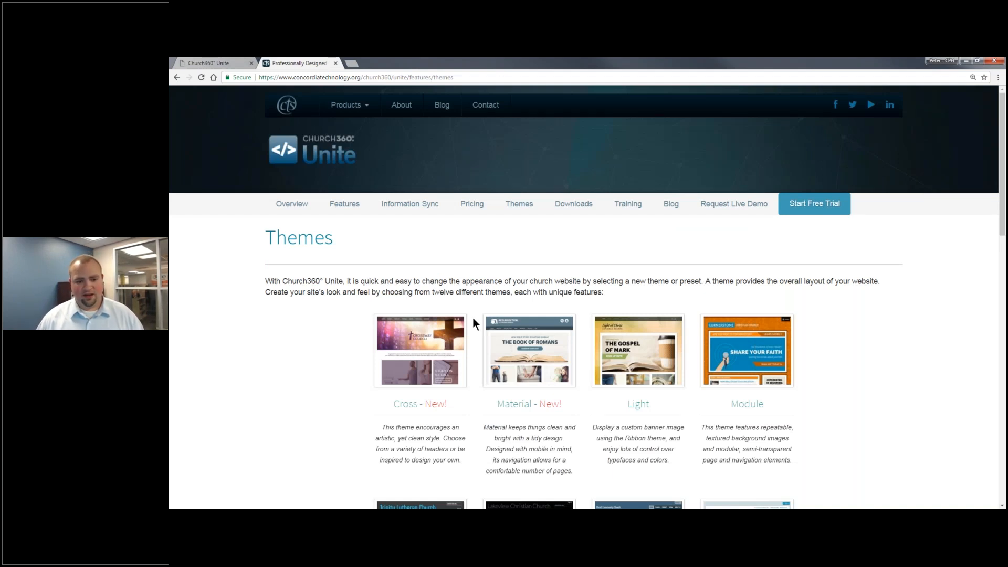
Start a free-trial signup from the Themes page.
scroll(713, 393, "down", 1)
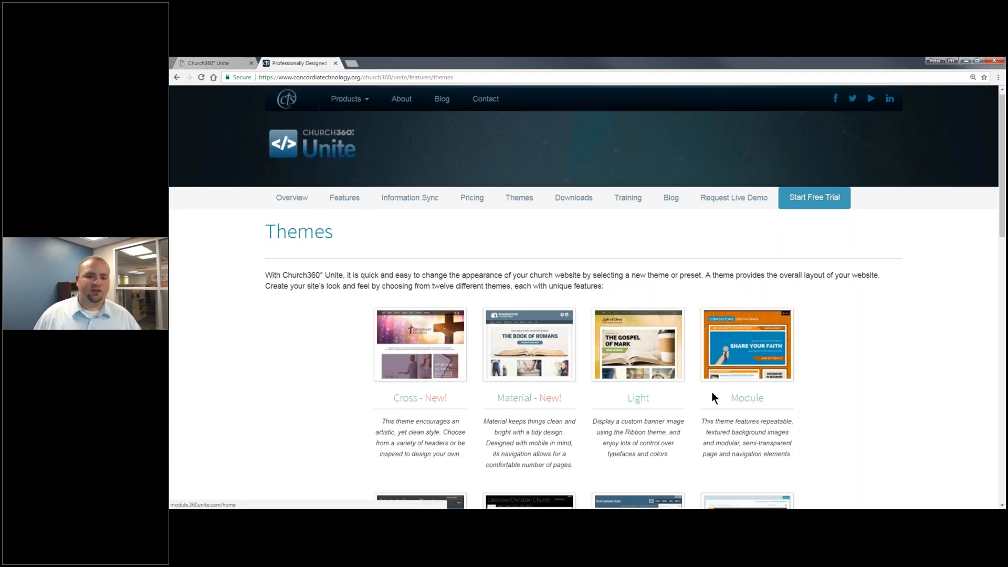
scroll(713, 392, "down", 2)
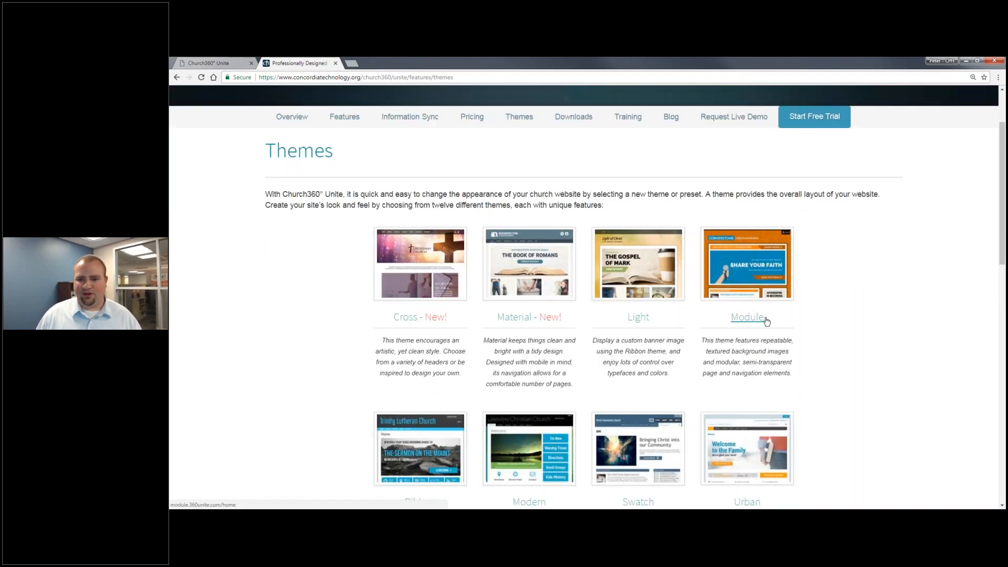
scroll(767, 321, "up", 2)
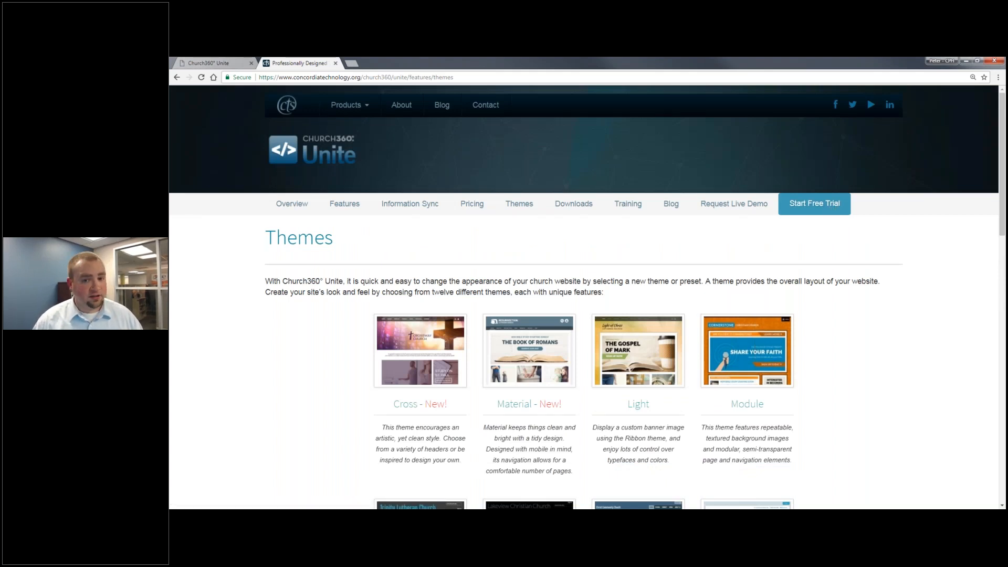
left_click(811, 204)
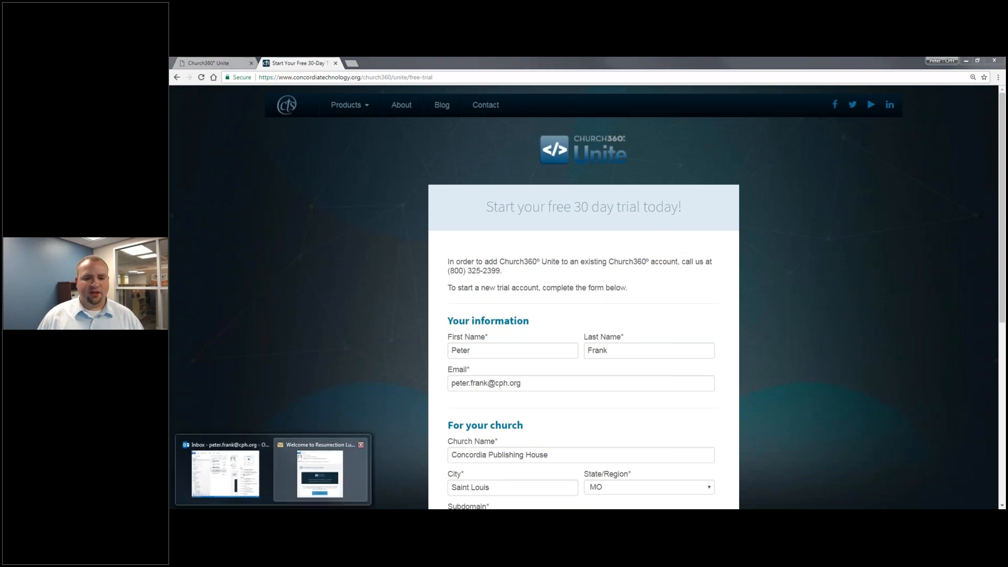
Bring the Church360° Unite welcome email to the front and scroll through it.
left_click(318, 461)
scroll(684, 288, "down", 1)
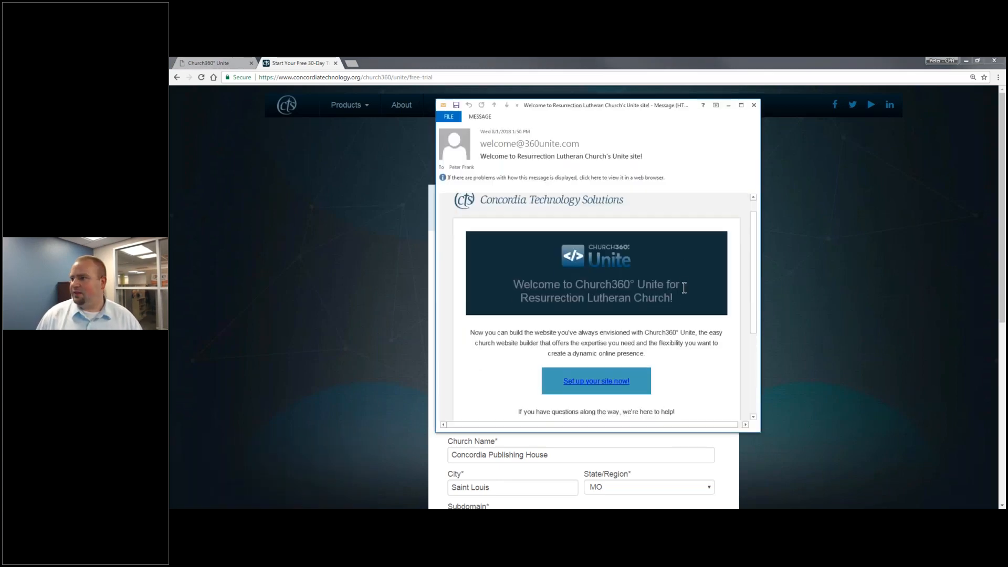
scroll(684, 288, "down", 3)
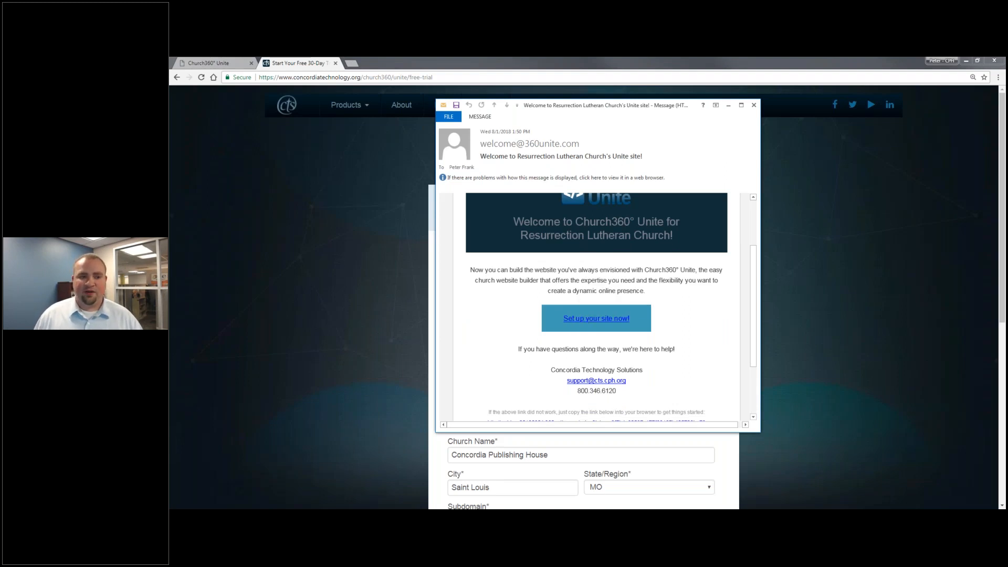
Enter the account password on the site setup form and submit it.
left_click(223, 63)
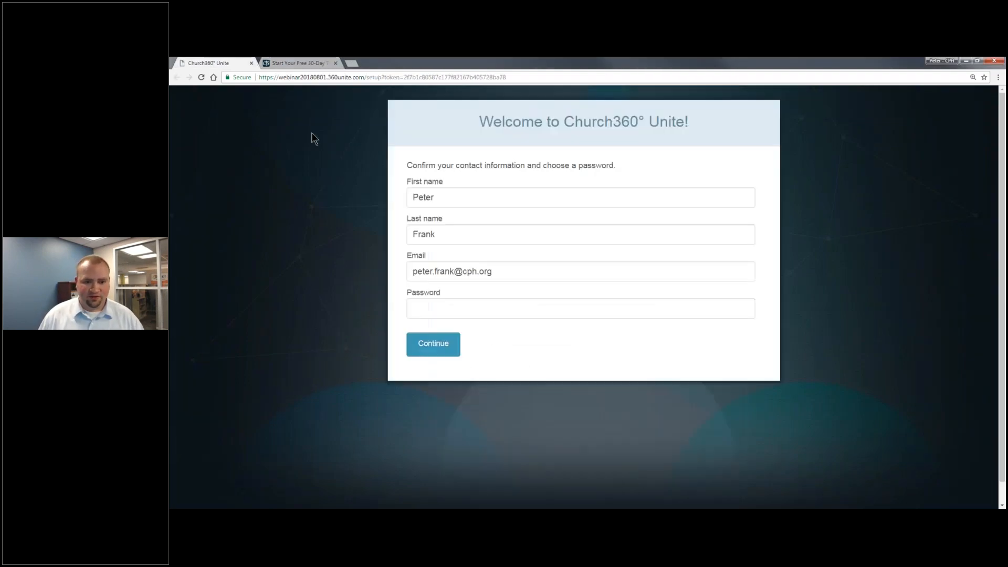
left_click(463, 308)
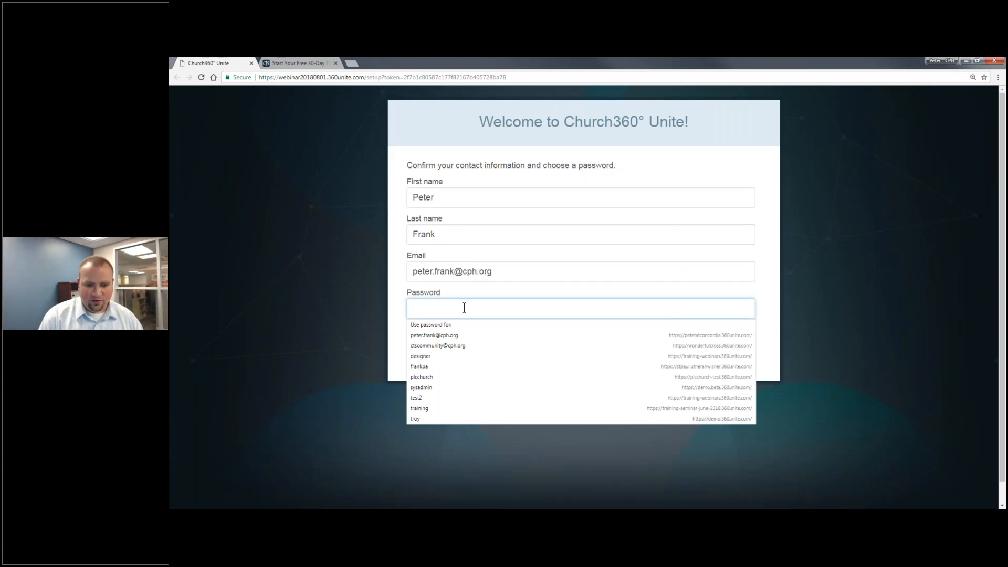
type("*********")
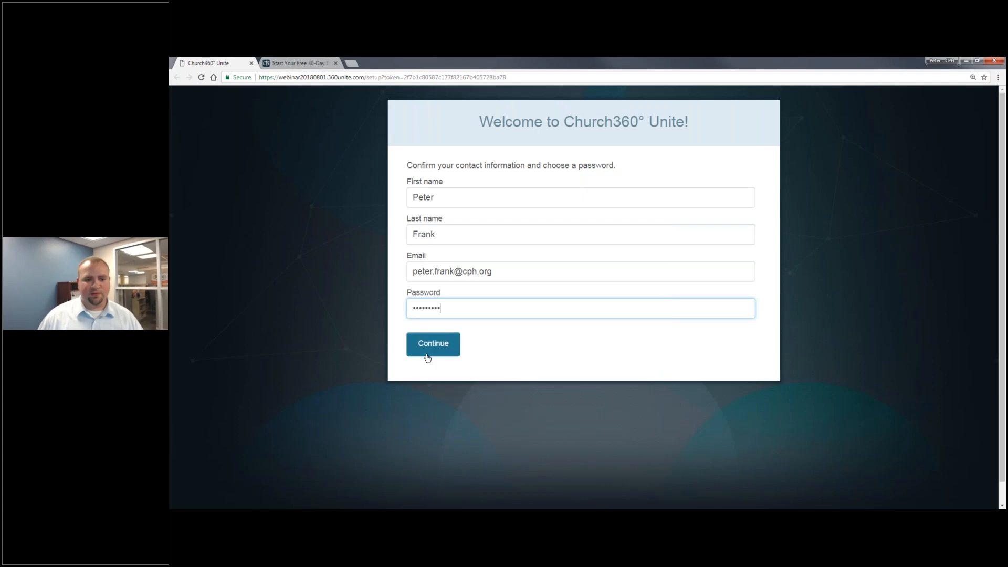
key("Return")
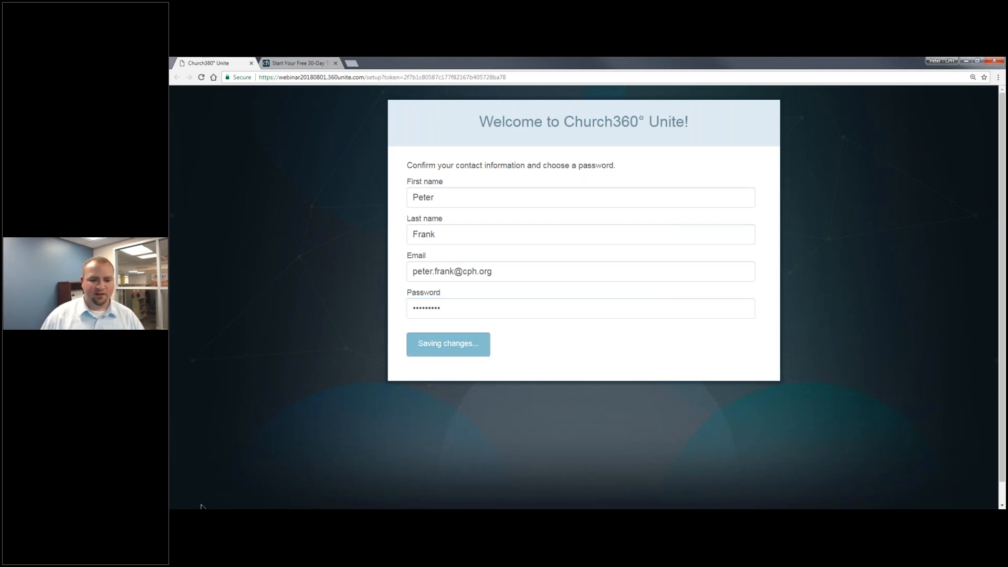
Close the welcome email and autofill the church email, phone and address.
left_click(204, 517)
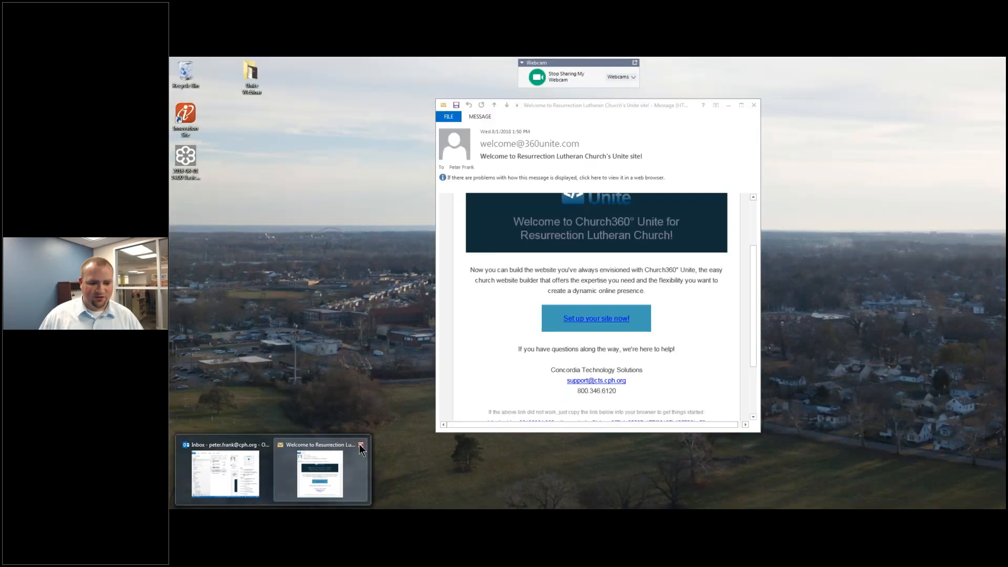
left_click(361, 446)
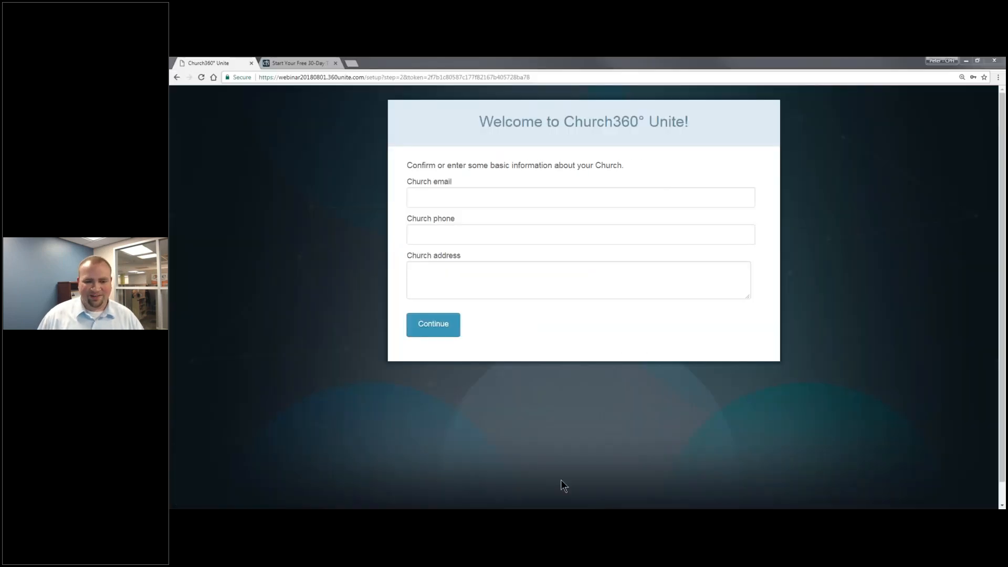
left_click(537, 199)
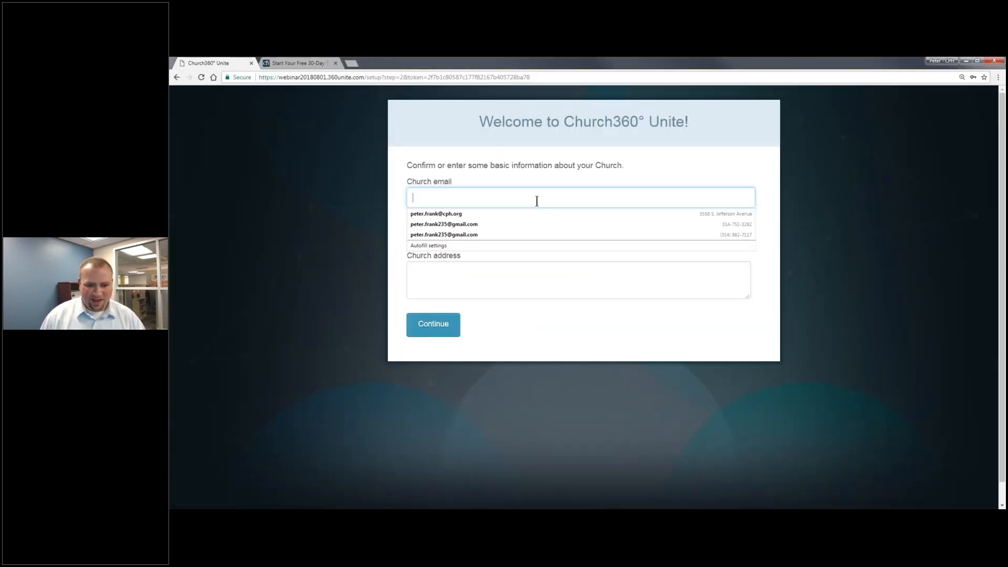
left_click(541, 215)
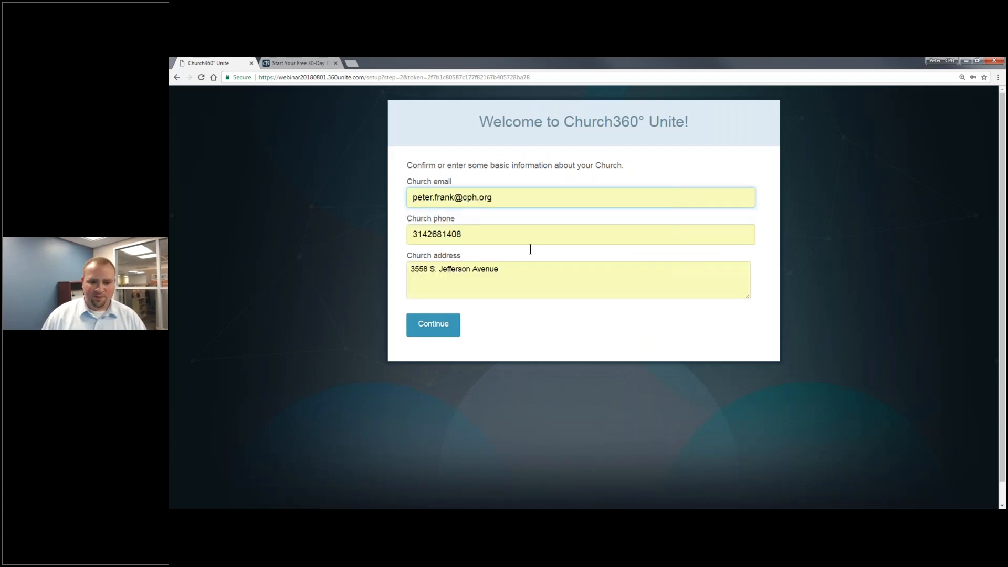
key("alt+f")
key("Escape")
Add 'St. Louis, MO 63118' as the second address line and continue.
left_click(565, 269)
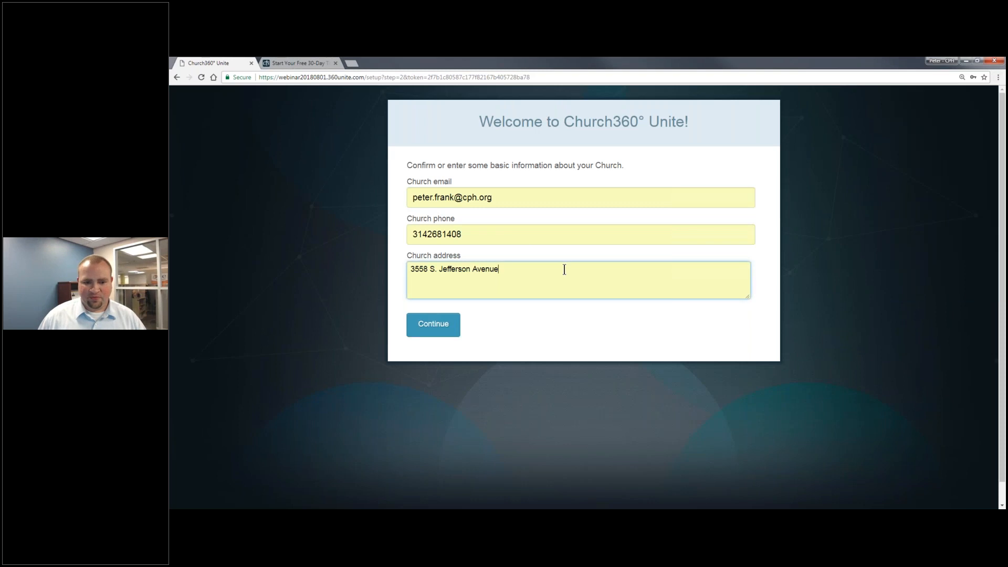
key("Return")
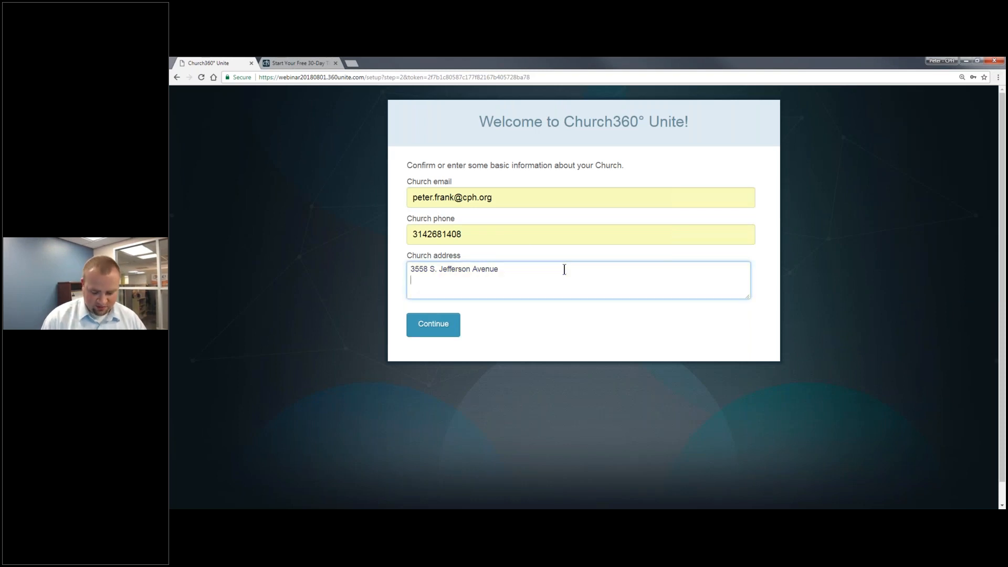
type("St. Louis, ")
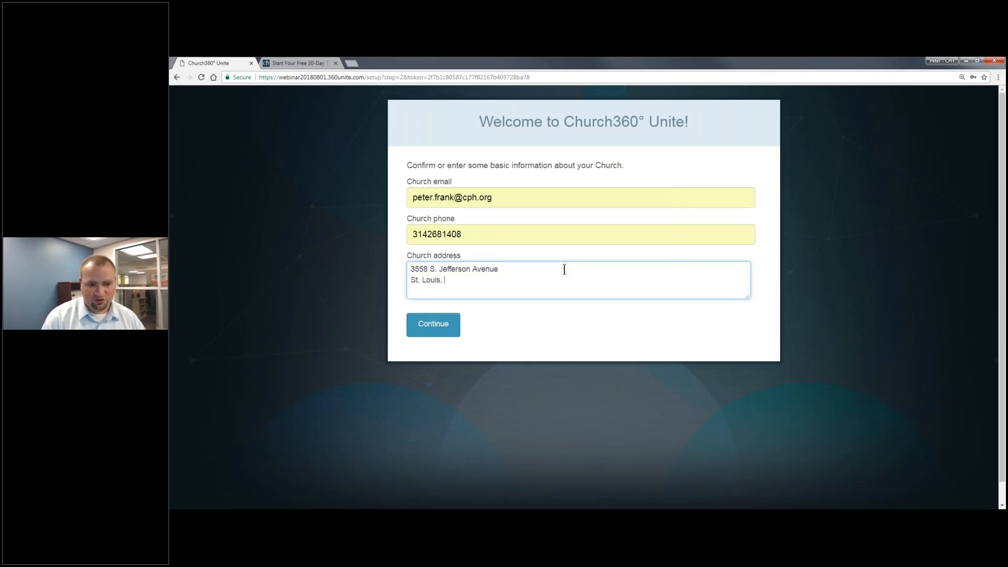
type("MO 63118")
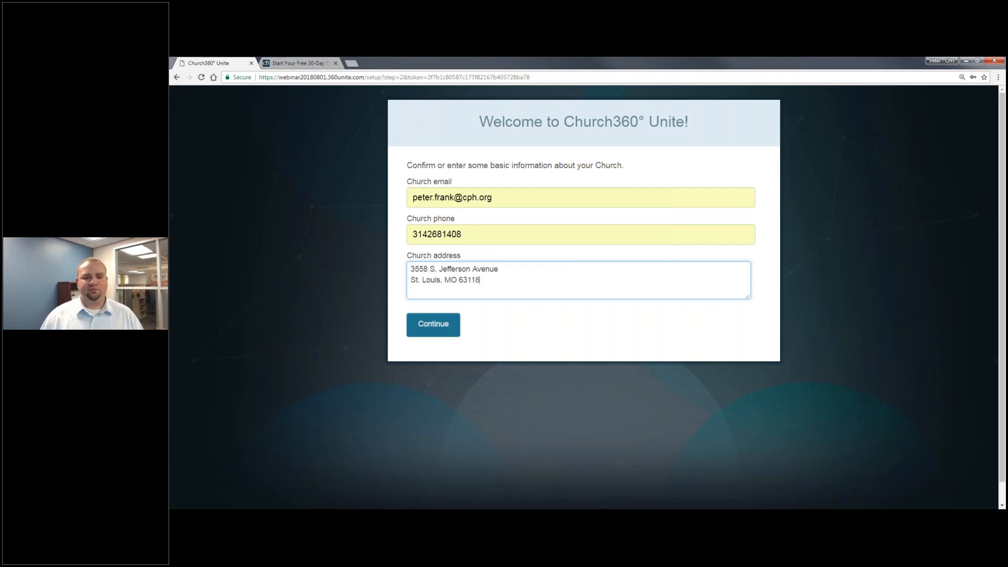
left_click(433, 324)
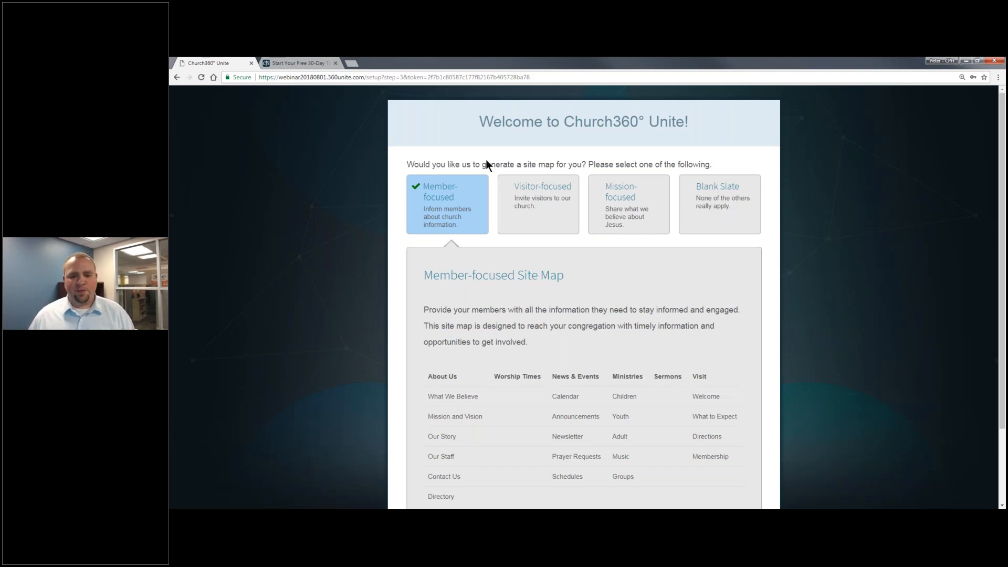
Preview the Member, Visitor and Mission-focused site maps.
left_click(557, 217)
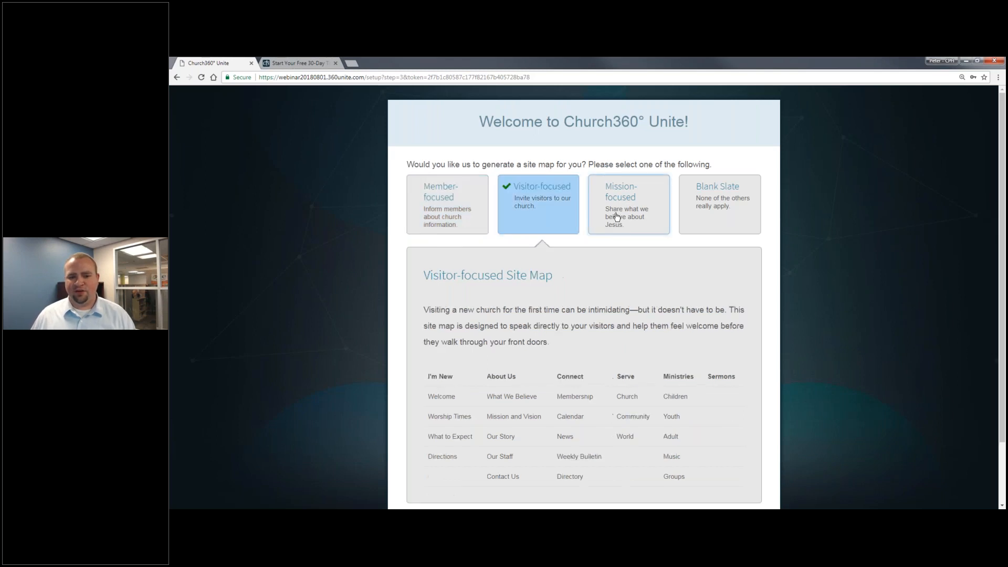
left_click(620, 217)
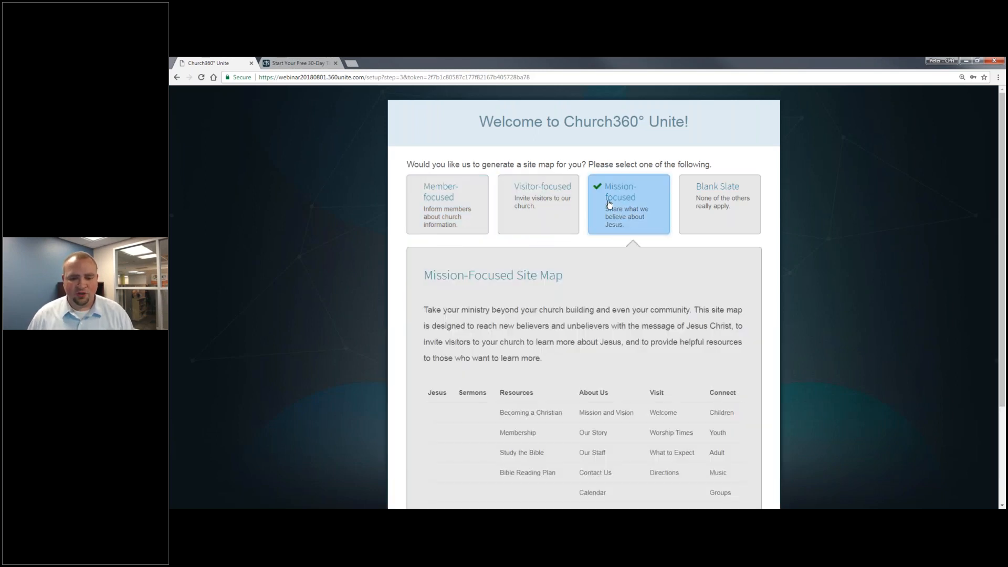
left_click(445, 216)
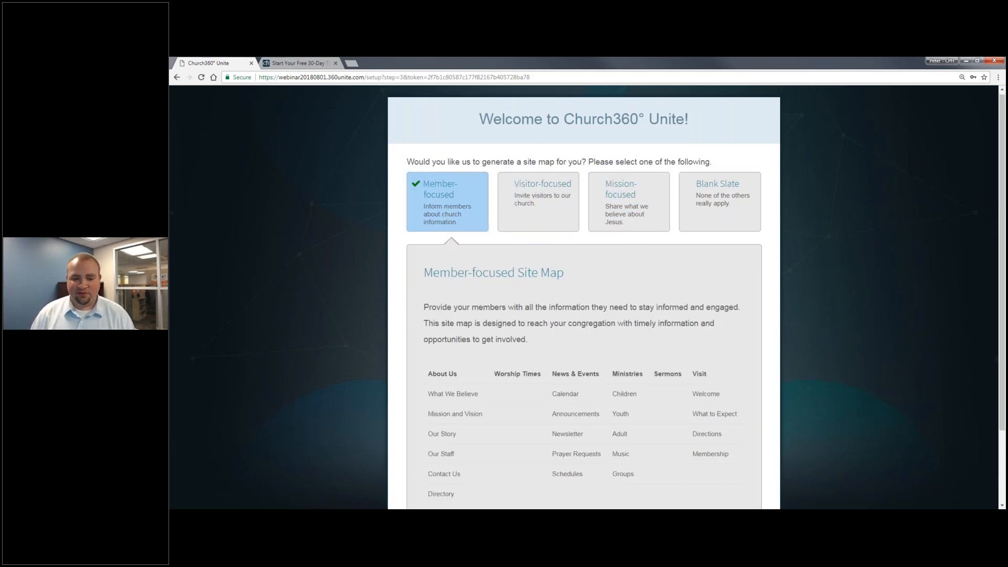
scroll(592, 366, "down", 2)
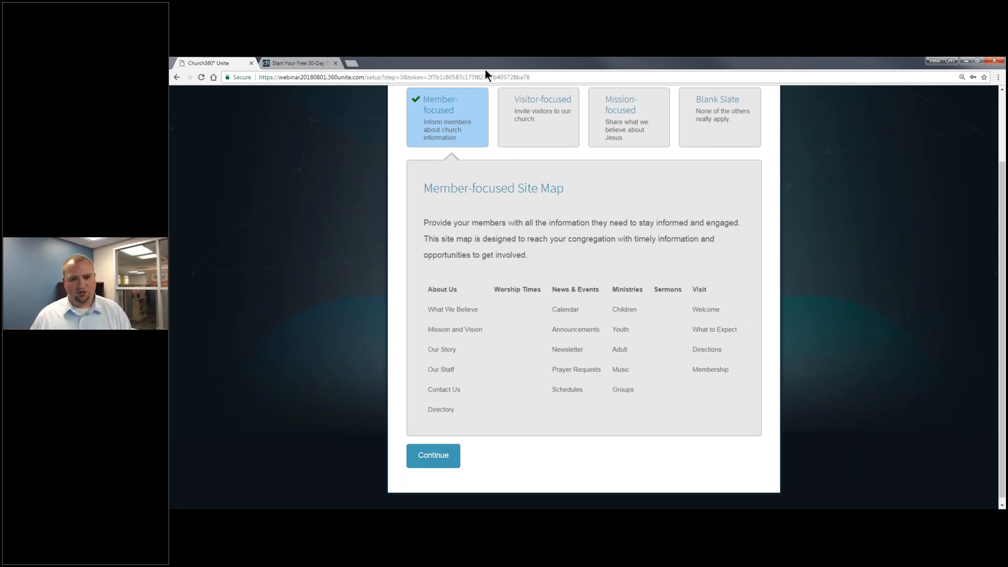
left_click(512, 105)
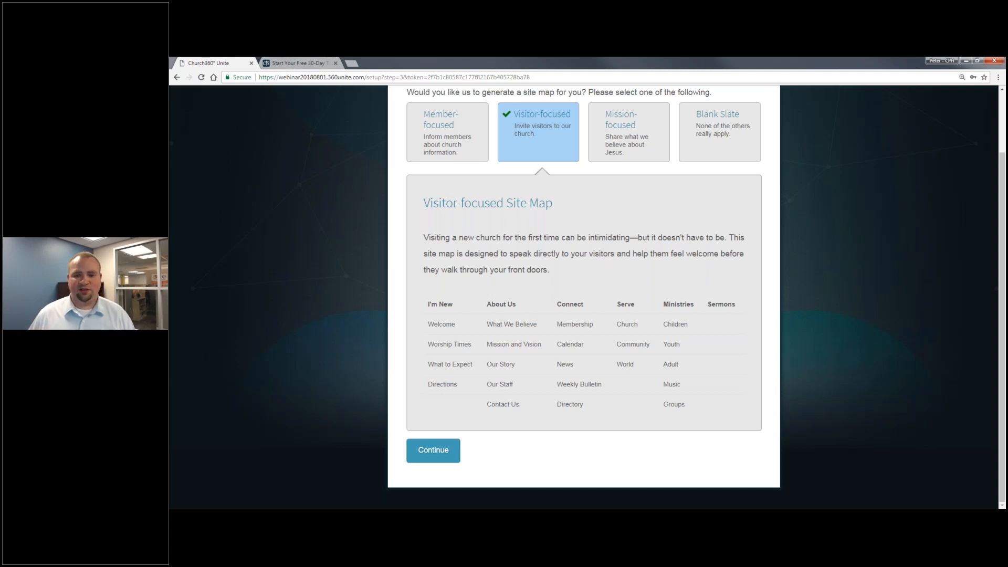
left_click(630, 138)
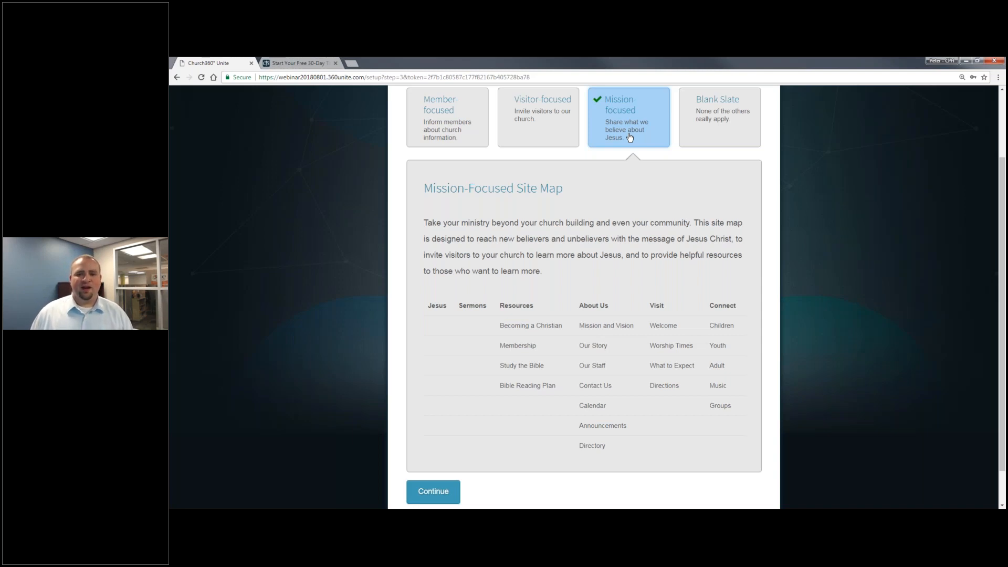
Choose the Blank Slate site map with no pre-made pages and continue.
scroll(622, 147, "up", 2)
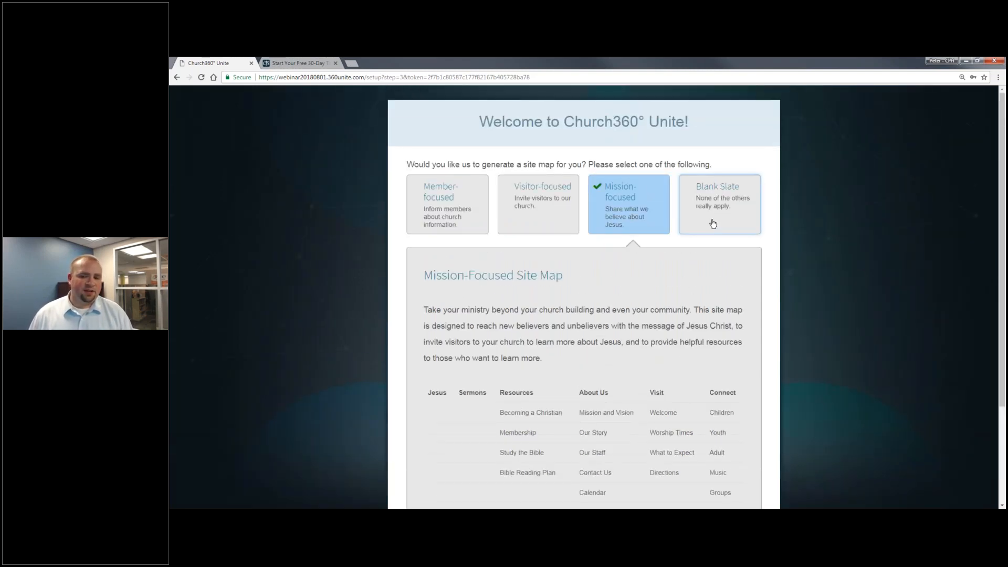
left_click(713, 222)
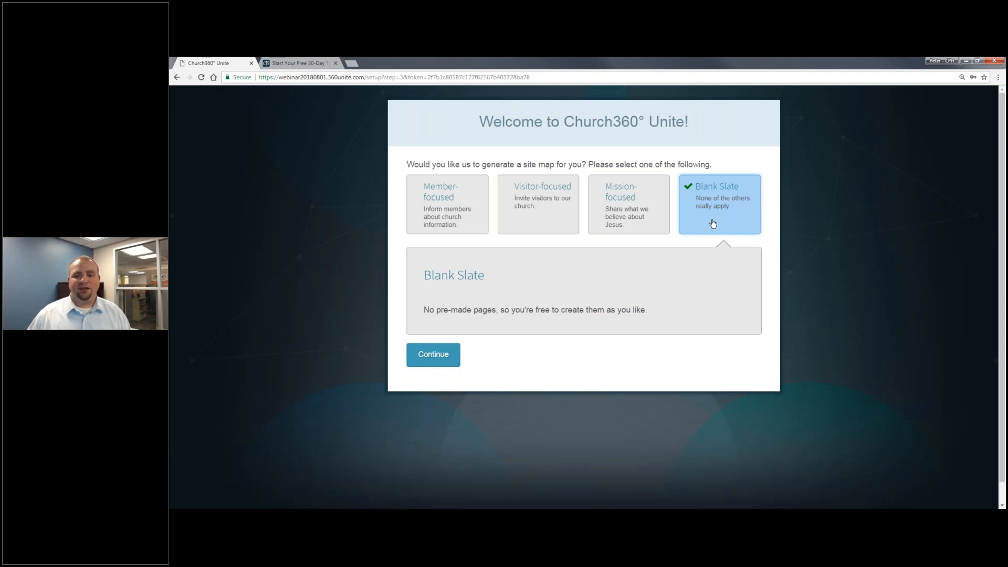
left_click(433, 354)
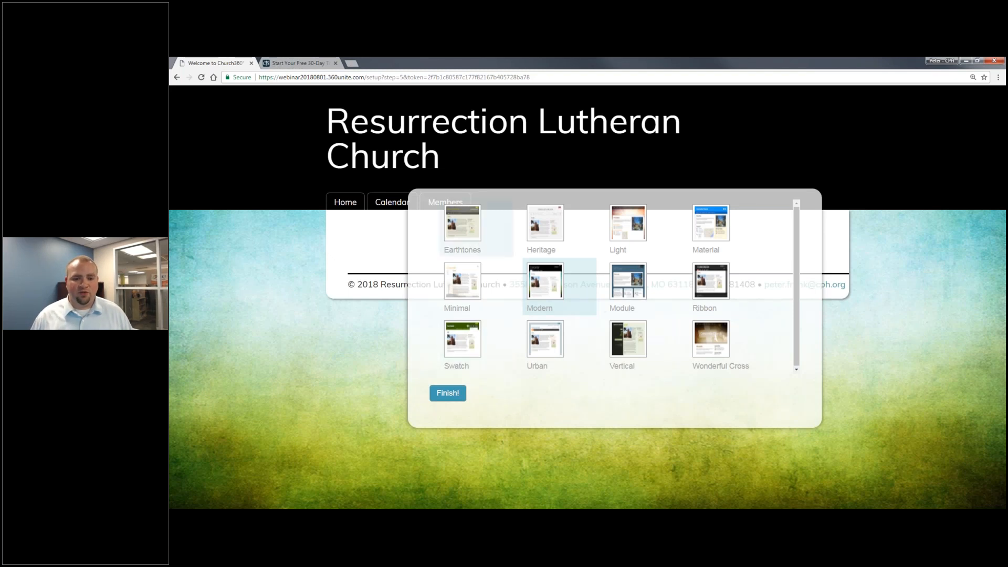
Preview the Earthtones, Heritage, Light, Material, Minimal, Modern, Module and Ribbon templates.
left_click(471, 243)
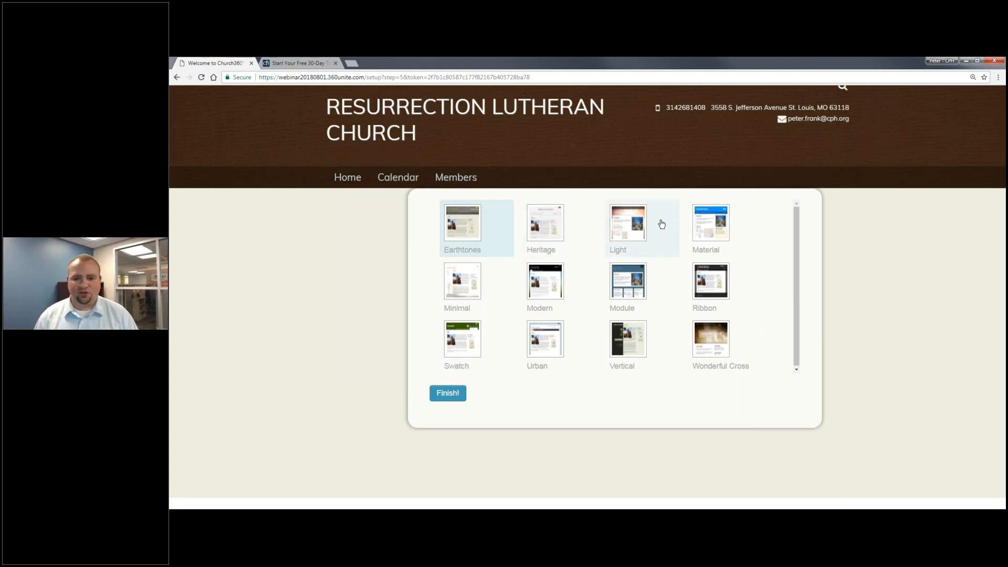
left_click(553, 232)
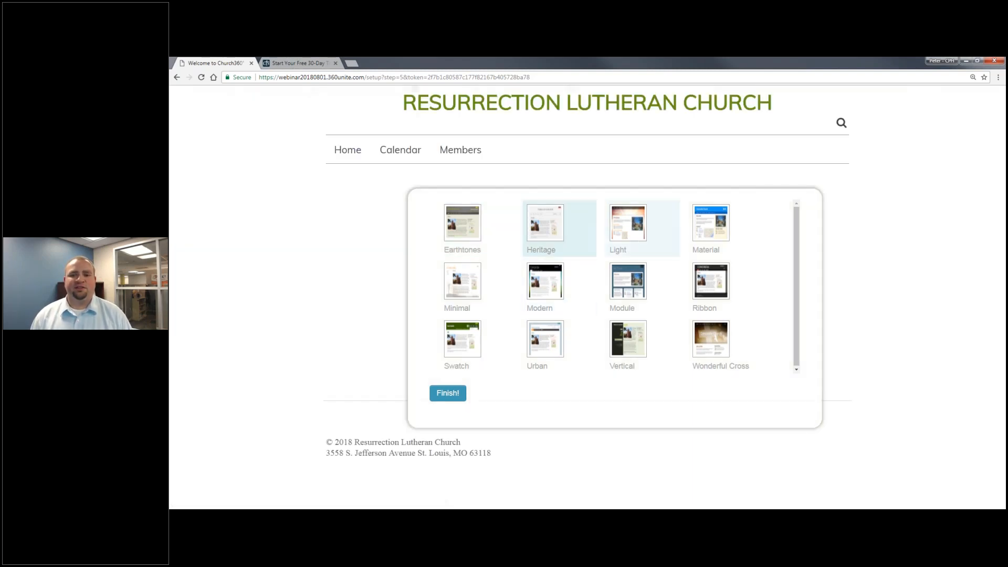
left_click(640, 255)
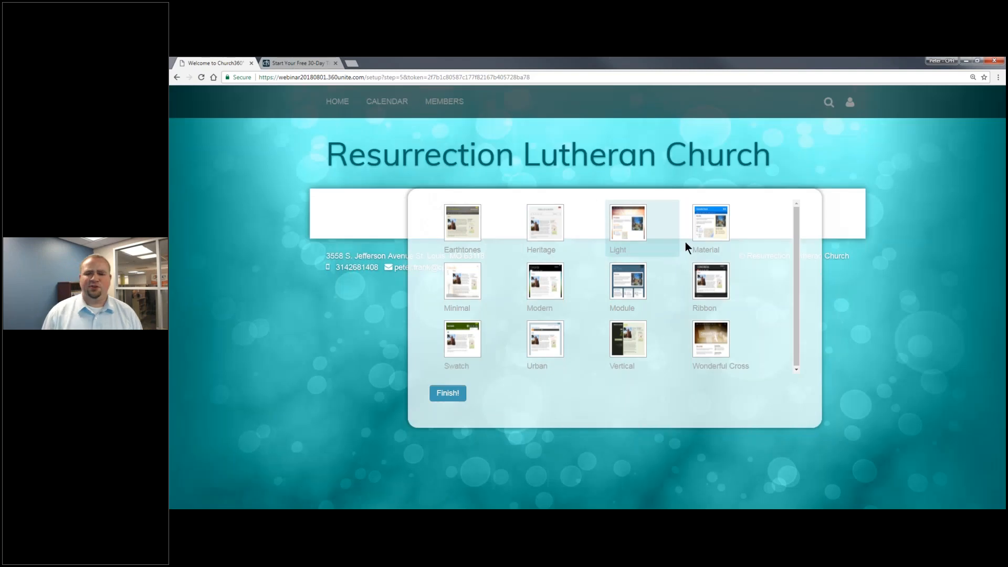
left_click(705, 233)
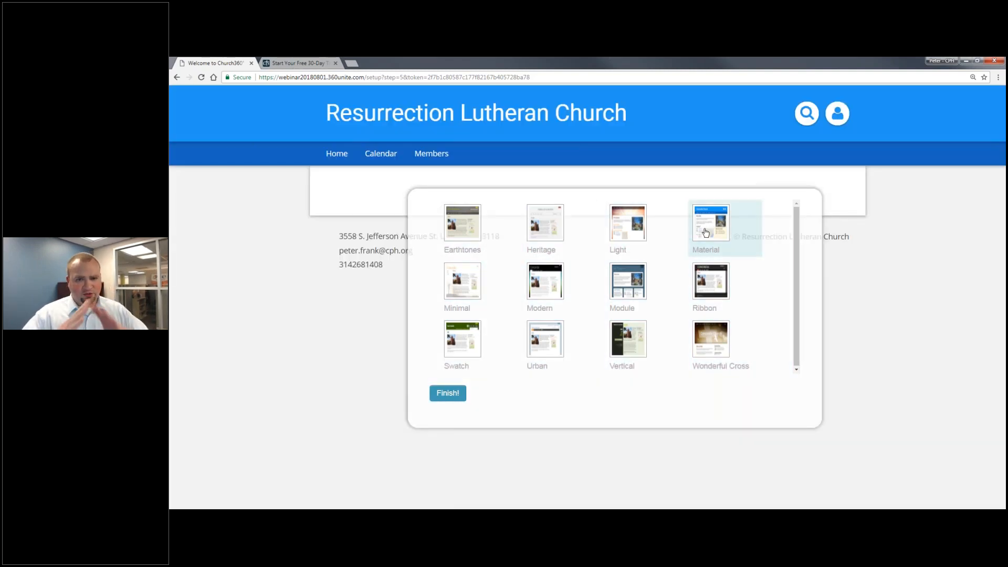
left_click(482, 289)
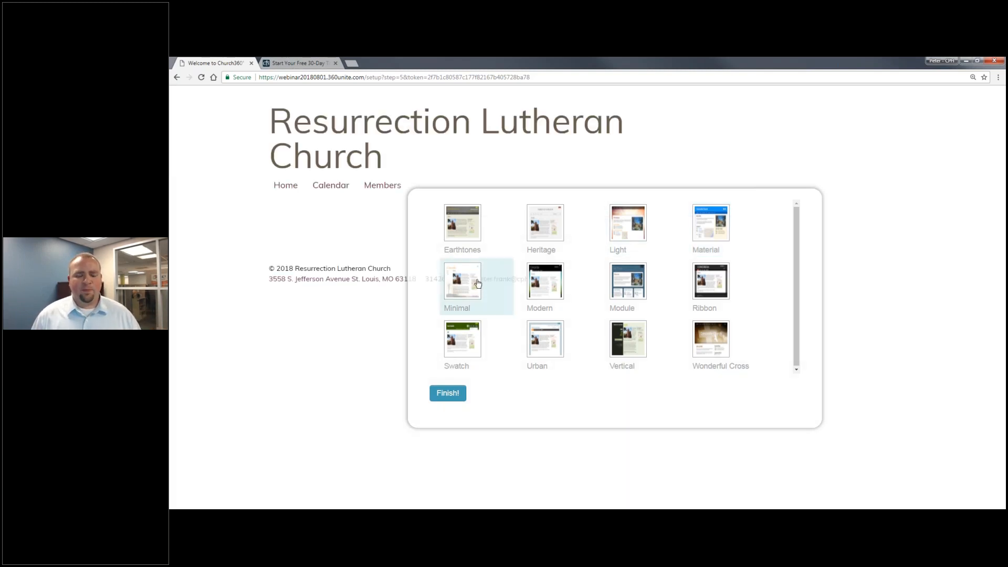
left_click(544, 281)
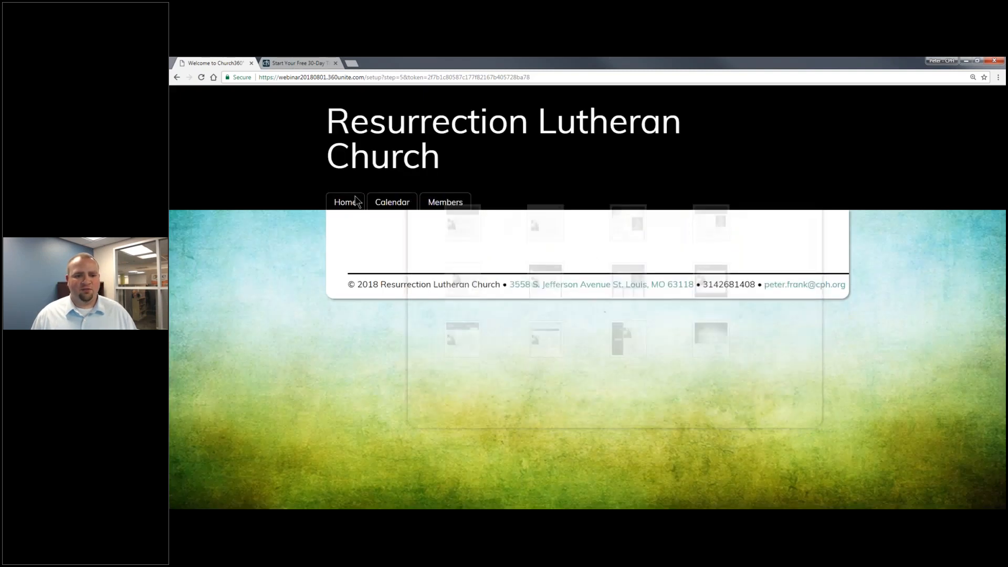
left_click(625, 292)
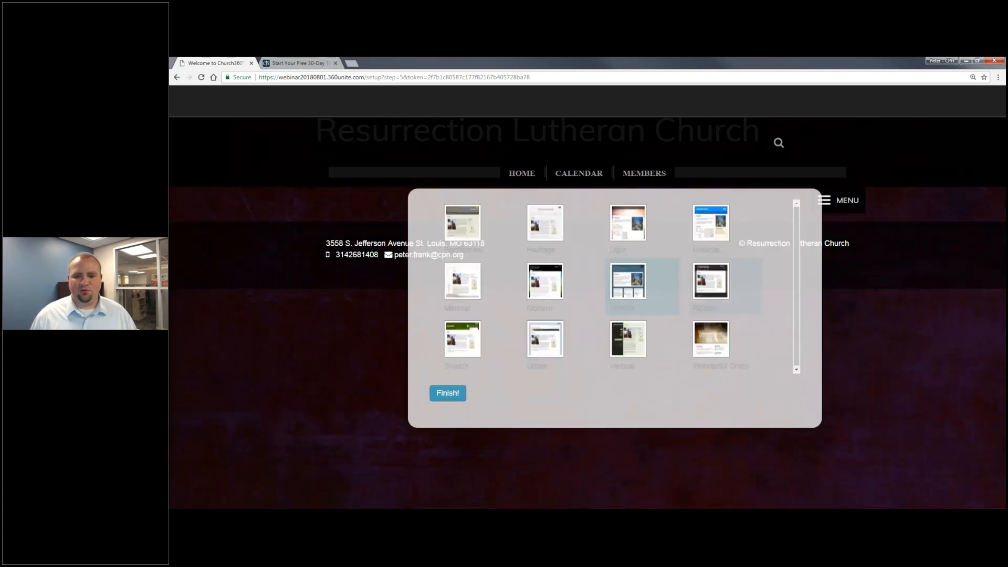
left_click(687, 274)
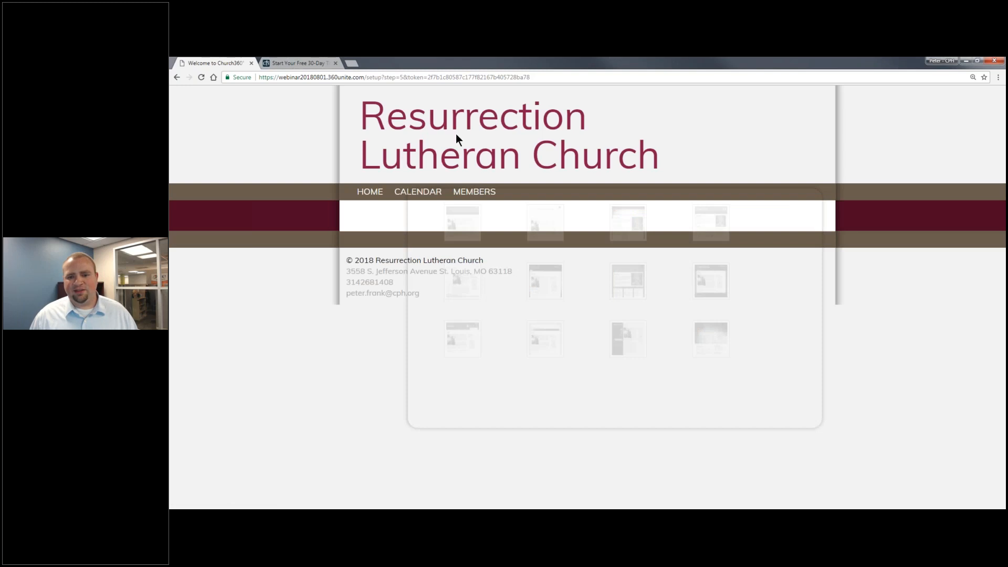
Preview Wonderful Cross, then select the Material template and finish the site setup.
mouse_move(792, 275)
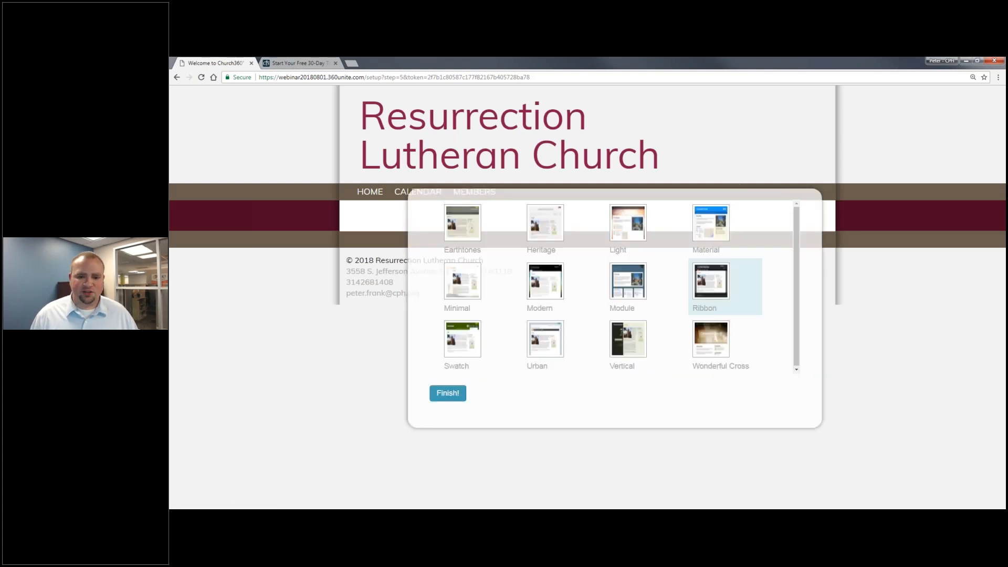
left_click(721, 349)
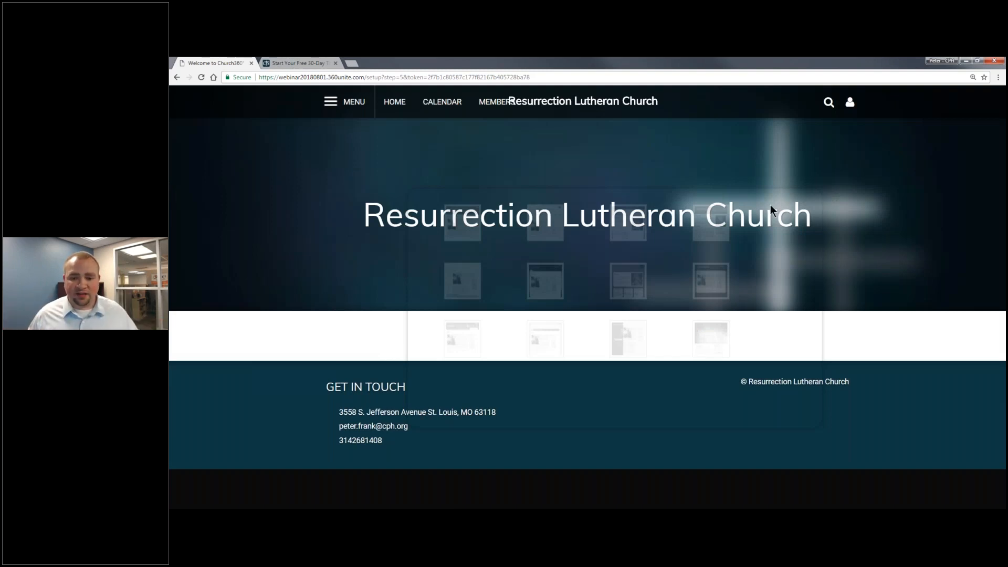
mouse_move(771, 205)
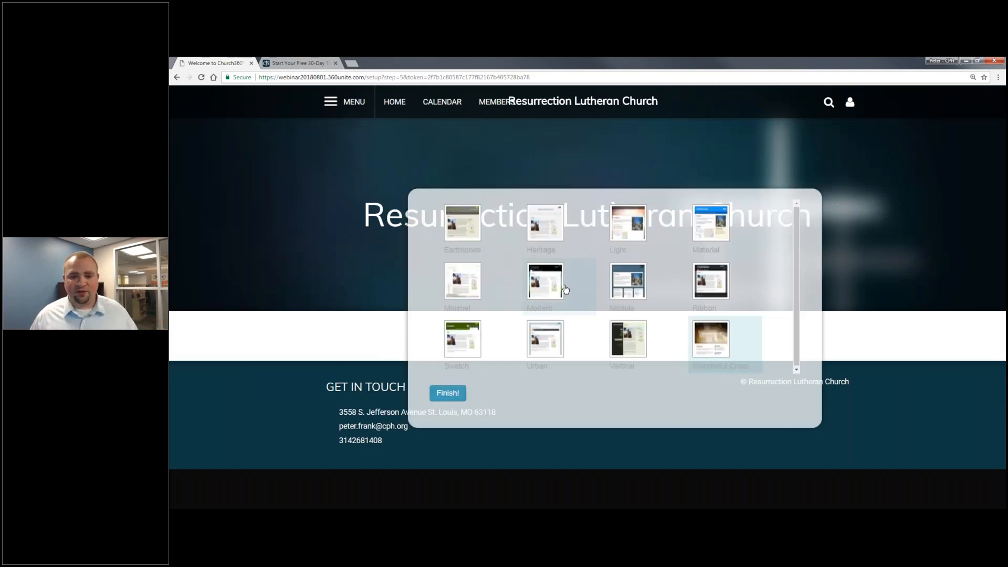
left_click(718, 221)
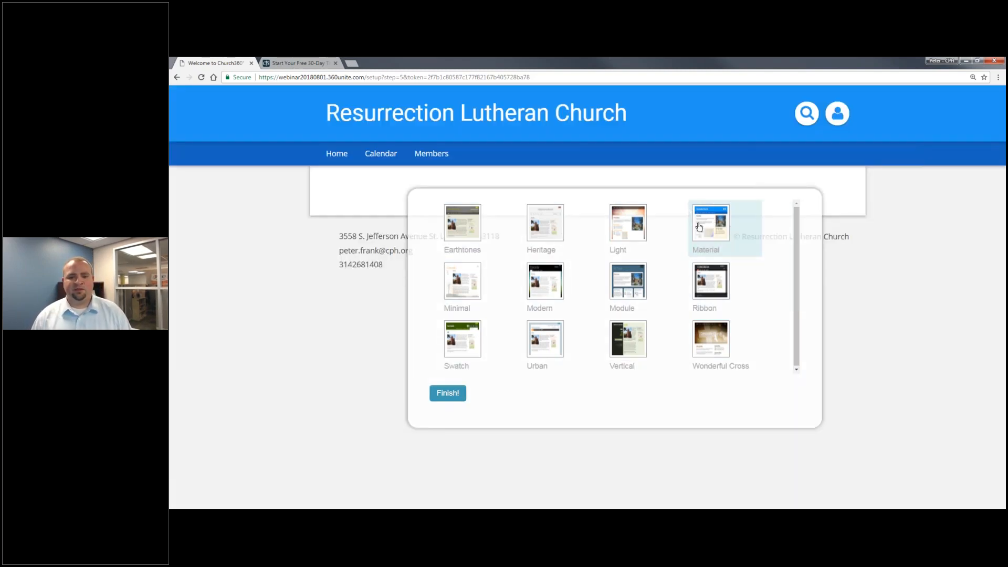
left_click(442, 391)
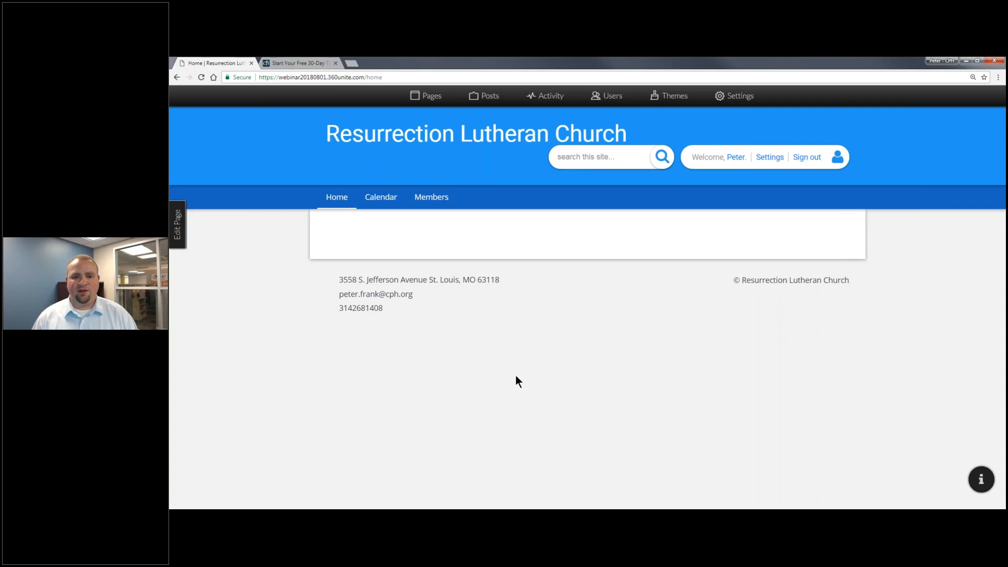
Zoom the church home page to 150% and open the site settings.
key("ctrl+minus")
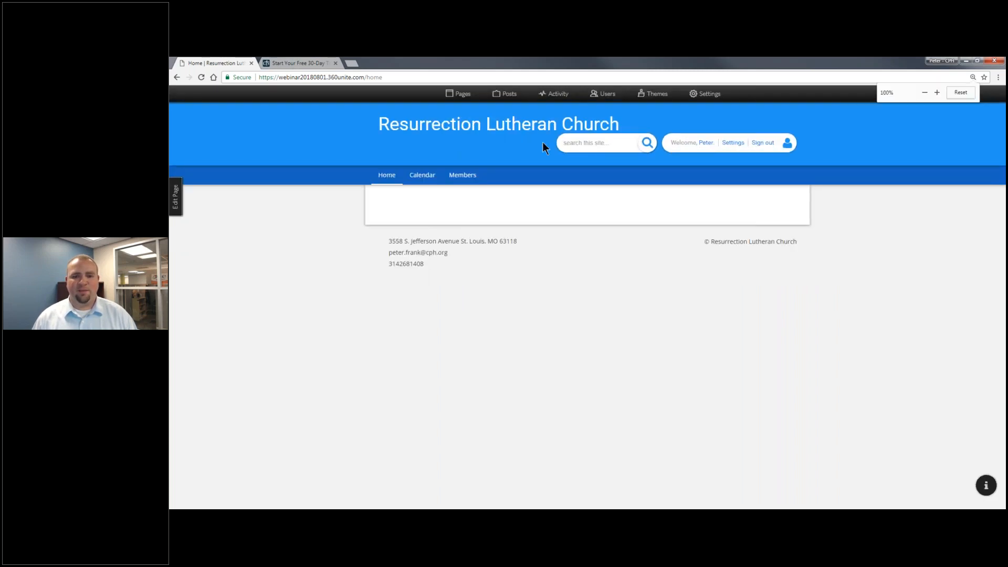
key("ctrl+plus")
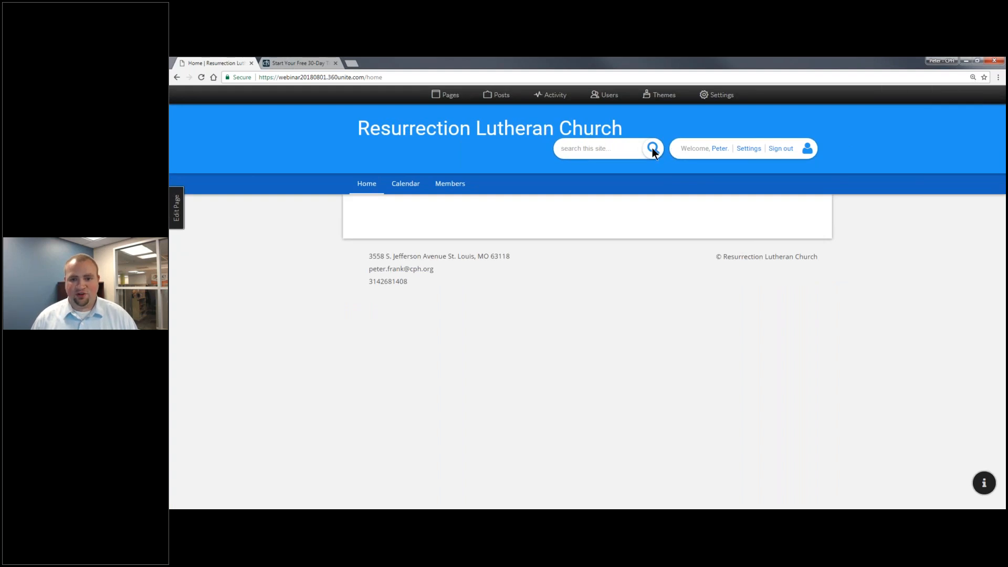
left_click(626, 149)
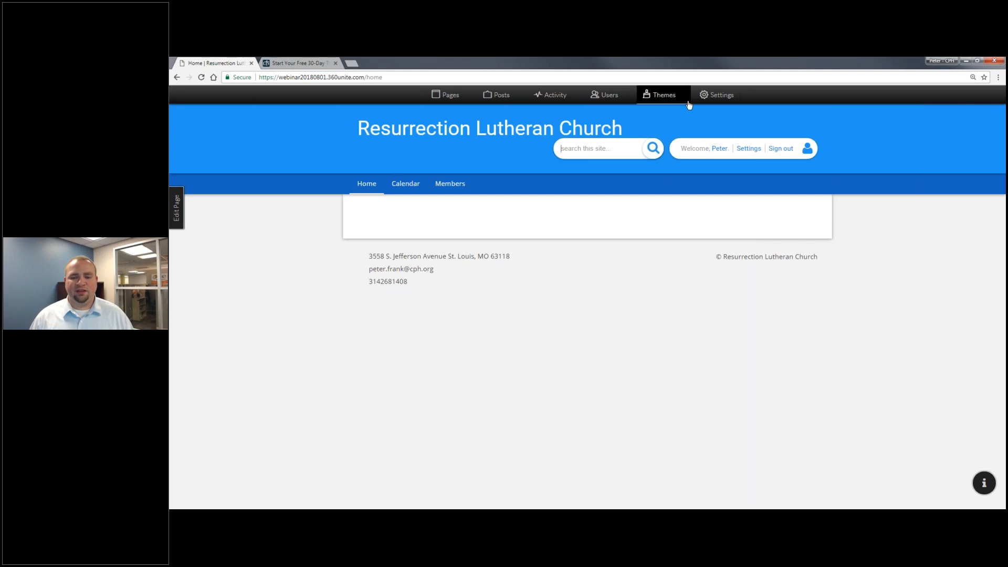
key("ctrl+plus")
key("ctrl+plus")
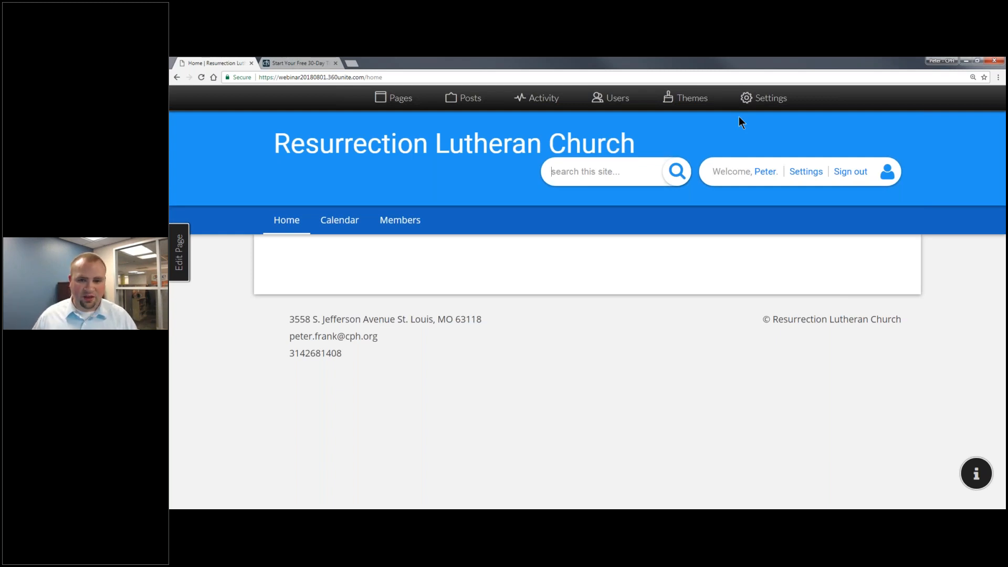
left_click(771, 102)
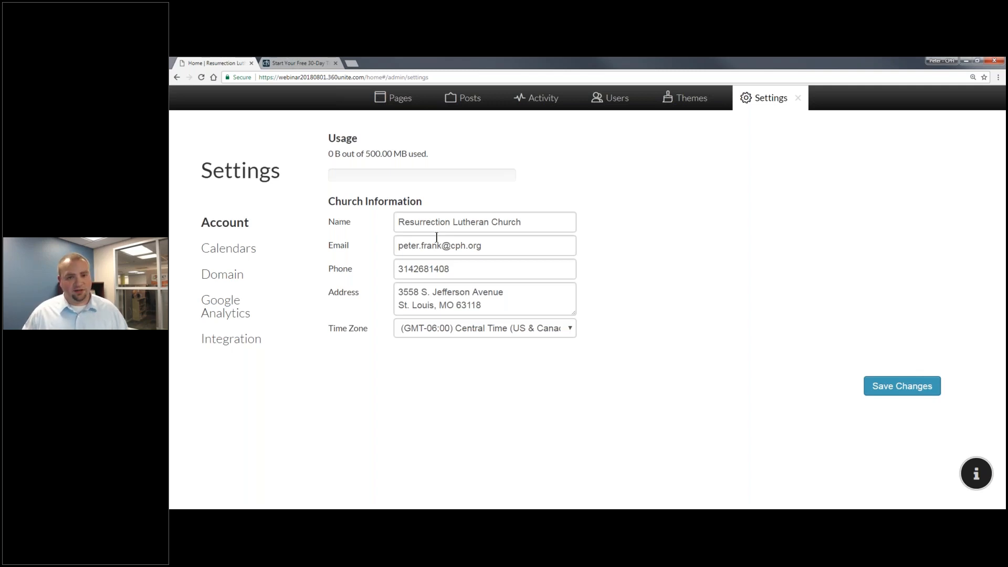
Show the Calendars settings listing the church's ten calendars.
left_click(239, 250)
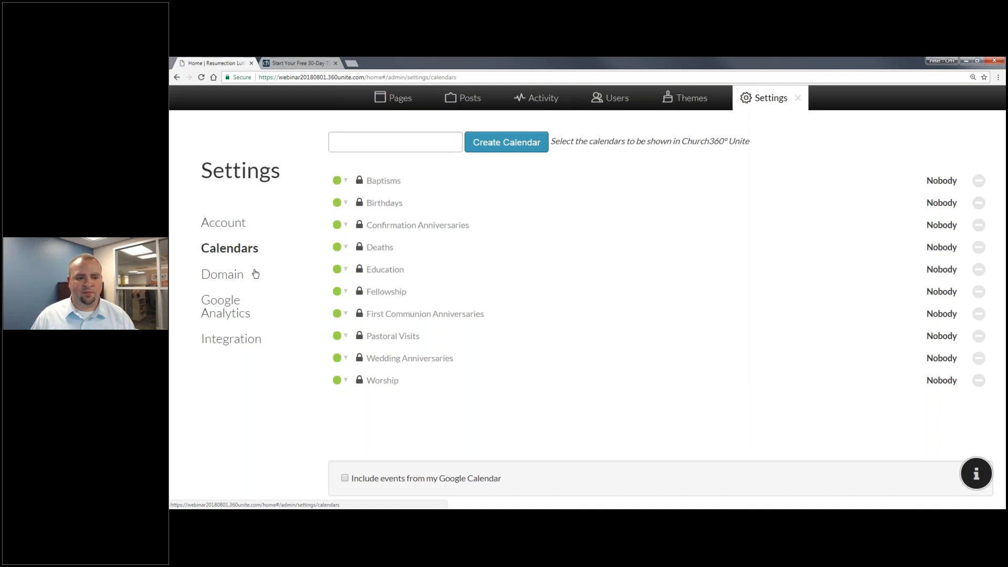
Show the Domain settings with the CNAME and A records.
left_click(235, 281)
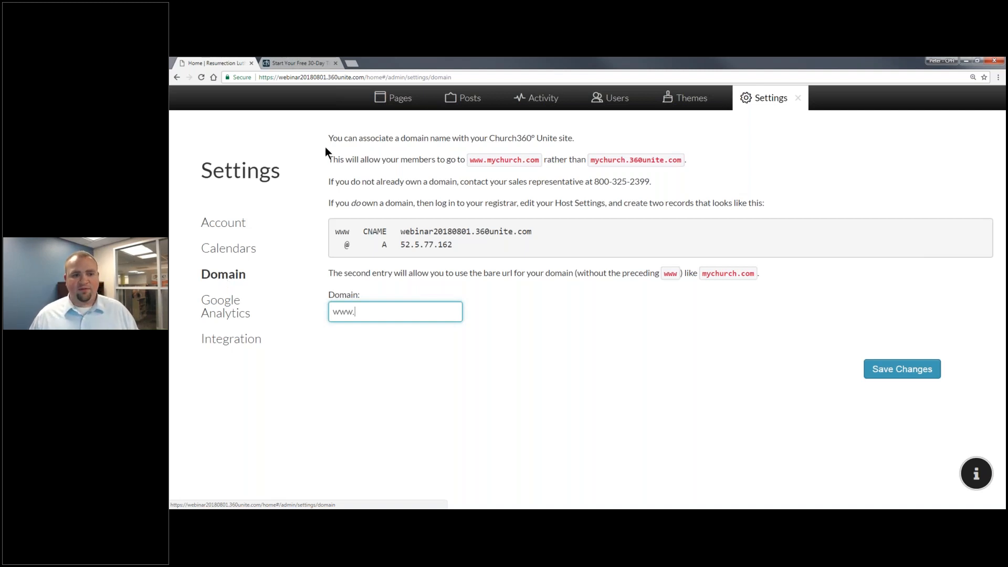
Select the site's subdomain in the address bar, then show the Google Analytics settings.
double_click(314, 75)
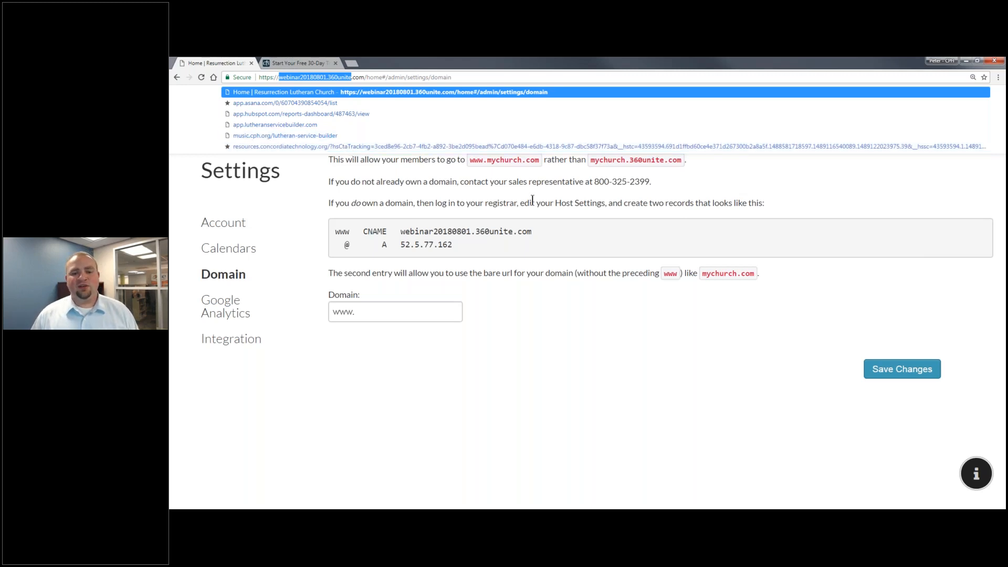
left_click(455, 172)
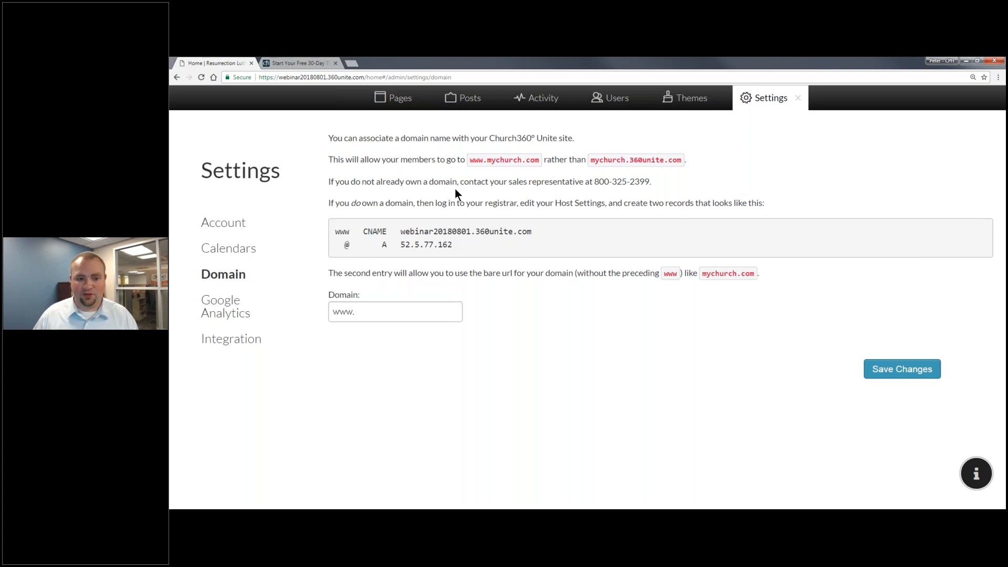
left_click(245, 317)
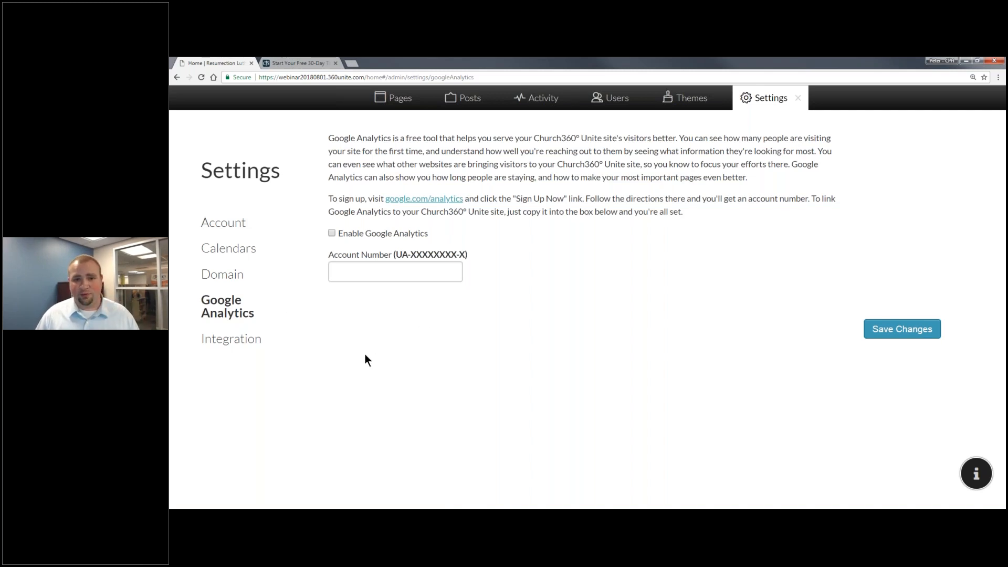
Show the Integration settings for syncing with Shepherd's Staff.
left_click(230, 340)
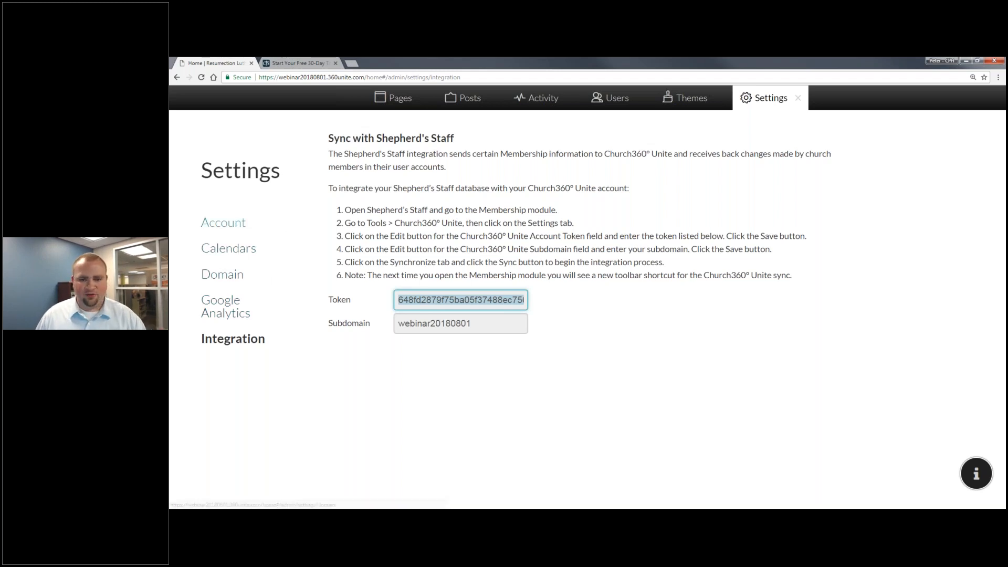
Go to the Themes page showing the Material theme's colour presets.
left_click(704, 104)
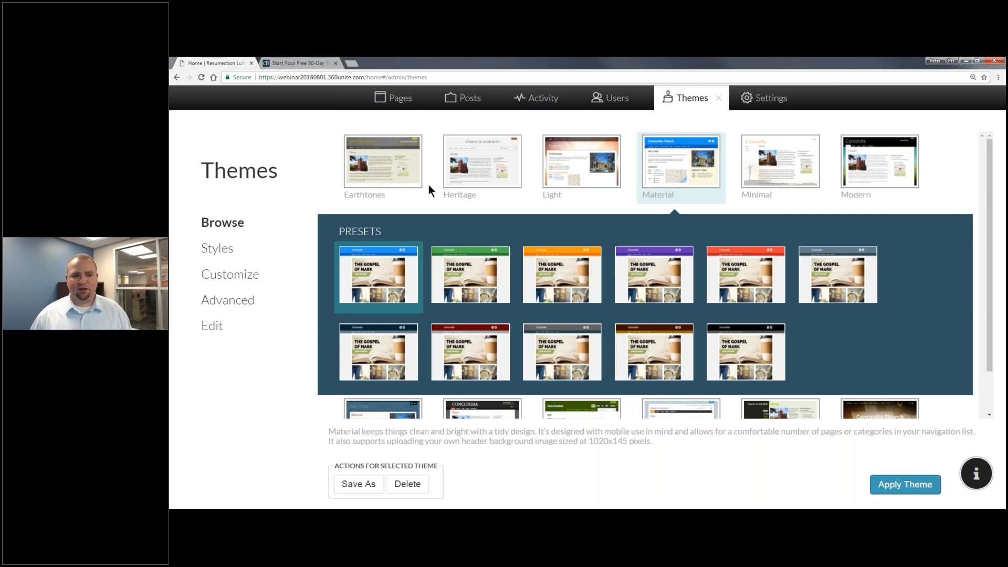
Browse the Earthtones, Heritage, Light and Material themes and their presets.
left_click(408, 172)
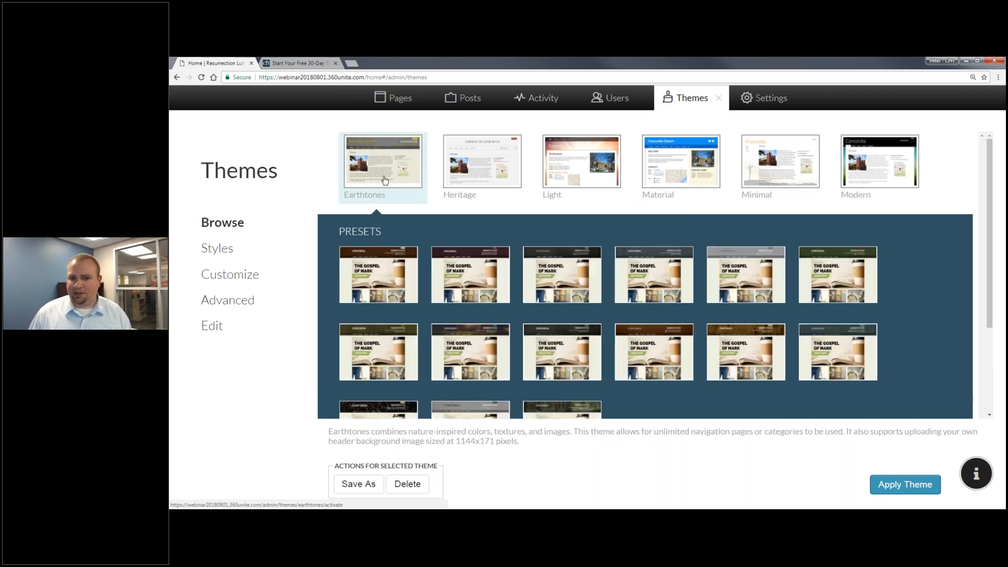
left_click(467, 172)
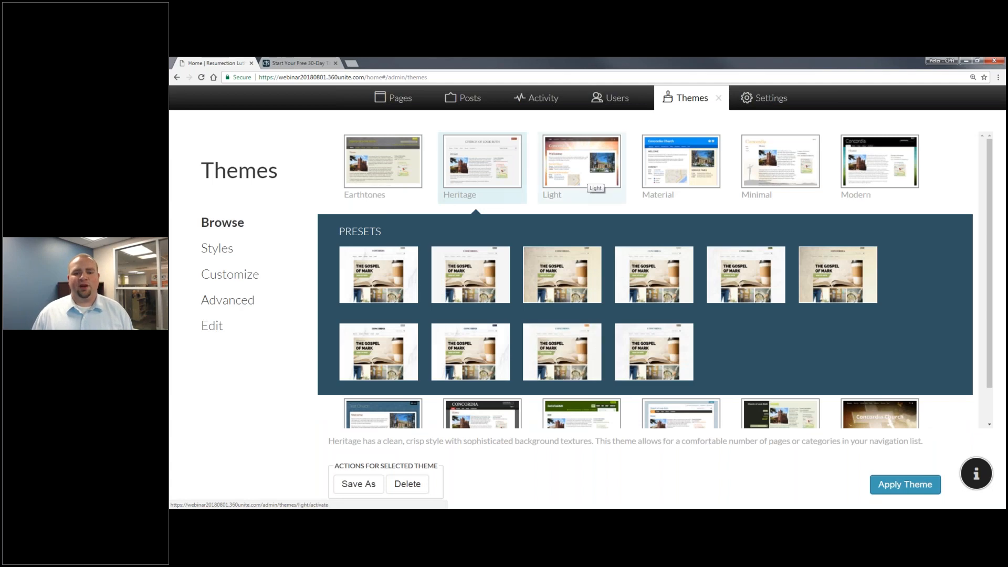
left_click(585, 195)
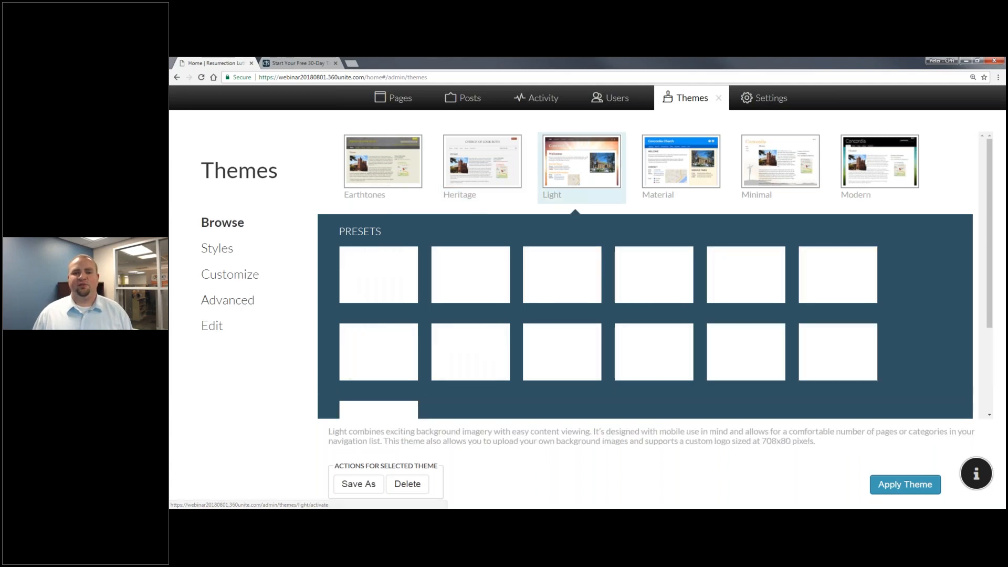
left_click(661, 178)
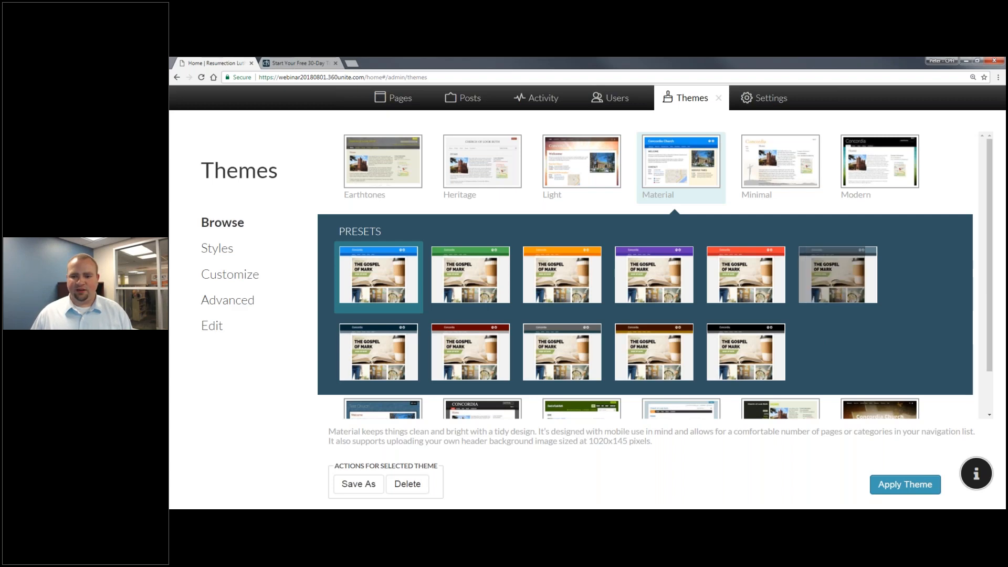
Preview Blue Greys and Browns and Reds and Cyans, then apply the red Reds and Cyans preset.
left_click(839, 276)
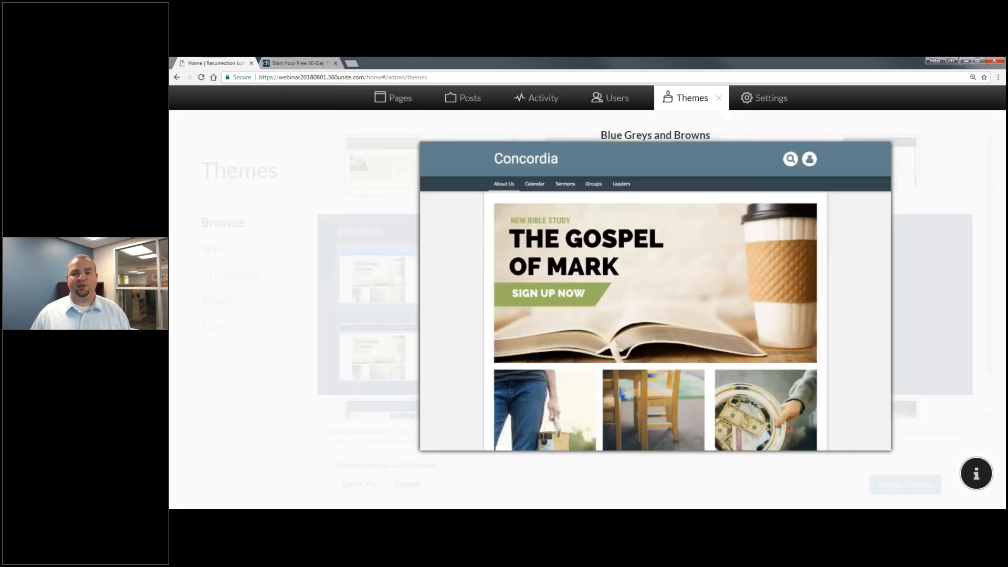
left_click(818, 291)
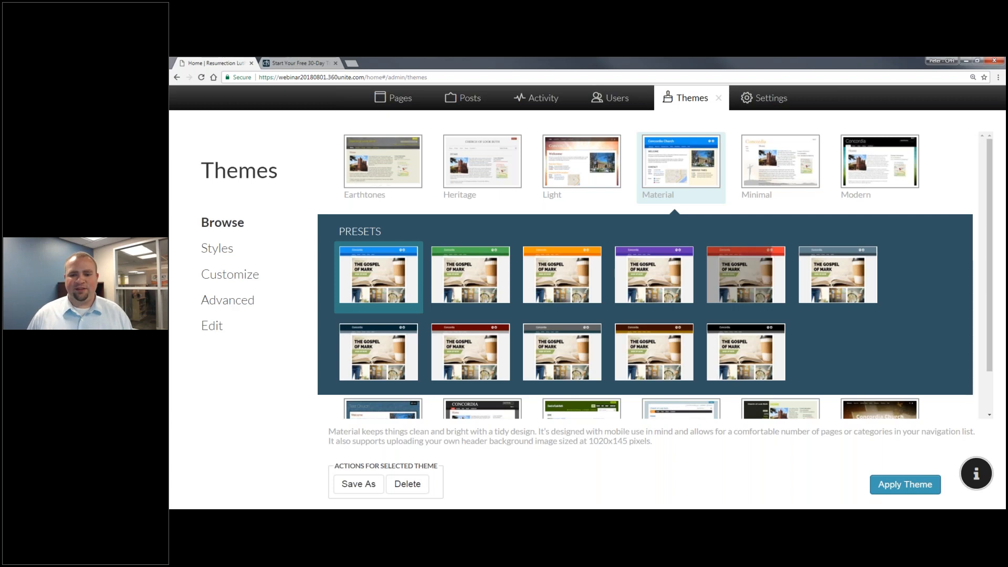
left_click(749, 262)
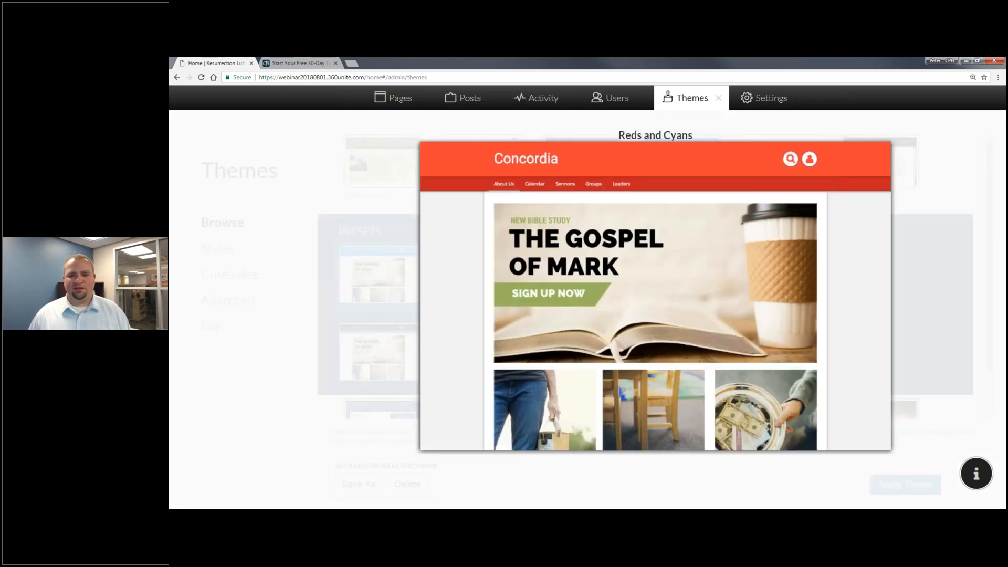
left_click(745, 266)
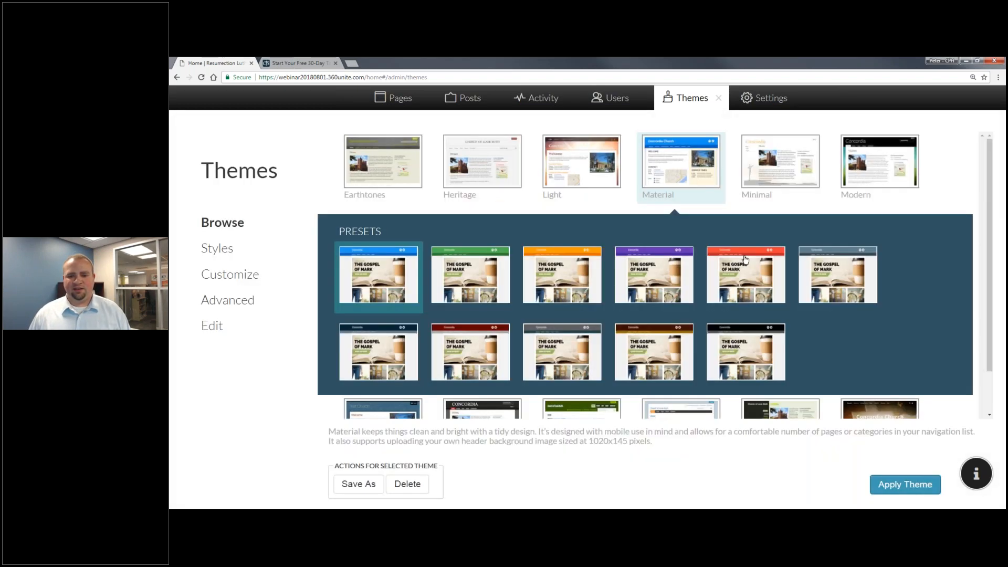
left_click(761, 280)
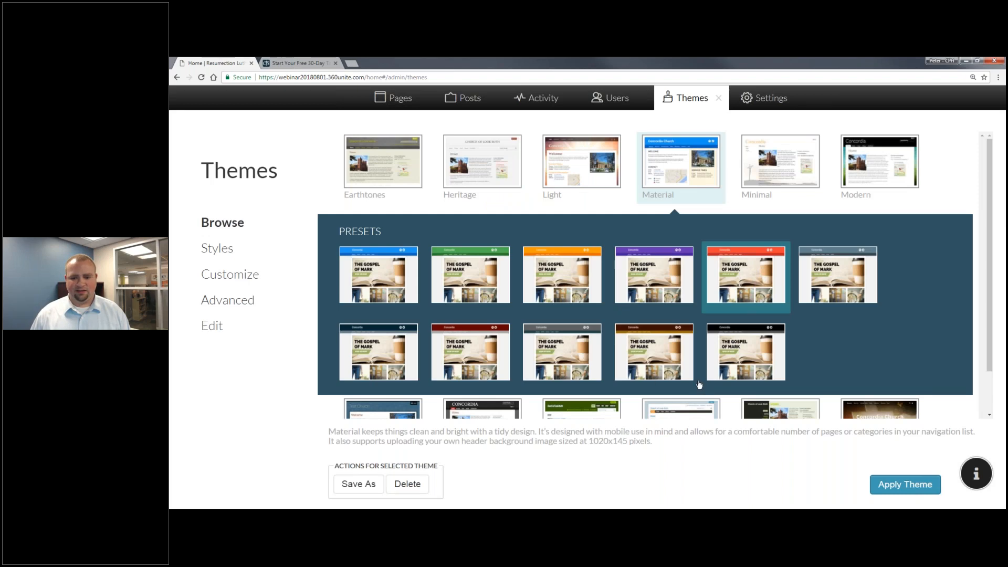
left_click(881, 484)
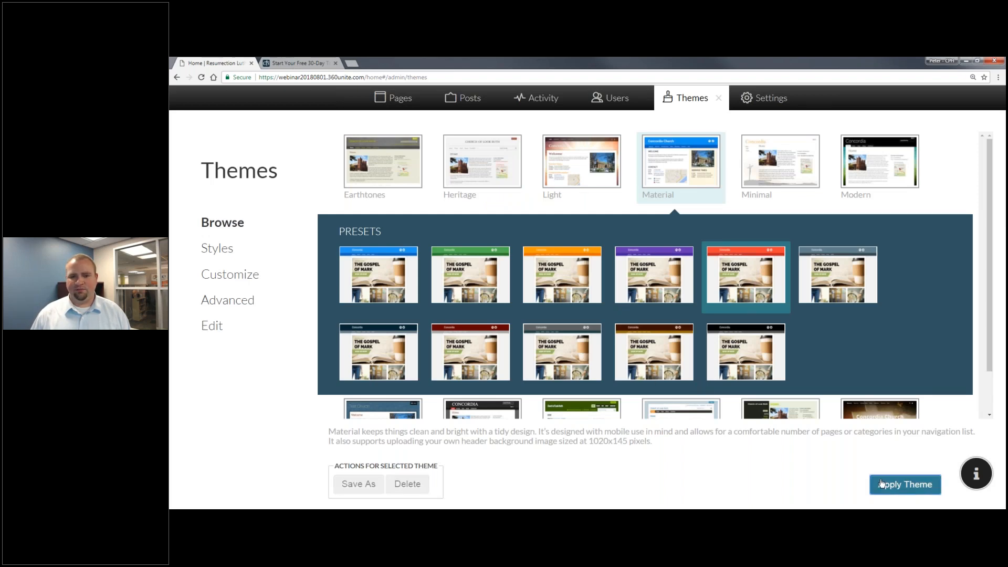
View the site in its red theme, then return to the theme's Styles page.
left_click(722, 101)
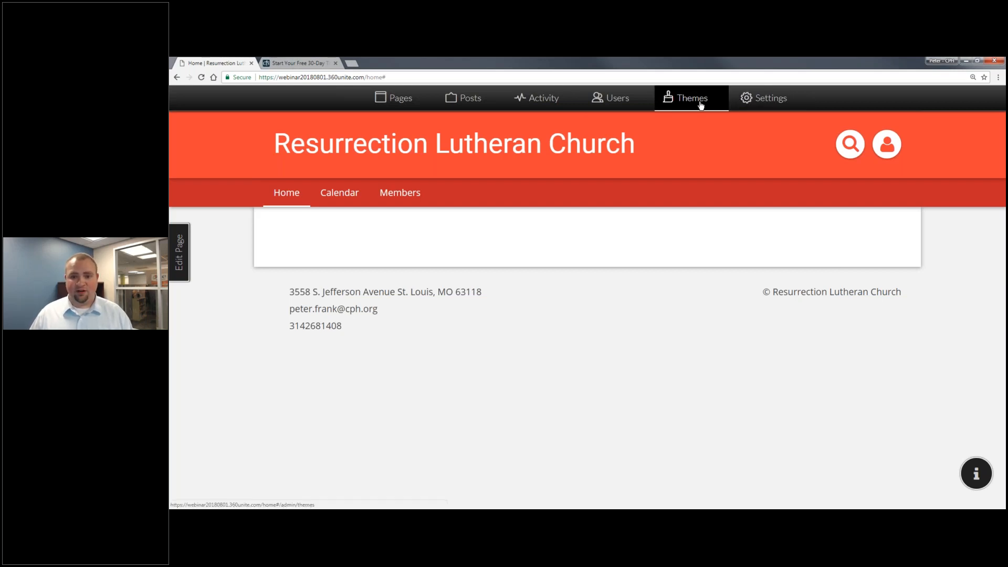
left_click(700, 104)
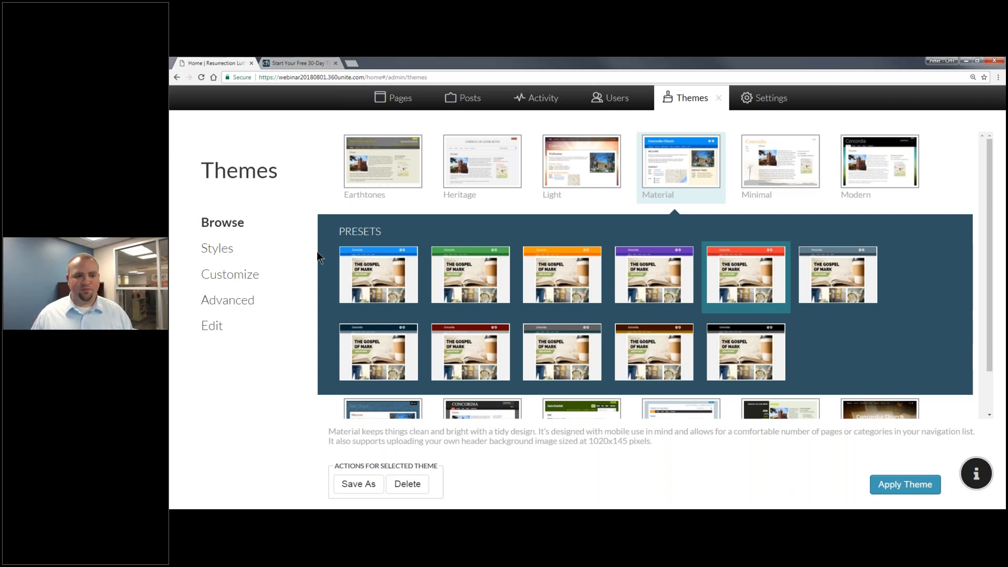
left_click(241, 250)
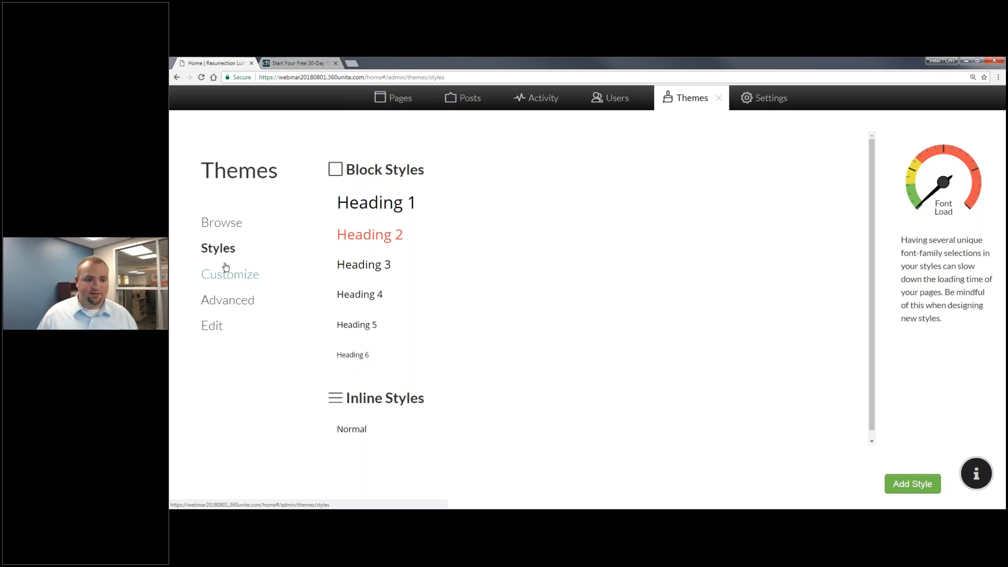
In theme customization, browse for a Banner image file.
left_click(226, 283)
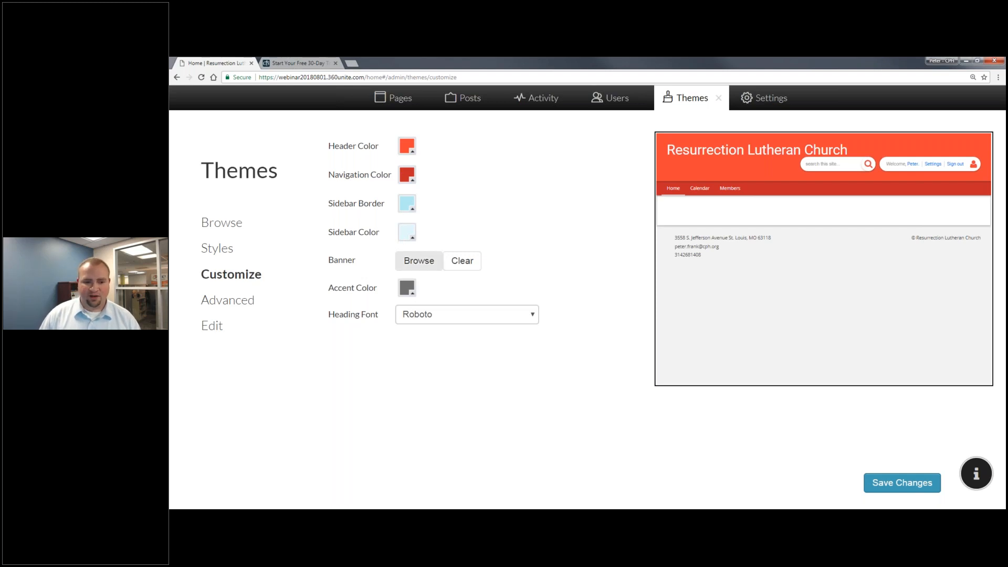
left_click(419, 261)
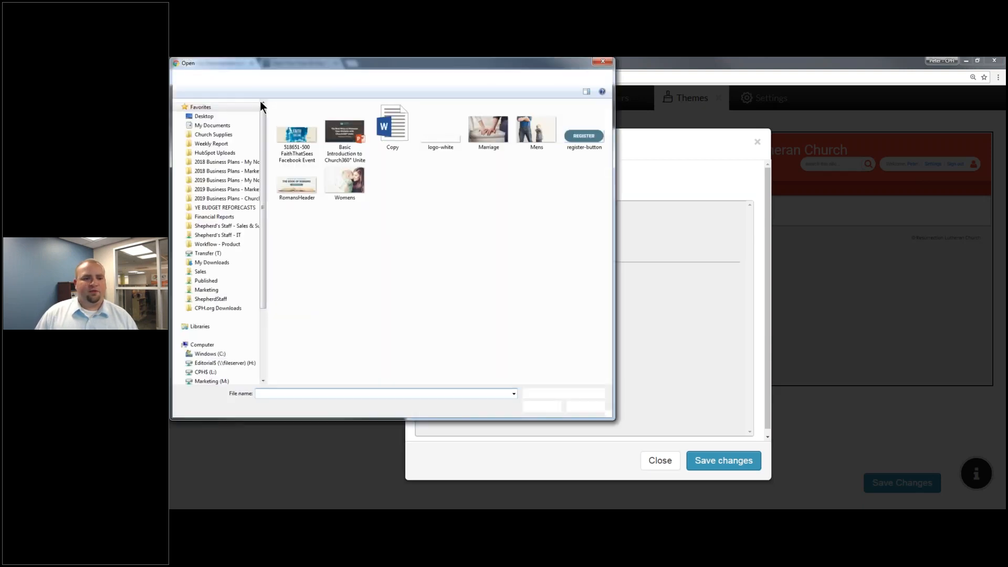
Upload logo-white.png and set it as the theme's Banner image.
double_click(444, 139)
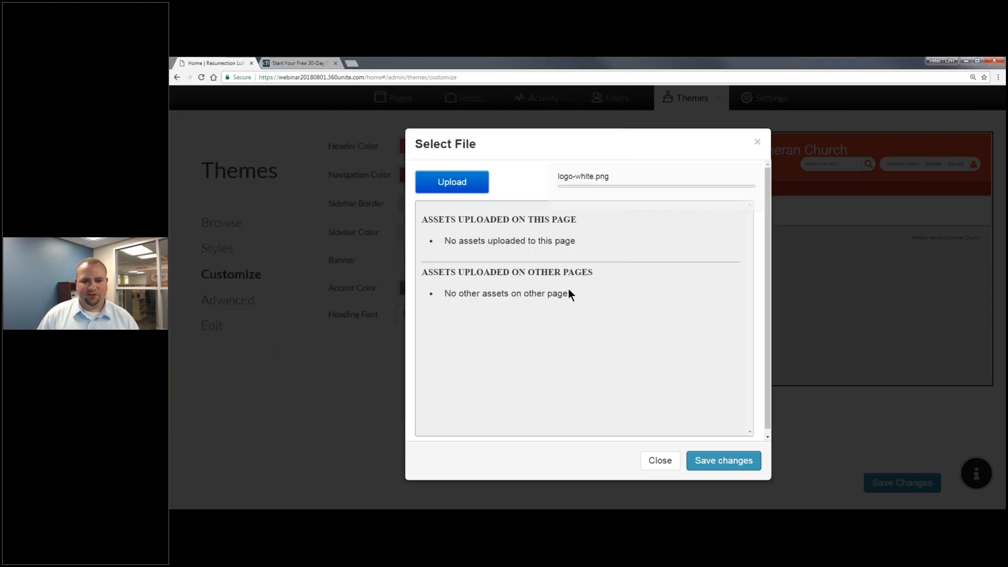
left_click(465, 284)
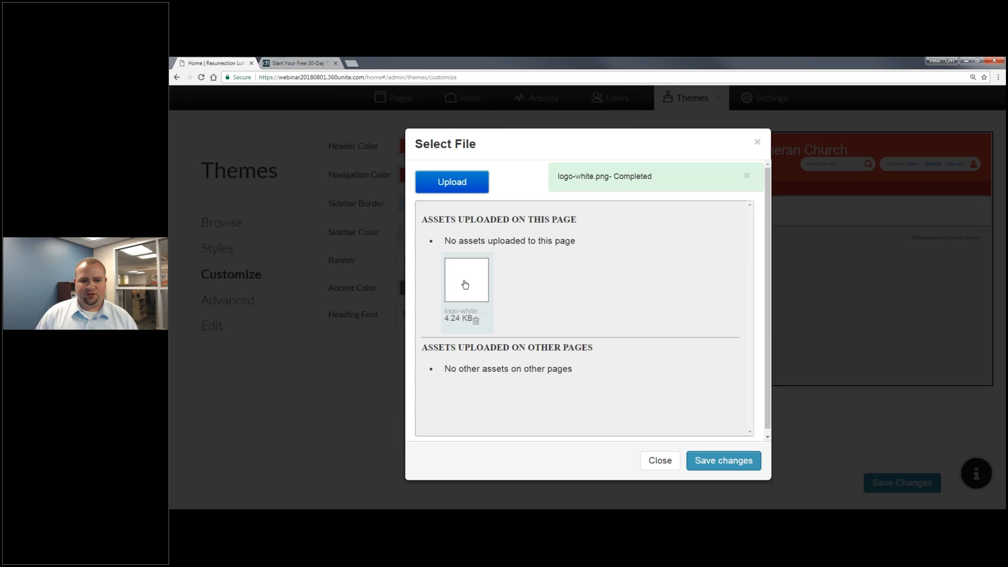
left_click(723, 461)
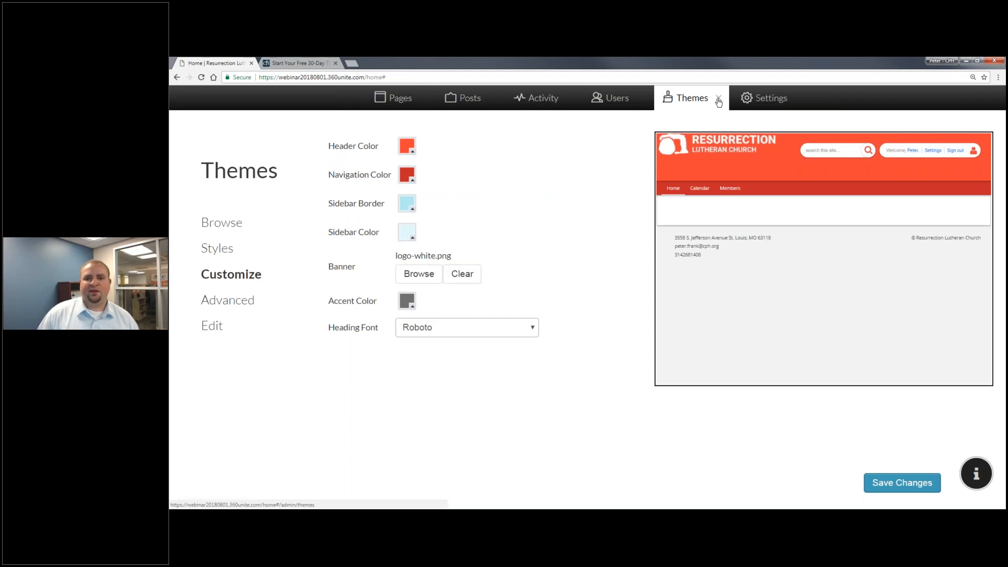
Reselect logo-white as the Banner and save the theme customization changes.
left_click(679, 107)
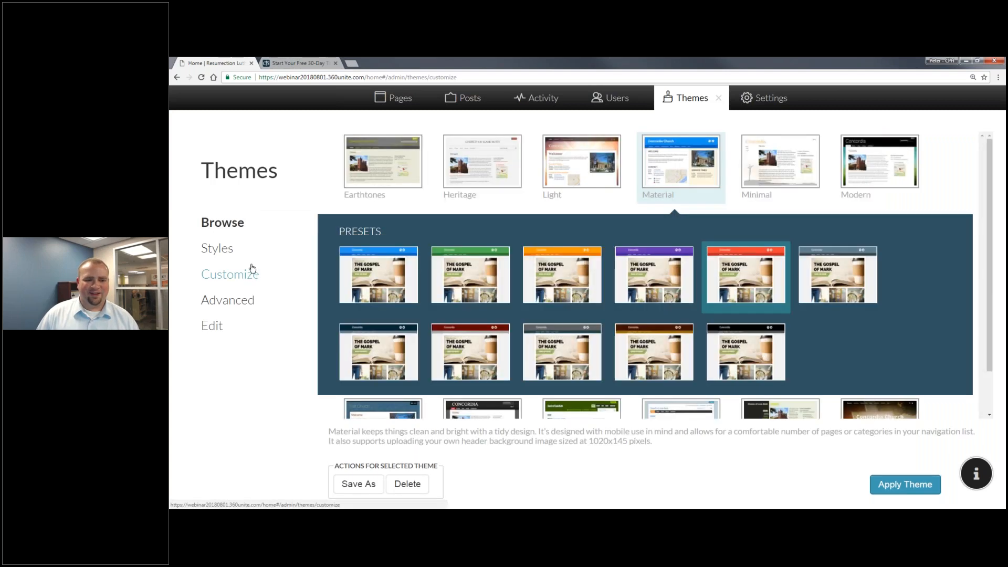
left_click(253, 272)
left_click(417, 260)
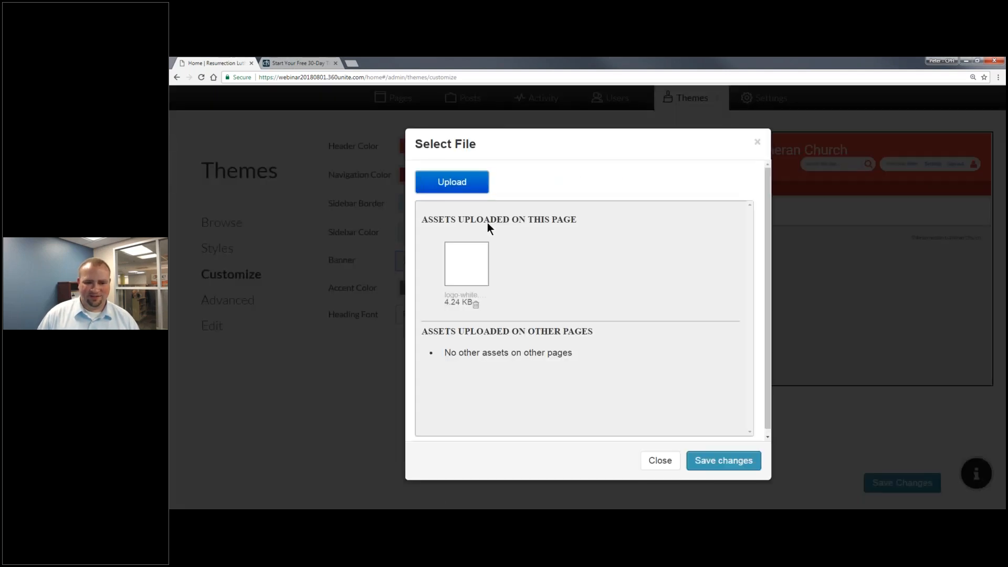
left_click(457, 263)
left_click(723, 461)
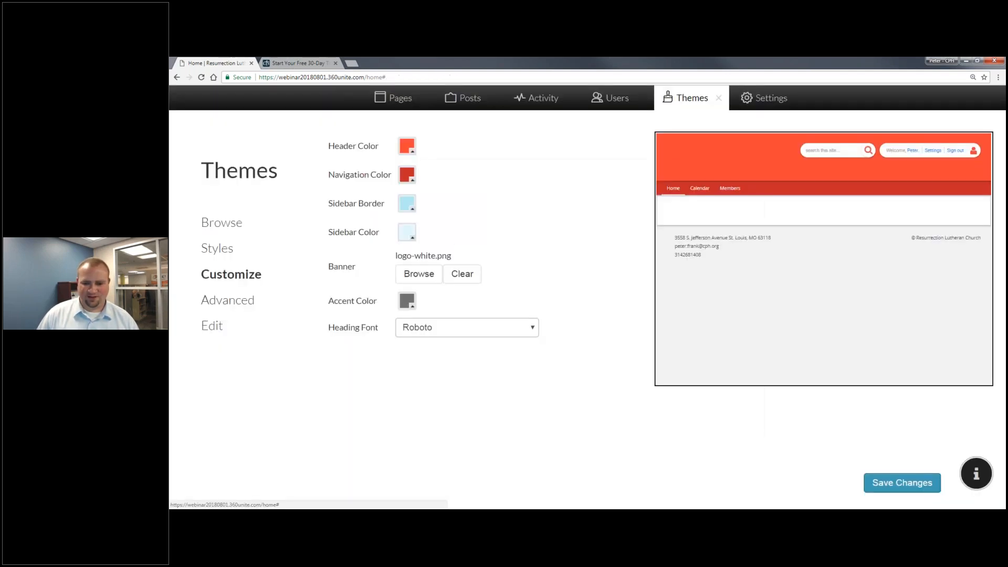
left_click(893, 476)
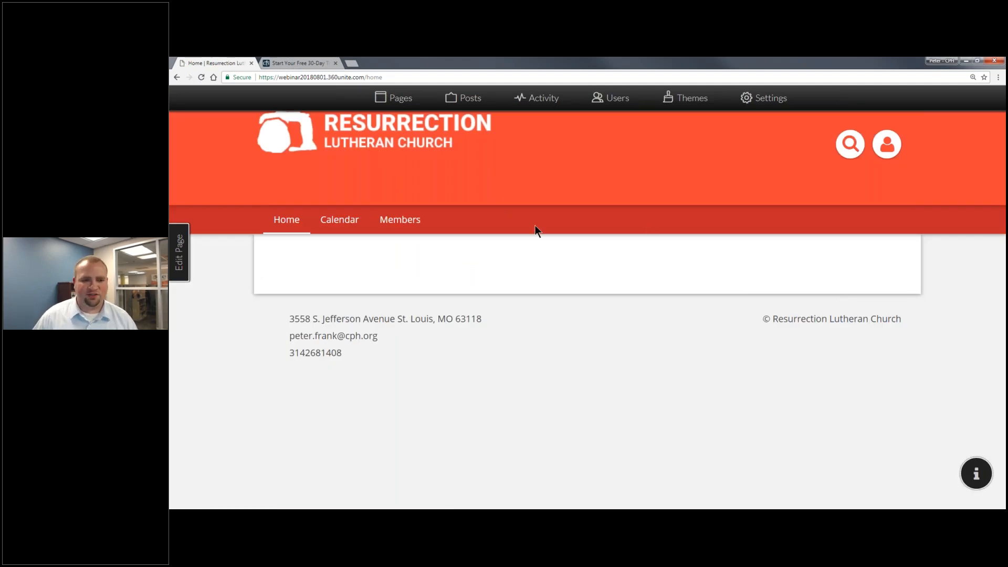
left_click(681, 105)
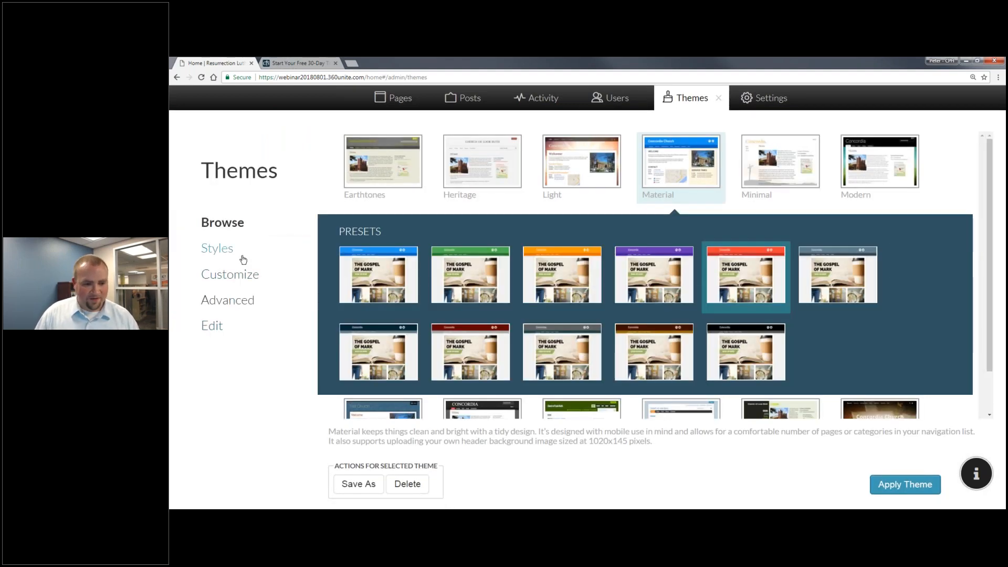
Show the Advanced theme page with its Custom Headers and Custom Scripts fields.
left_click(239, 303)
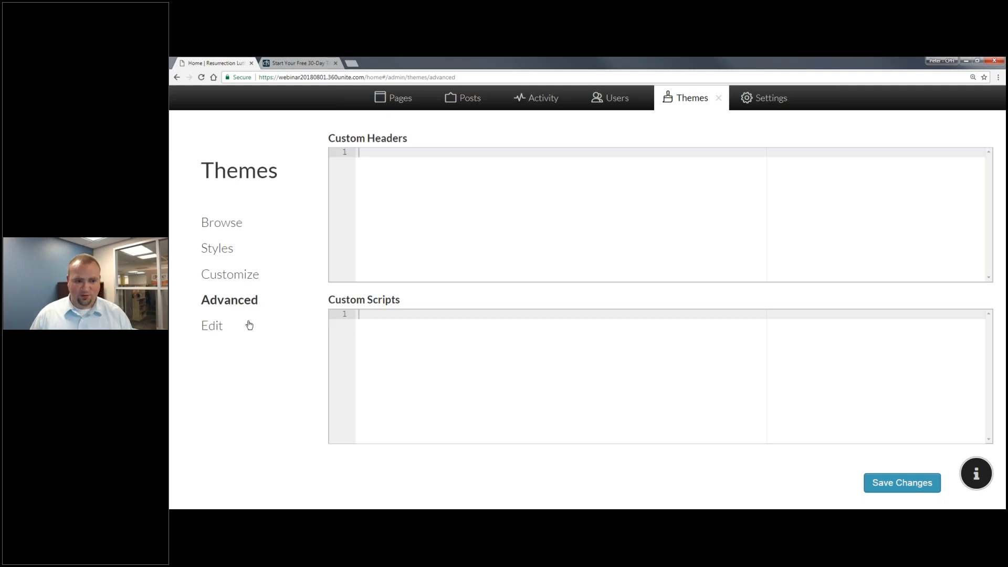
Check the Edit page's clone notice, then return to the Heading and Normal styles list.
left_click(241, 328)
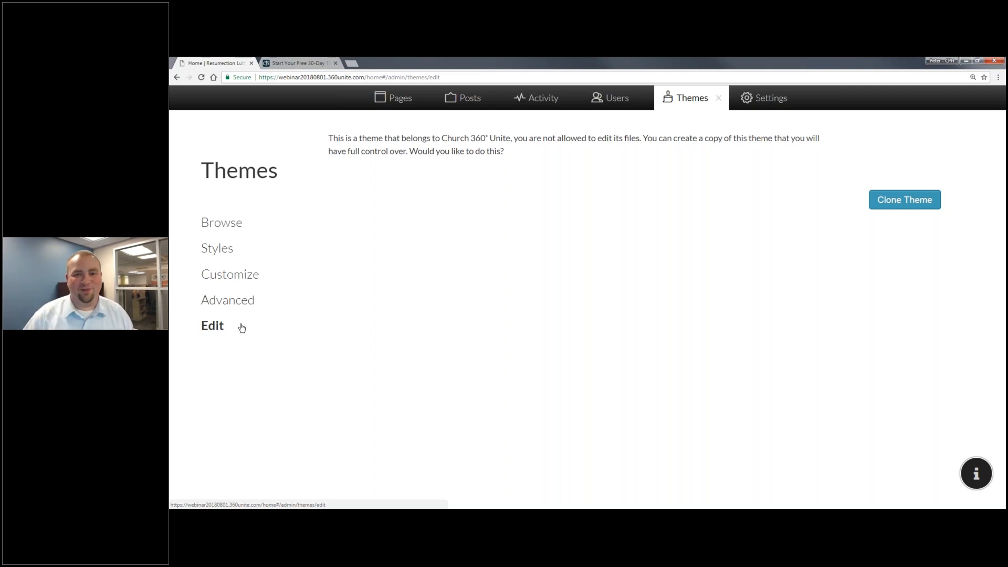
left_click(226, 254)
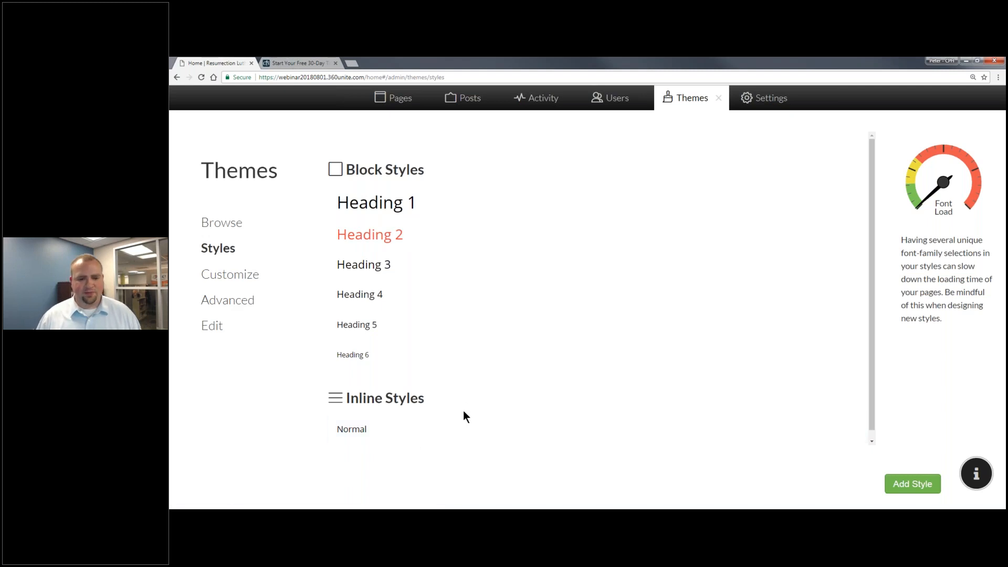
Create a new text style named Emphasis with Normal Italic font style.
left_click(913, 483)
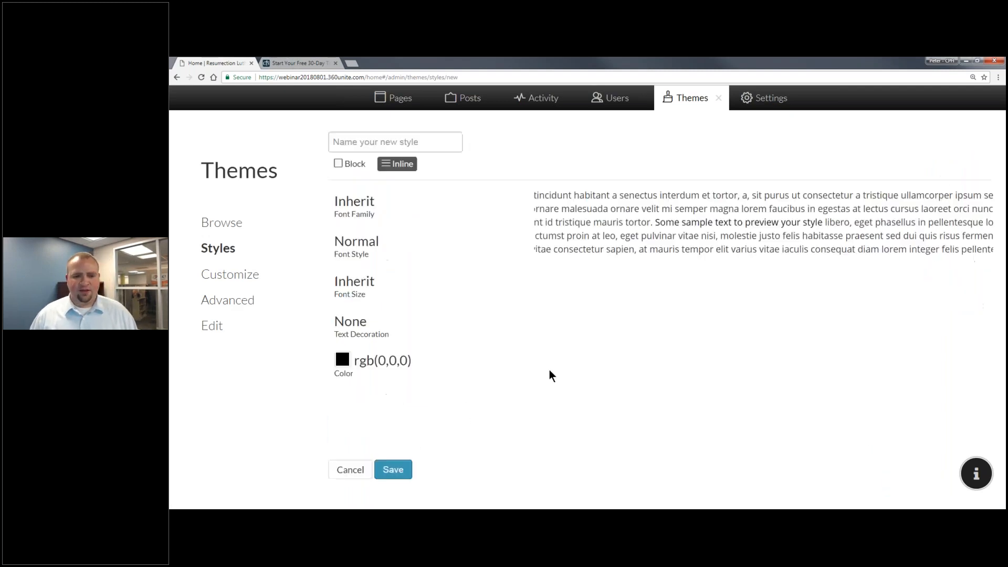
left_click(415, 140)
type("Emphasis")
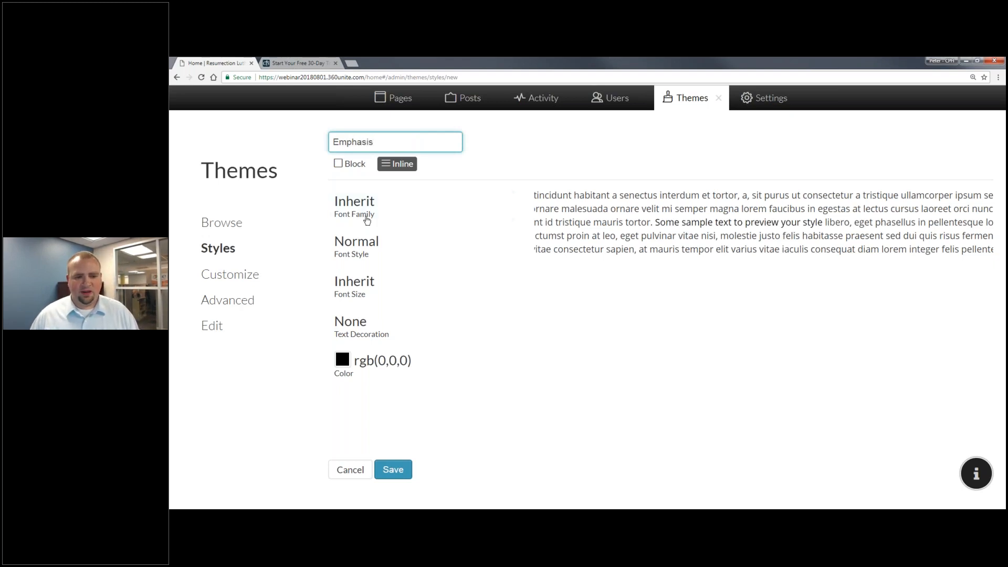
left_click(368, 247)
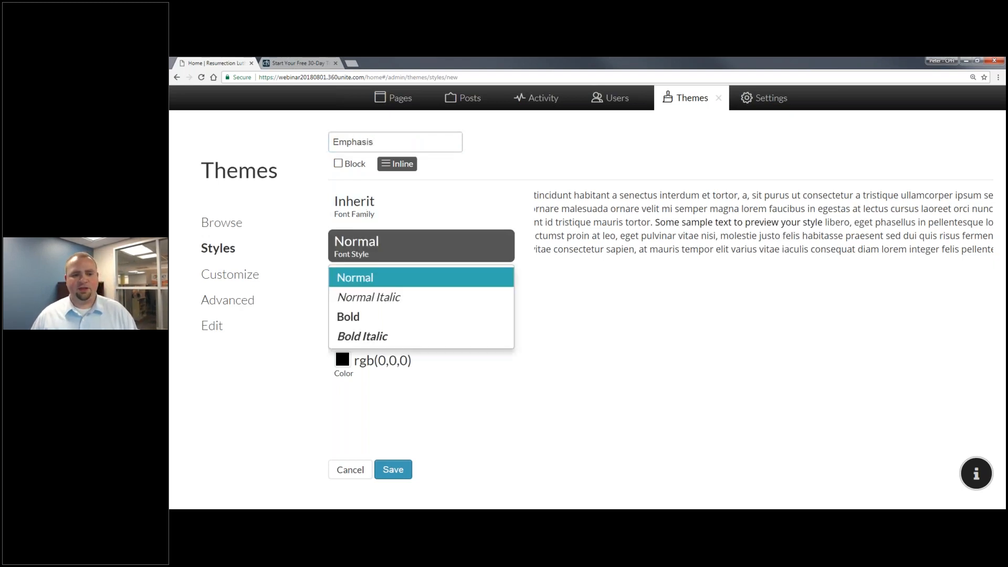
left_click(361, 300)
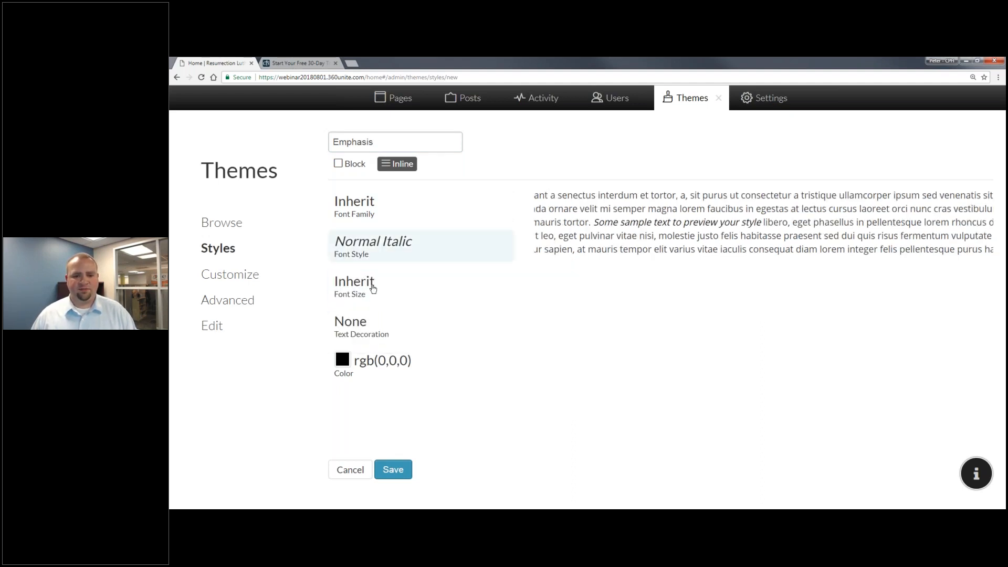
Give Emphasis a blue rgb(67, 184, 230) colour and no text decoration, then save it.
left_click(354, 361)
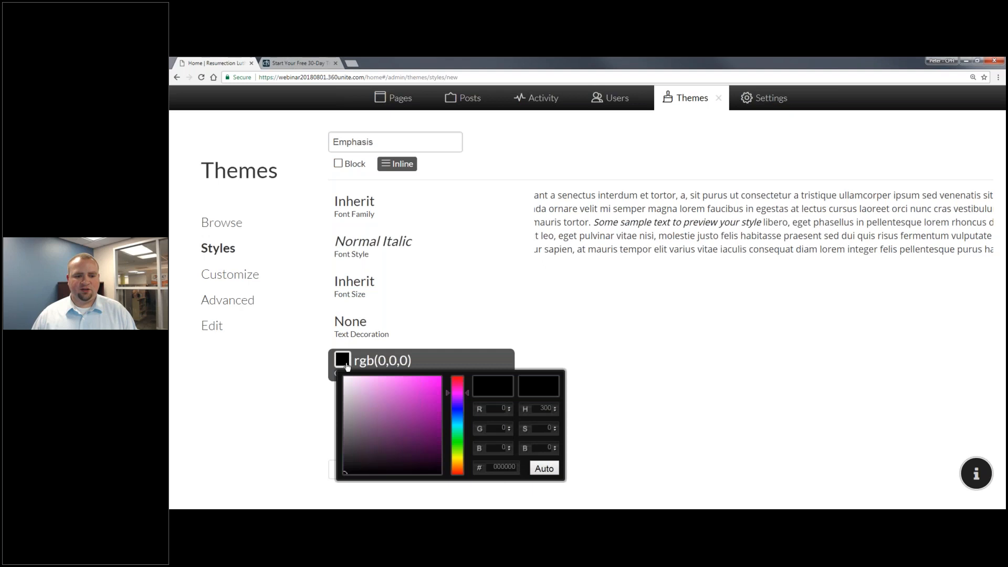
left_click(462, 420)
mouse_move(412, 384)
left_mouse_down()
mouse_move(415, 394)
mouse_move(398, 382)
left_mouse_up()
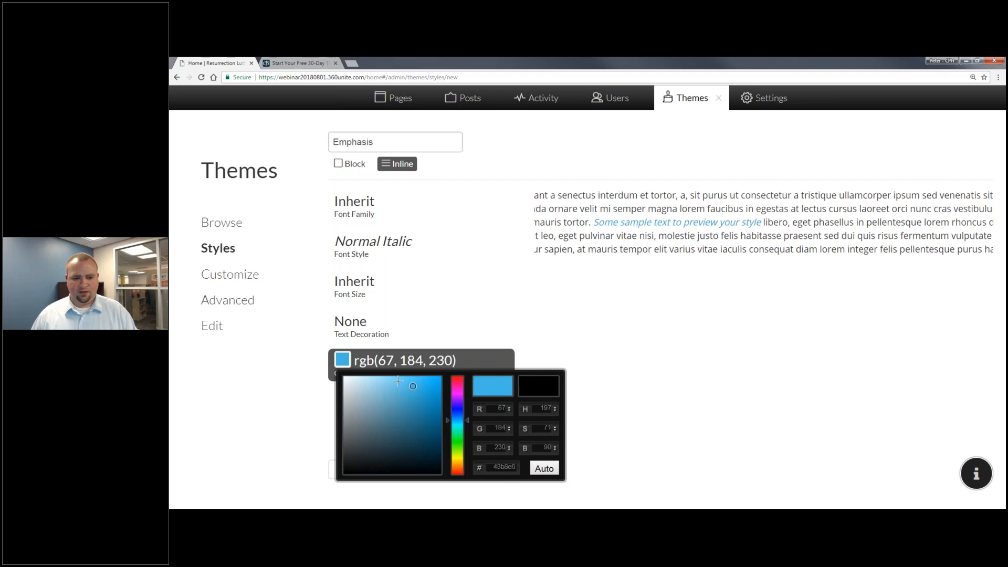
left_click(623, 349)
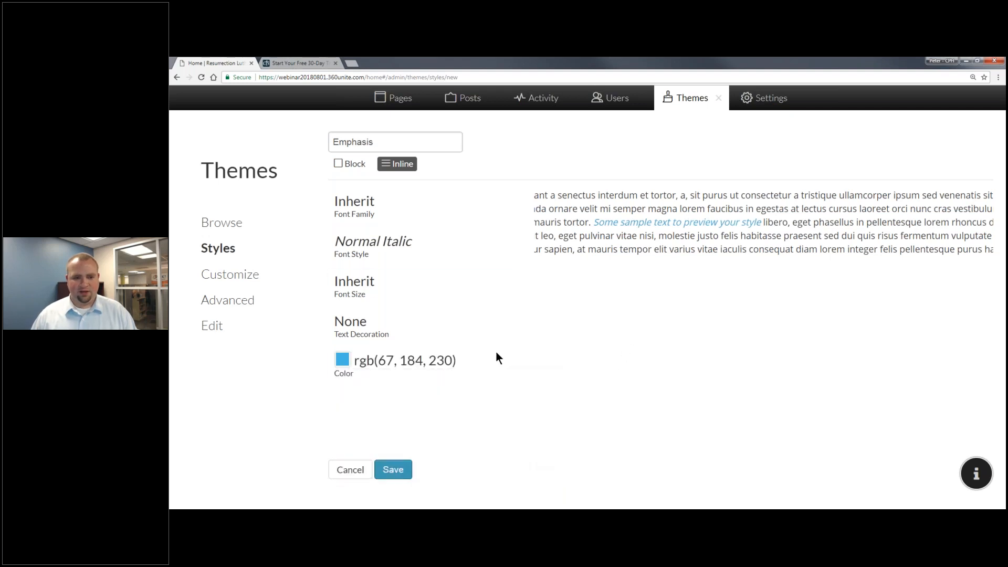
left_click(358, 330)
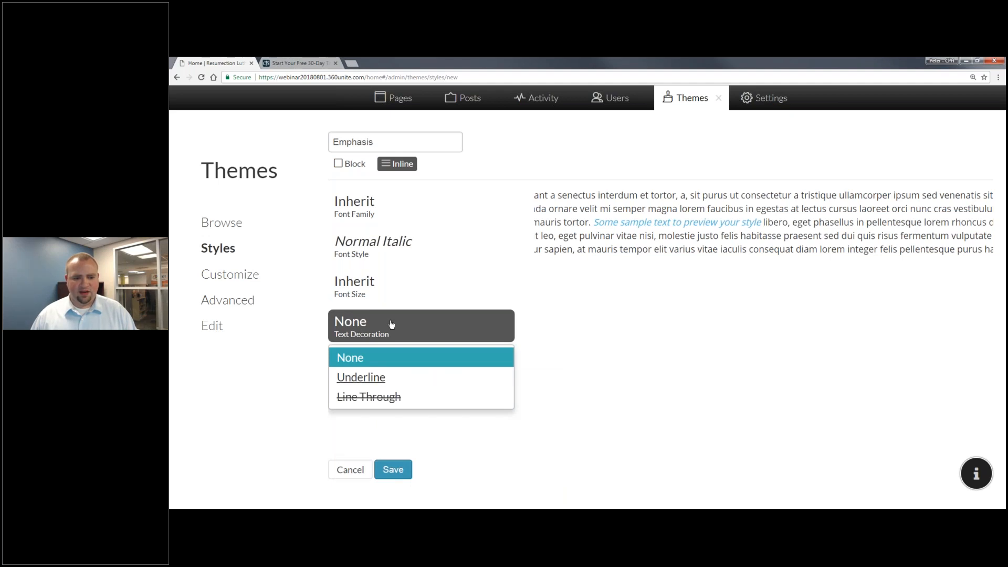
left_click(575, 318)
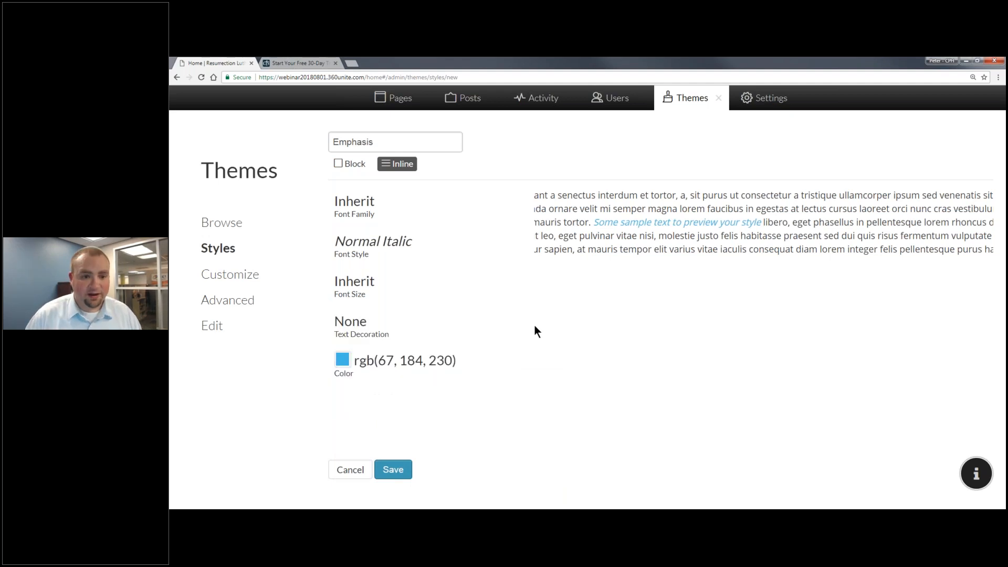
left_click(406, 478)
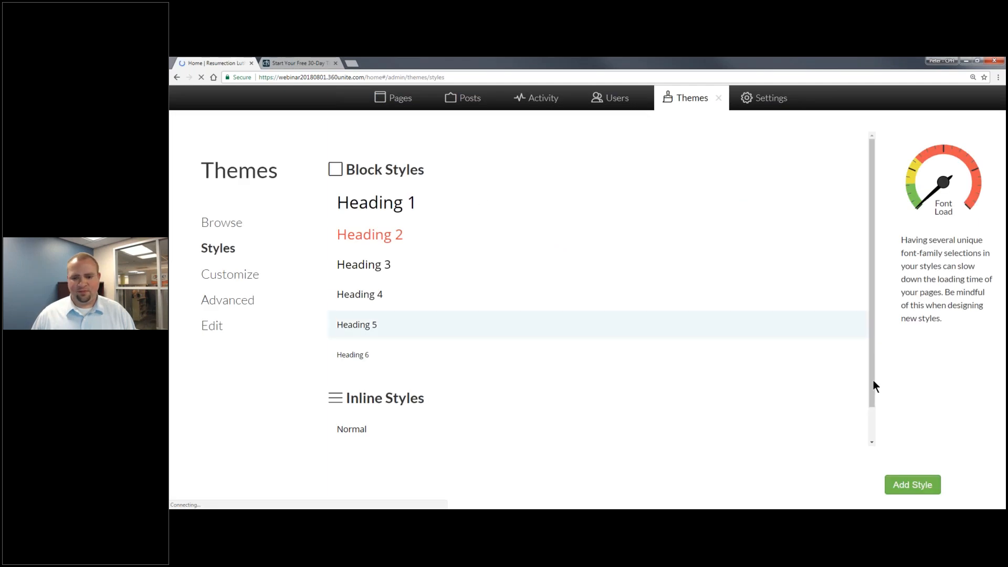
Close the theme settings and bring up the Pages manager listing Home, Calendar and Members.
left_click(871, 444)
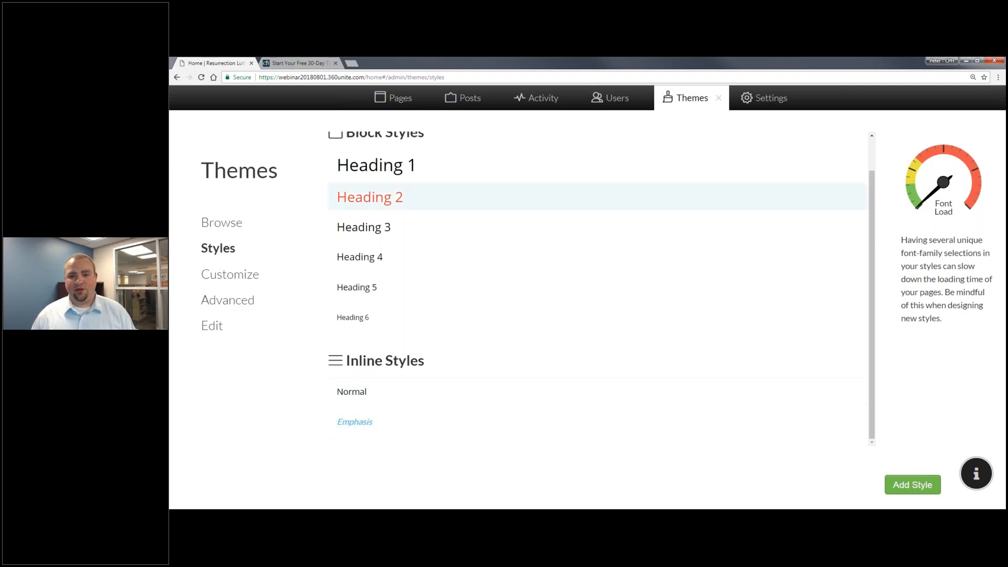
left_click(686, 98)
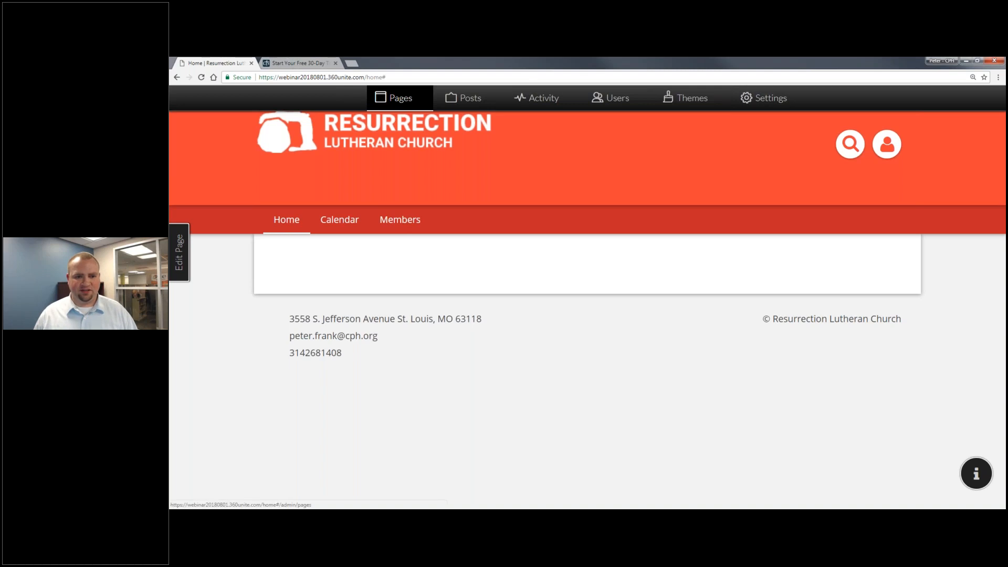
left_click(402, 96)
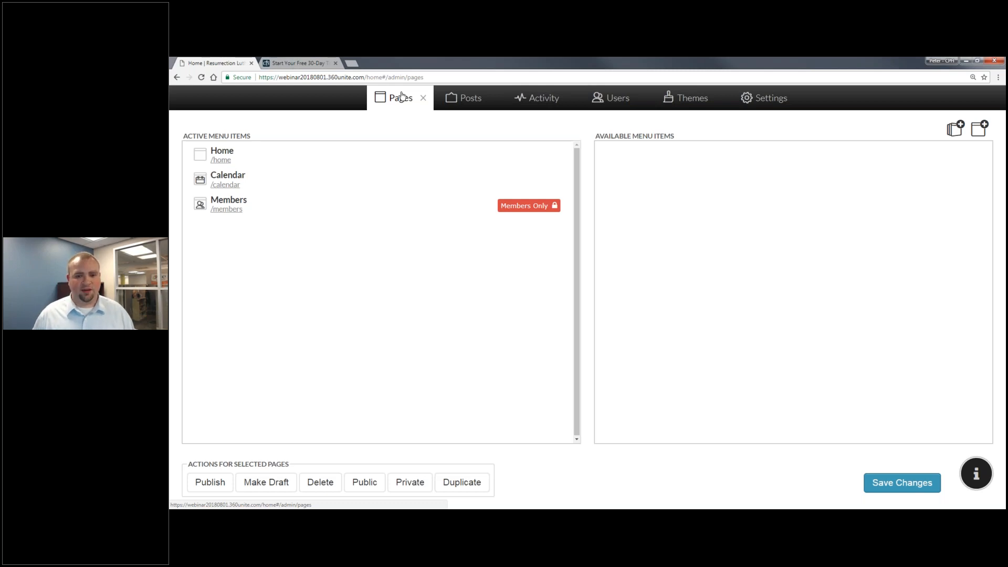
Add an 'I'm New' menu category below Home, then bring up the New Page template dialog.
left_click(229, 154)
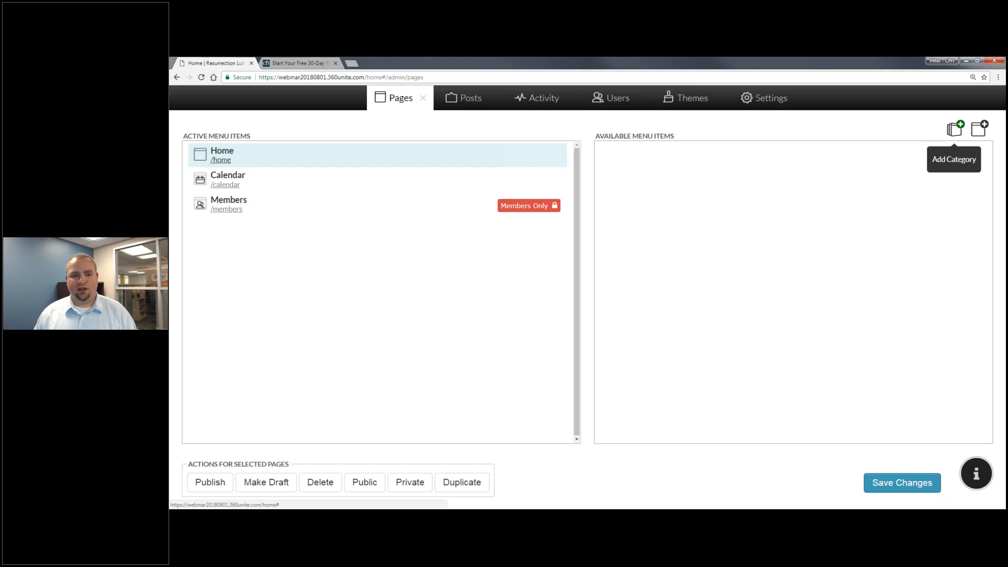
left_click(956, 130)
type("I'm New")
key("Return")
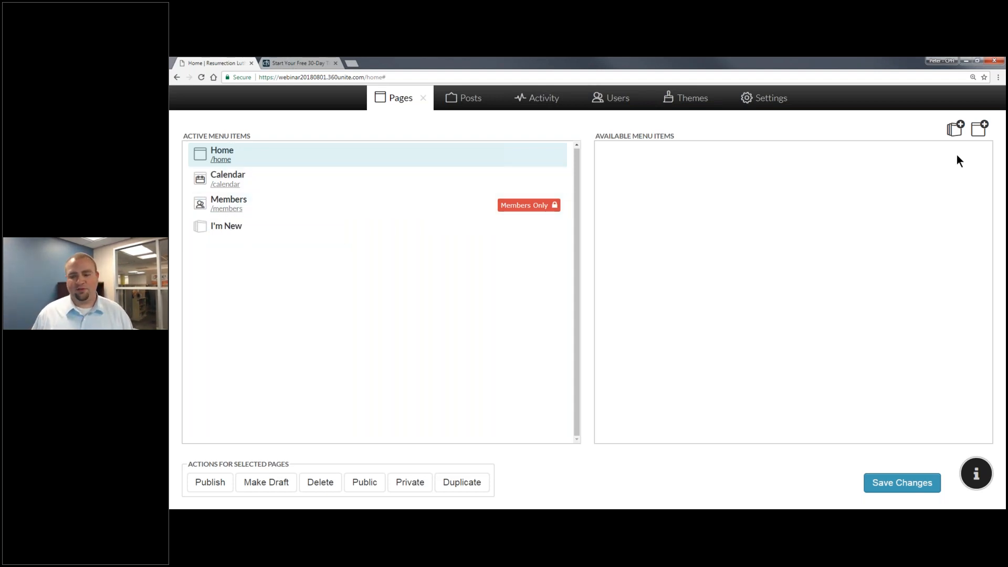
left_click(980, 131)
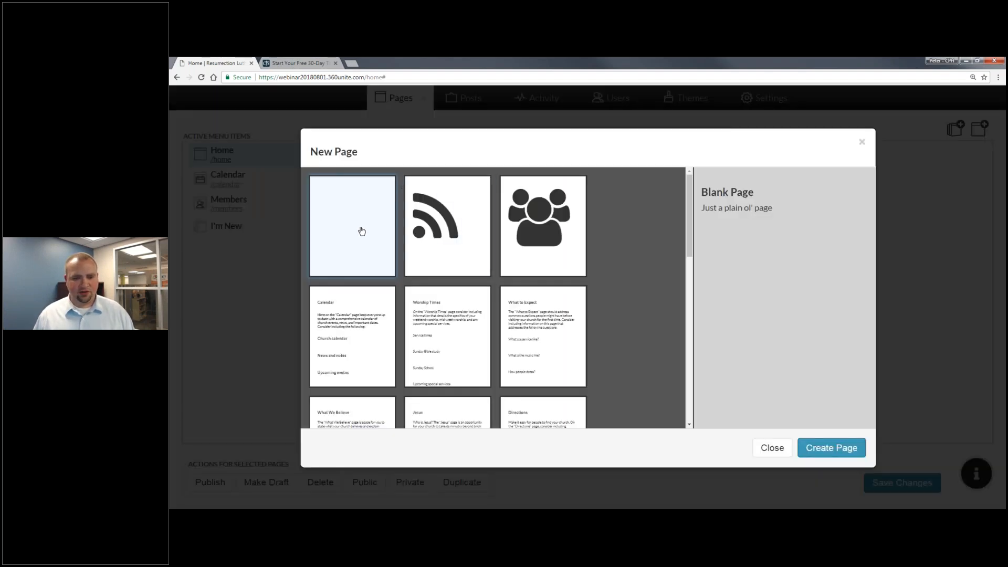
Create a blank page named 'Service Times', nest it under I'm New, and save the menu.
left_click(812, 453)
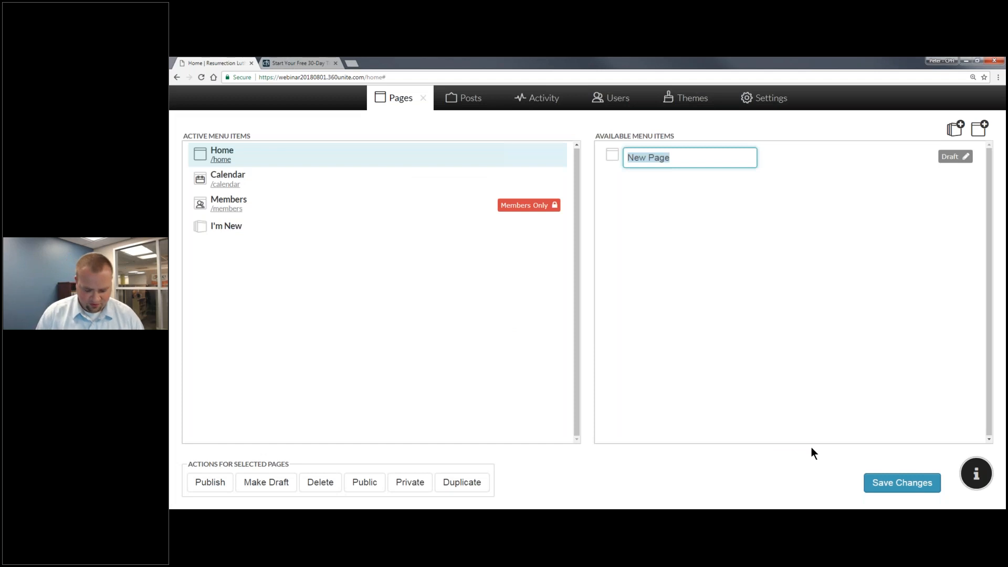
type("H")
key("BackSpace")
type("Servi")
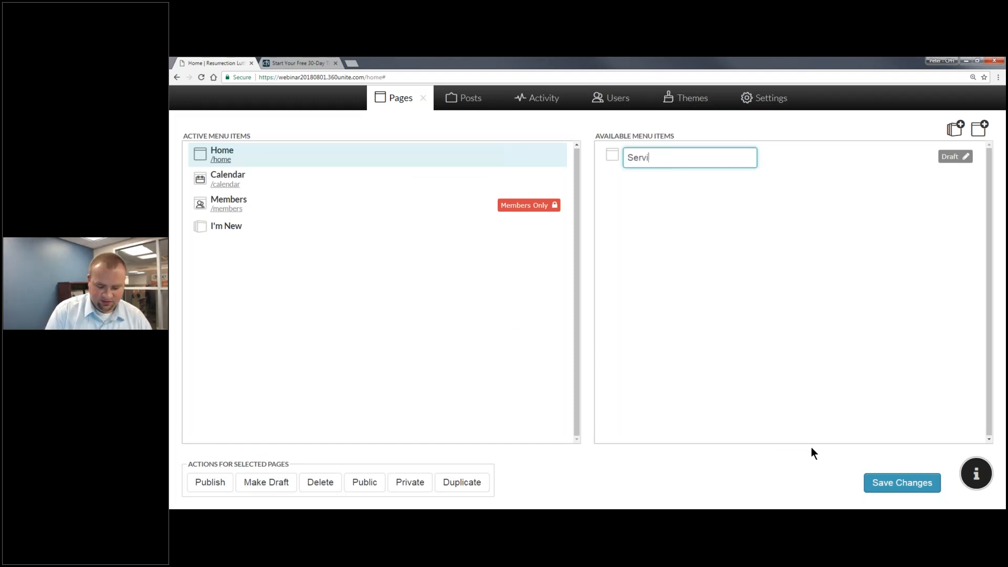
type("ce Times")
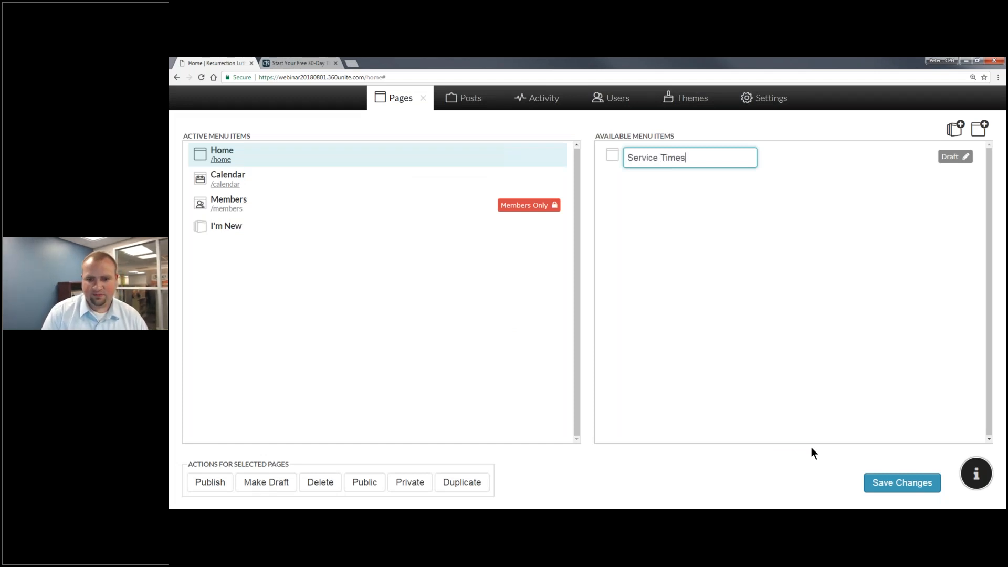
key("Return")
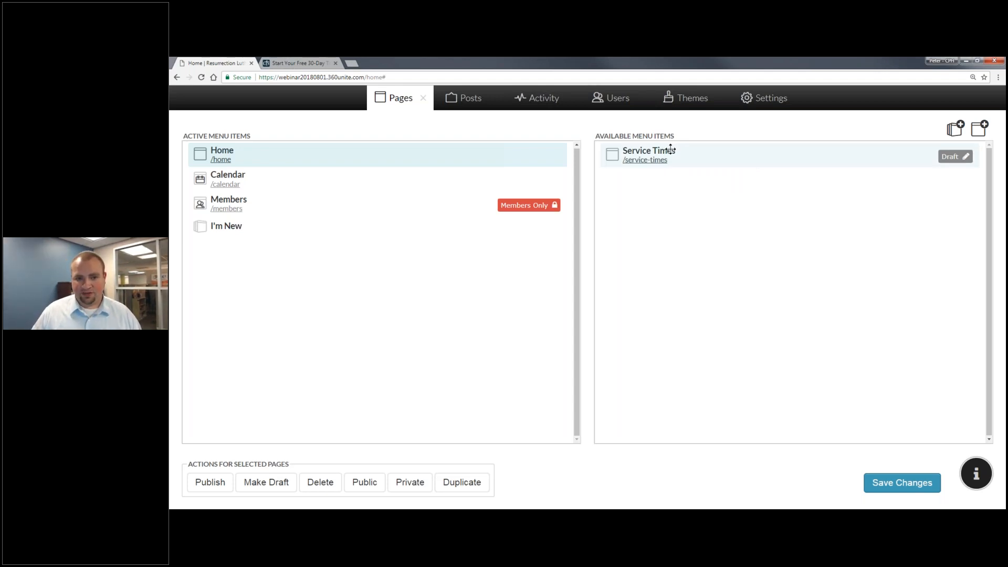
left_click_drag(671, 150, 397, 236)
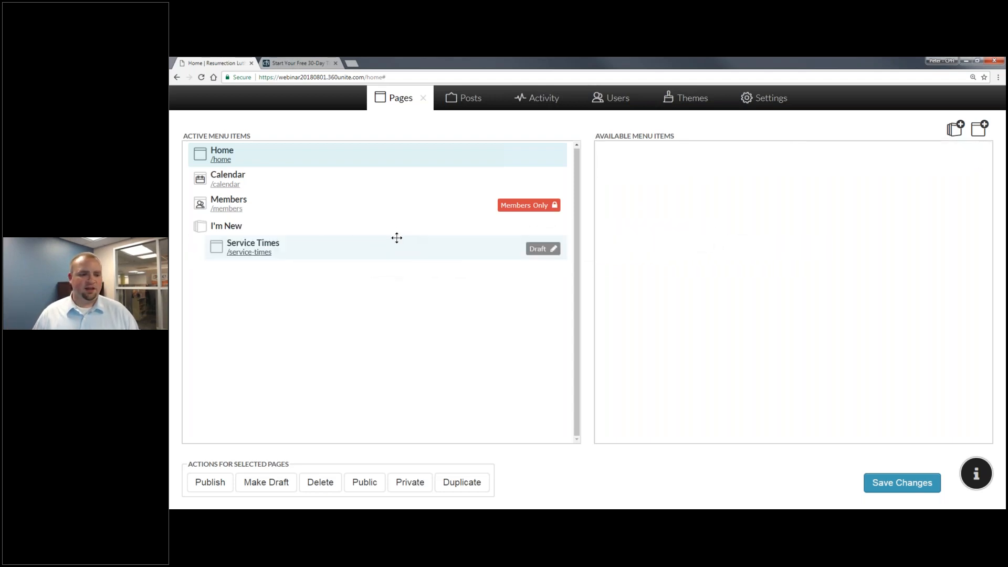
left_click(902, 483)
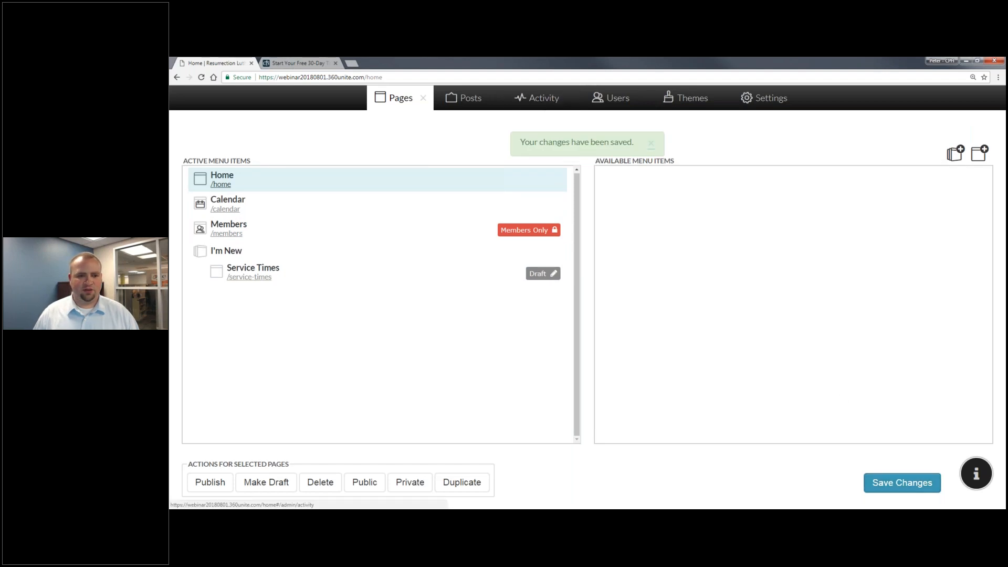
left_click(423, 99)
mouse_move(457, 223)
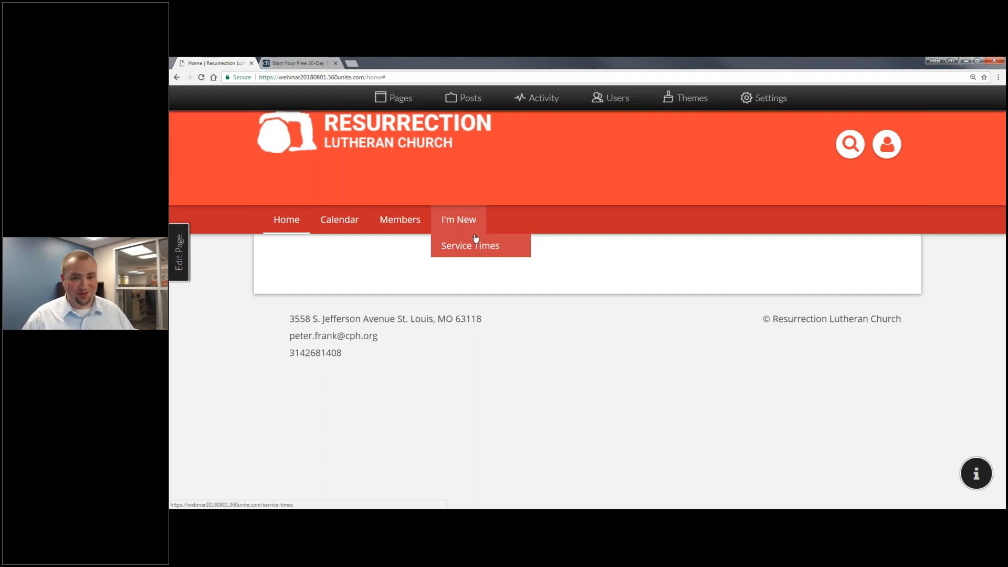
left_click(400, 97)
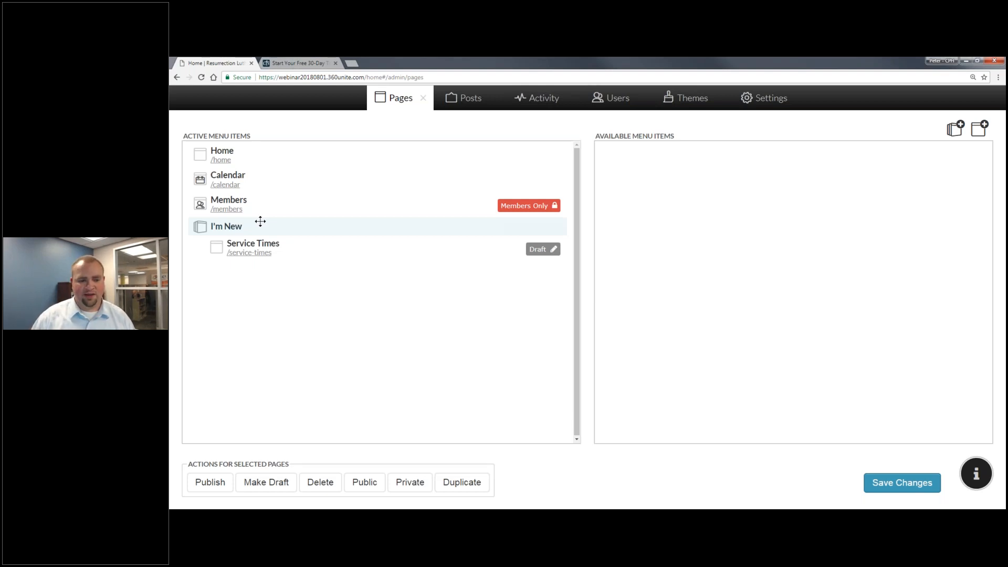
Publish the Service Times page and try the Members Only visibility setting.
left_click(260, 244)
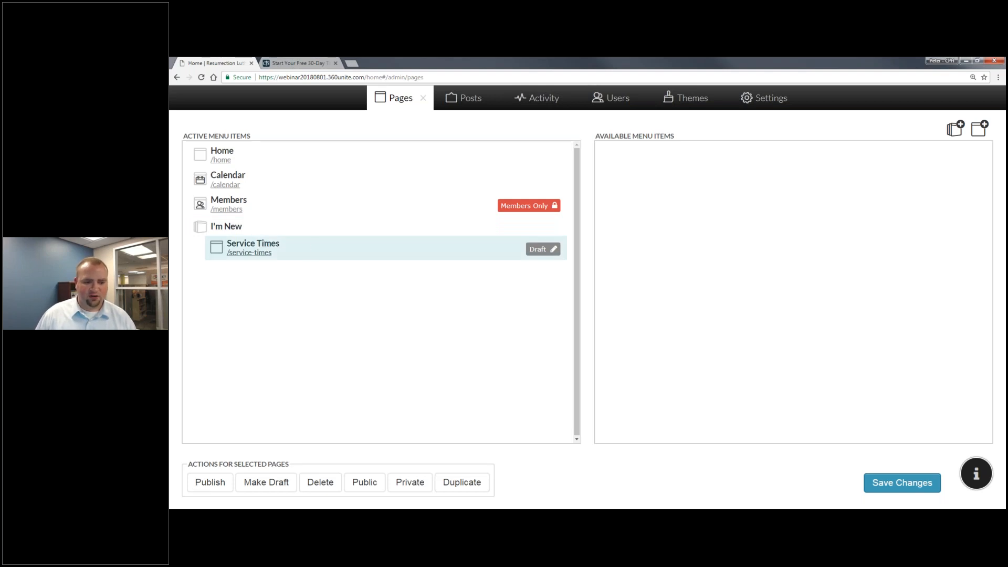
left_click(211, 483)
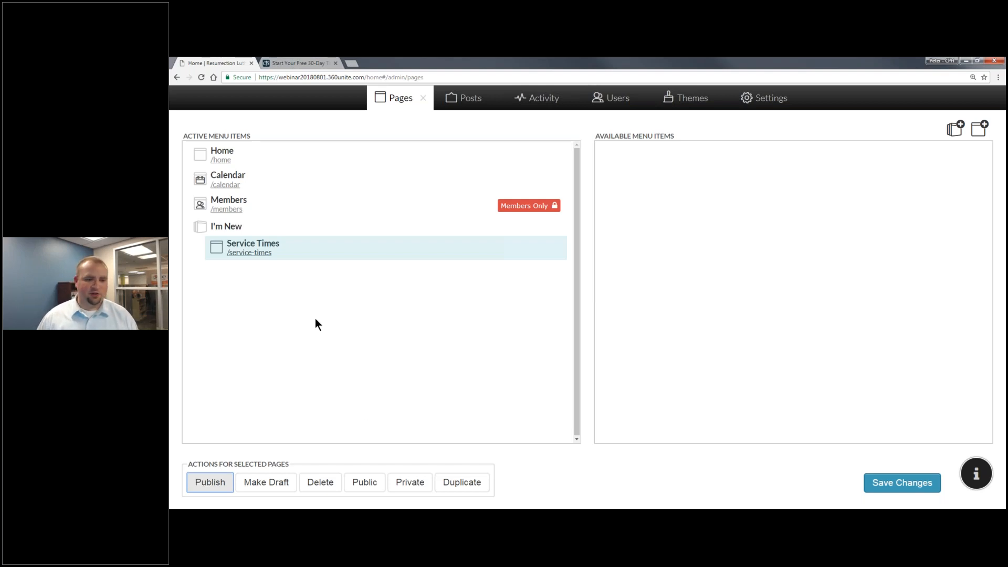
left_click(421, 486)
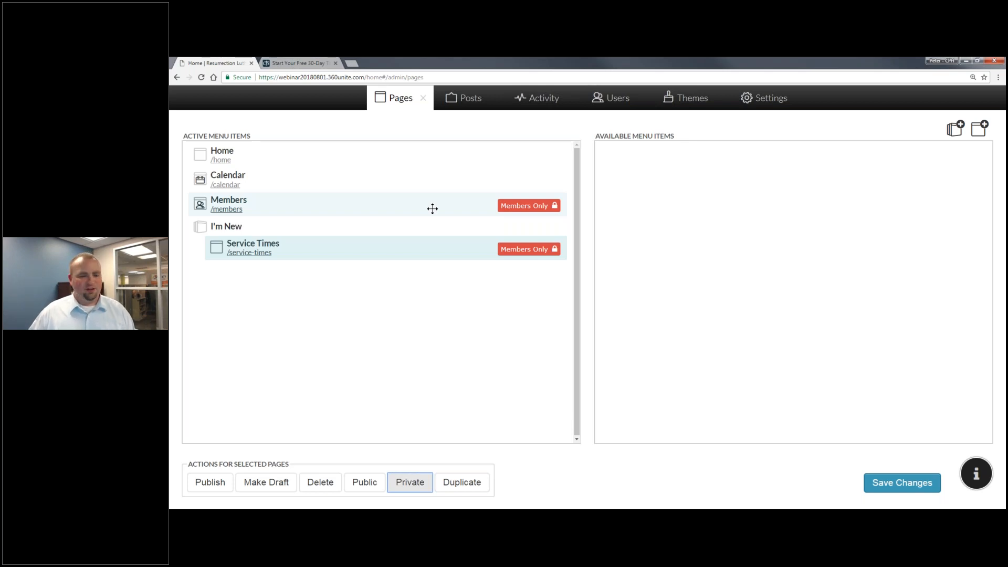
left_click(365, 182)
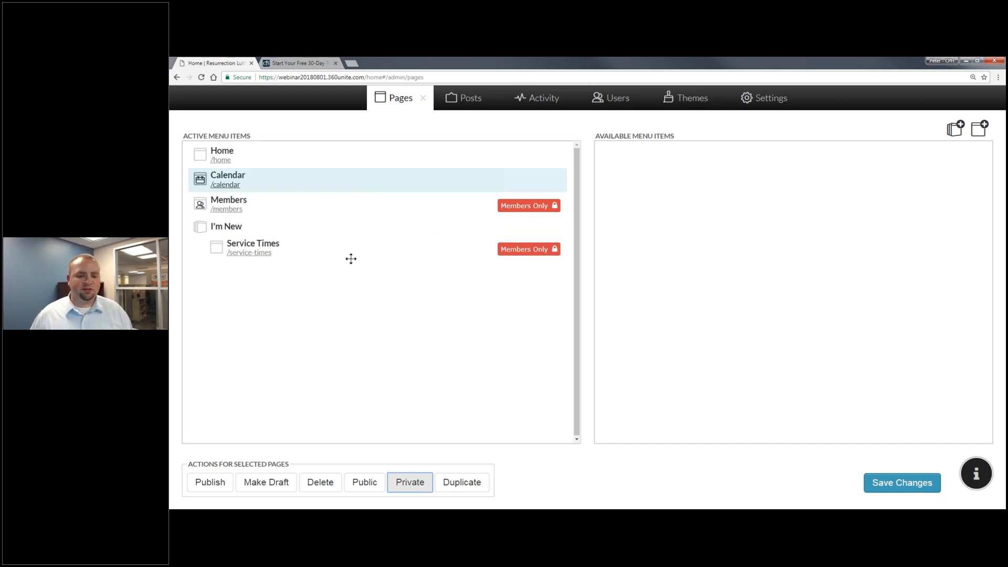
left_click(410, 488)
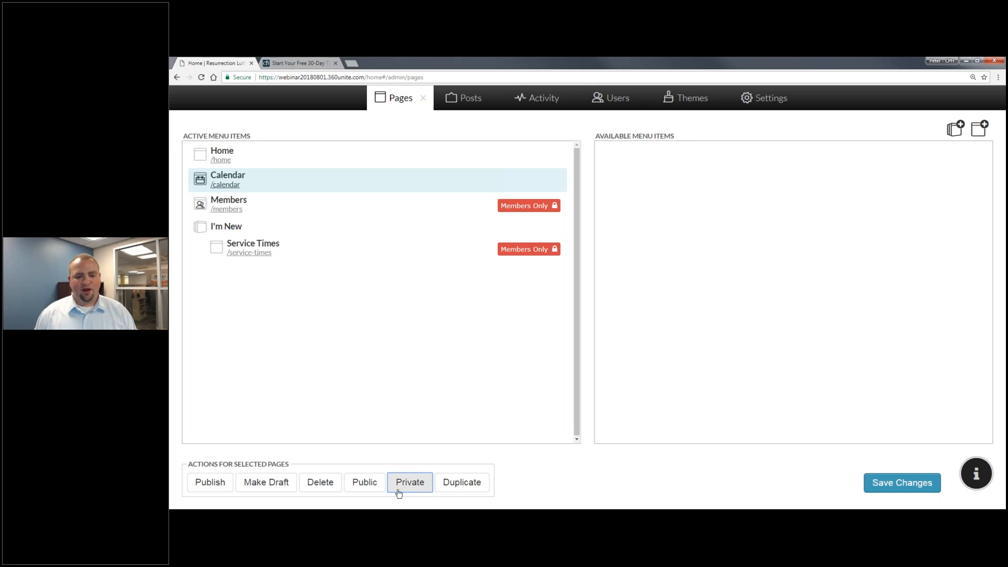
Make Service Times public, save the menu changes, and return to the site.
left_click(231, 157)
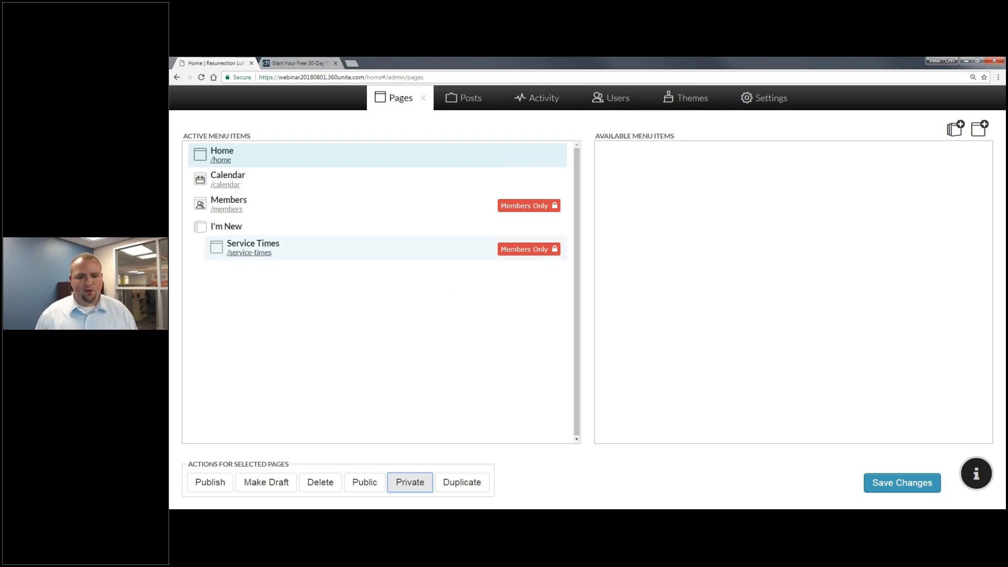
left_click(399, 248)
left_click(364, 482)
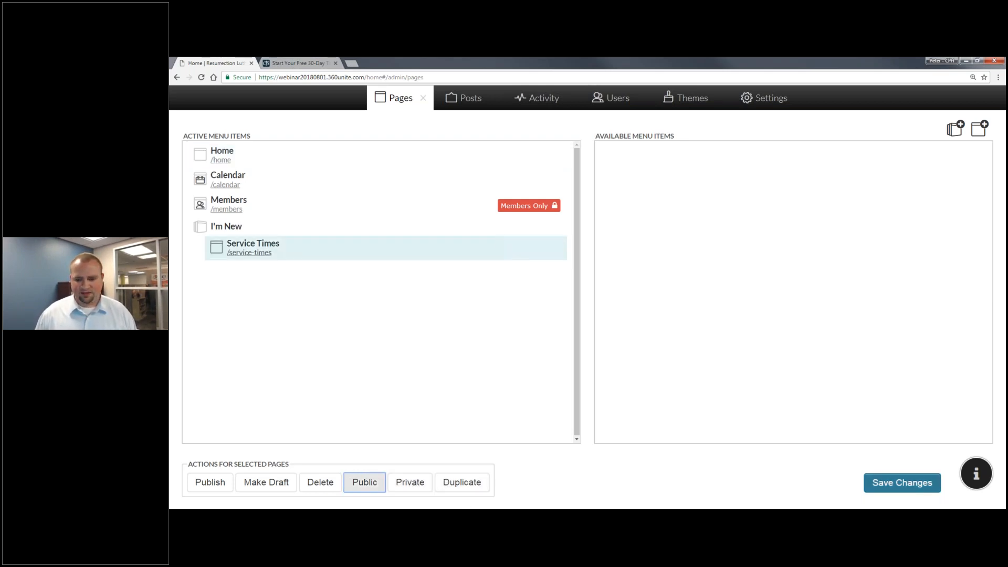
left_click(902, 482)
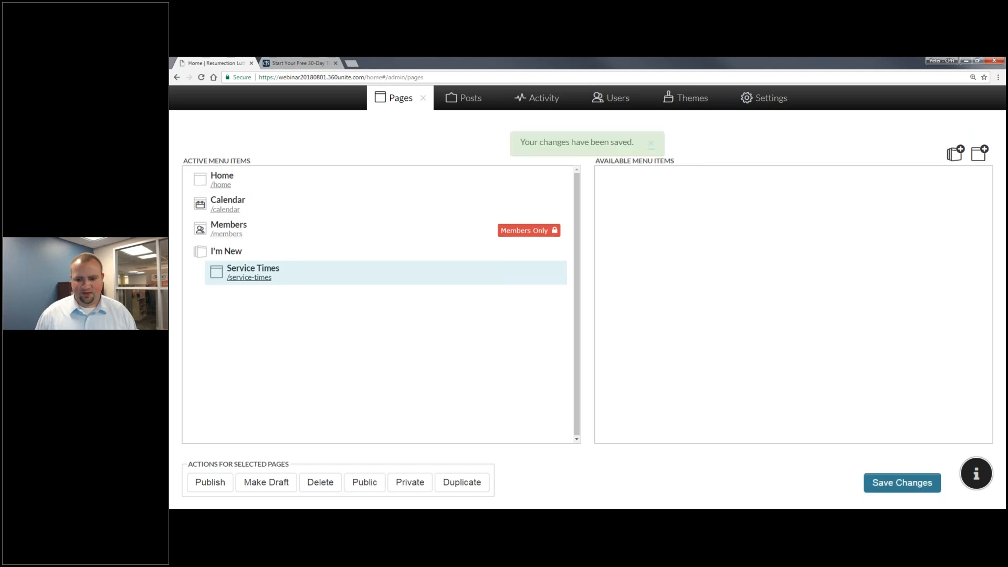
left_click(424, 98)
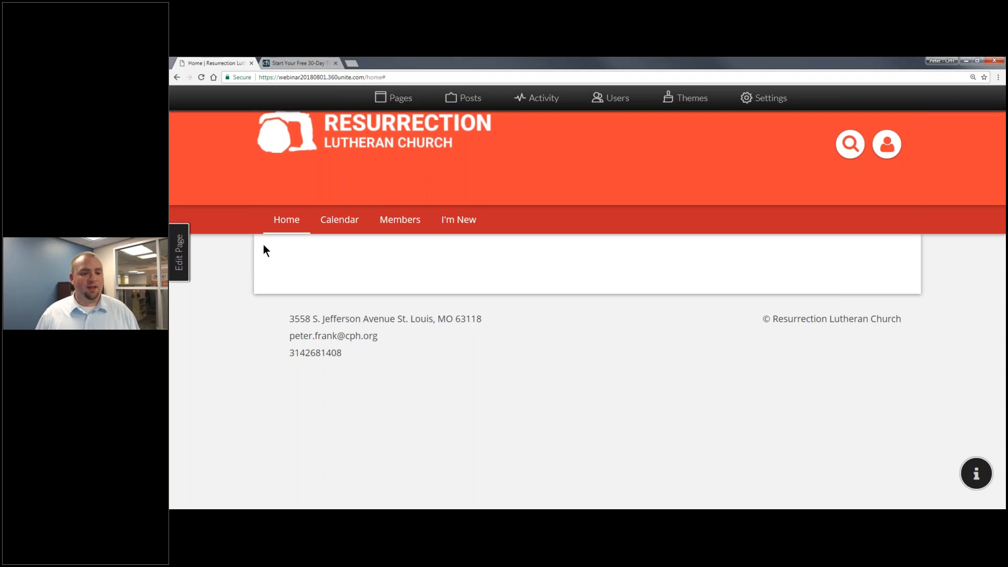
Switch the home page layout to a full-width top row above three equal columns.
left_click(186, 262)
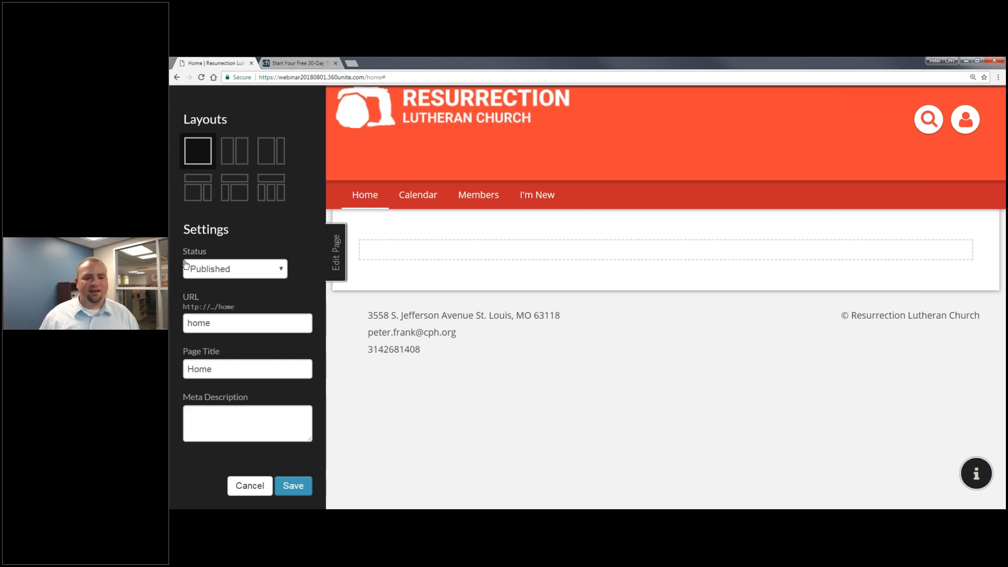
left_click(227, 157)
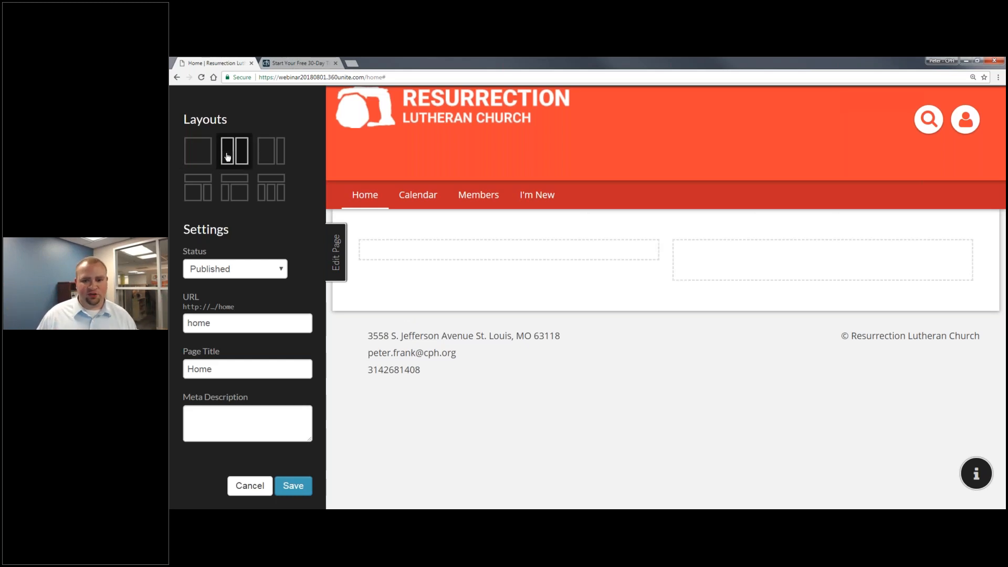
left_click(279, 149)
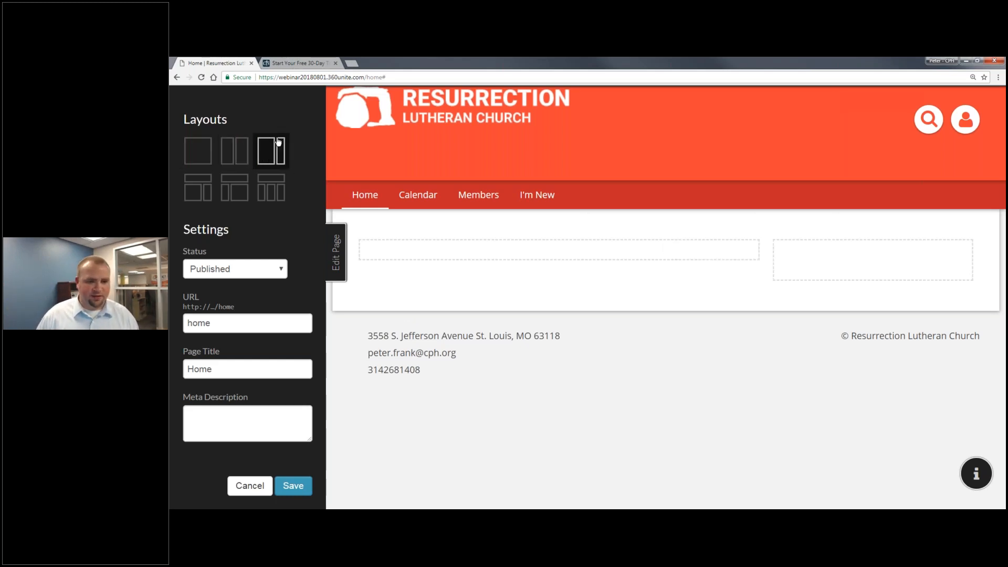
left_click(197, 191)
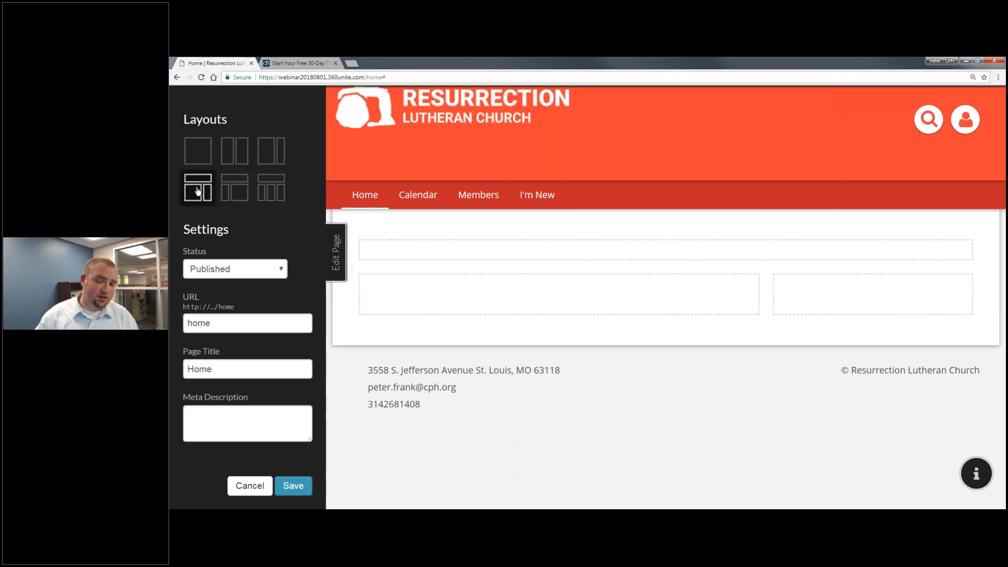
left_click(231, 191)
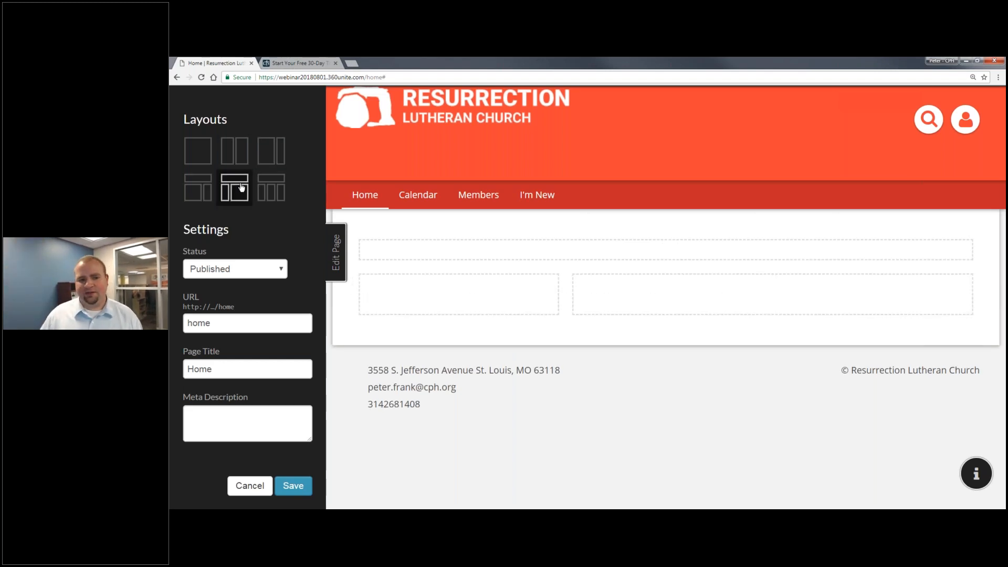
left_click(279, 196)
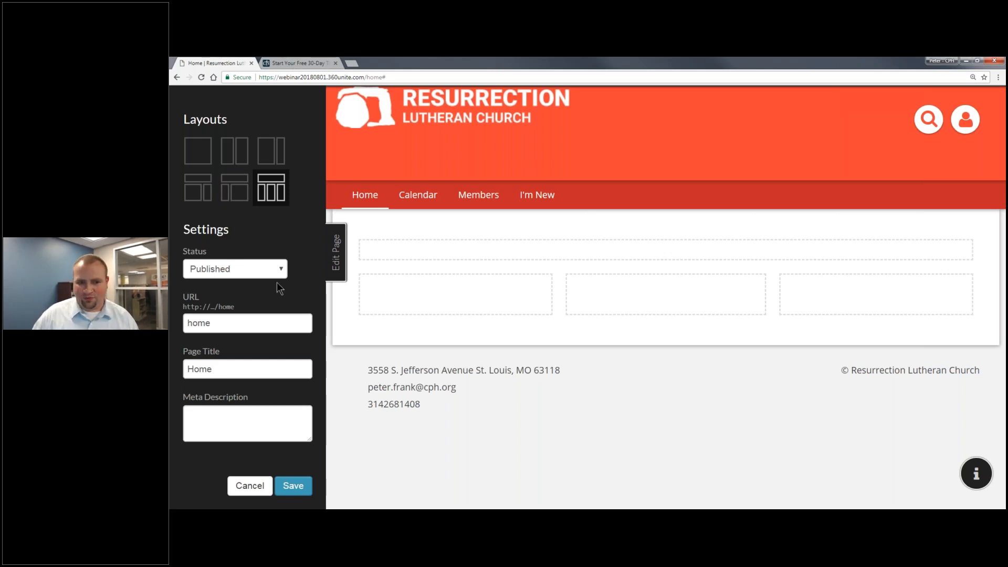
Save the page layout settings and dismiss the Saved! confirmation.
left_click(264, 367)
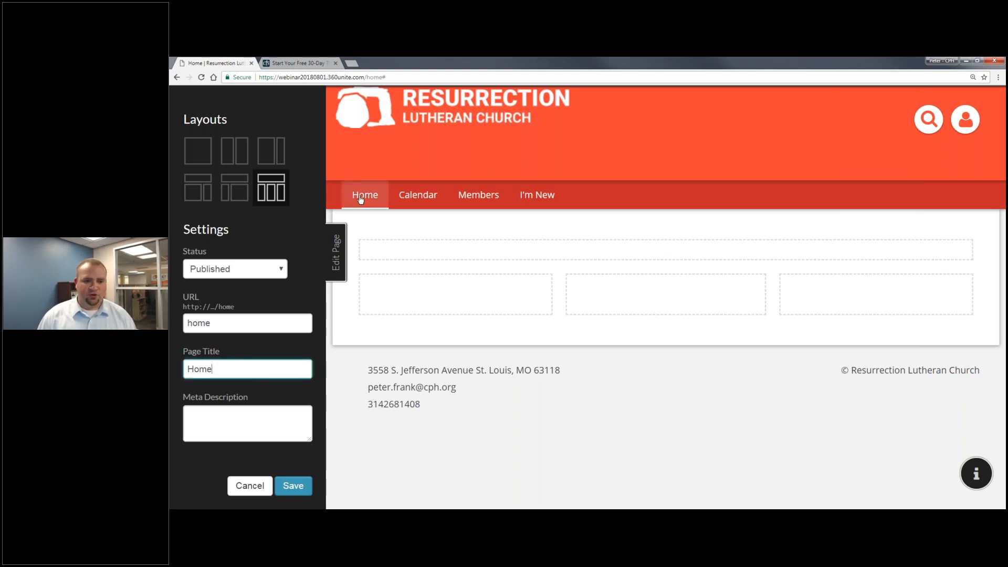
key("Tab")
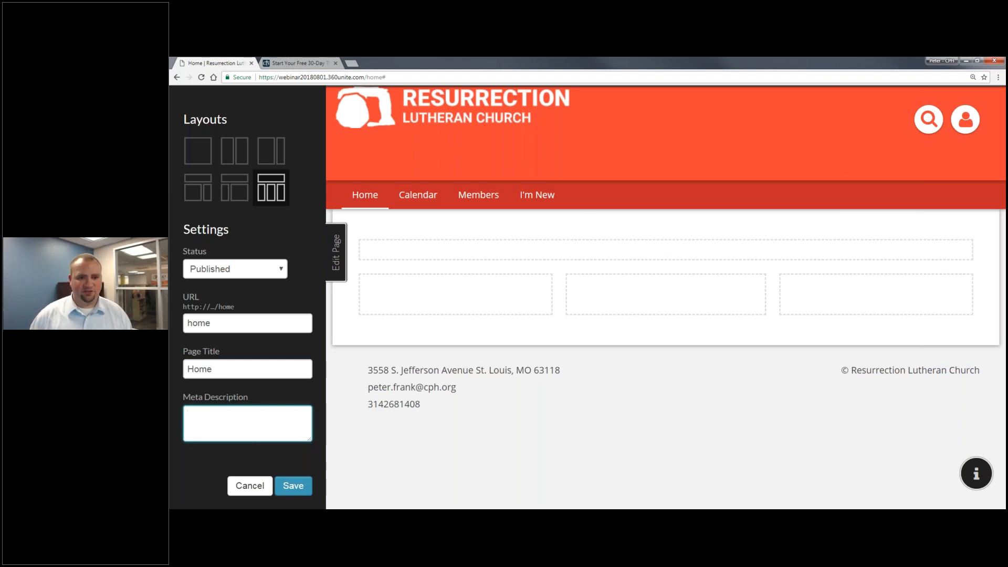
left_click(299, 489)
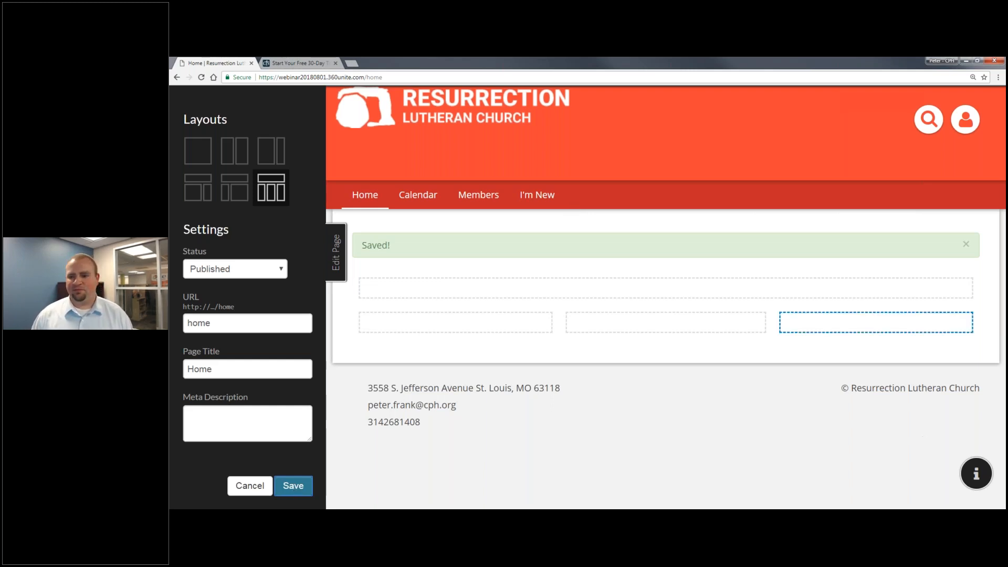
left_click(964, 244)
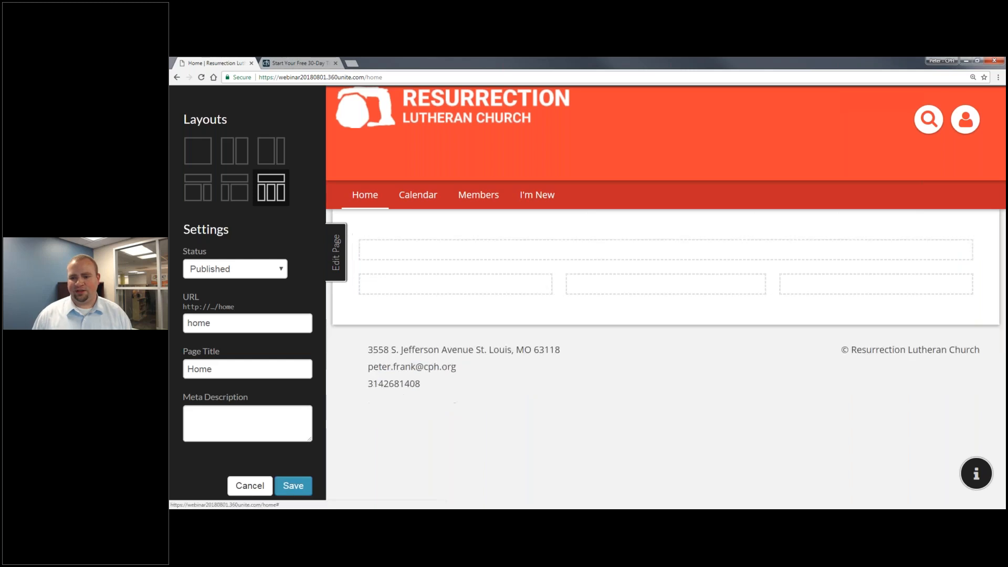
Open the top full-width block in the rich-text editor, closing Embed Media without embedding anything.
left_click(934, 255)
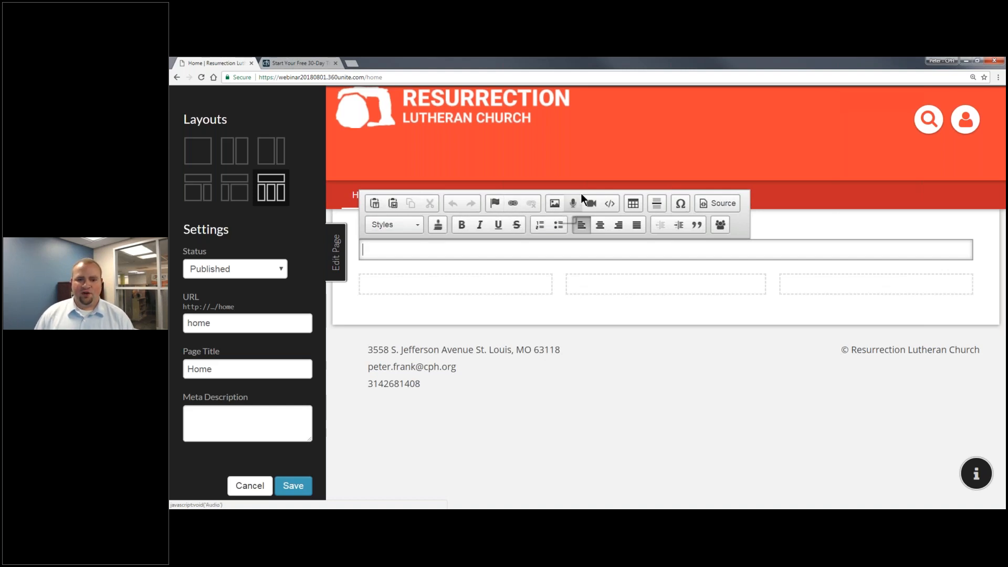
left_click(608, 204)
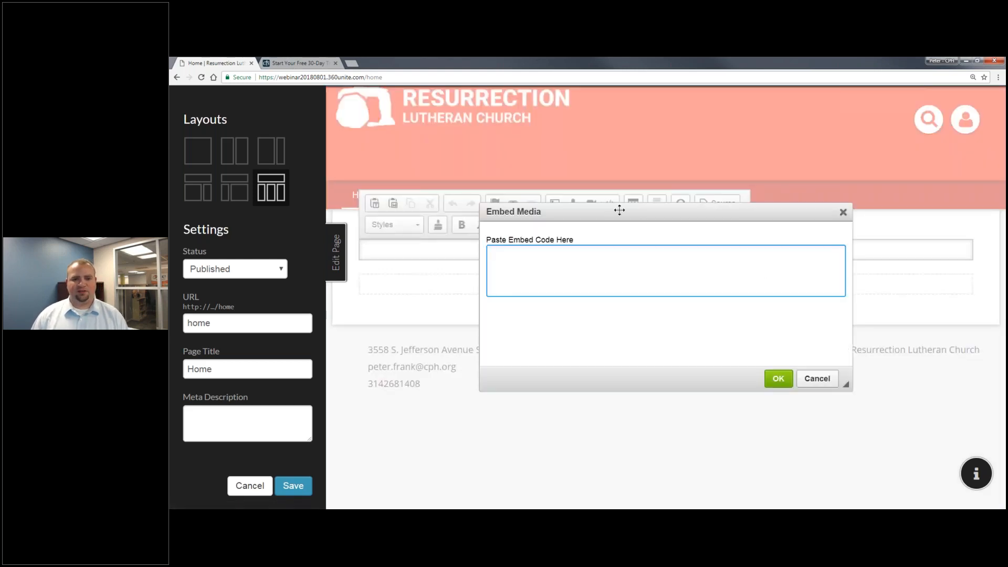
left_click_drag(842, 215, 837, 209)
left_click(842, 213)
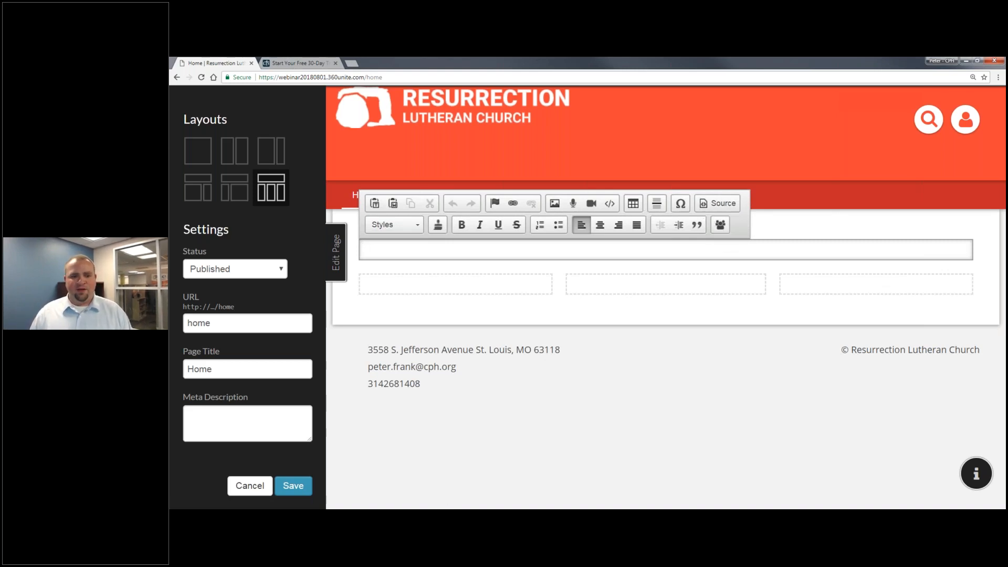
left_click(417, 229)
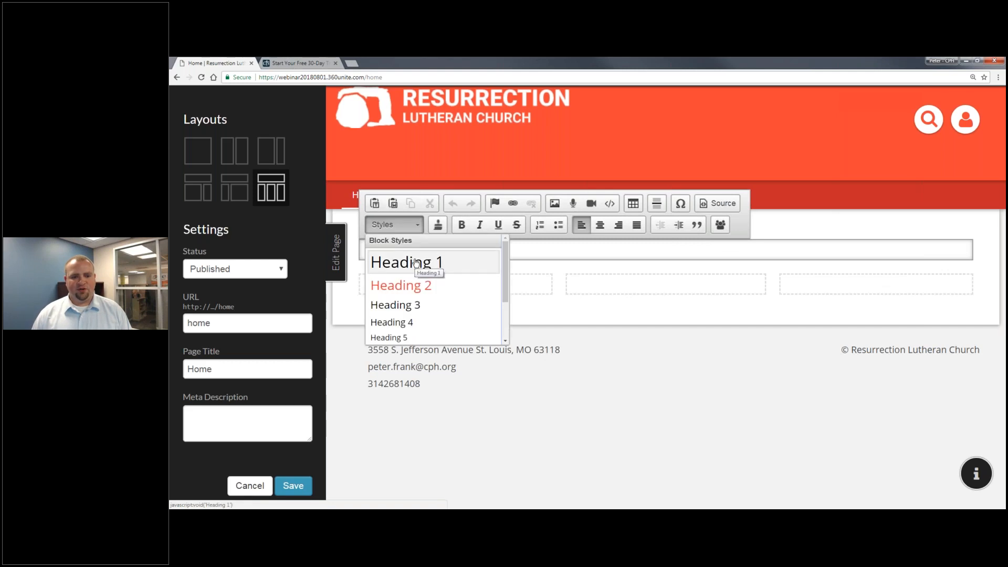
left_click(565, 246)
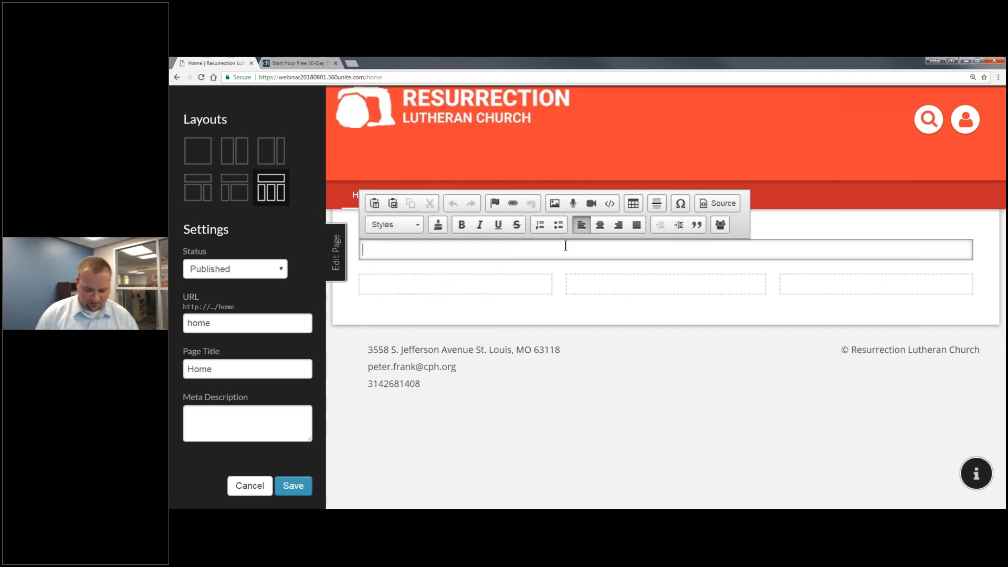
type("My Chu")
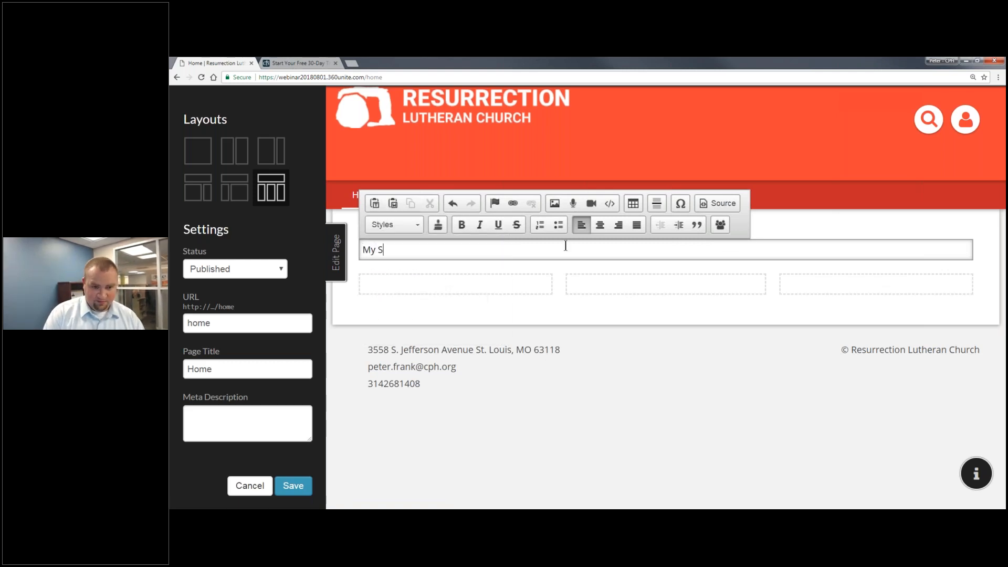
type("rch Website")
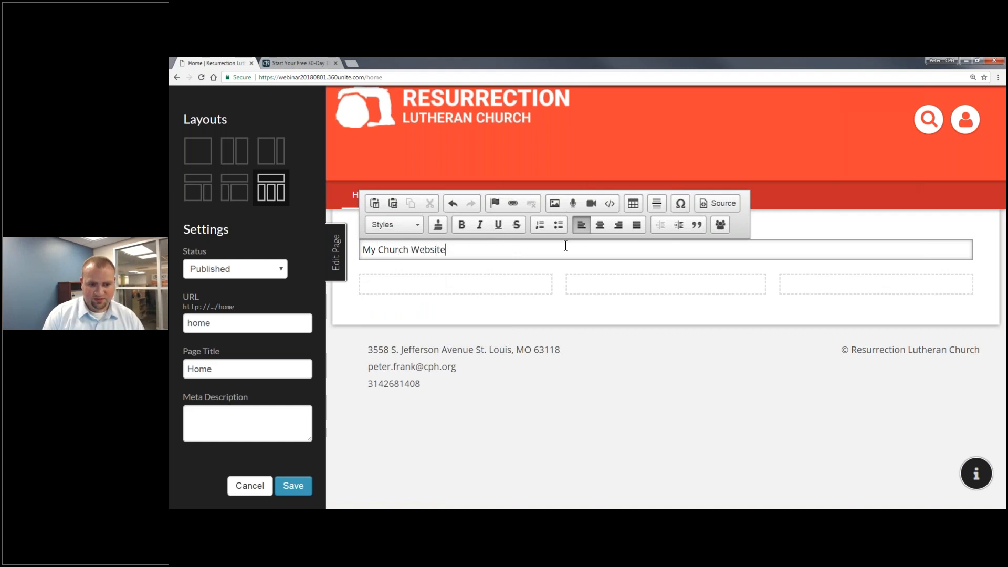
key("ctrl+a")
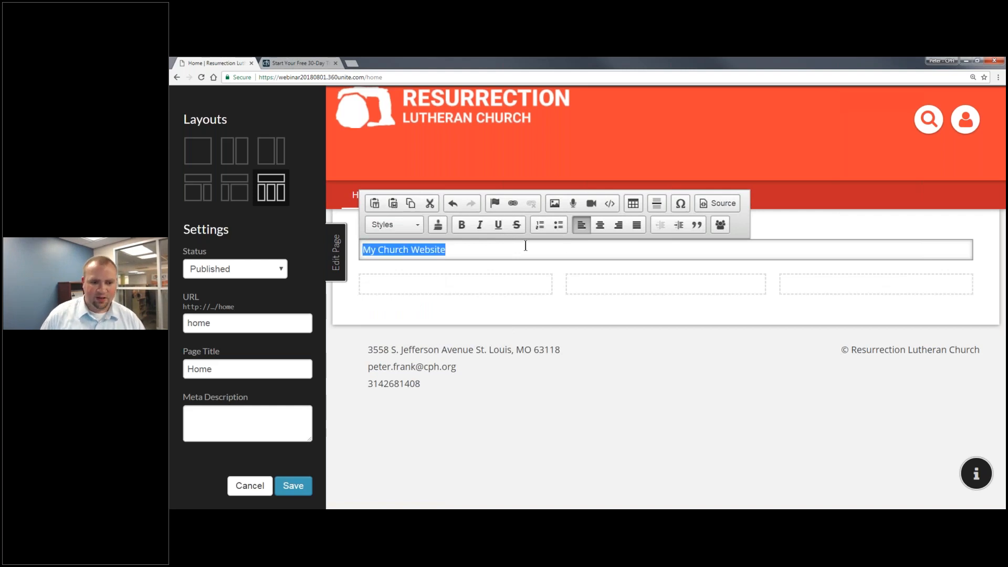
left_click(413, 227)
left_click(407, 262)
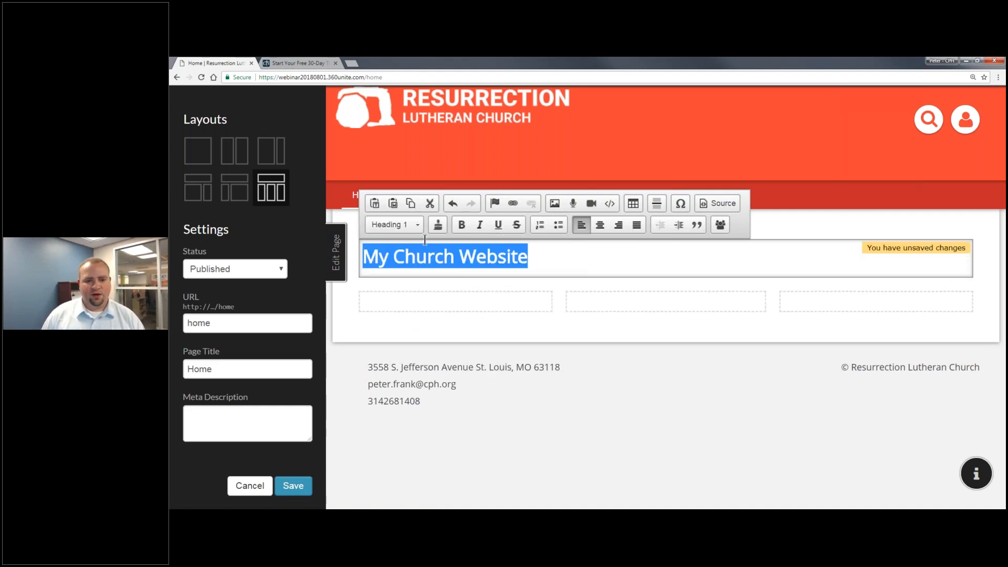
left_click(401, 225)
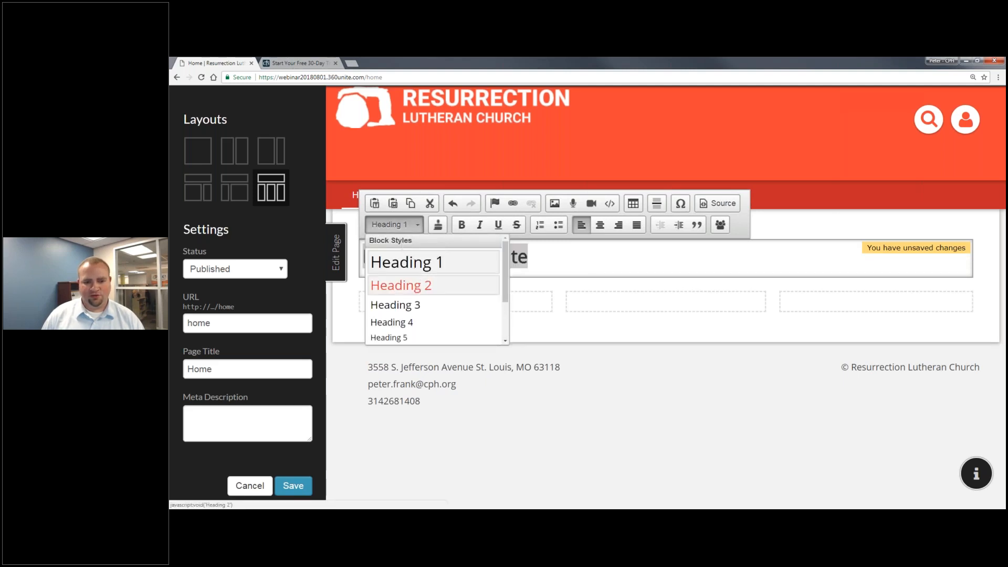
left_click(400, 285)
left_click(571, 270)
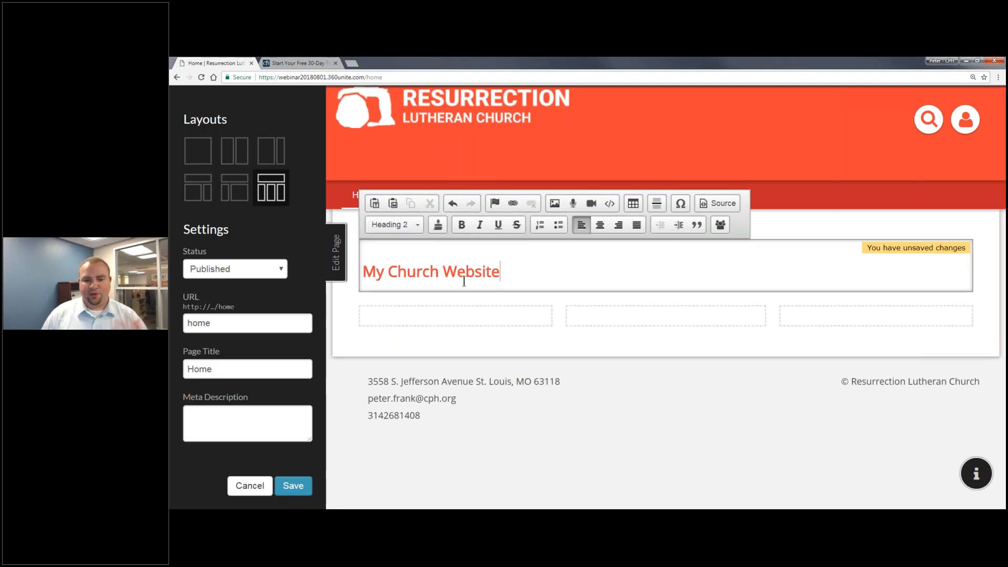
key("shift+Left")
key("shift+Left")
key("shift+Left")
key("shift+Left")
key("shift+Left")
key("shift+Left")
key("shift+Left")
key("shift+Left")
key("shift+Left")
key("shift+Left")
key("shift+Left")
key("shift+Left")
key("shift+Left")
key("shift+Left")
key("shift+Left")
key("shift+Left")
key("shift+Left")
key("BackSpace")
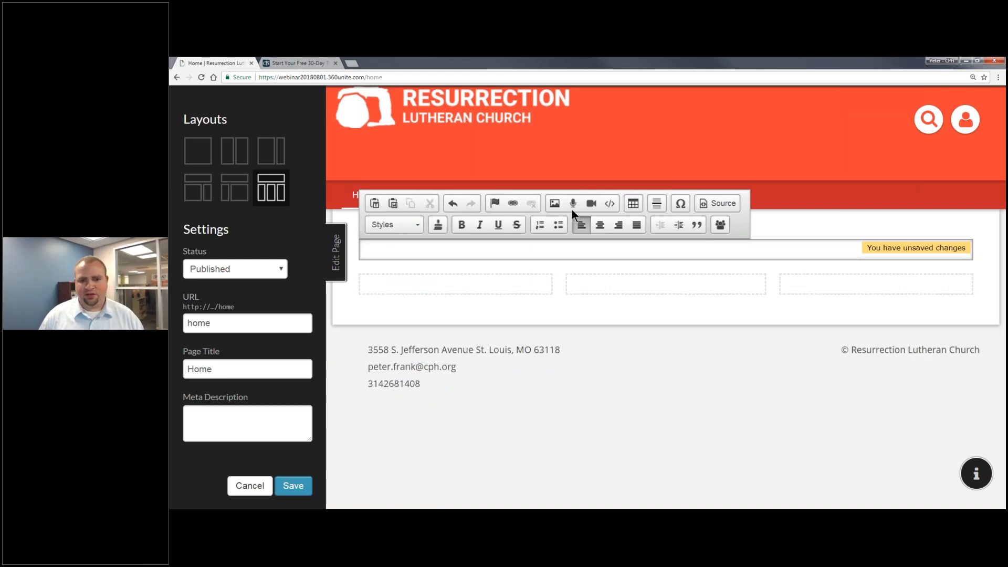
Upload the RomansHeader image and insert it into the top block.
left_click(555, 204)
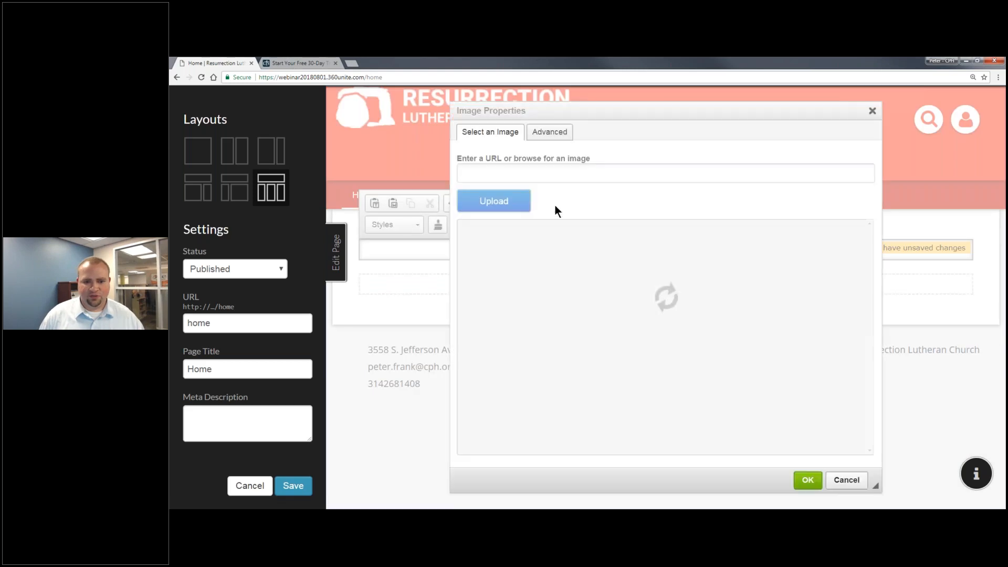
left_click(510, 207)
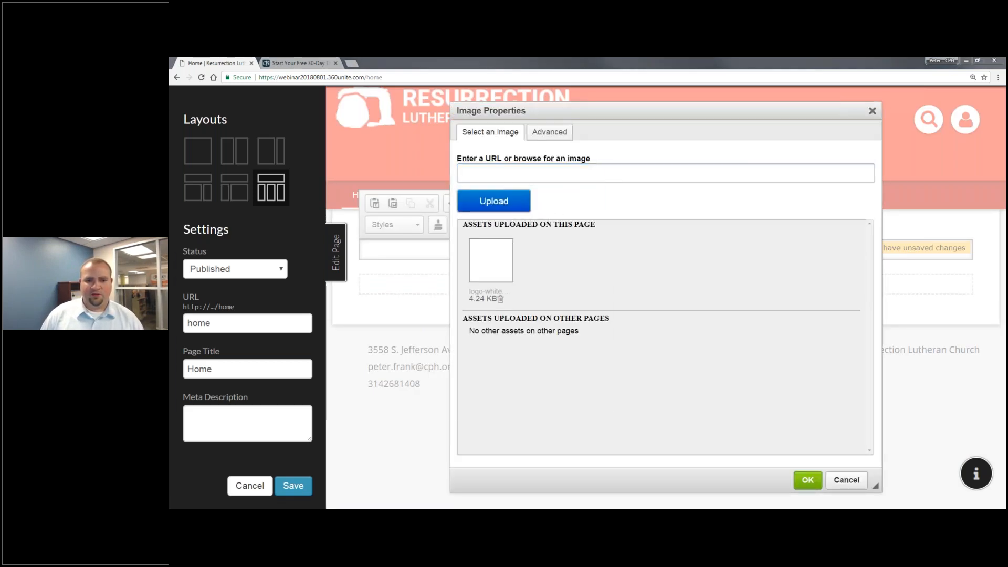
double_click(304, 194)
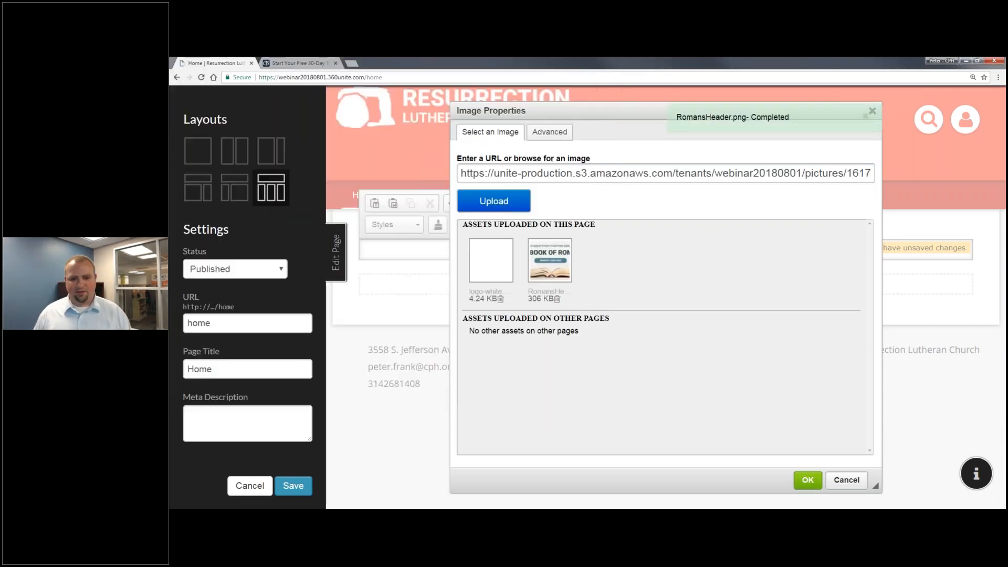
left_click(543, 254)
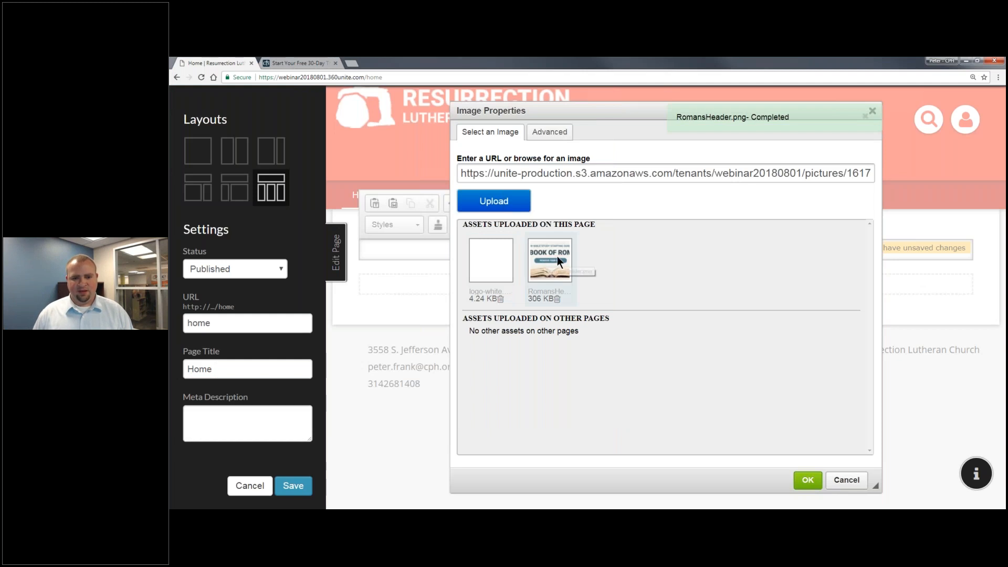
left_click(808, 480)
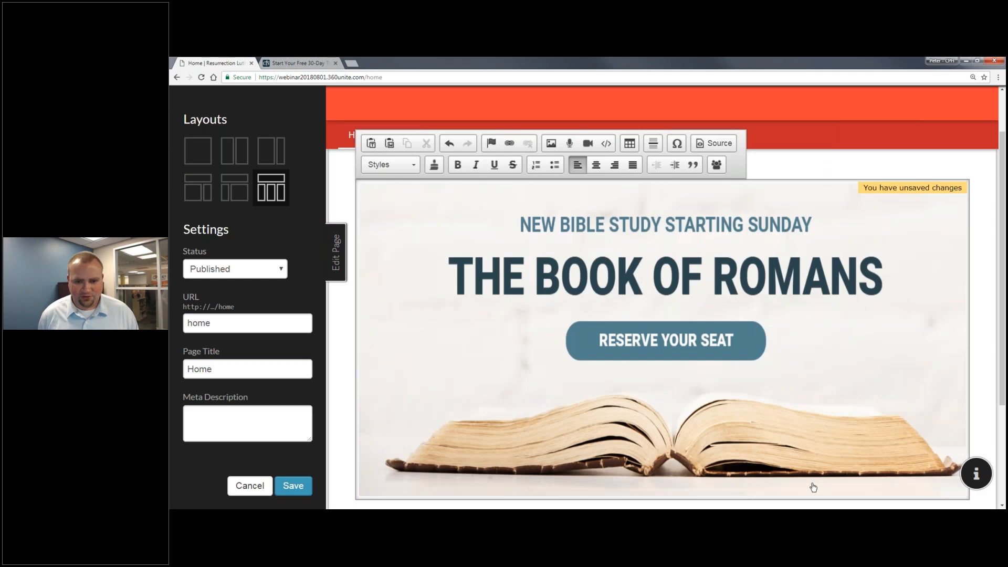
Set the banner image width to 100% and its height to 40.
double_click(579, 241)
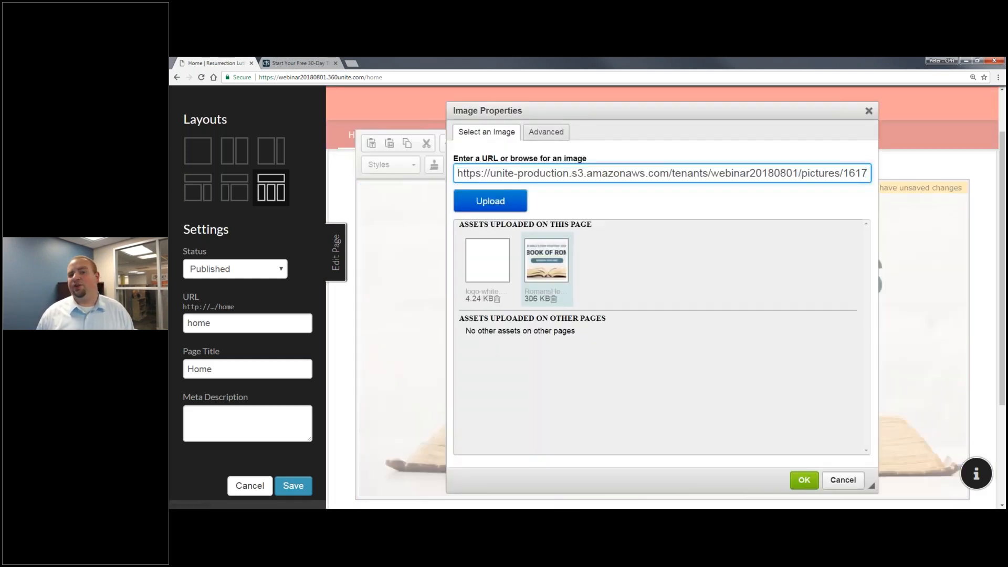
left_click(544, 134)
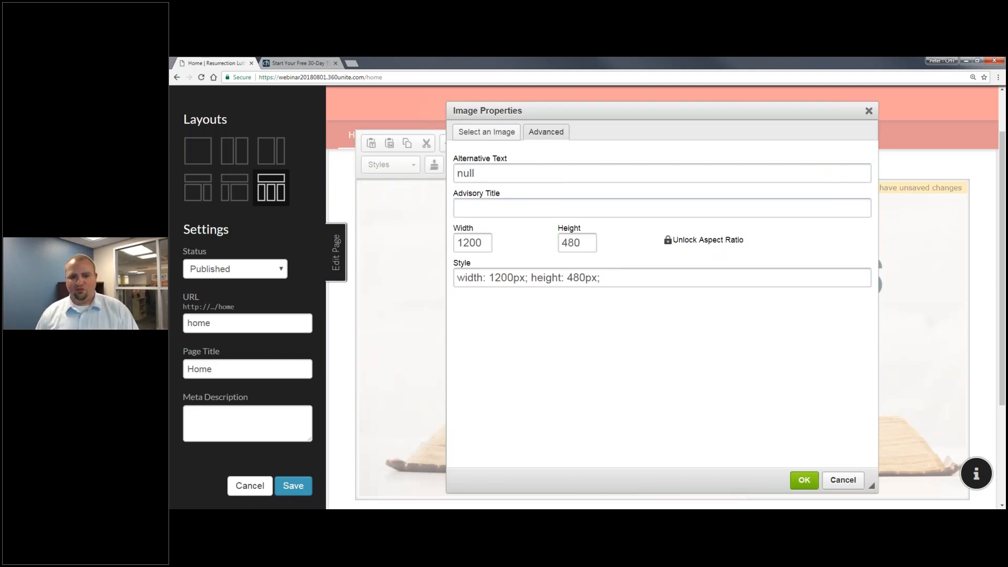
double_click(574, 242)
key("BackSpace")
type("40")
left_click(464, 242)
type("100%")
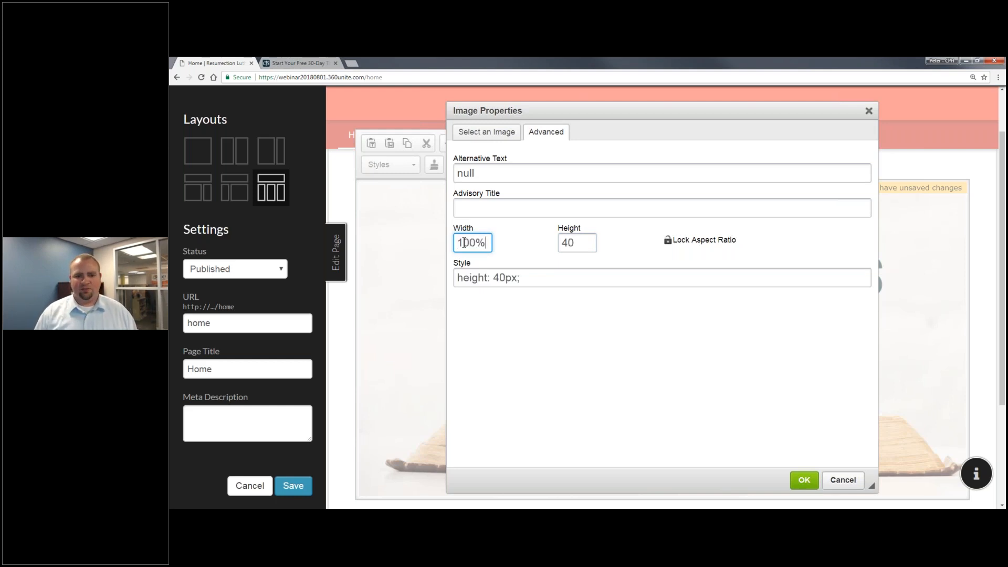
key("Return")
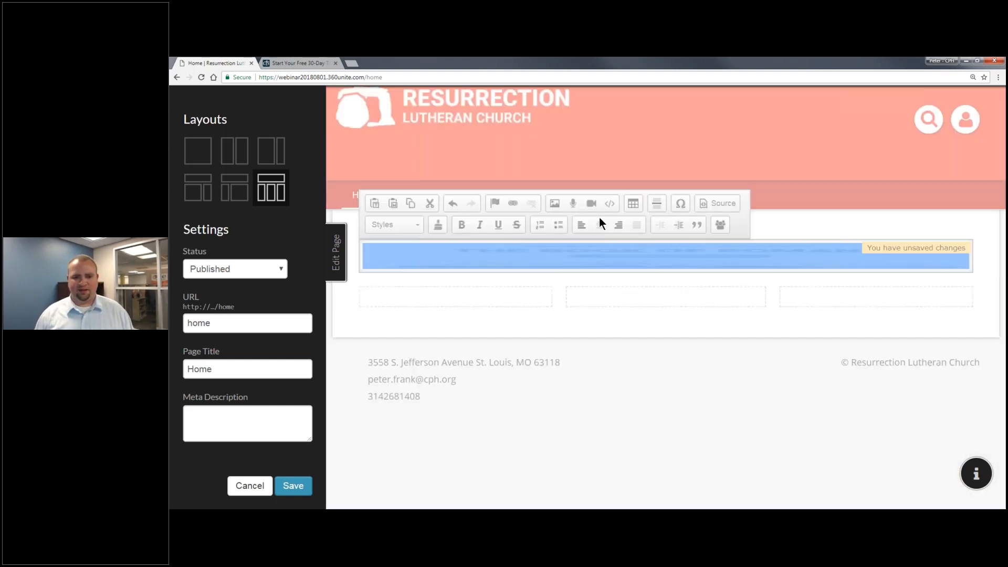
Clear the 40px banner height and unlock the aspect ratio, keeping width at 100%.
left_click(554, 203)
left_click(552, 134)
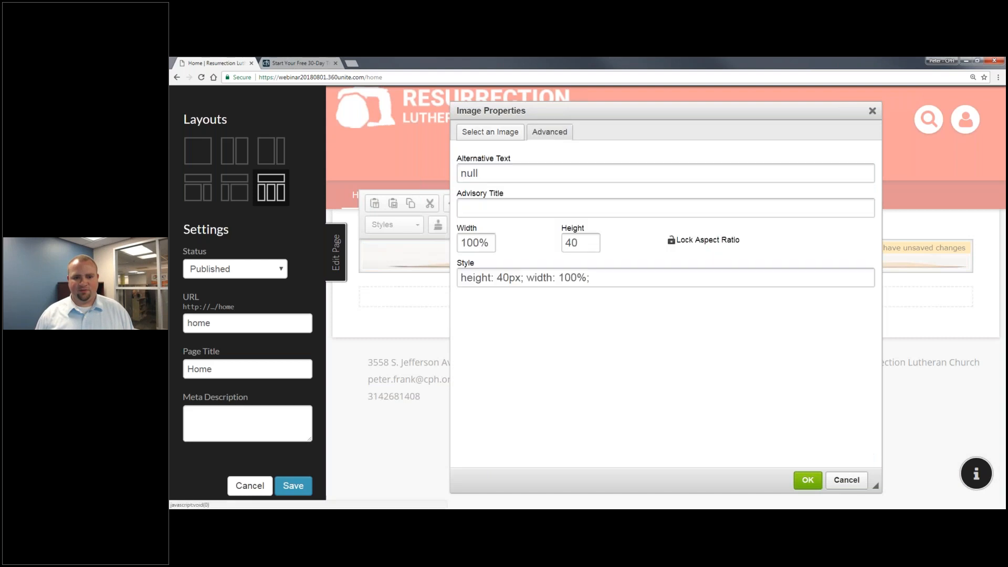
left_click(484, 241)
key("Tab")
key("BackSpace")
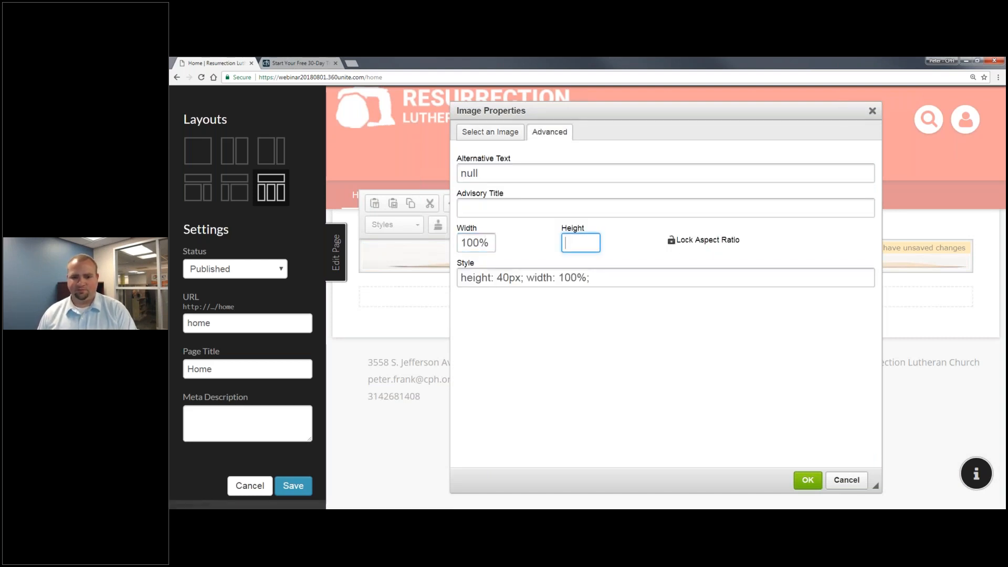
left_click(676, 247)
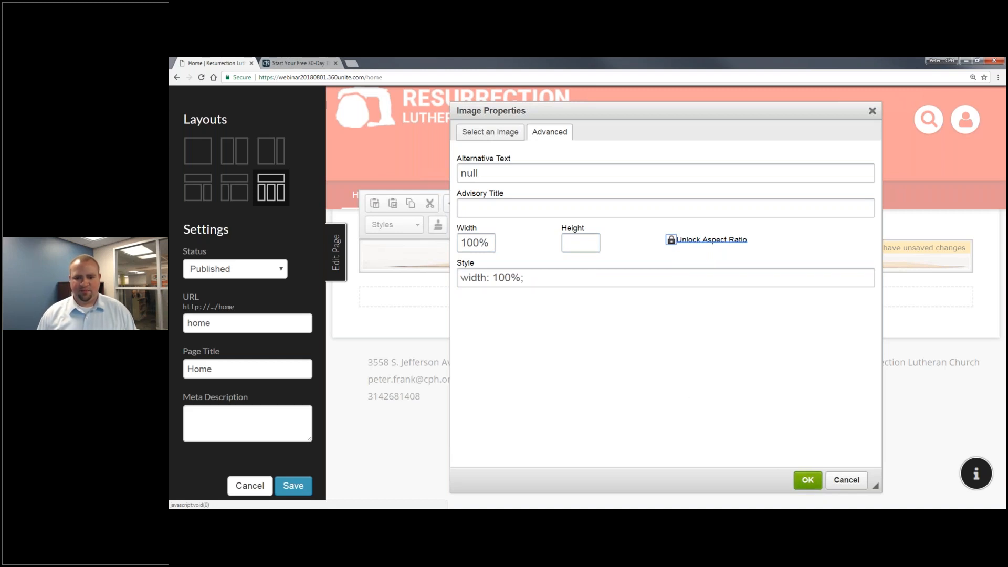
left_click(808, 479)
left_click(792, 219)
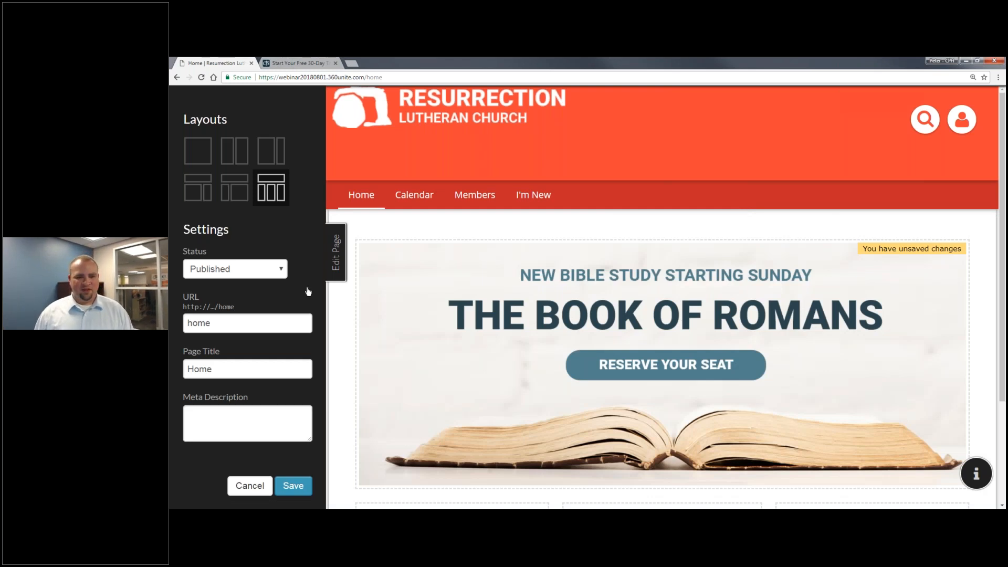
Link the Book of Romans banner to the Service Times site page.
left_click(501, 270)
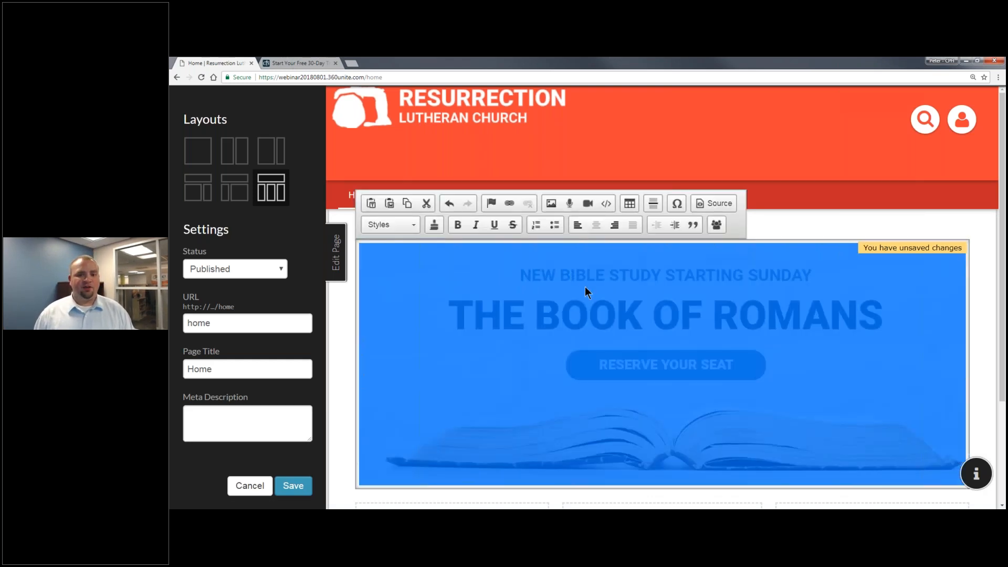
left_click(511, 203)
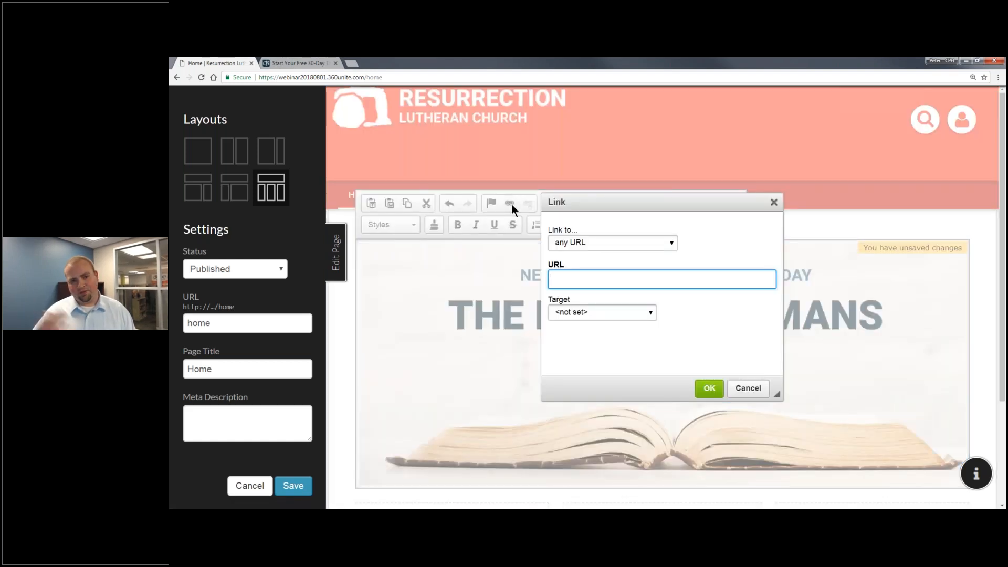
left_click(594, 244)
left_click(594, 244)
key("Down")
left_click(606, 278)
left_click(601, 320)
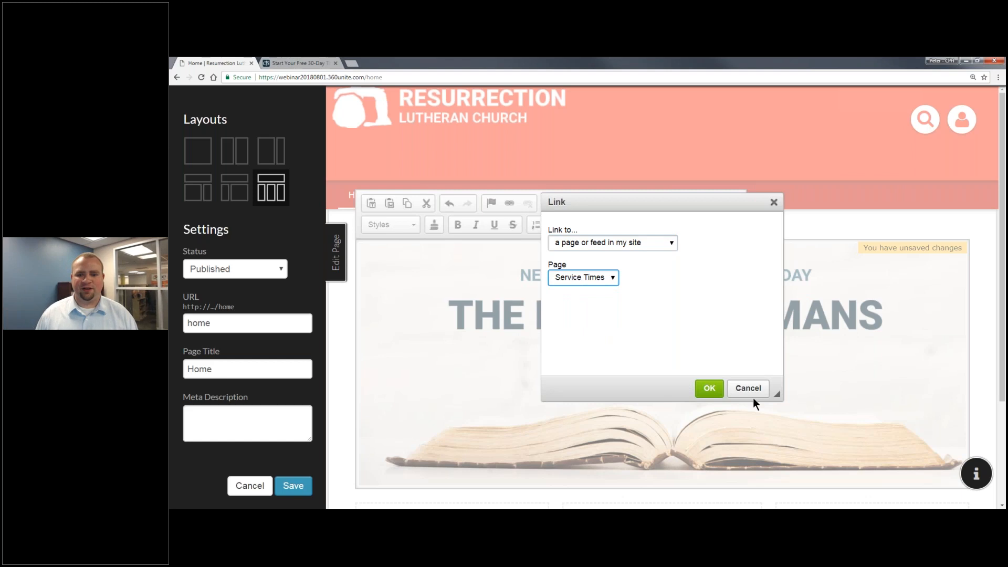
left_click(710, 388)
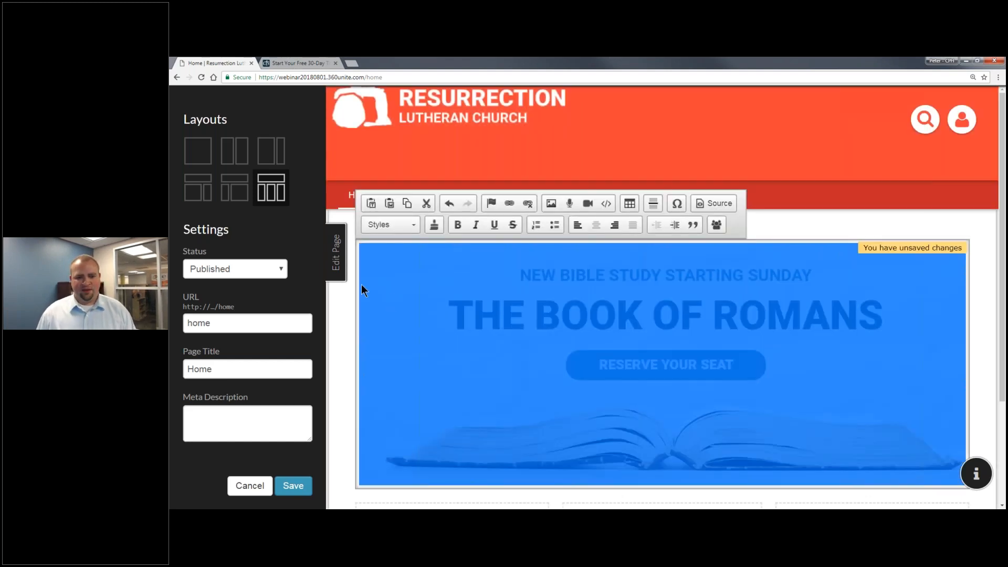
Save the home page with the linked banner.
scroll(410, 314, "down", 3)
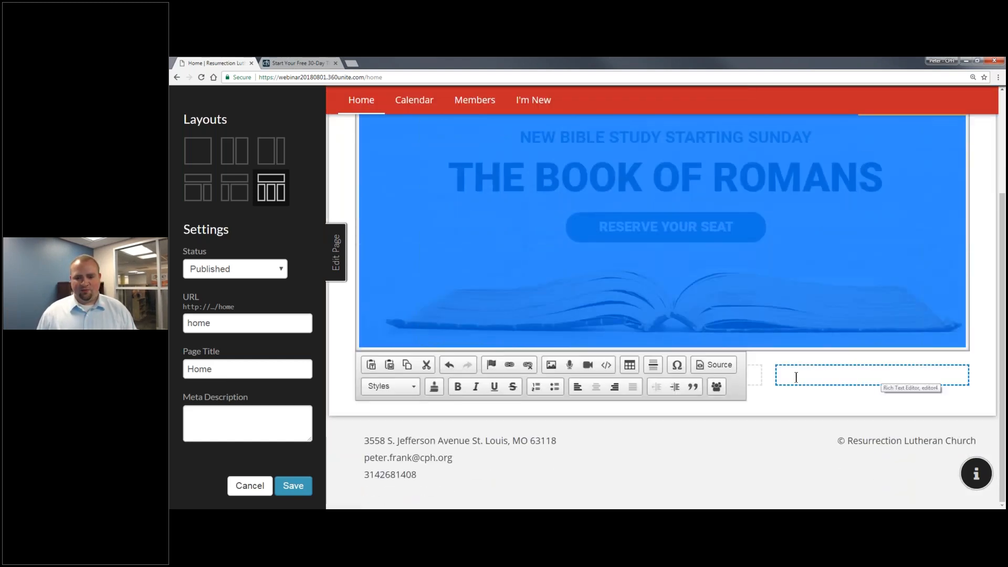
left_click(444, 376)
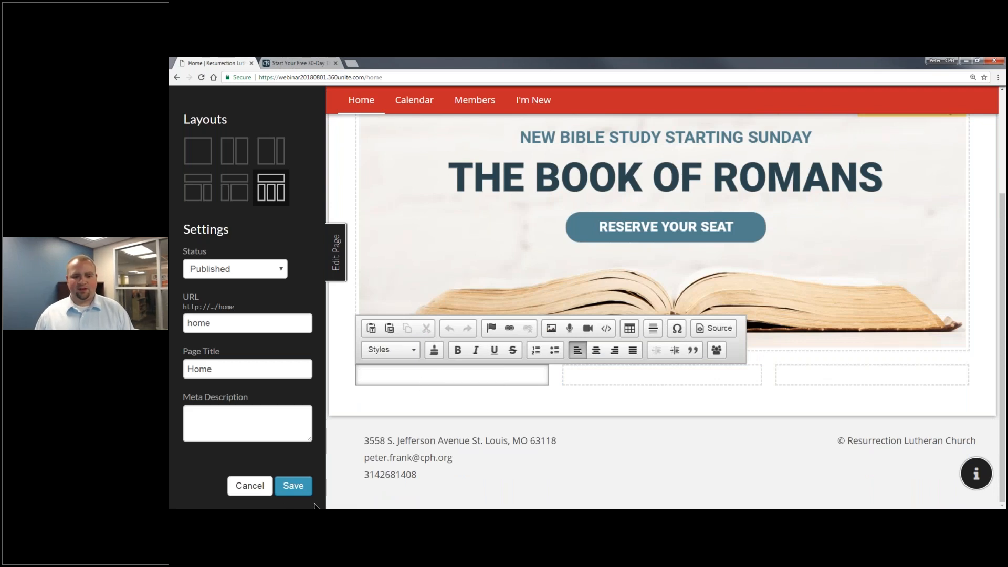
left_click(293, 485)
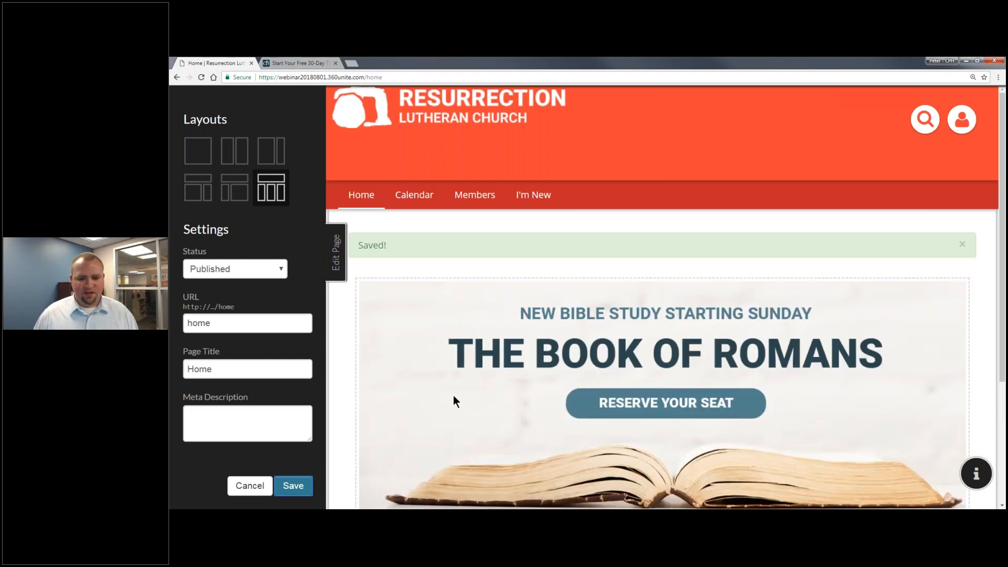
scroll(454, 396, "down", 3)
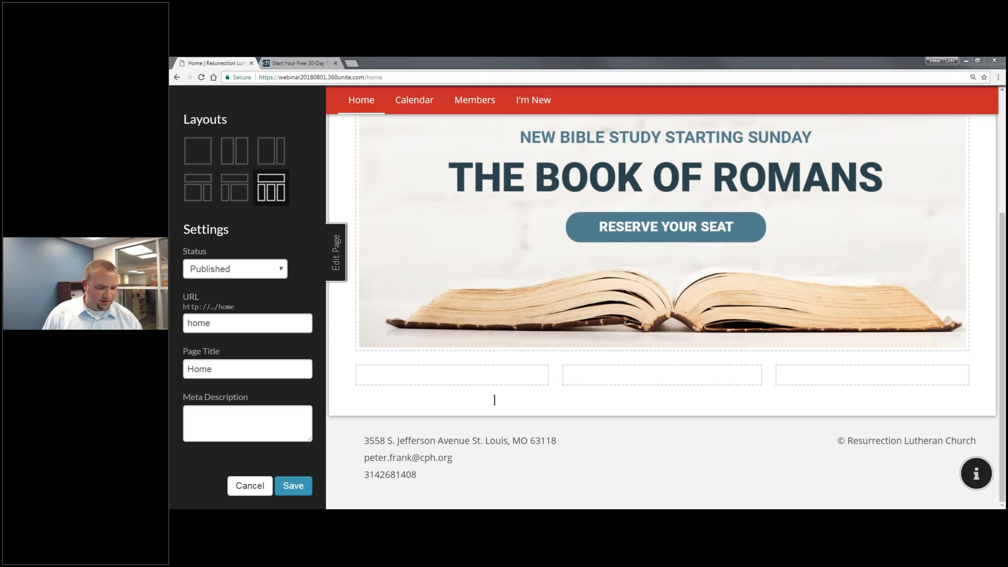
Paste the Men's Bible Study text into the first column as a centered Heading 3 and description.
left_click(466, 375)
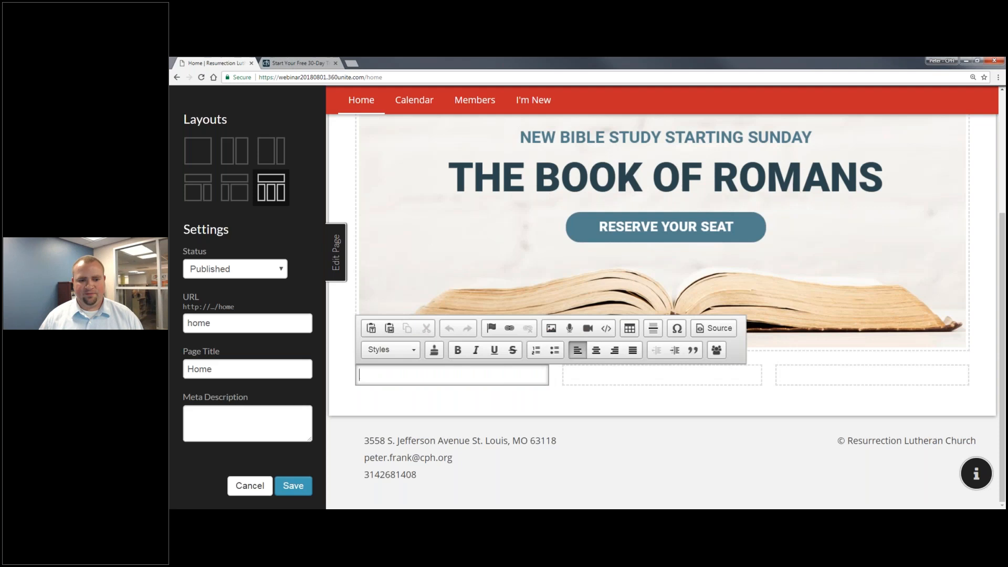
type("Men's Bible Study Join us for this new men's Bible study where we'll study the role that God has called all fathers to fill.")
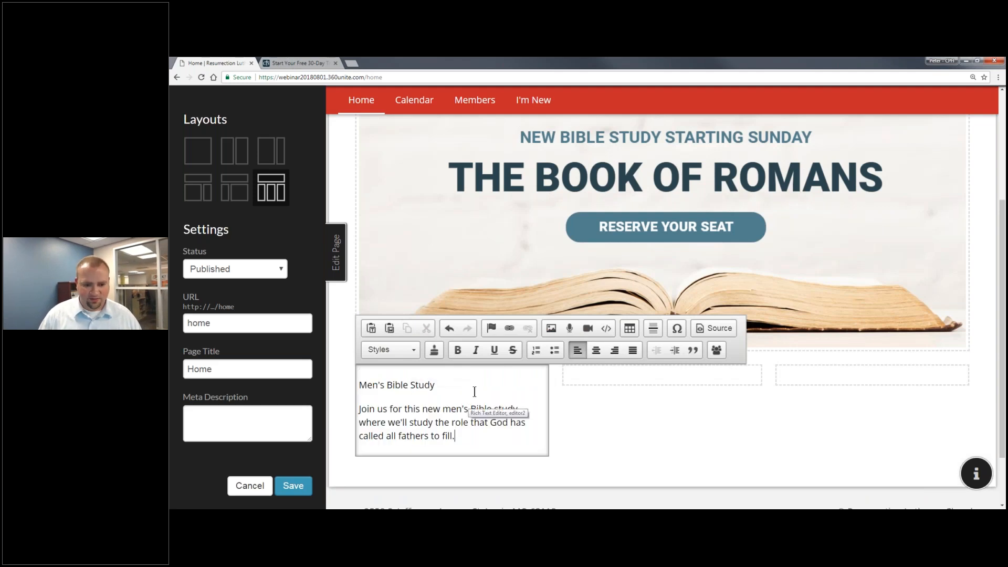
triple_click(460, 386)
left_click(391, 350)
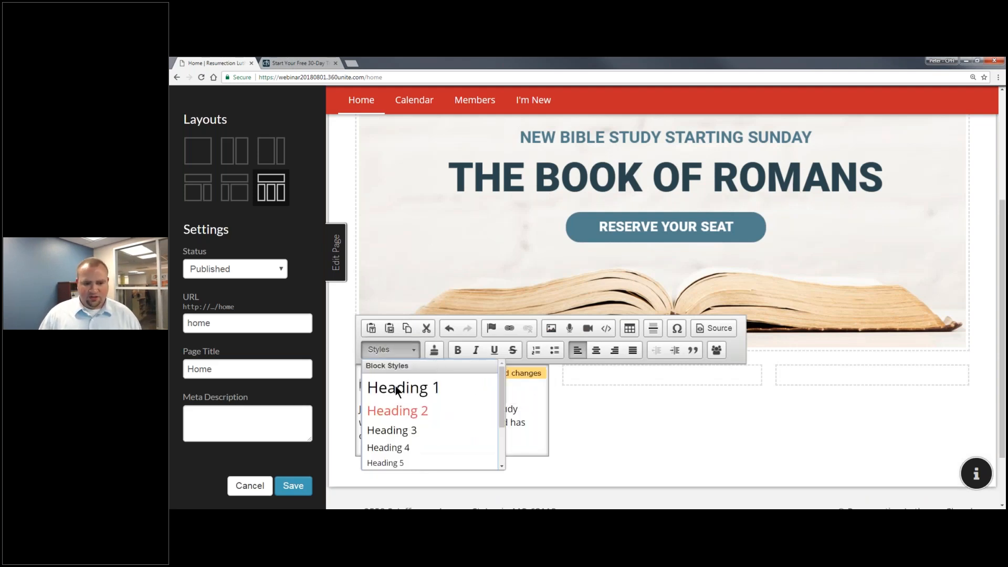
left_click(392, 430)
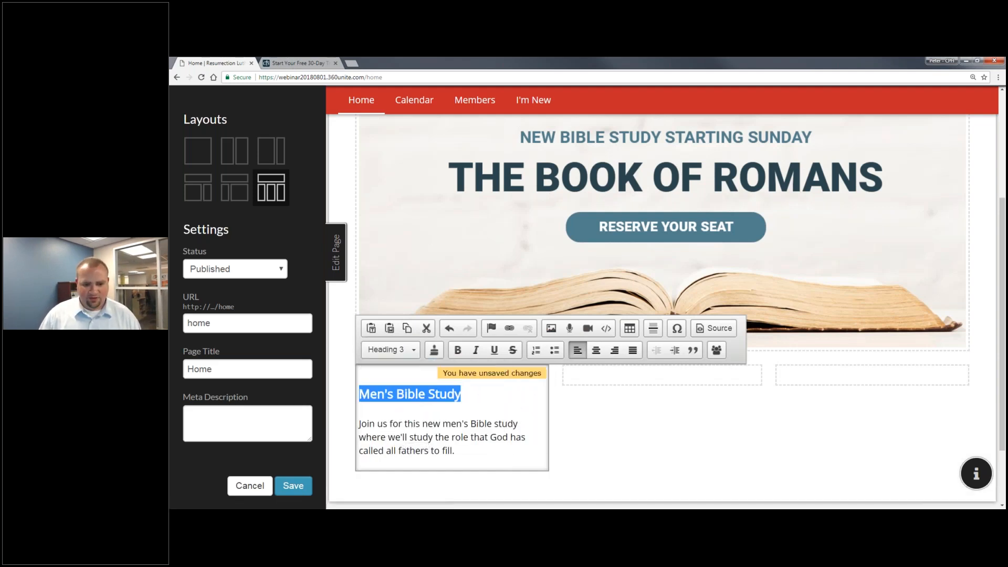
left_click(596, 350)
left_click(496, 449)
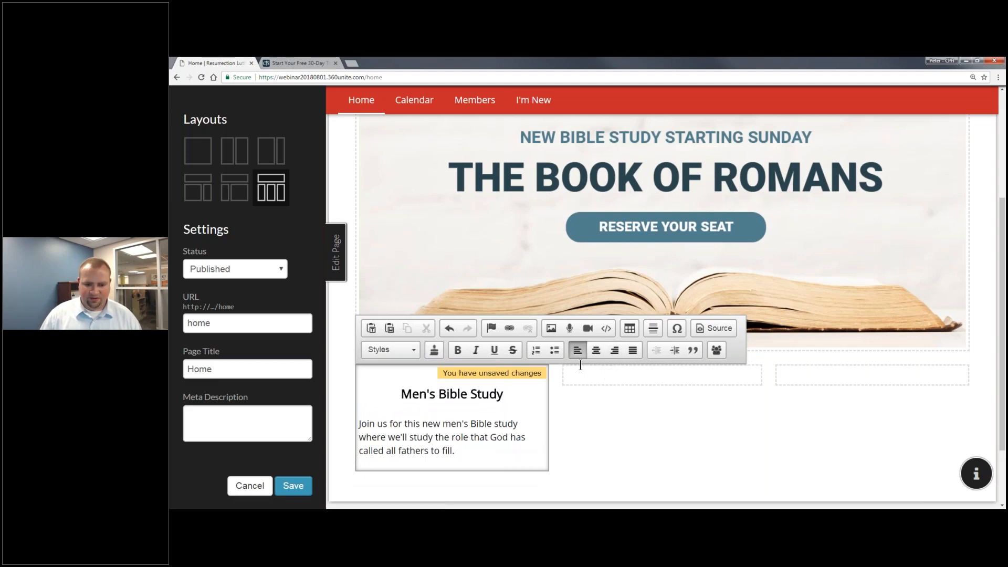
left_click(596, 351)
left_click(597, 375)
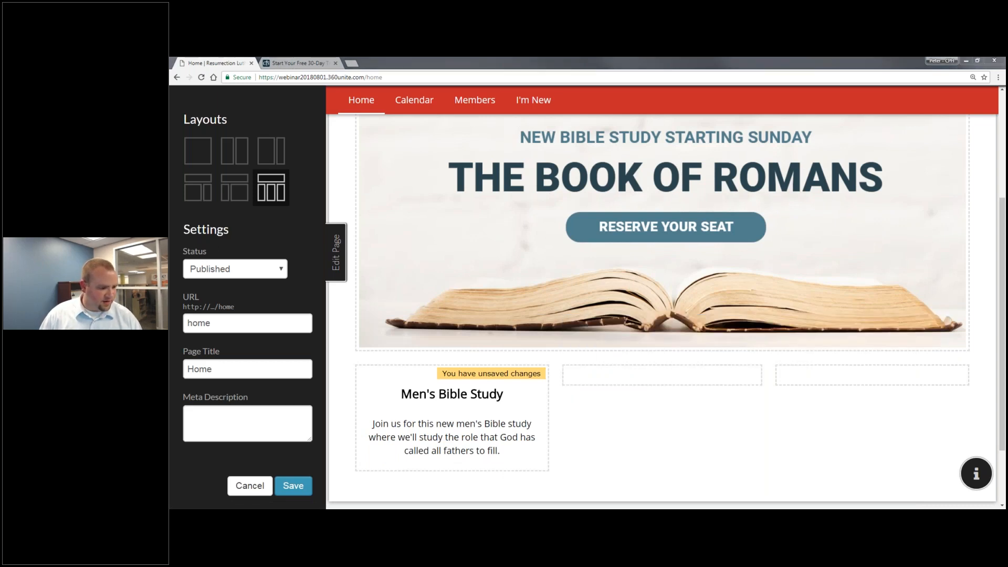
left_click(588, 375)
Paste the Couple's Bible Study text in the middle column as a centered Heading 3 and blurb.
type("Couple's Bible Study Next week, we'll begin a new Bible study on God's plan for marriage with practical, day-to-day wisdoms.")
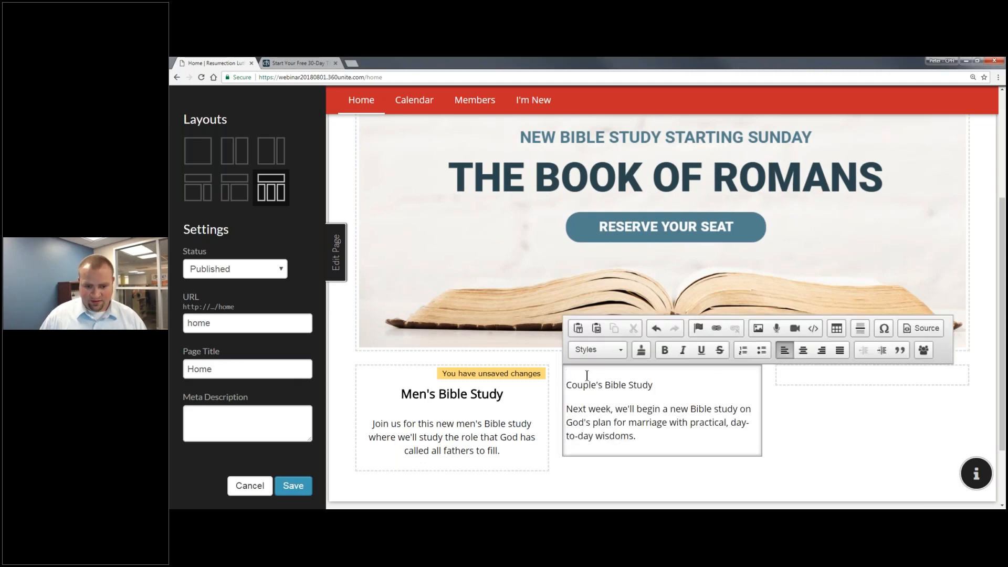
triple_click(609, 385)
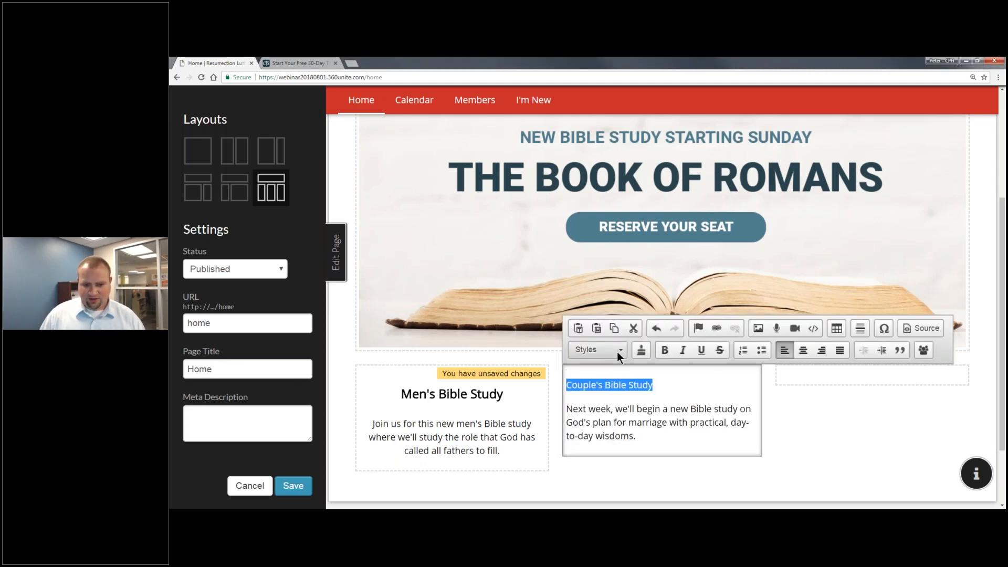
left_click(616, 352)
left_click(635, 430)
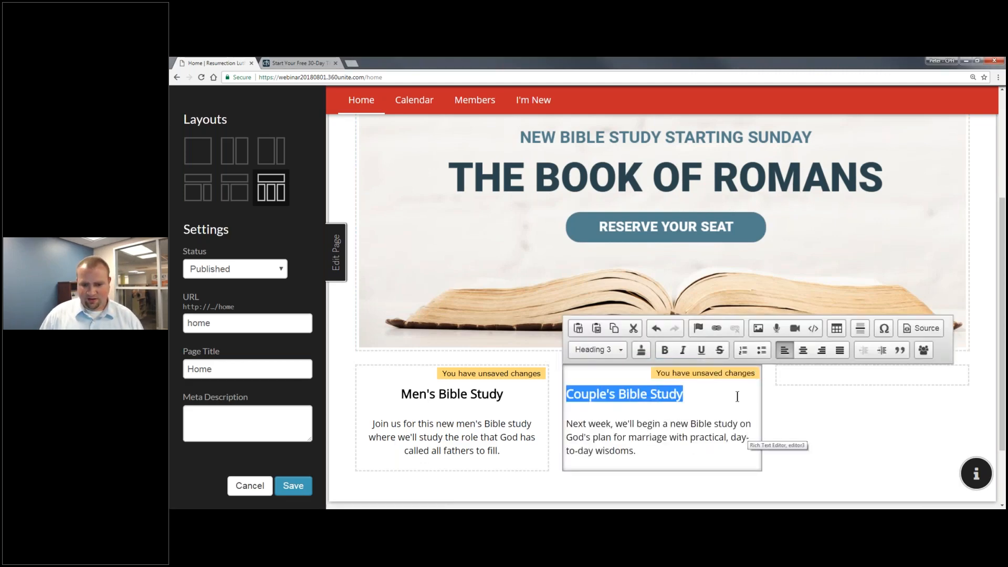
key("ctrl+a")
left_click(803, 351)
left_click(716, 414)
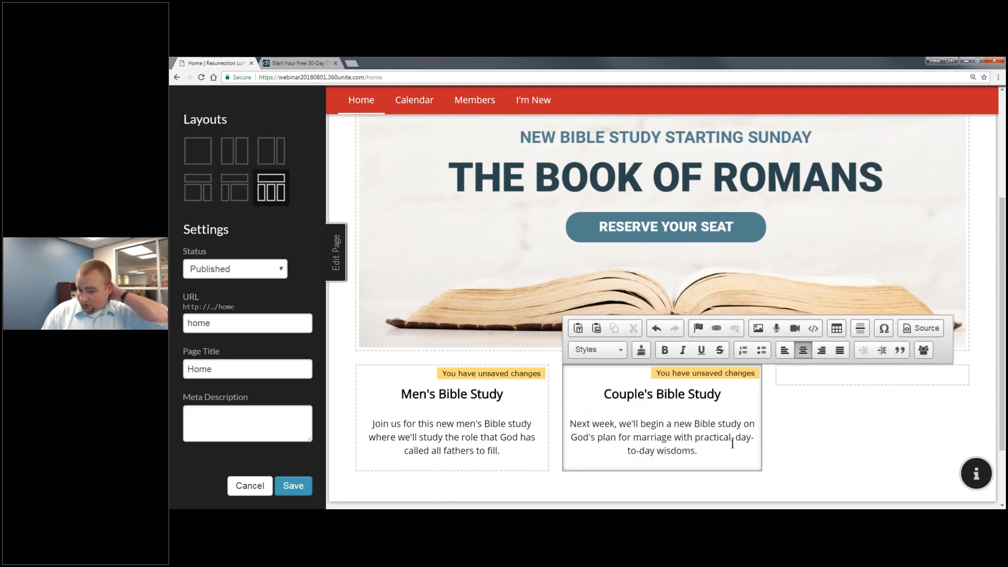
Add a 'Learn More >' line below the Couple's Bible Study description.
key("Return")
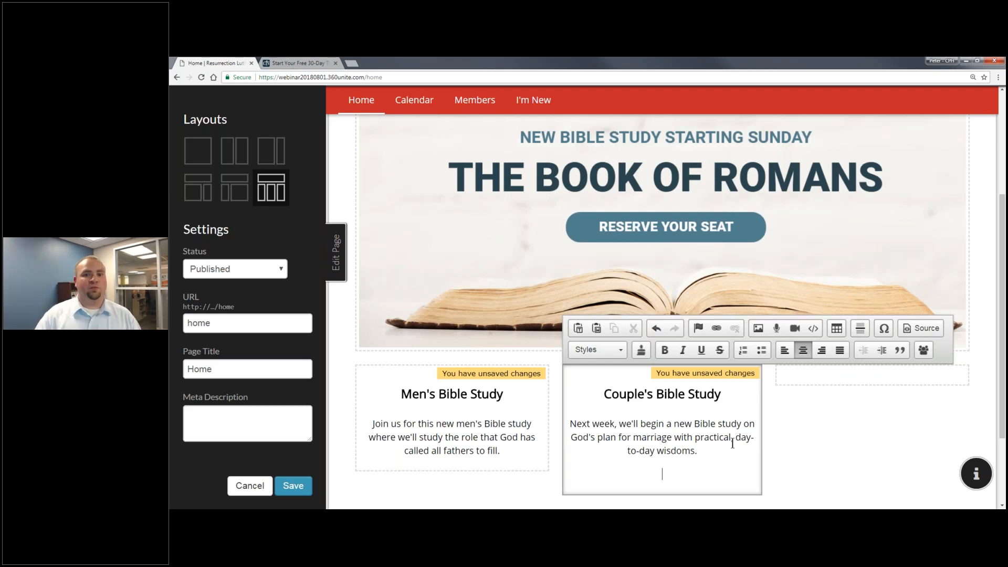
type("Learn More ?")
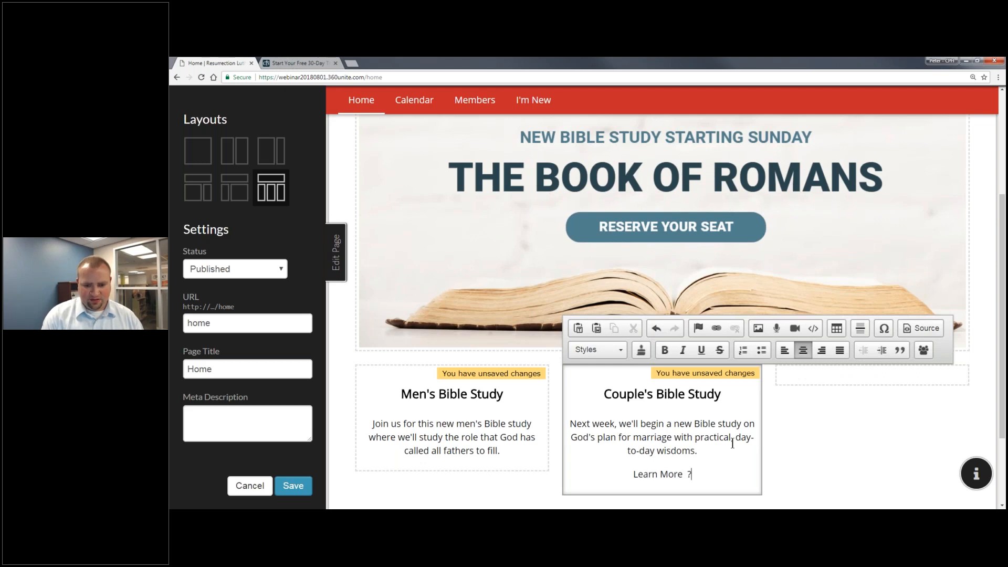
key("BackSpace")
type(">")
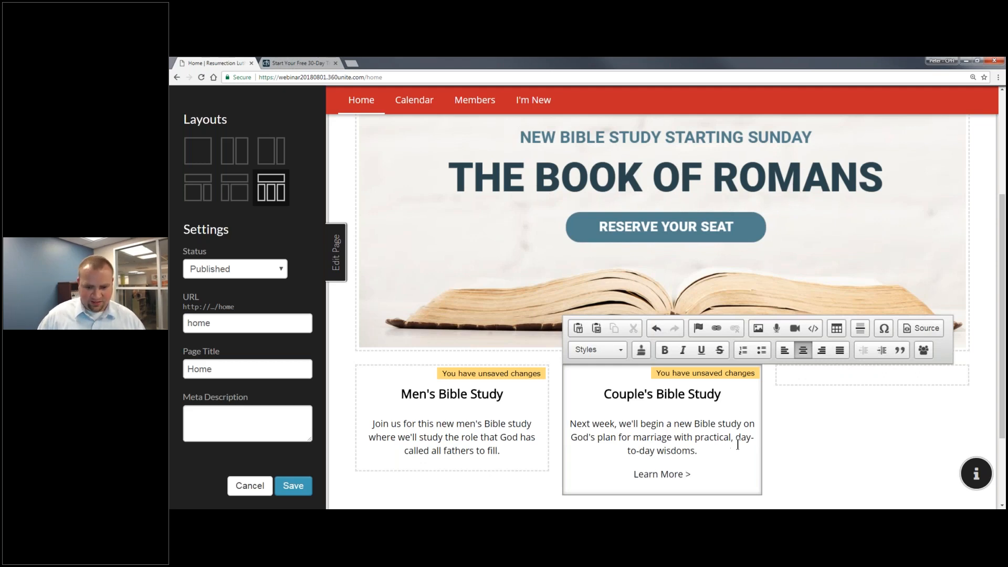
left_click_drag(720, 475, 629, 474)
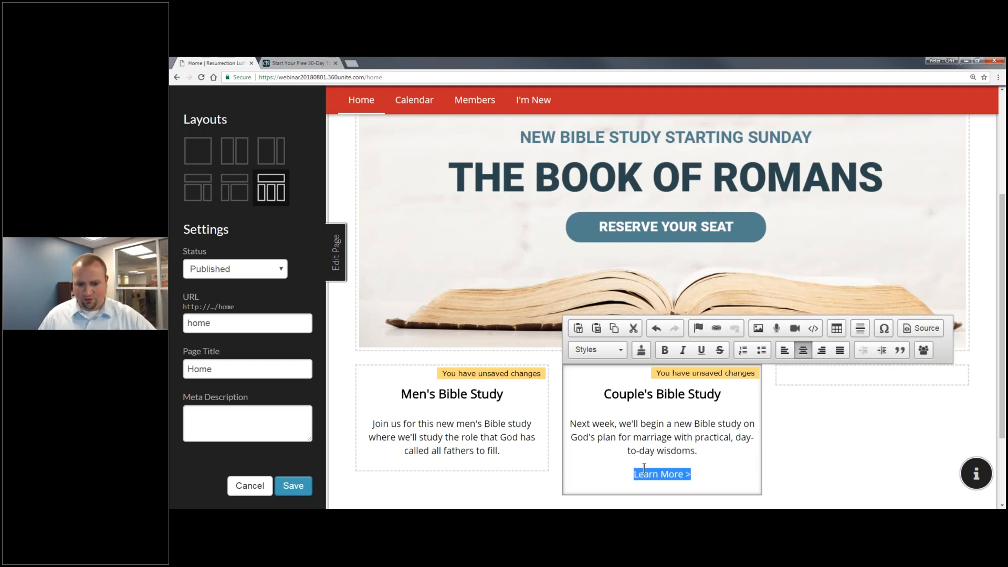
Link the 'Learn More >' text to the Service Times page and save the home page.
left_click(715, 329)
left_click(665, 244)
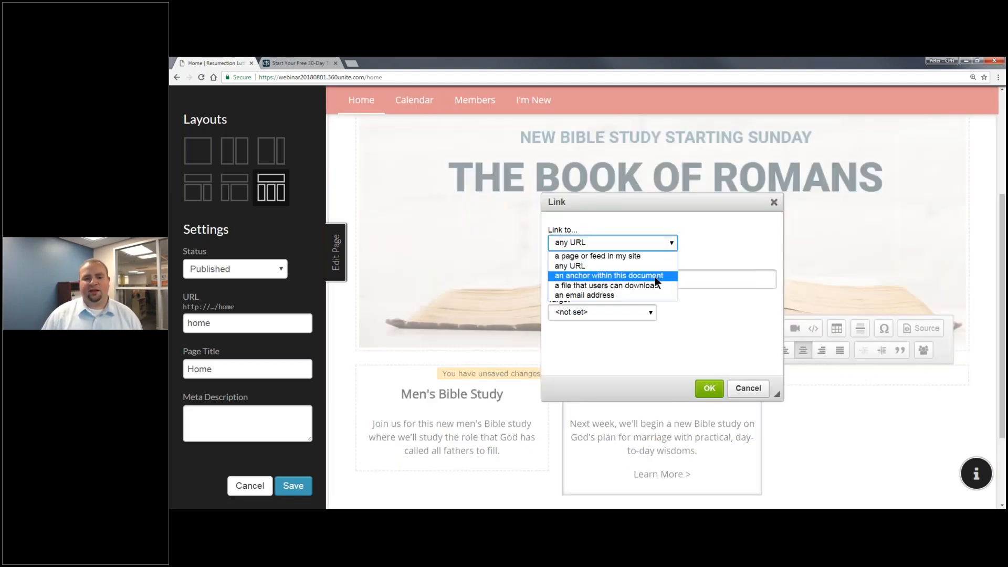
left_click(656, 256)
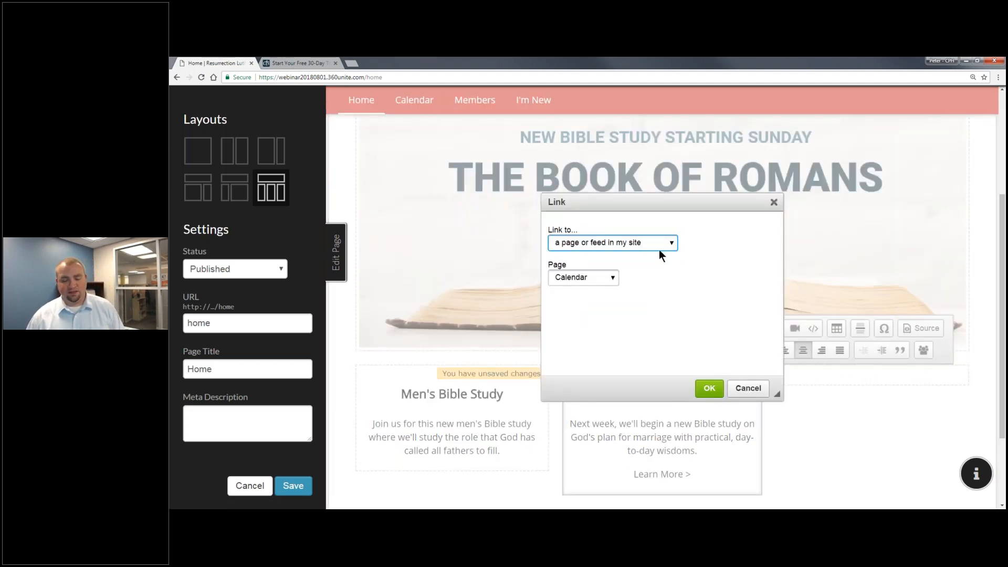
left_click(594, 284)
left_click(590, 318)
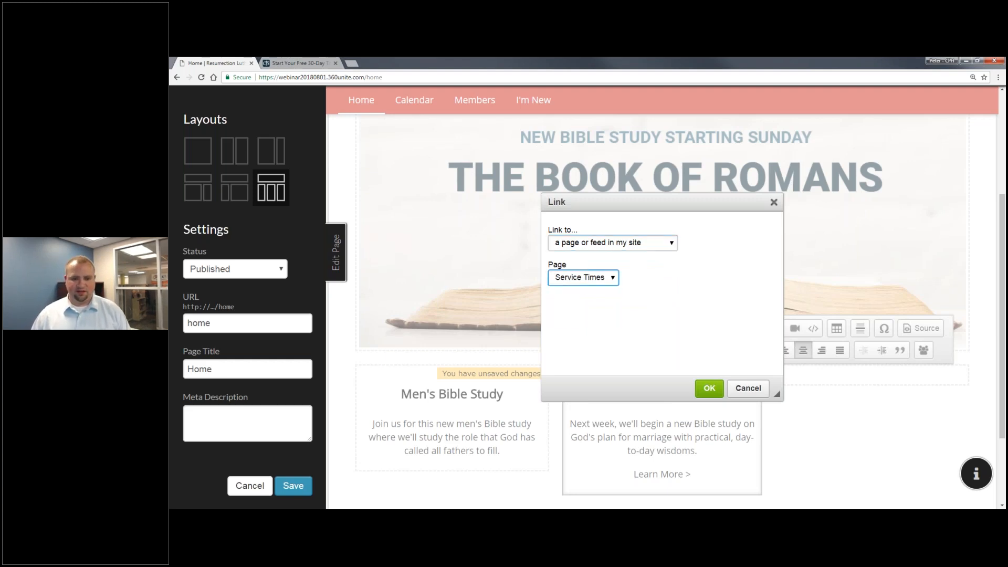
left_click(710, 388)
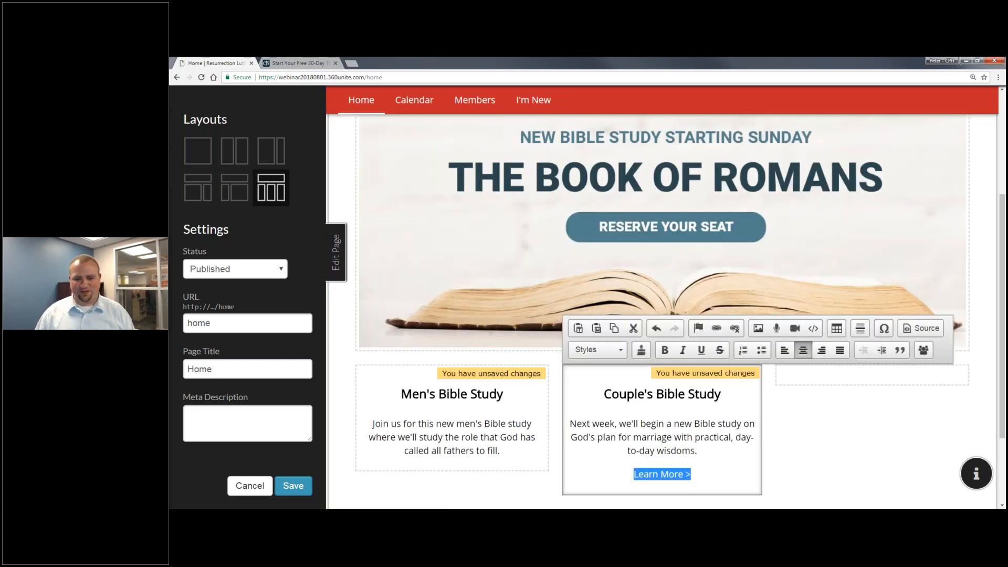
left_click(733, 463)
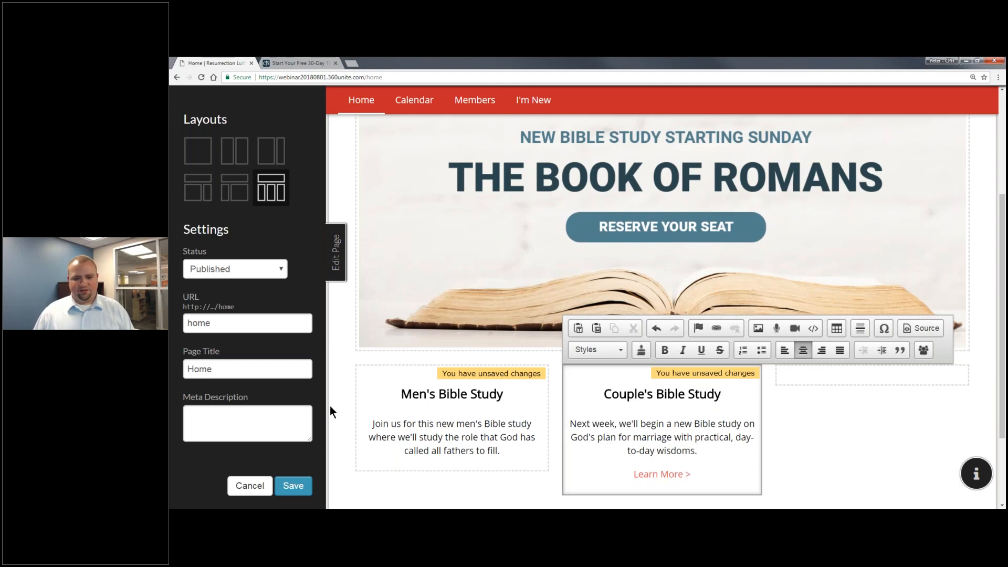
left_click(293, 485)
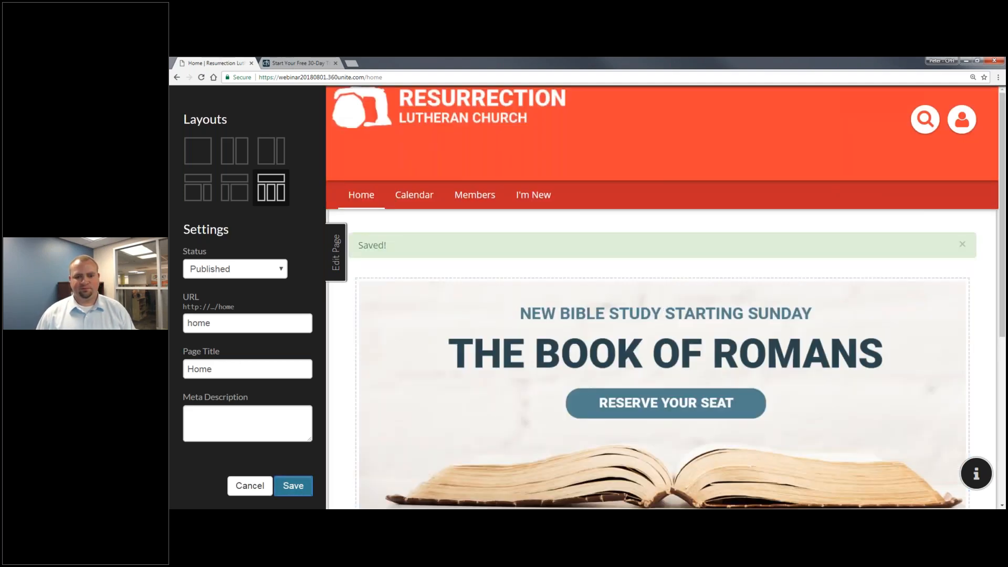
Close the Edit Page panel and dismiss the saved confirmation.
left_click(329, 258)
left_click(899, 272)
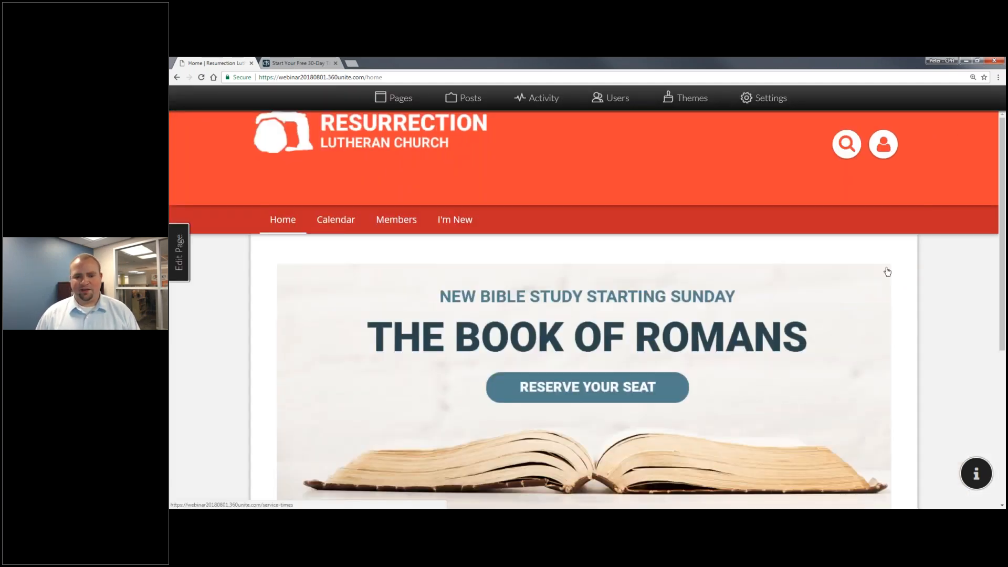
scroll(888, 272, "down", 5)
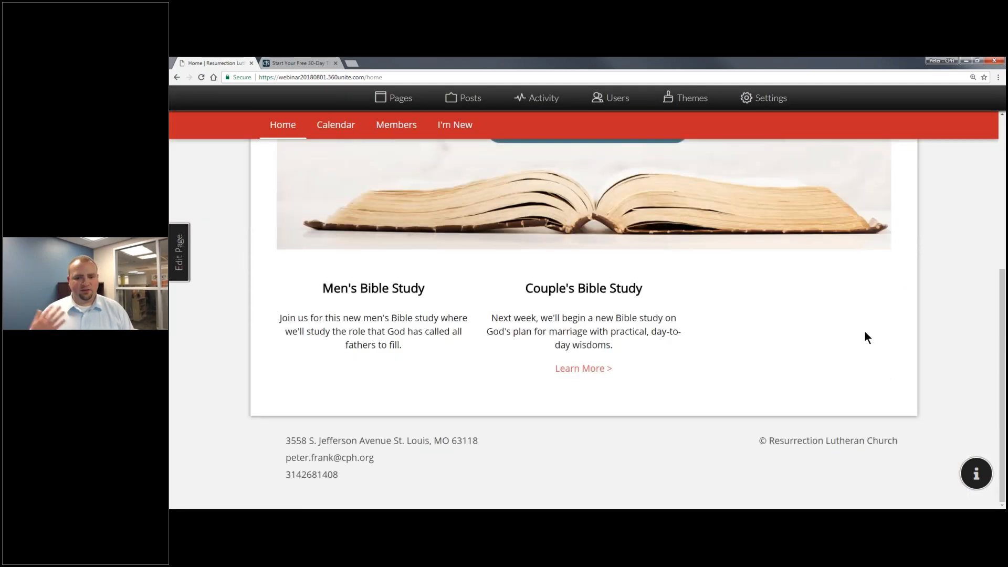
scroll(865, 336, "up", 1)
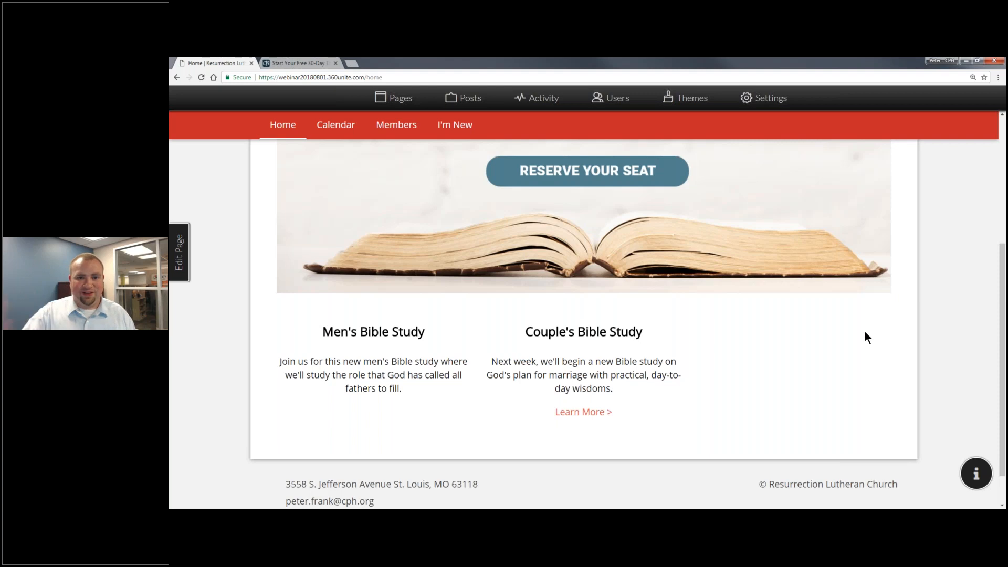
Check that 'Learn More >' opens Service Times, return home, and show the Pages manager.
left_click(598, 416)
left_click(177, 77)
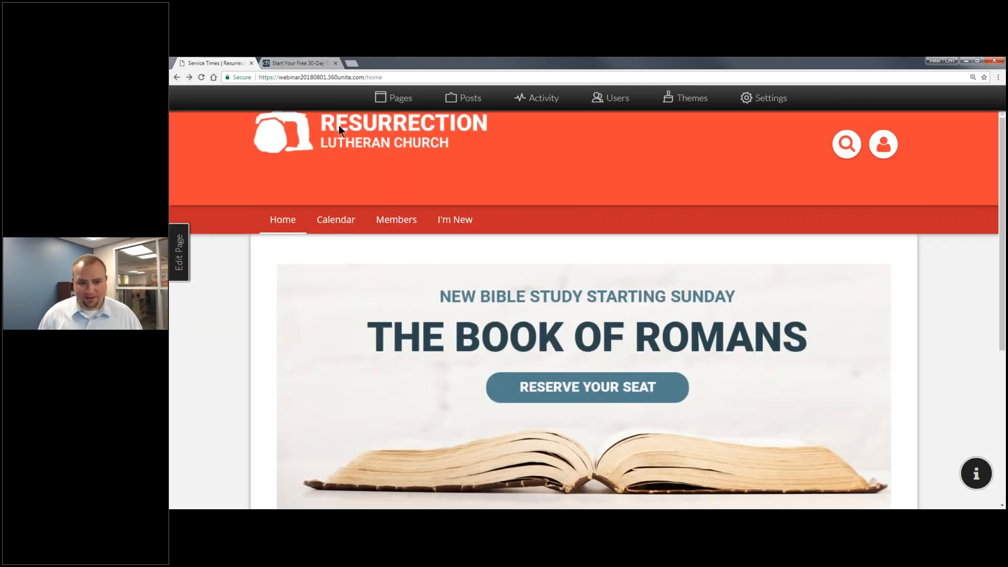
left_click(382, 103)
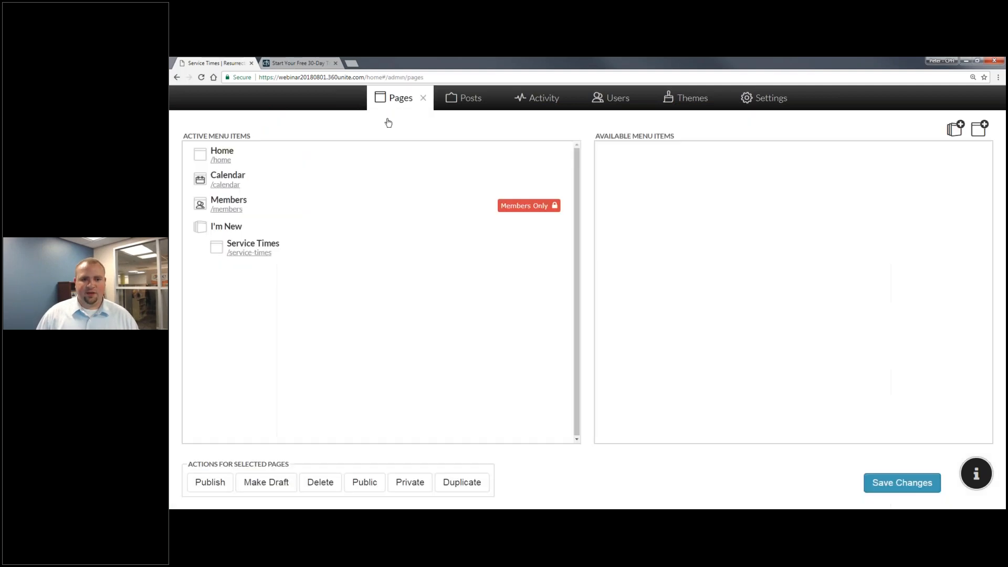
Create a new feed page named 'News & Announcements'.
left_click(980, 131)
left_click(480, 231)
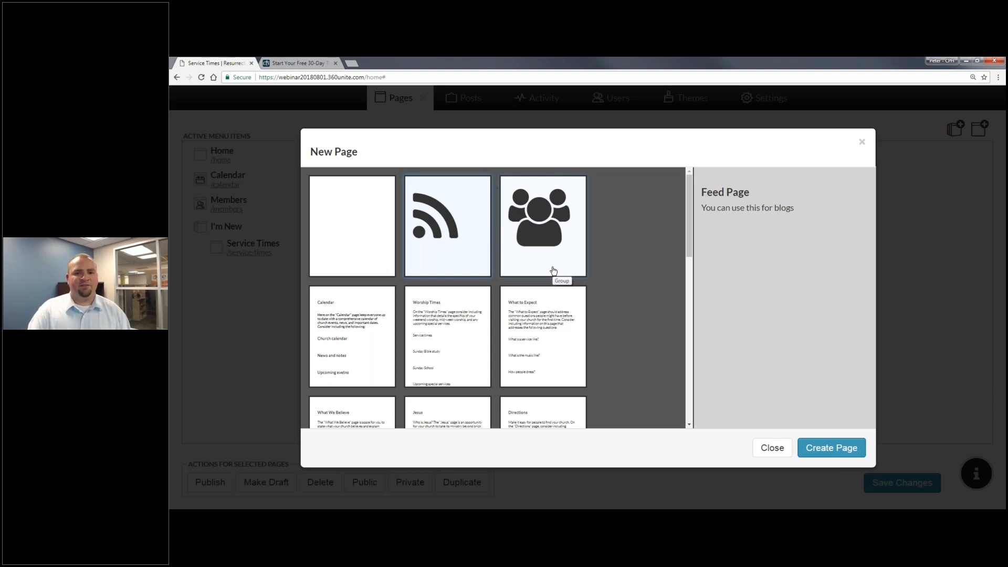
left_click(812, 449)
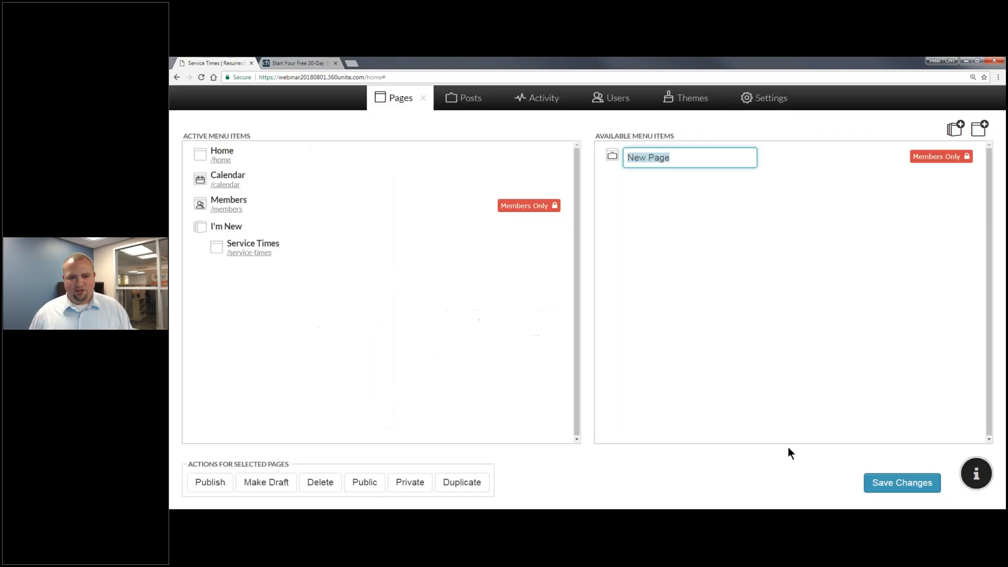
type("News ")
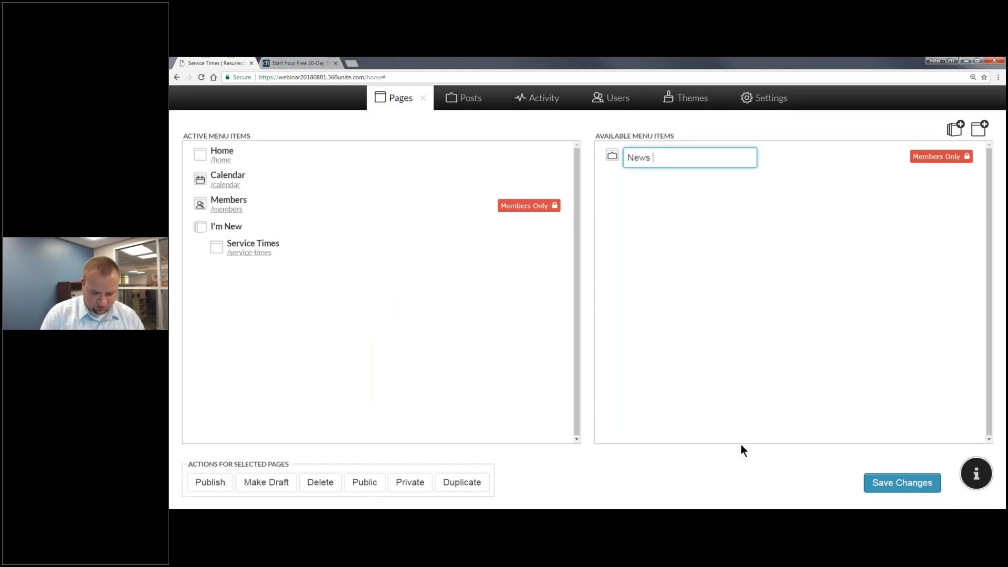
type("& Announcements")
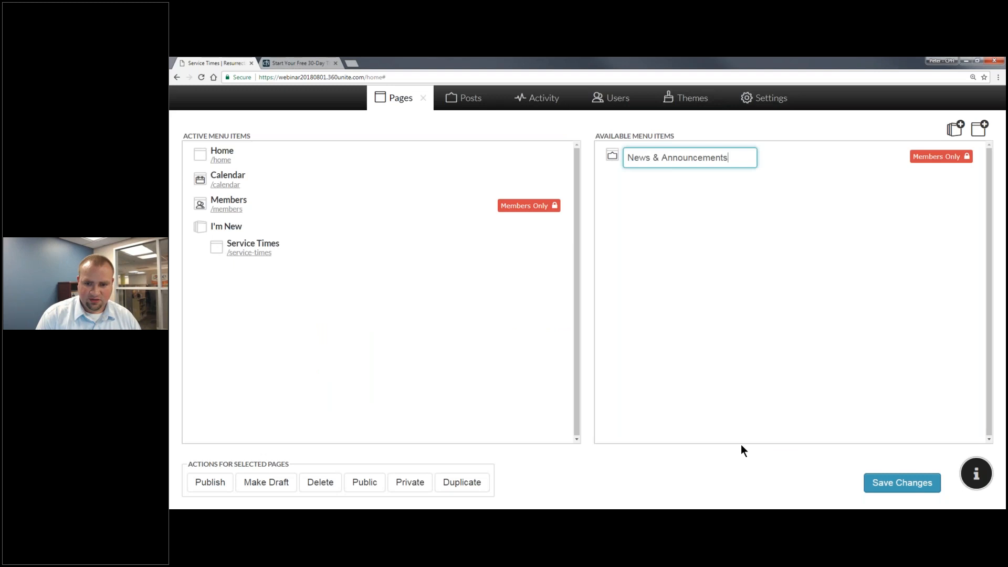
key("Return")
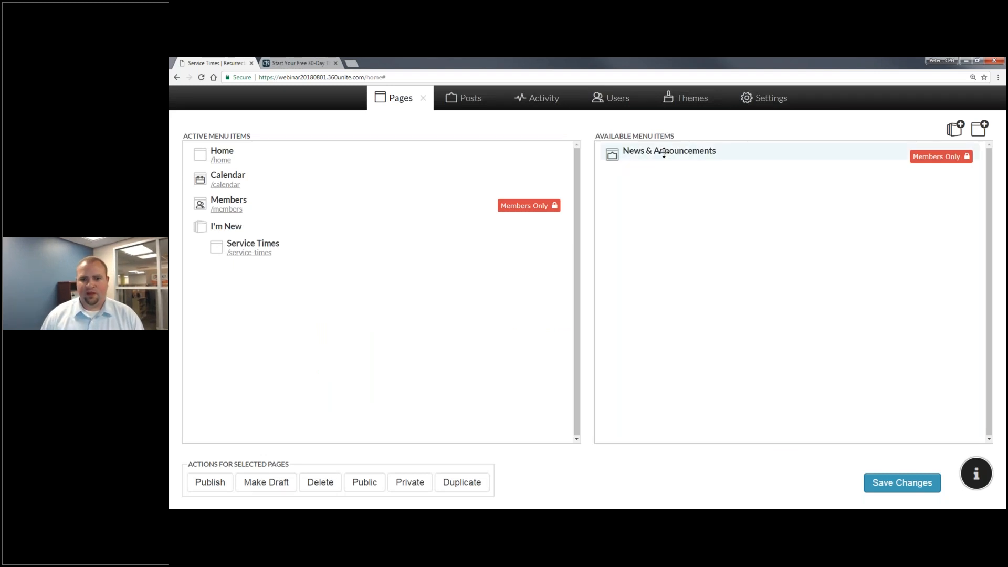
Move the page into Active Menu Items, make it public, and save the changes.
left_click_drag(654, 151, 376, 227)
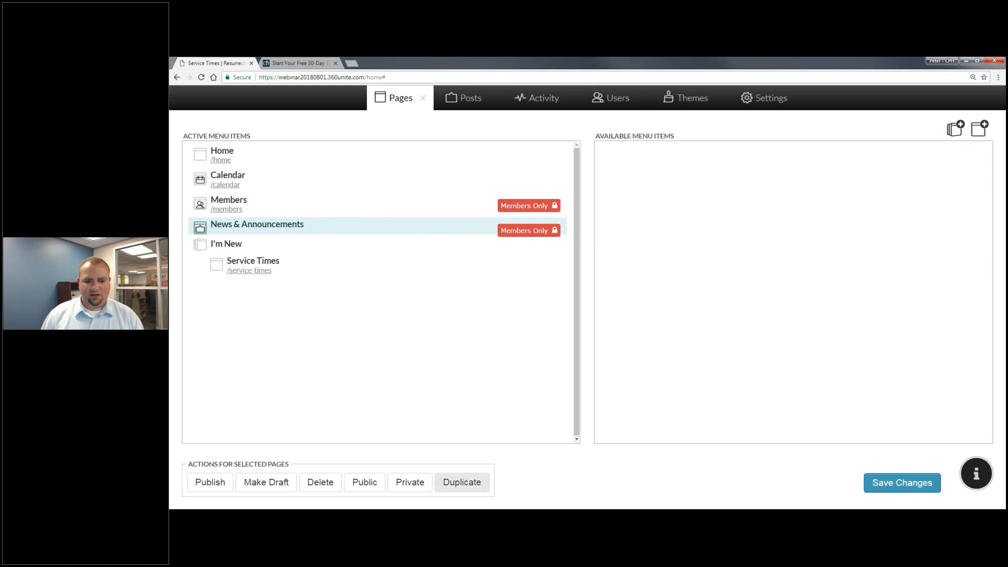
left_click(365, 482)
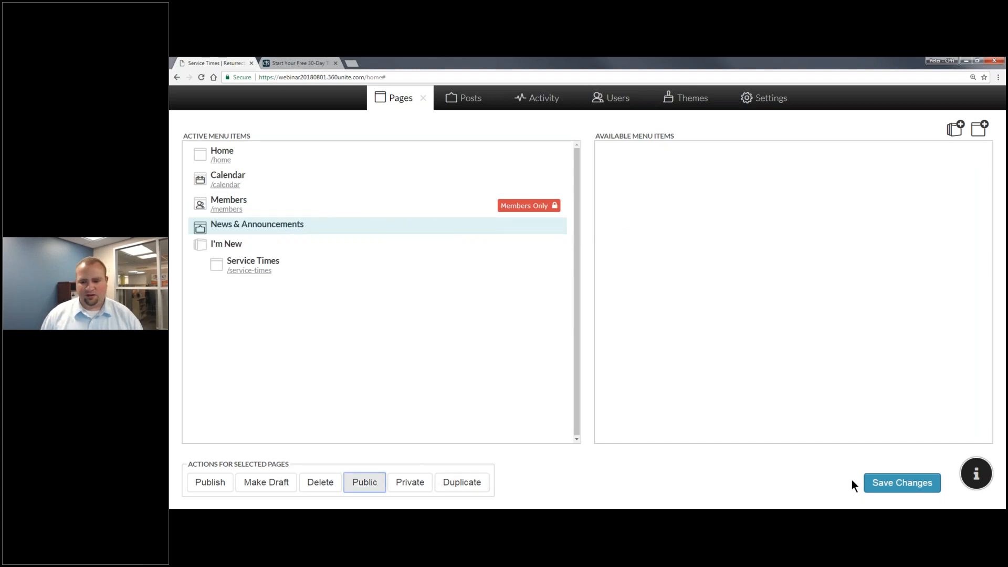
left_click(876, 483)
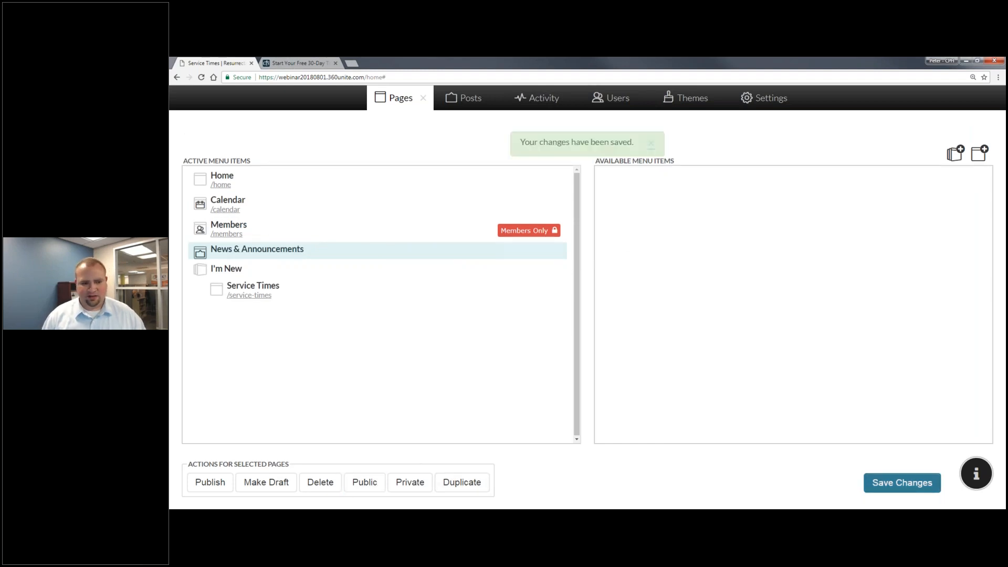
left_click(423, 98)
Go to the News & Announcements page and switch it to Edit Page mode.
left_click(490, 220)
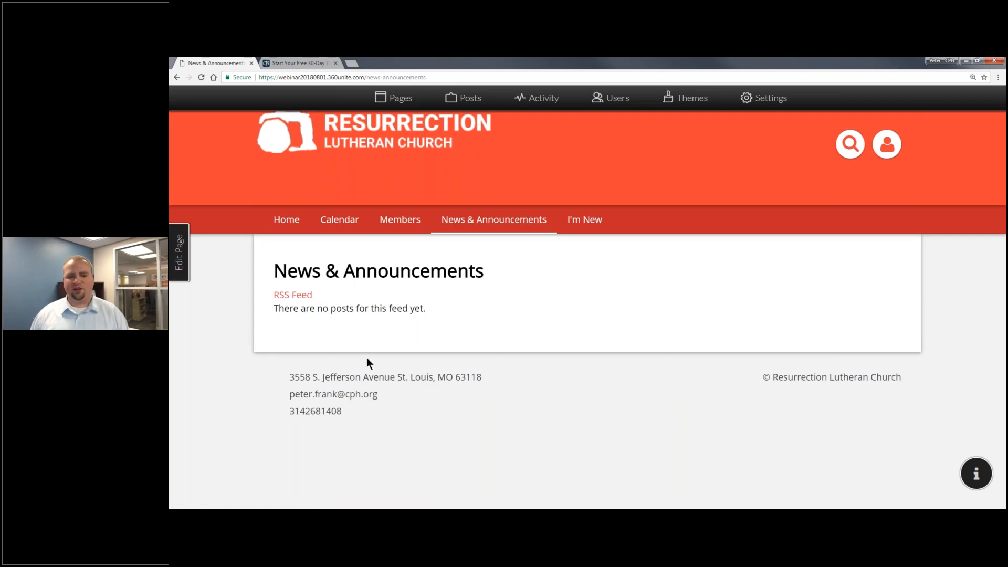
left_click(180, 253)
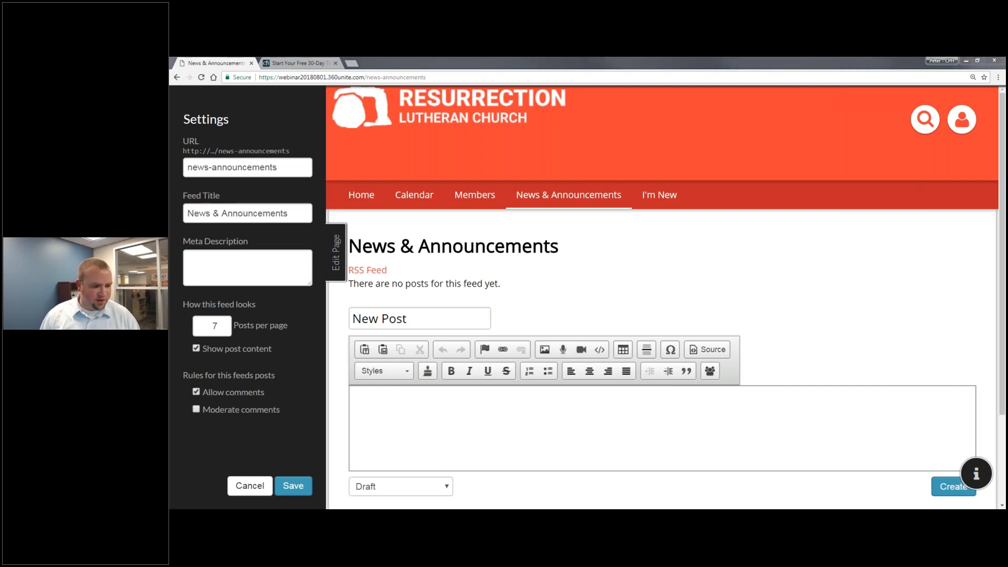
Paste the title 'God's Word is filled with paradoxes.' and the four-paragraph body, with an empty first line.
left_click_drag(350, 316, 414, 319)
key("ctrl+v")
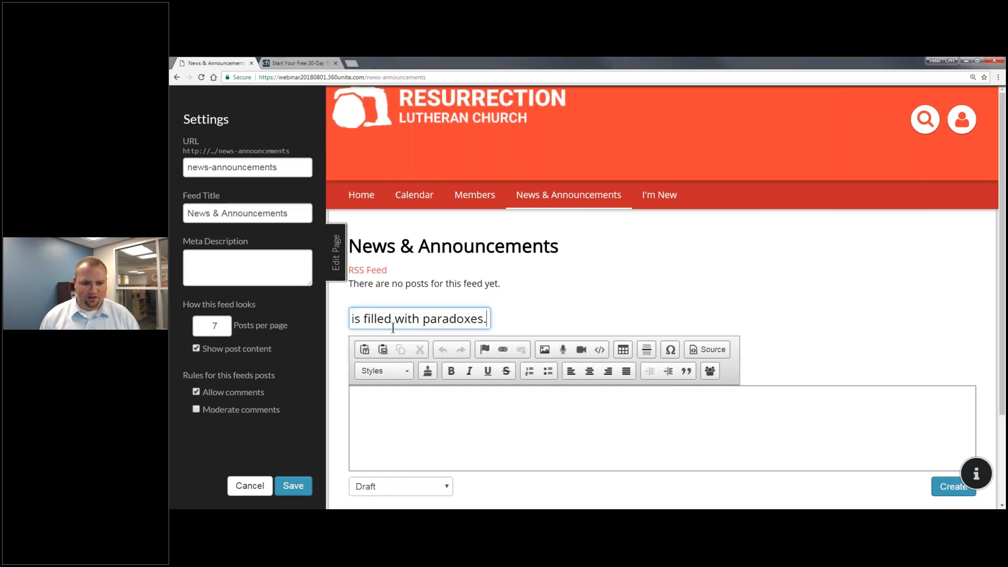
key("alt+Tab")
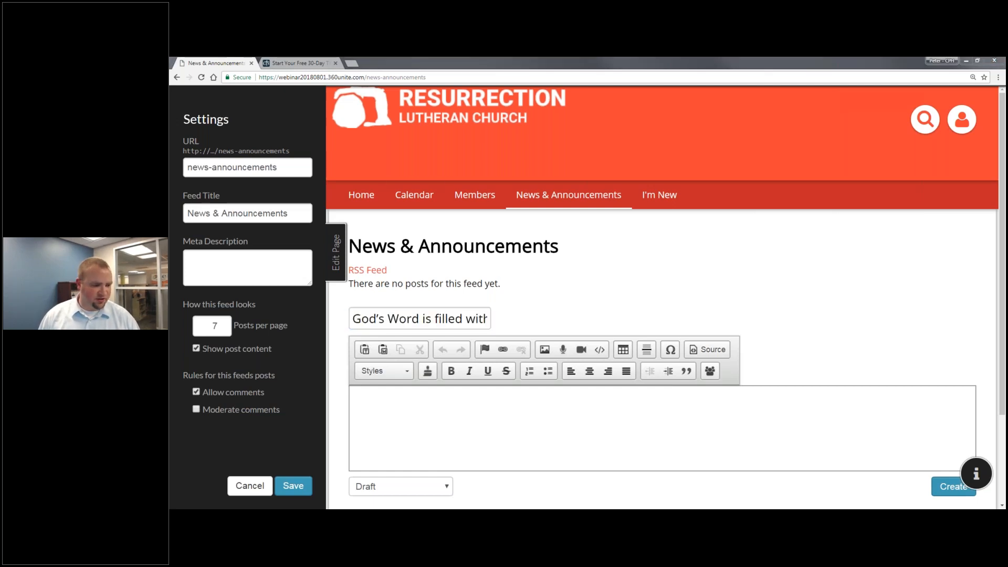
left_click(539, 427)
left_click_drag(353, 319, 432, 319)
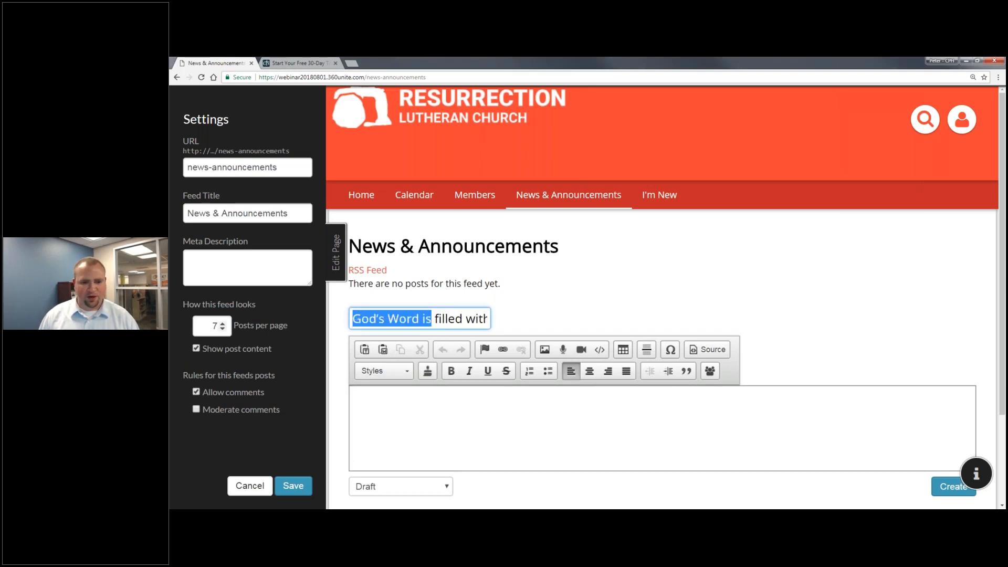
left_click(521, 433)
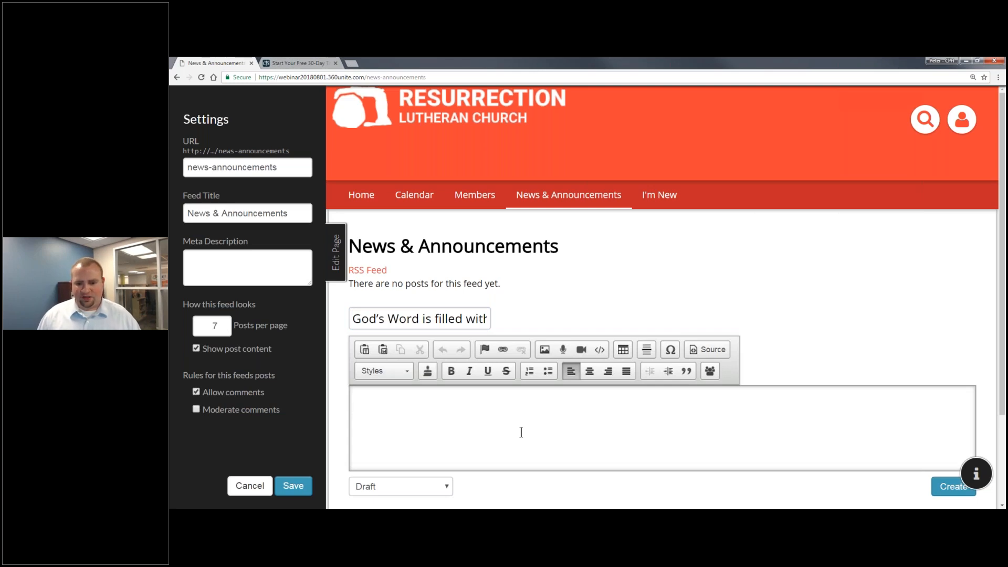
key("ctrl+v")
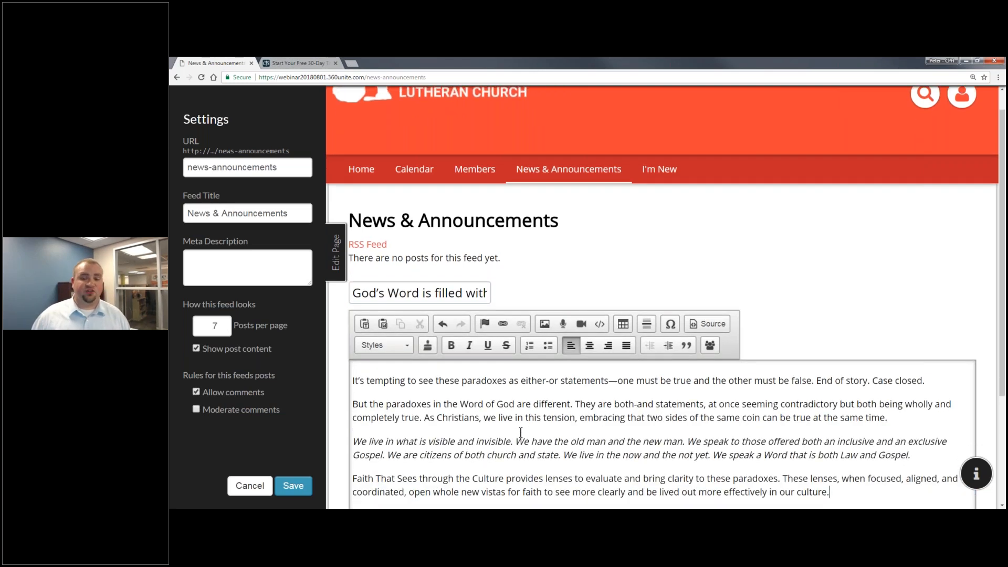
scroll(521, 433, "down", 2)
key("ctrl+Home")
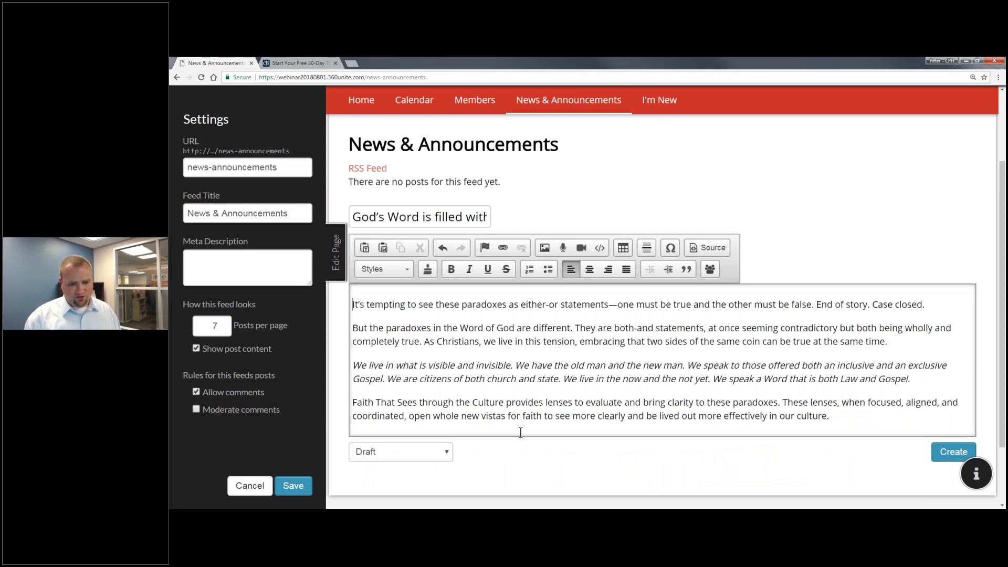
key("Return")
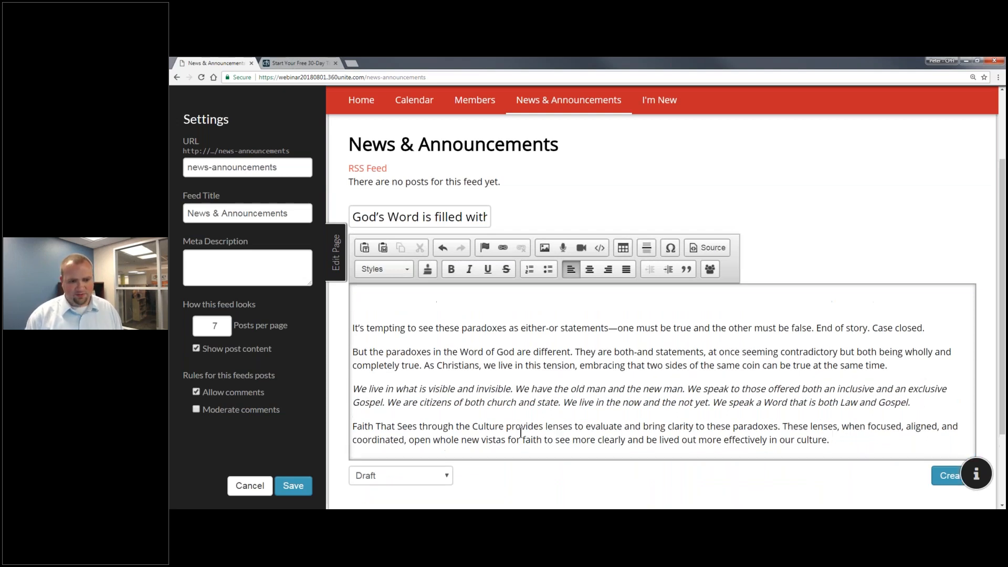
Upload the FaithThatSees Facebook Event image and insert it at the top of the post.
left_click(544, 253)
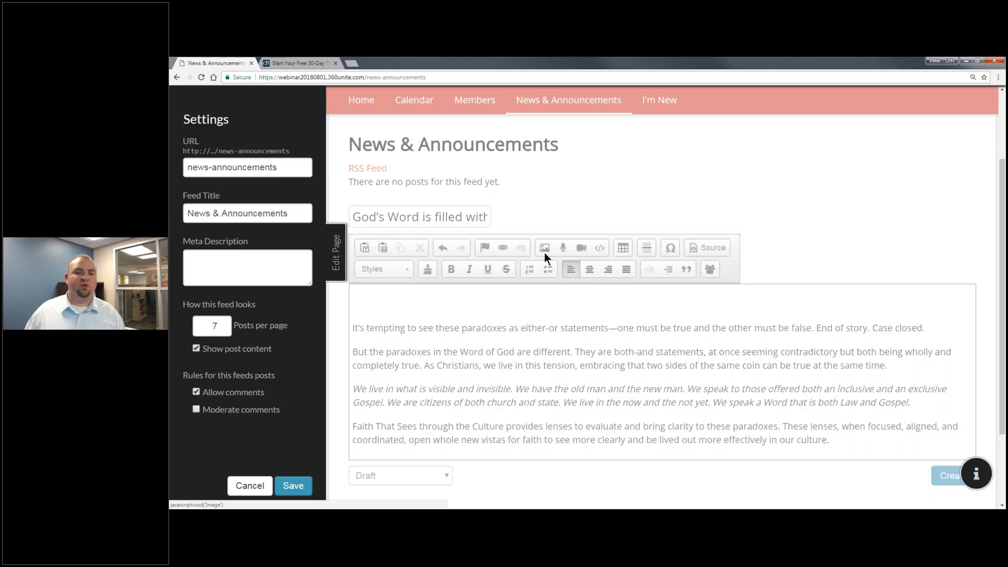
left_click(544, 253)
left_click(491, 201)
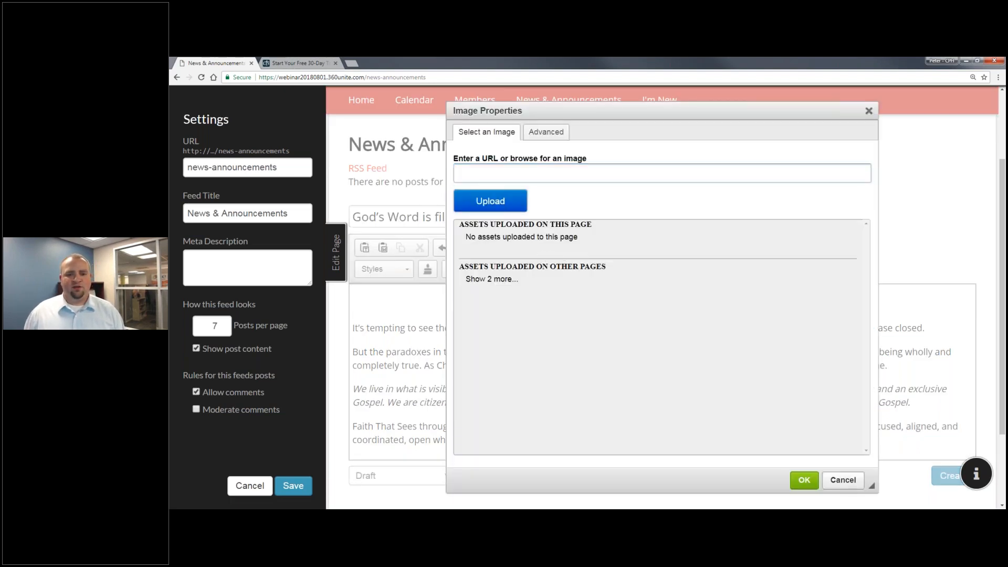
left_click(290, 153)
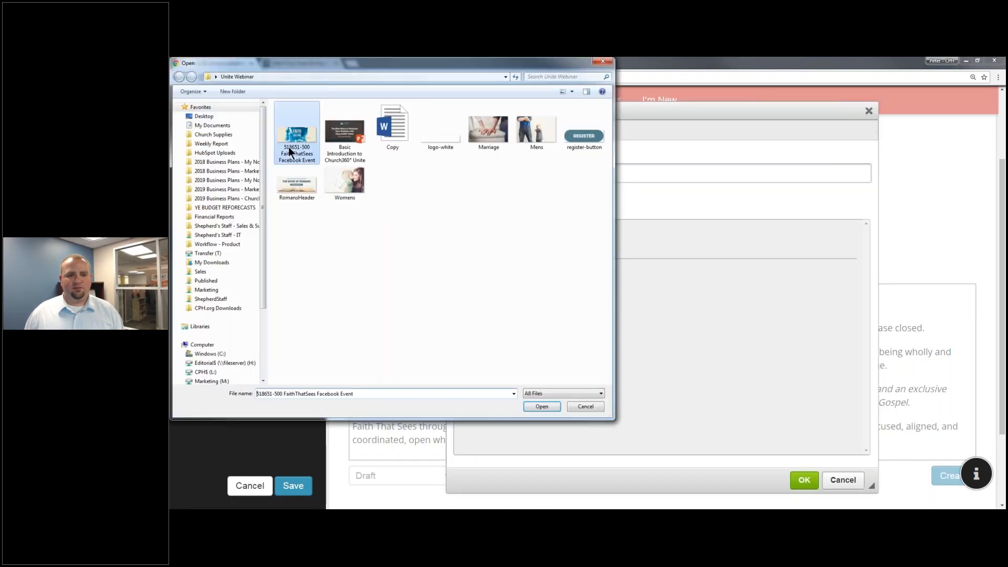
double_click(289, 151)
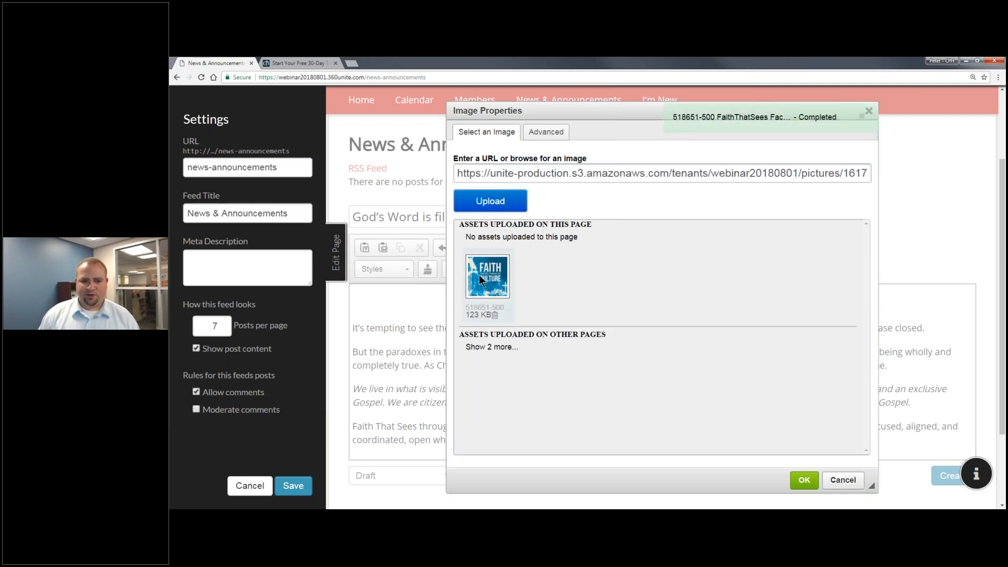
left_click(479, 278)
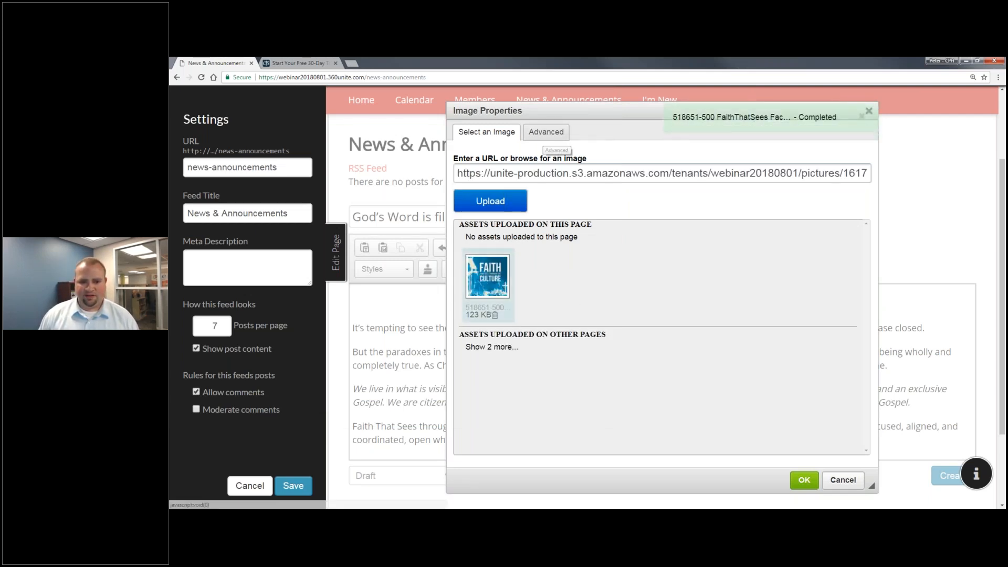
Set the image width to 100%, clear its height, and unlock the aspect ratio.
left_click(546, 133)
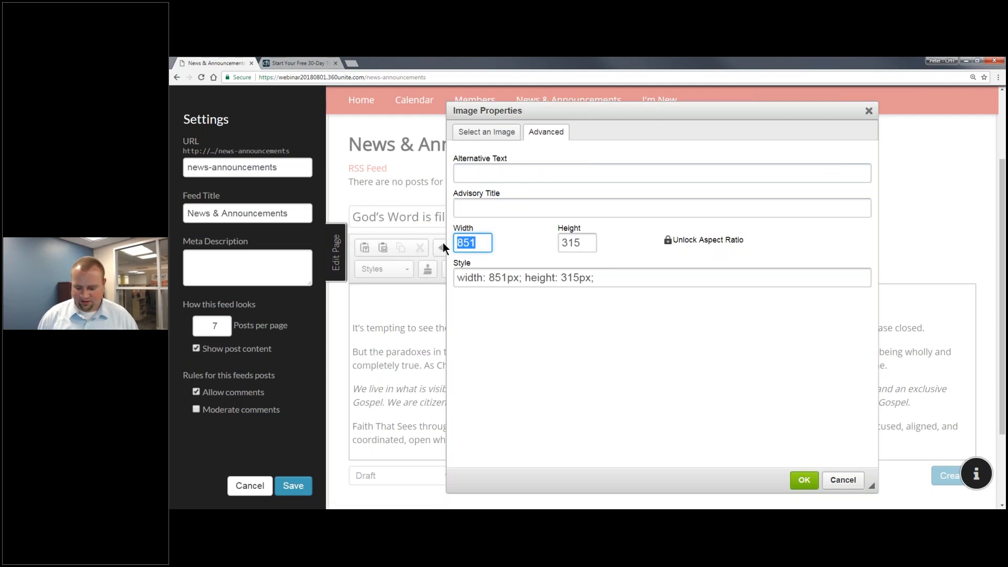
type("100%")
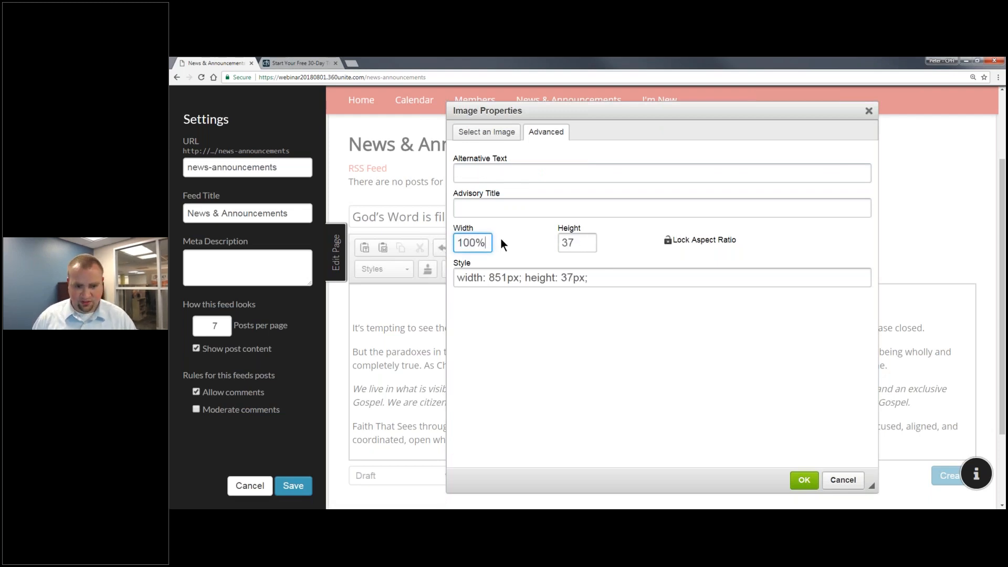
key("Tab")
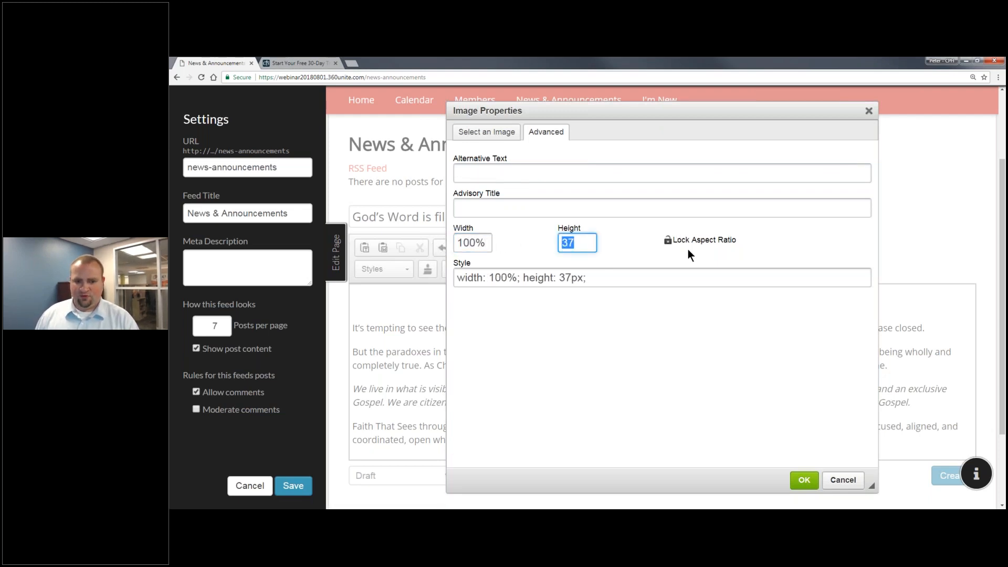
key("BackSpace")
left_click(683, 240)
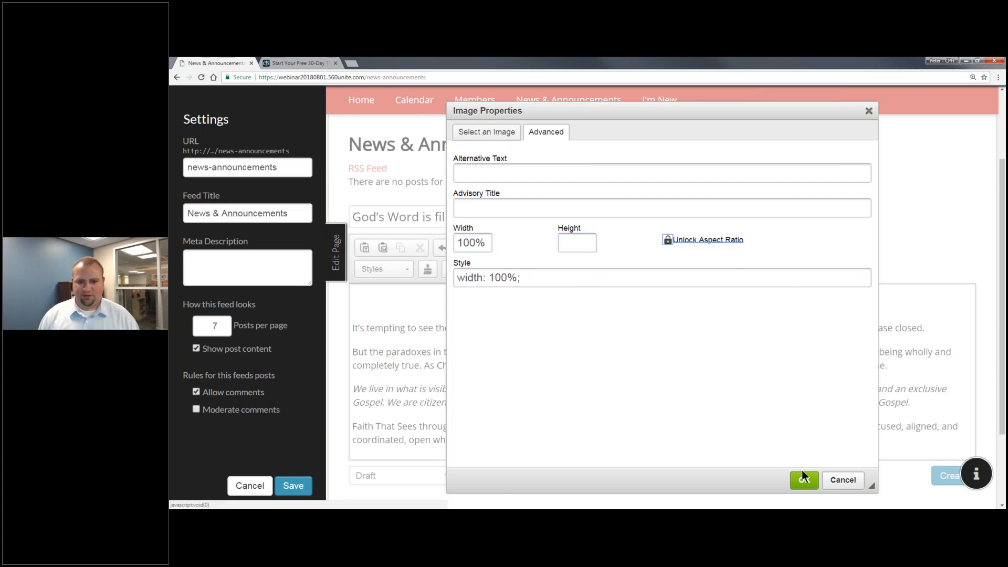
left_click(804, 480)
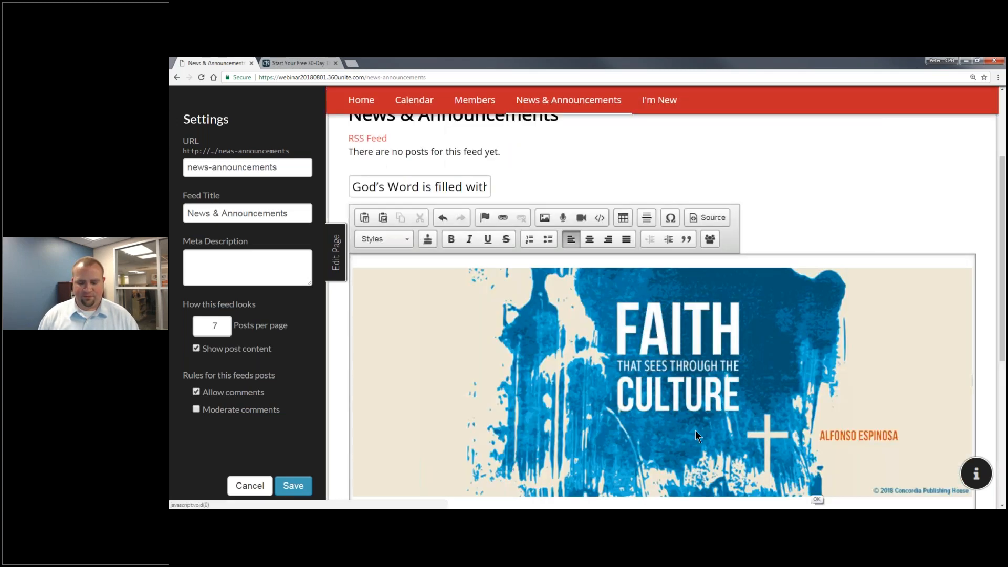
Create the post in the News & Announcements feed.
left_click(769, 336)
scroll(792, 331, "down", 2)
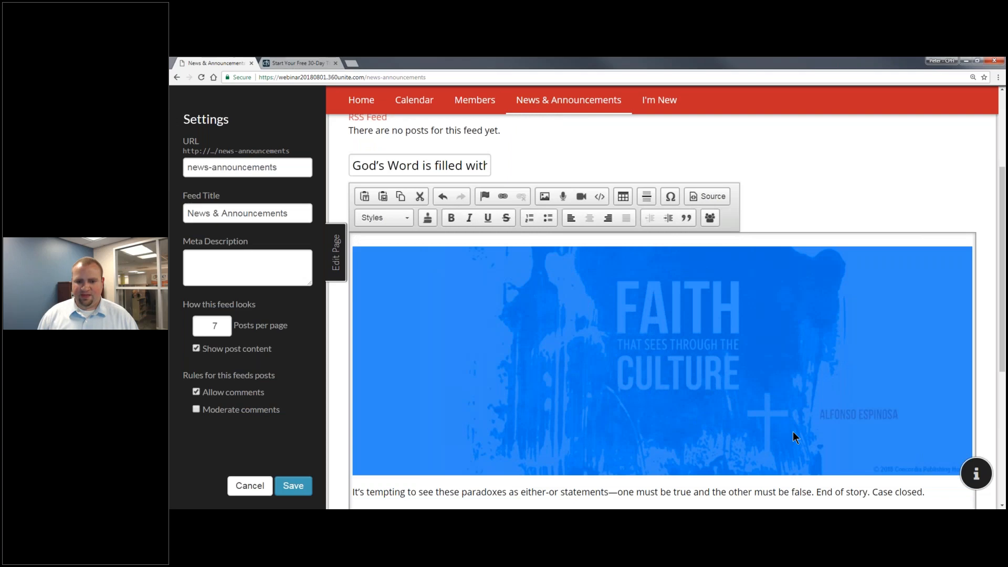
left_click(727, 435)
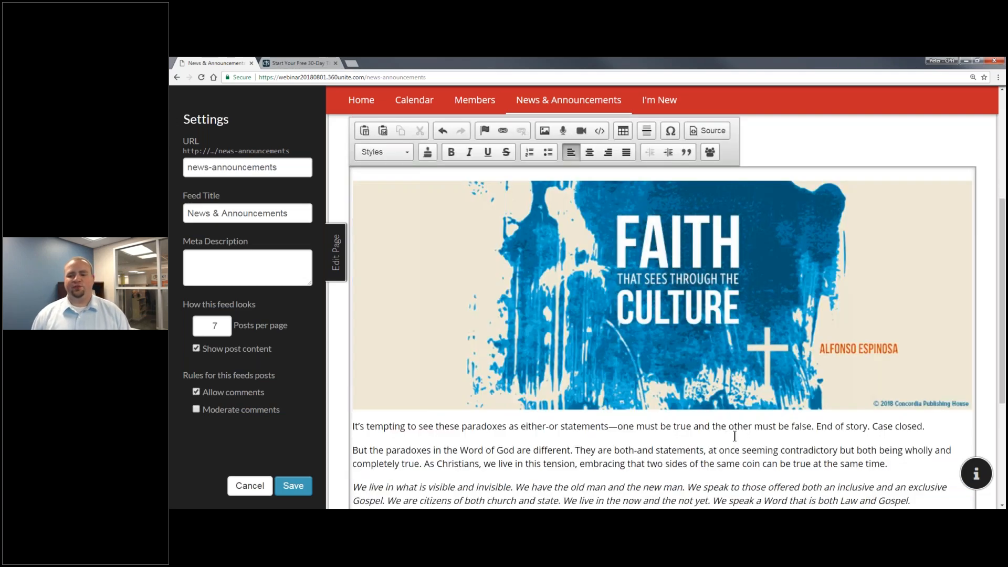
scroll(701, 426, "down", 1)
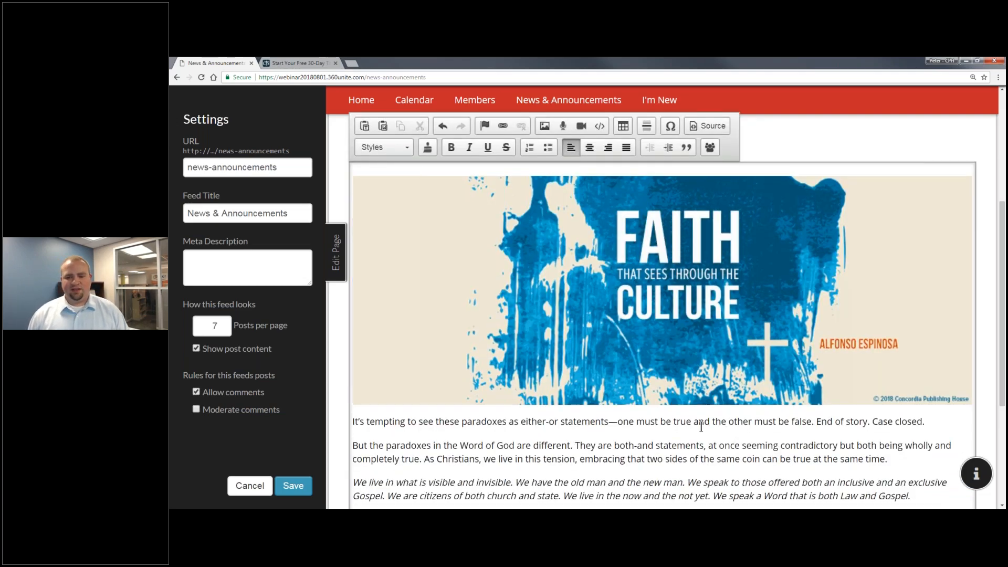
scroll(701, 427, "down", 4)
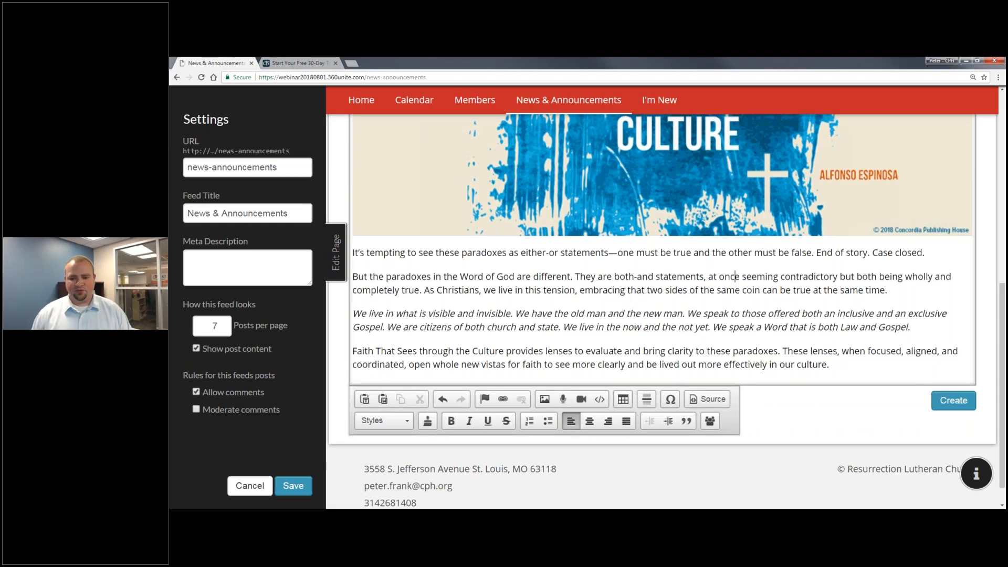
left_click(954, 400)
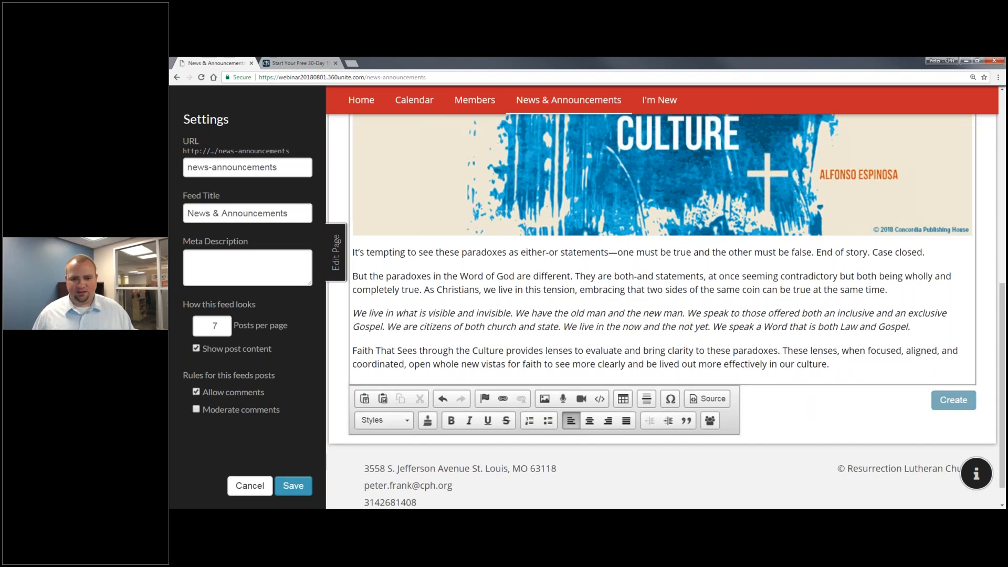
scroll(697, 433, "down", 5)
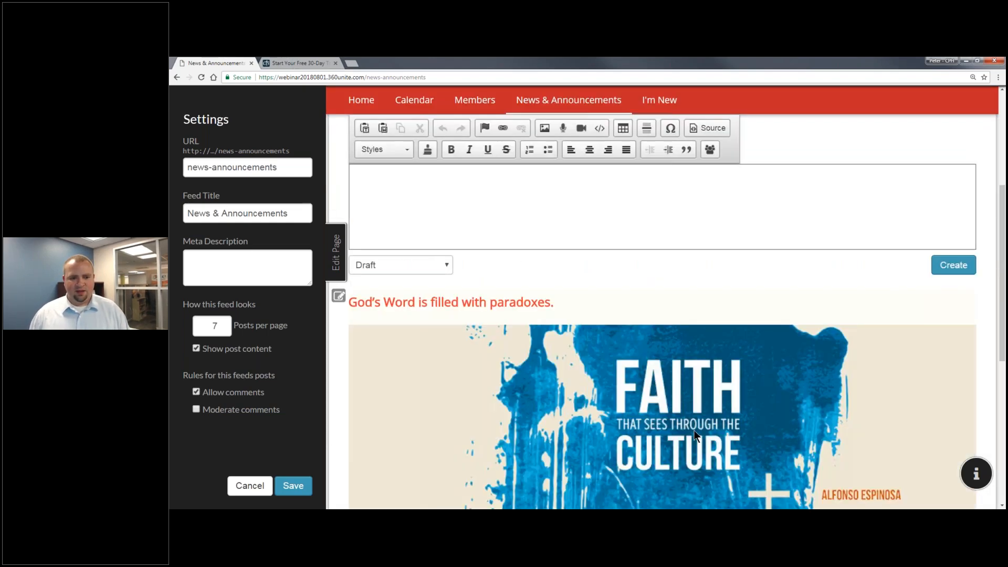
Set the post's status to Published with a 02:38PM published time, and save.
left_click(452, 219)
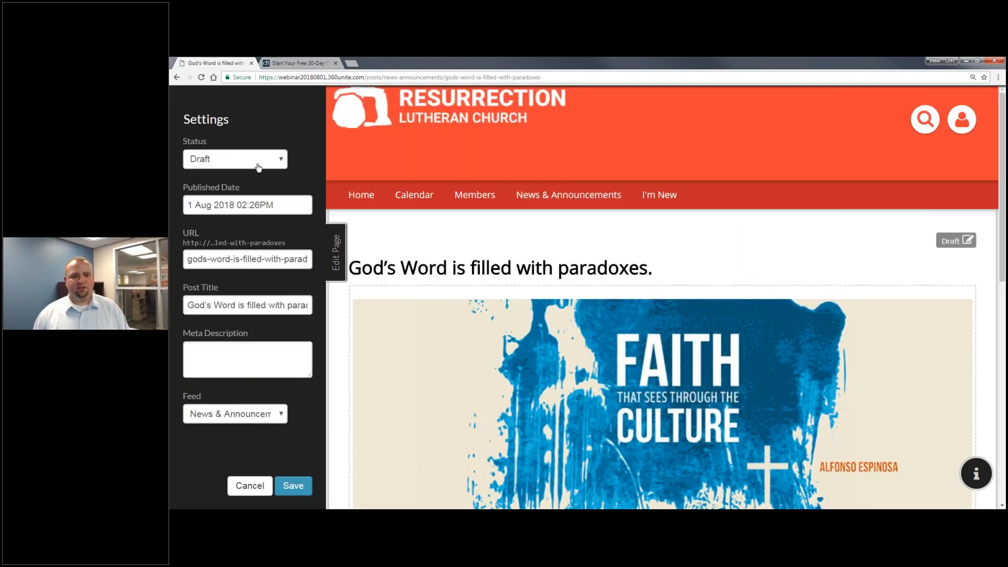
left_click(260, 160)
left_click(200, 198)
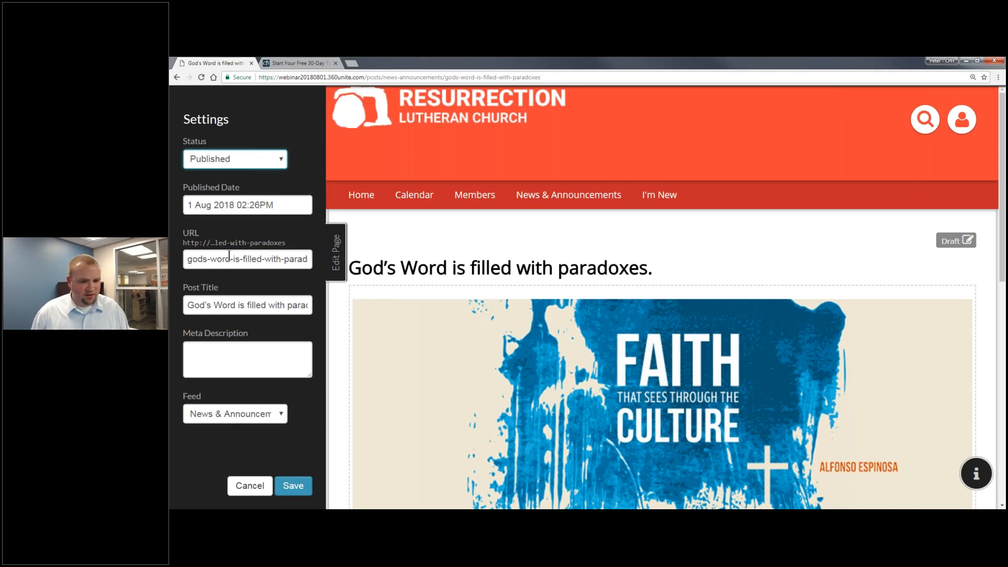
left_click(255, 205)
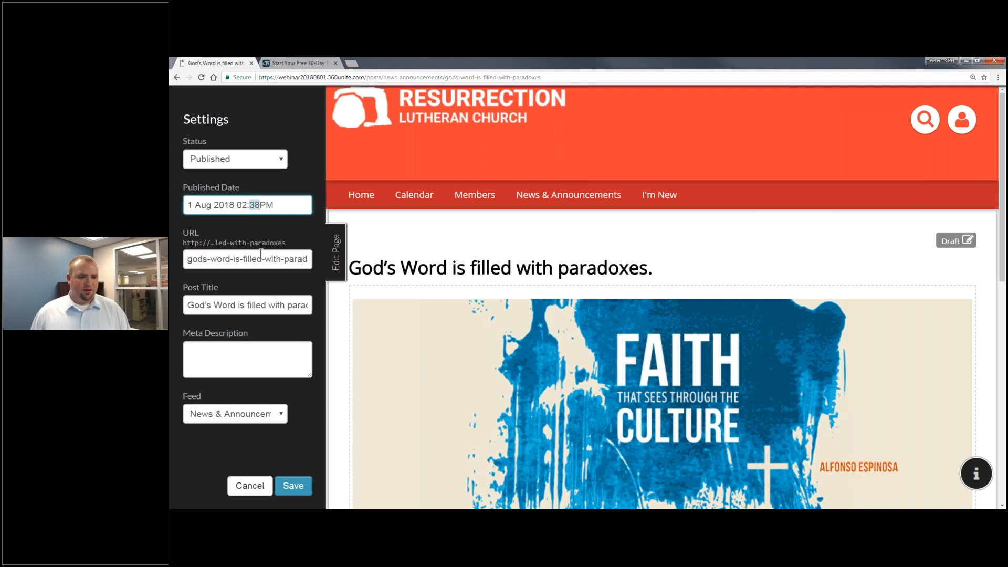
key("Tab")
left_click(288, 486)
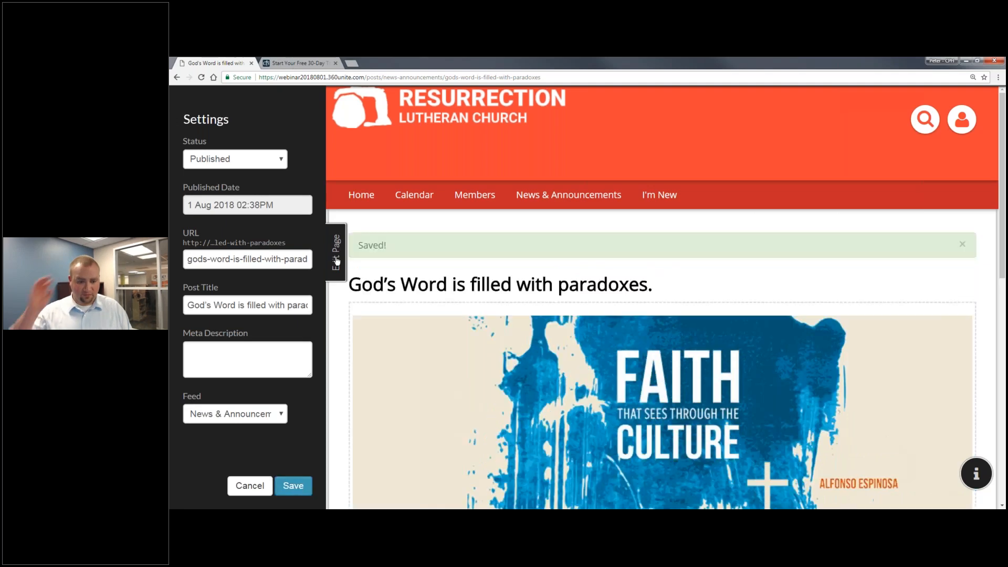
left_click(337, 258)
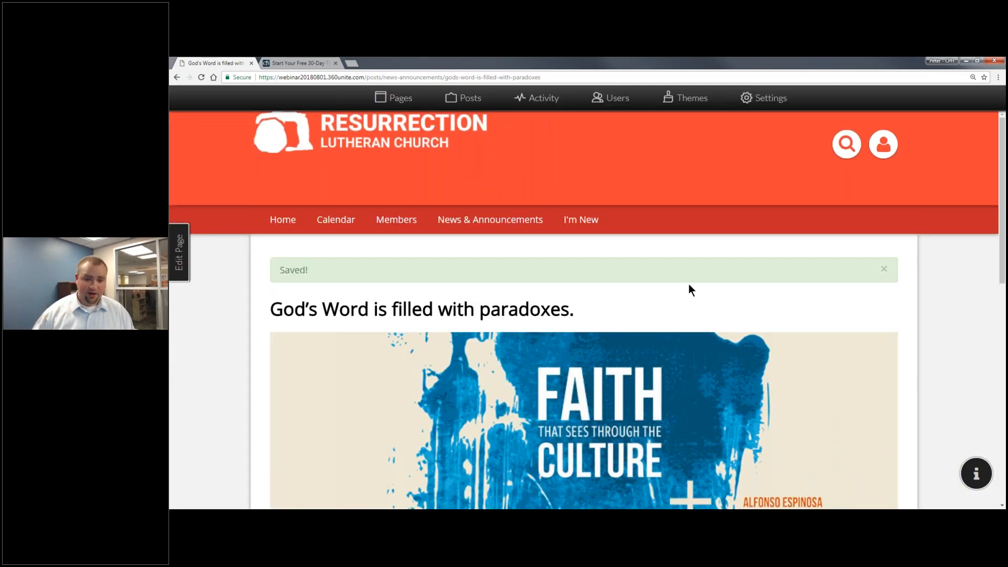
Dismiss the Saved! banner, then scroll down through the live post and back up.
left_click(884, 269)
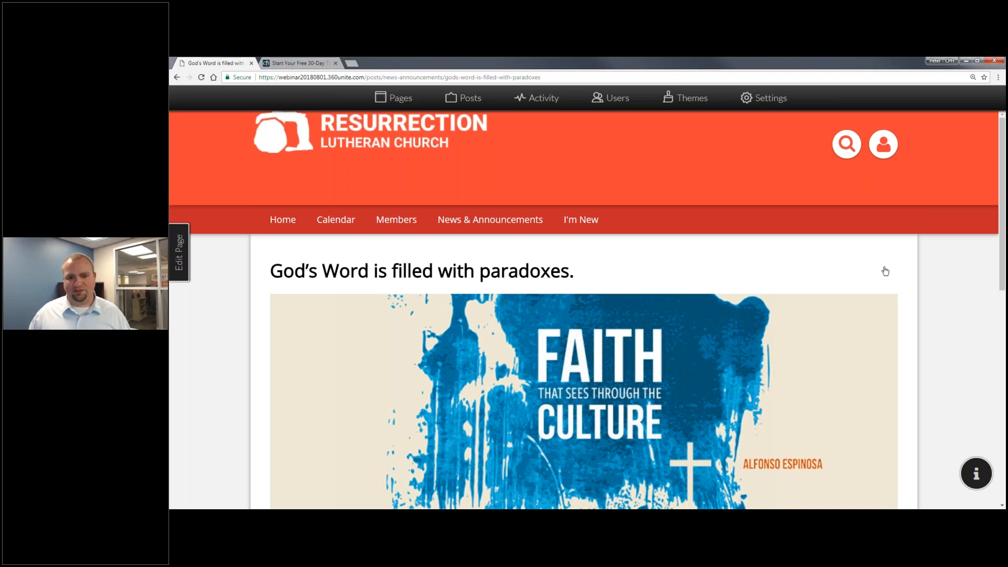
scroll(819, 301, "down", 1)
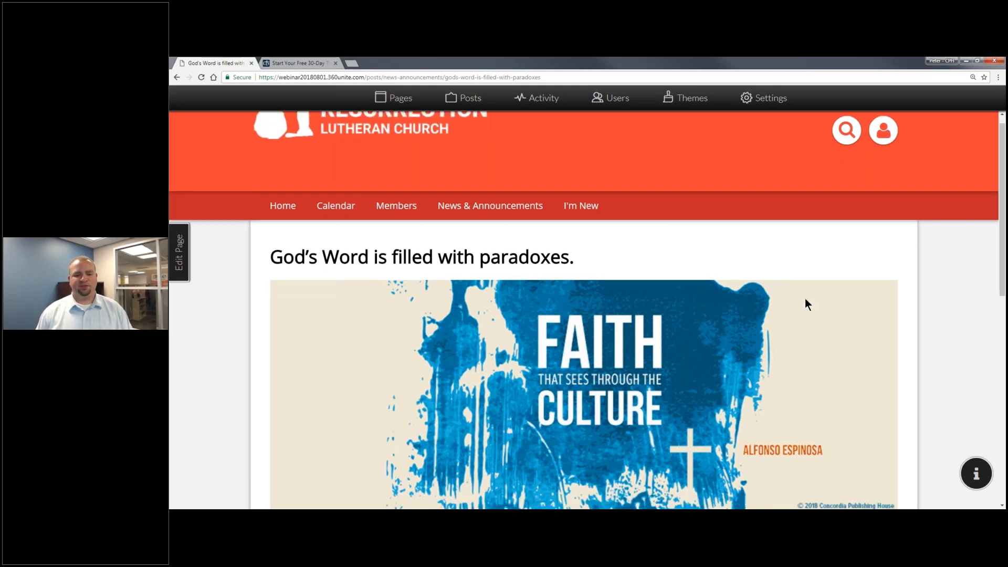
scroll(804, 299, "down", 5)
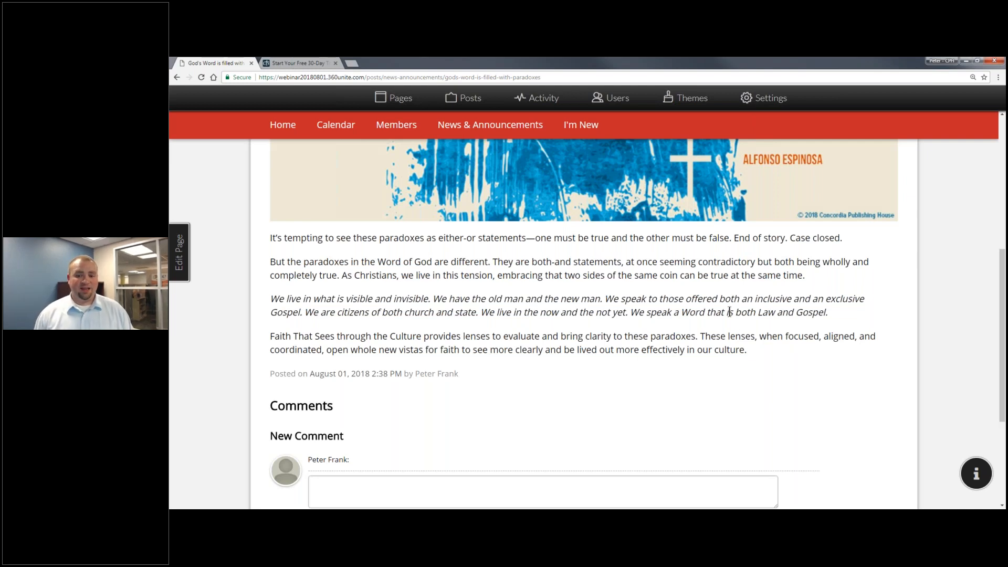
scroll(729, 312, "up", 1)
scroll(583, 294, "up", 4)
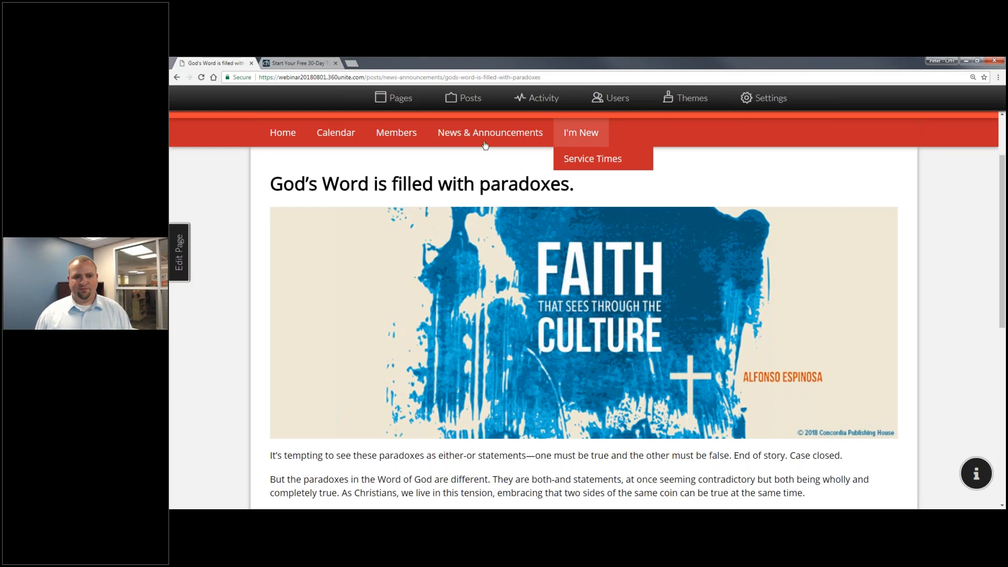
Check the Posts list shows the paradoxes post as Published, then view the Activity page.
left_click(410, 110)
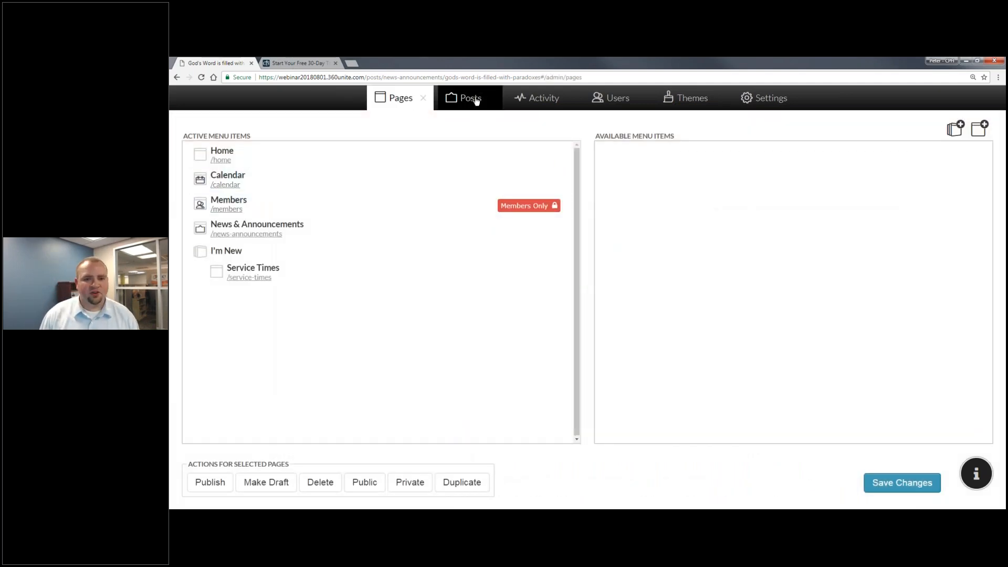
left_click(475, 101)
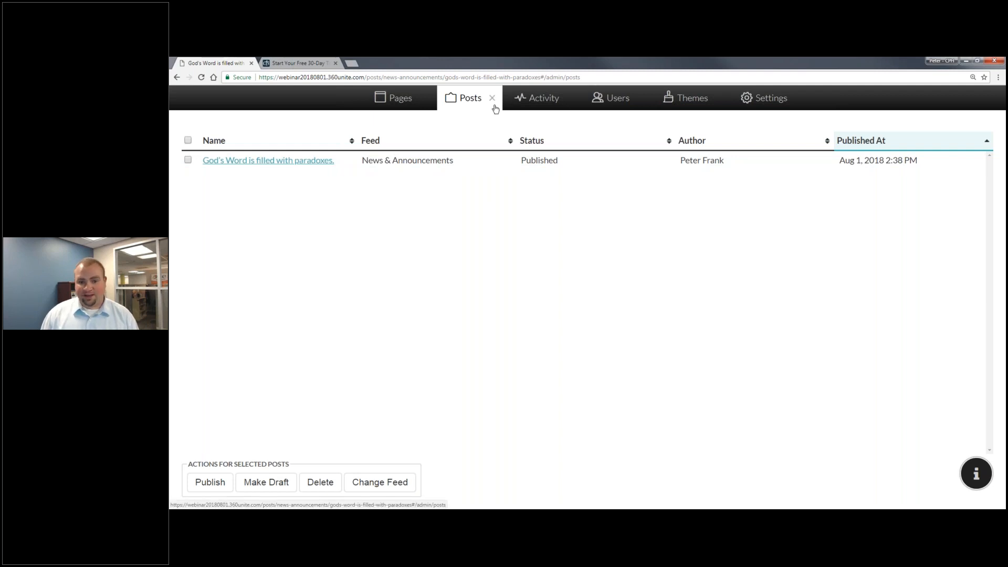
left_click(512, 105)
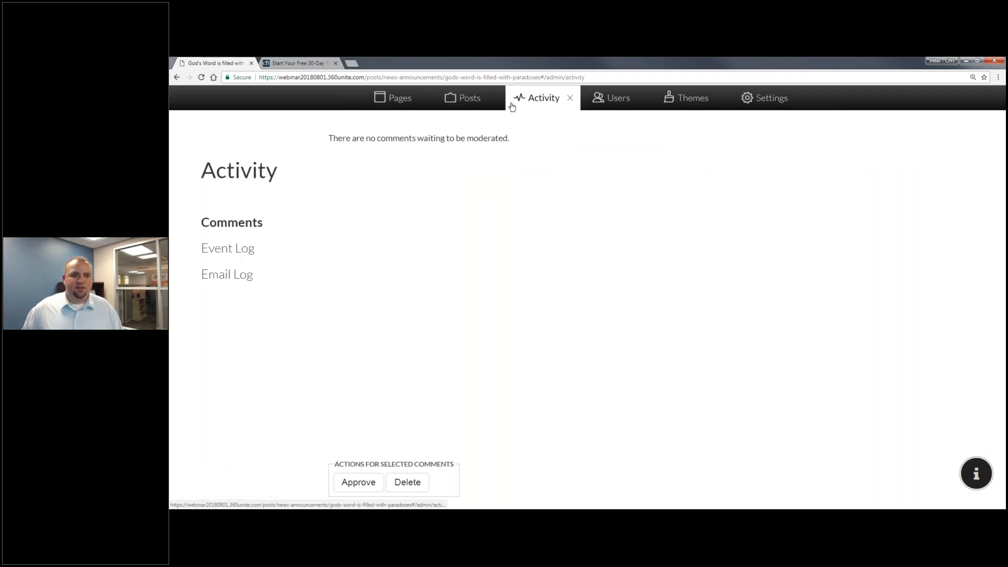
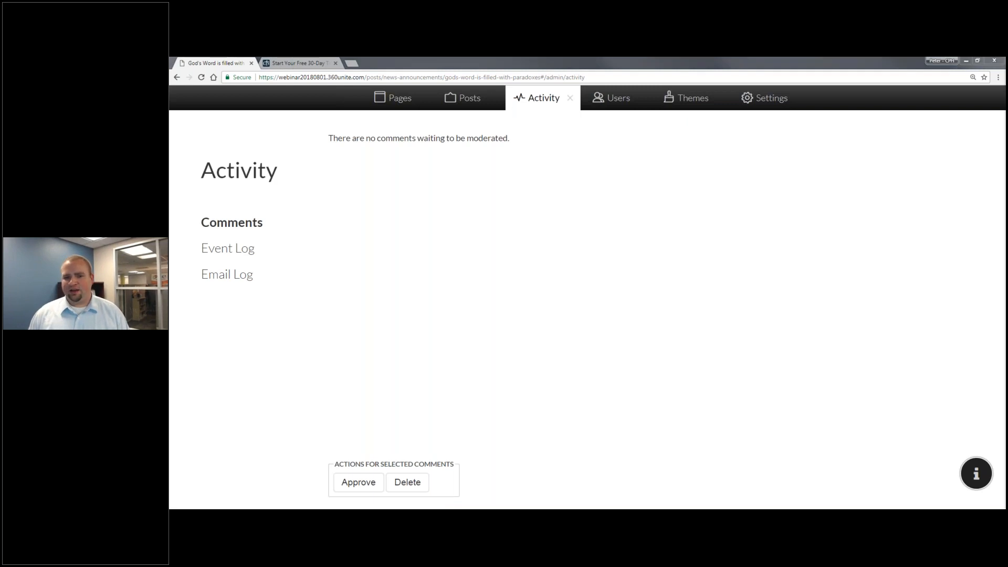
Close the Activity admin panel and go to the church site's Calendar page.
left_click(570, 98)
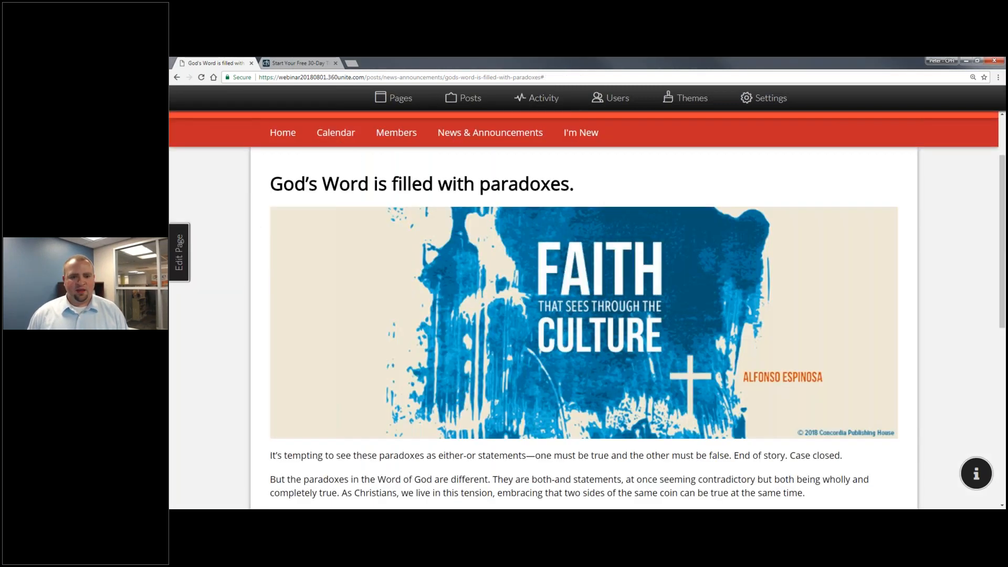
left_click(336, 133)
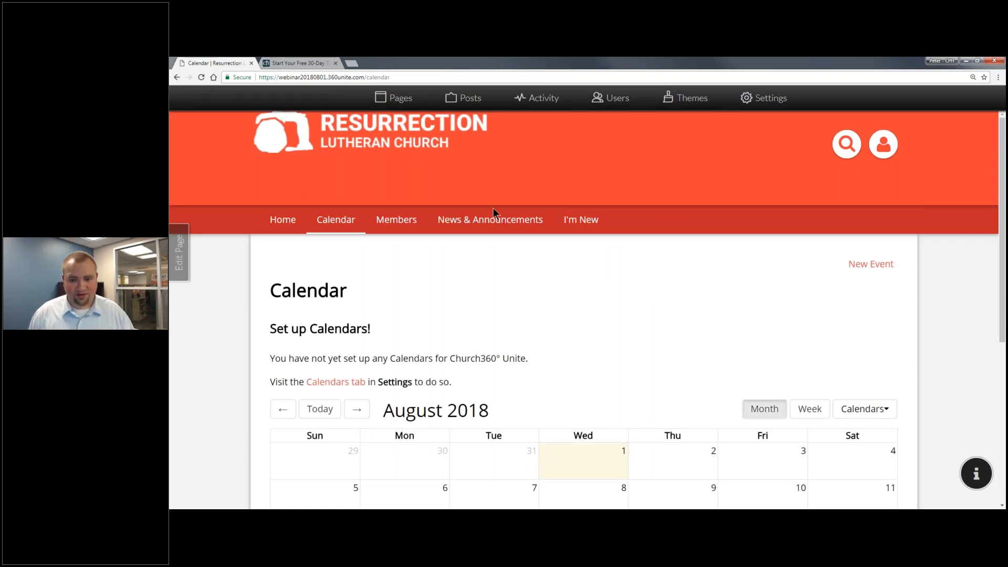
Start a new event on the August 1 calendar cell.
scroll(494, 213, "down", 3)
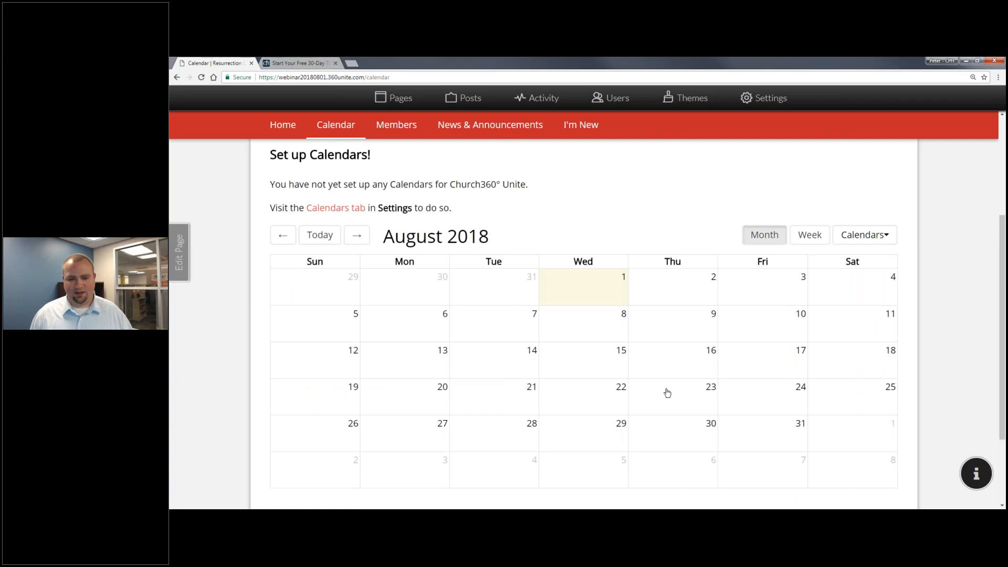
left_click(583, 296)
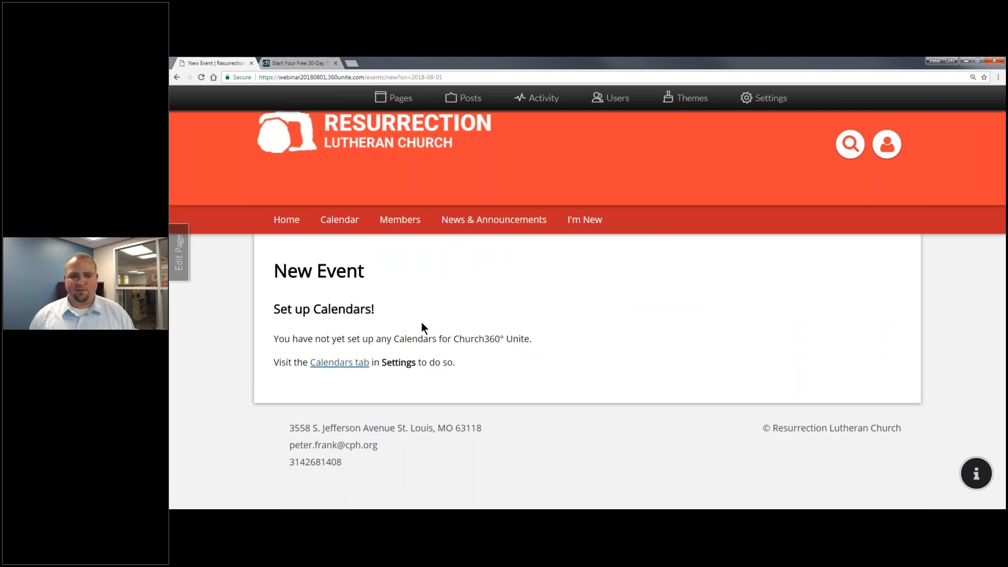
In Calendar settings, make the Worship, Education and Fellowship calendars visible to Everyone.
left_click(763, 98)
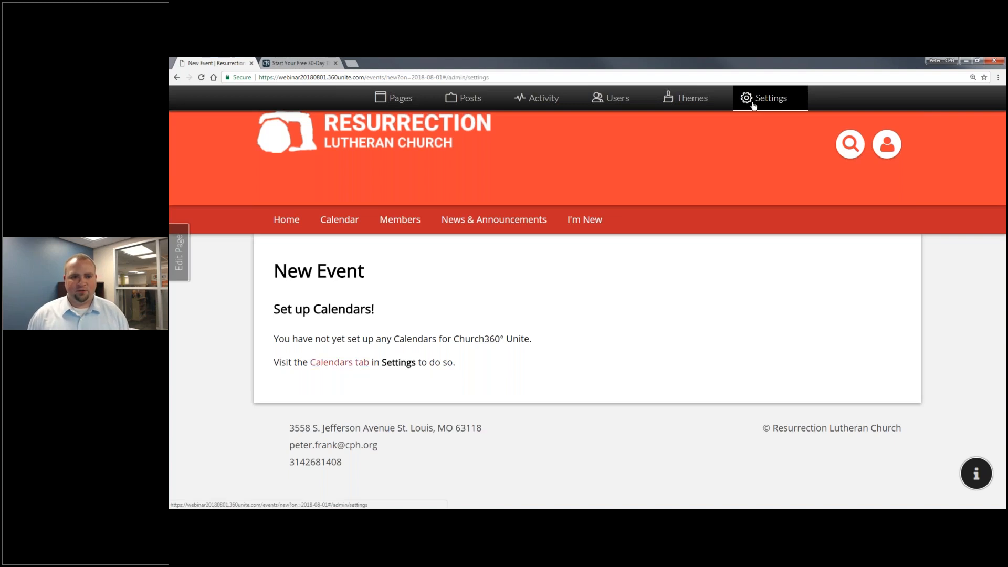
left_click(274, 250)
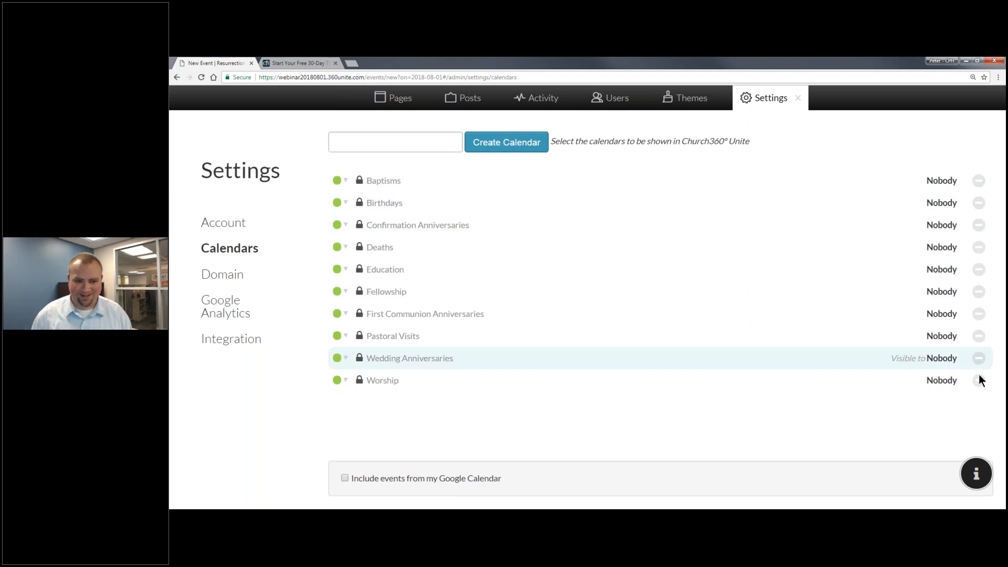
left_click(931, 383)
left_click(409, 392)
left_click(951, 383)
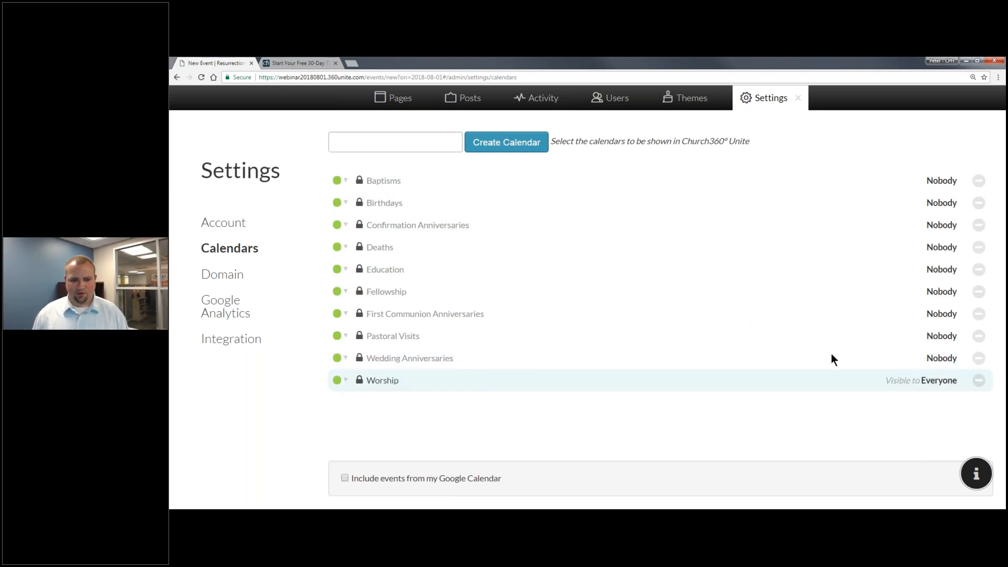
left_click(830, 270)
left_click(409, 280)
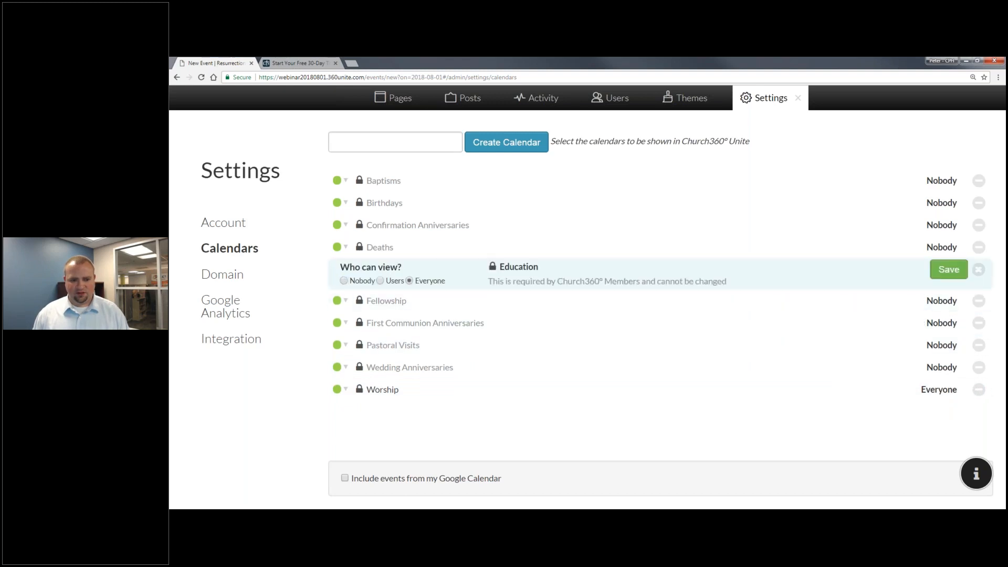
left_click(935, 273)
left_click(416, 302)
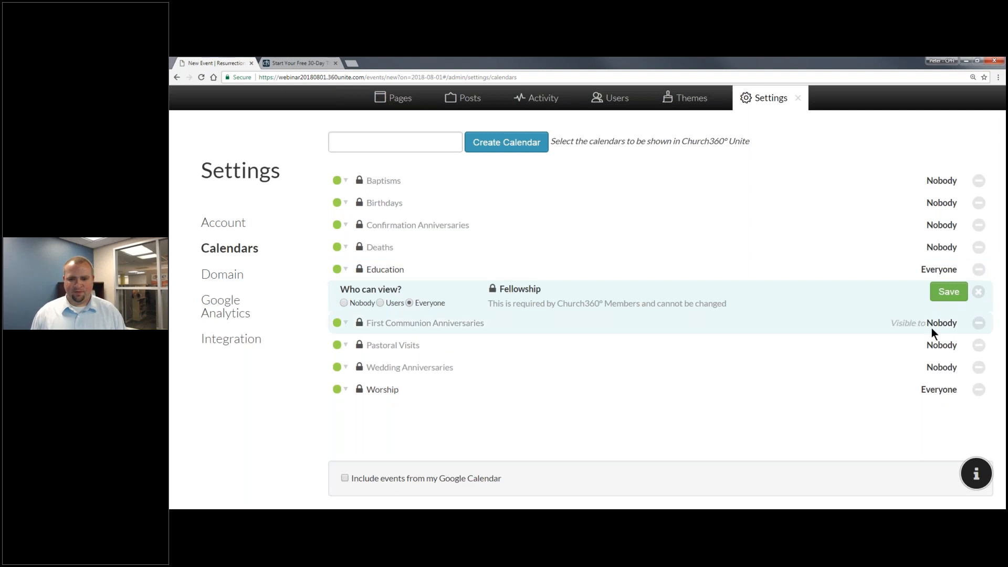
left_click(948, 292)
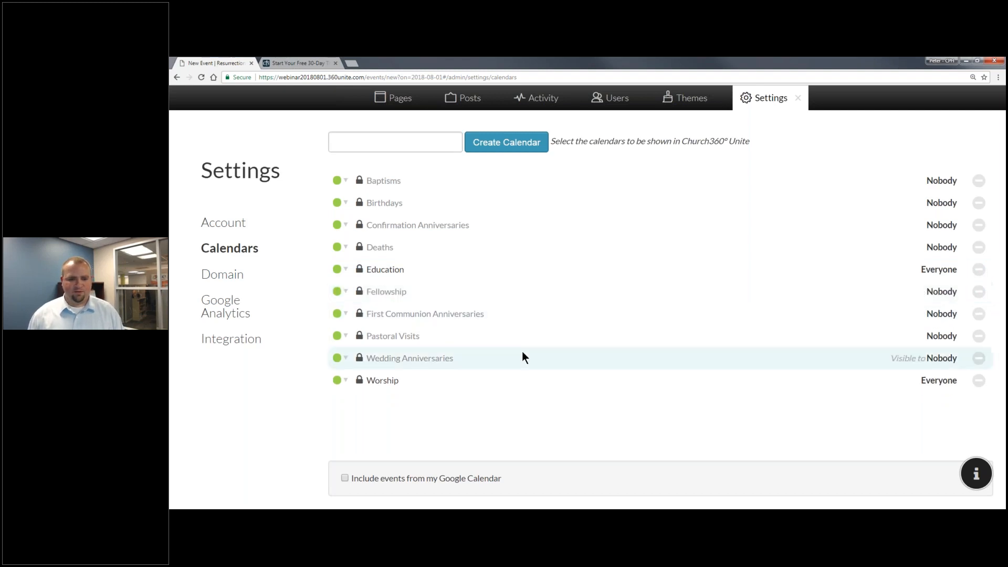
Limit the Birthdays calendar's visibility to Users and save it.
left_click(419, 204)
left_click(381, 214)
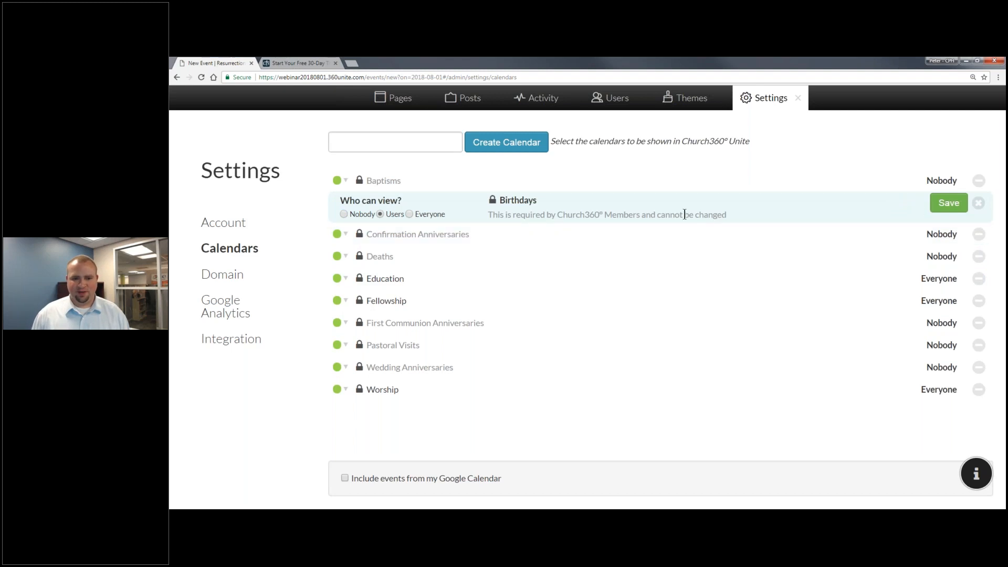
left_click(432, 225)
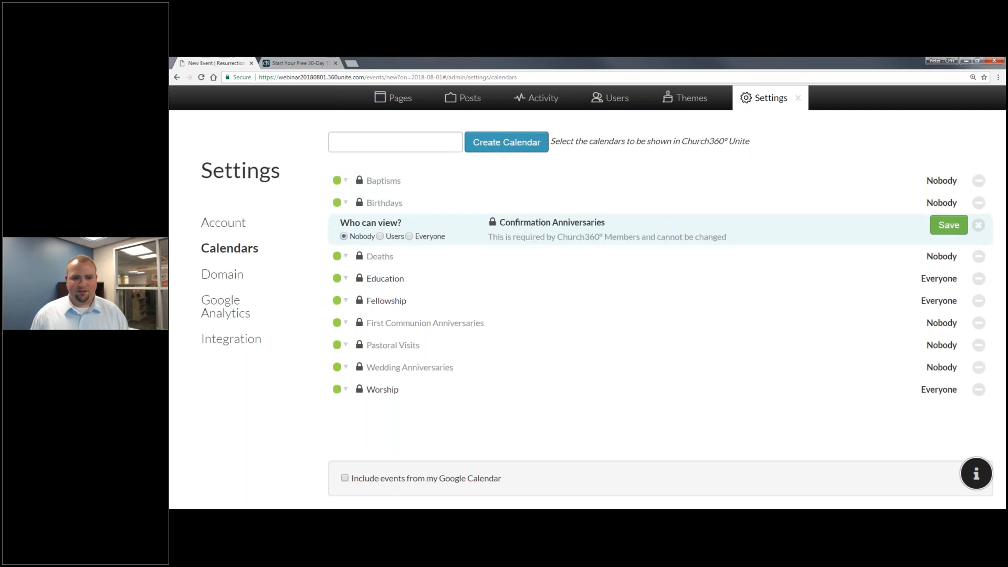
left_click(400, 204)
left_click(400, 215)
left_click(948, 203)
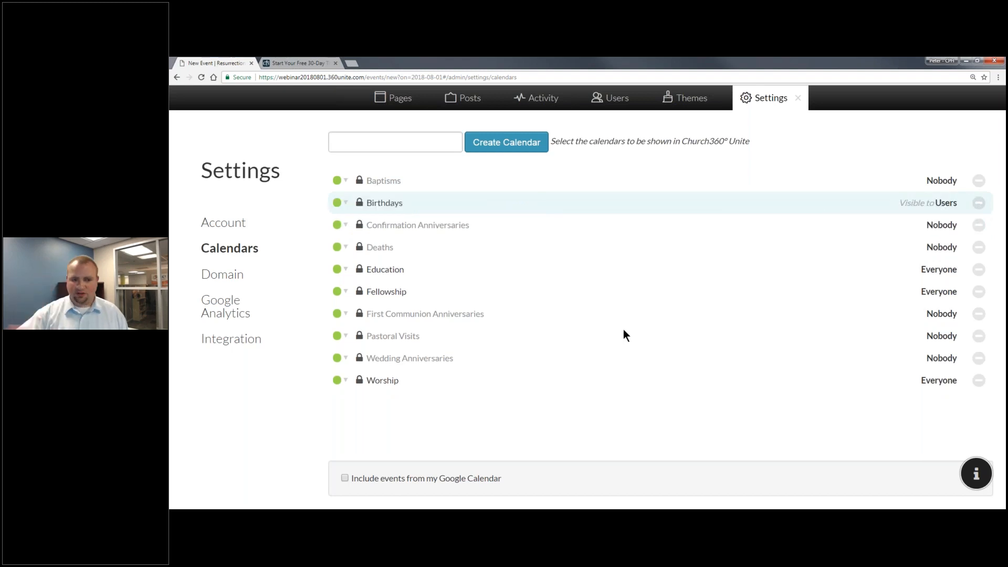
Colour Worship red and Fellowship dark blue, leave Education unchanged, and close Settings.
left_click(345, 380)
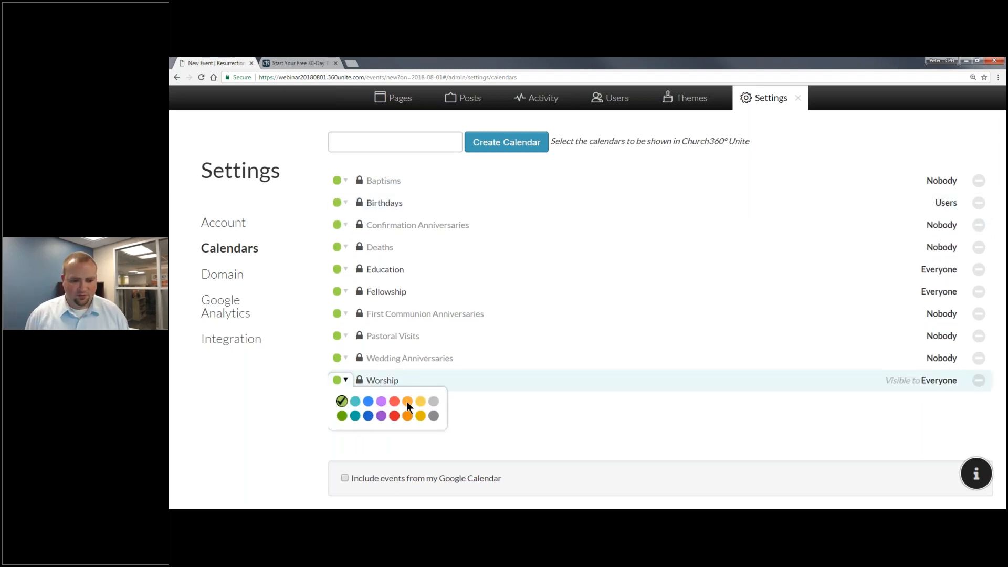
left_click(394, 416)
left_click(339, 292)
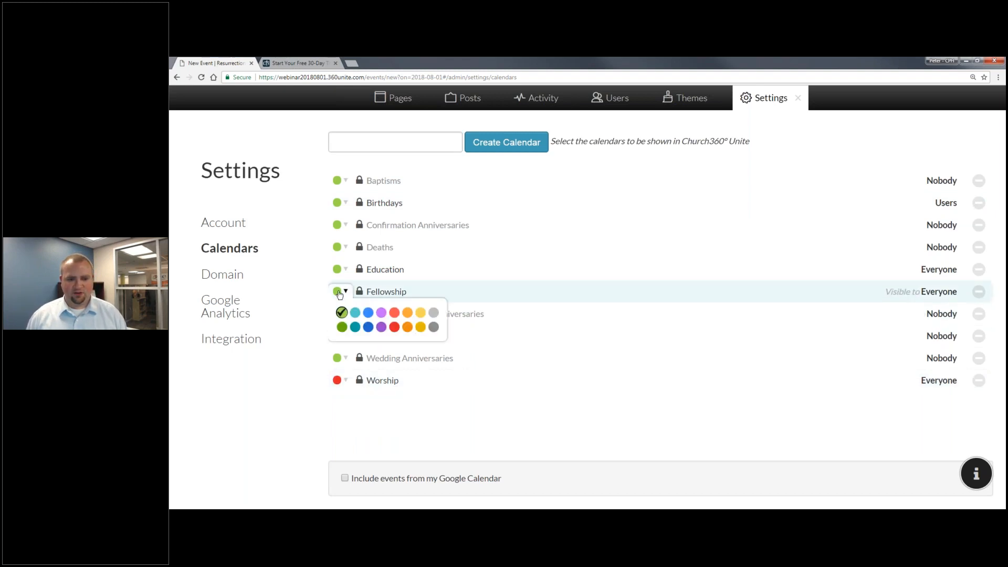
left_click(368, 327)
left_click(343, 269)
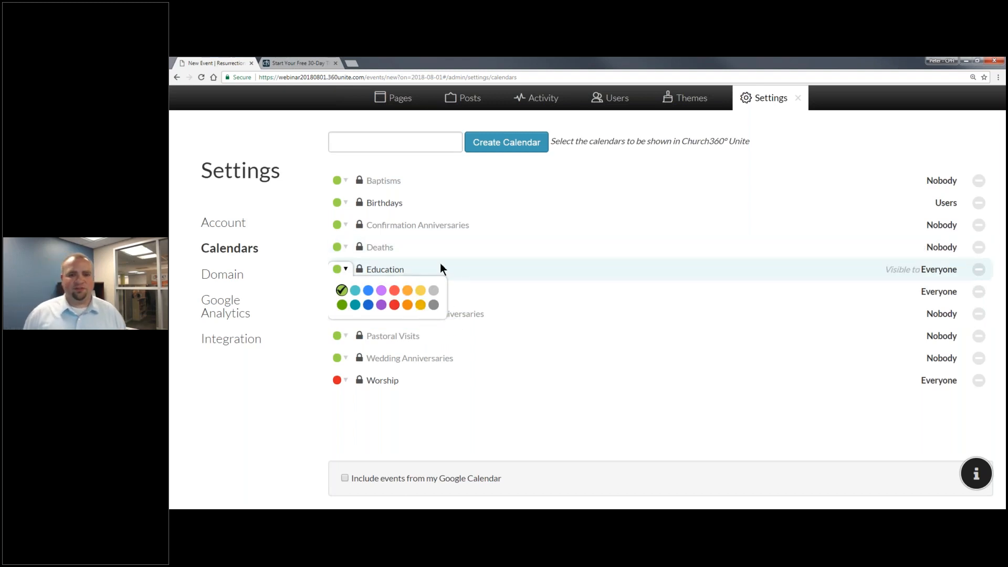
left_click(423, 405)
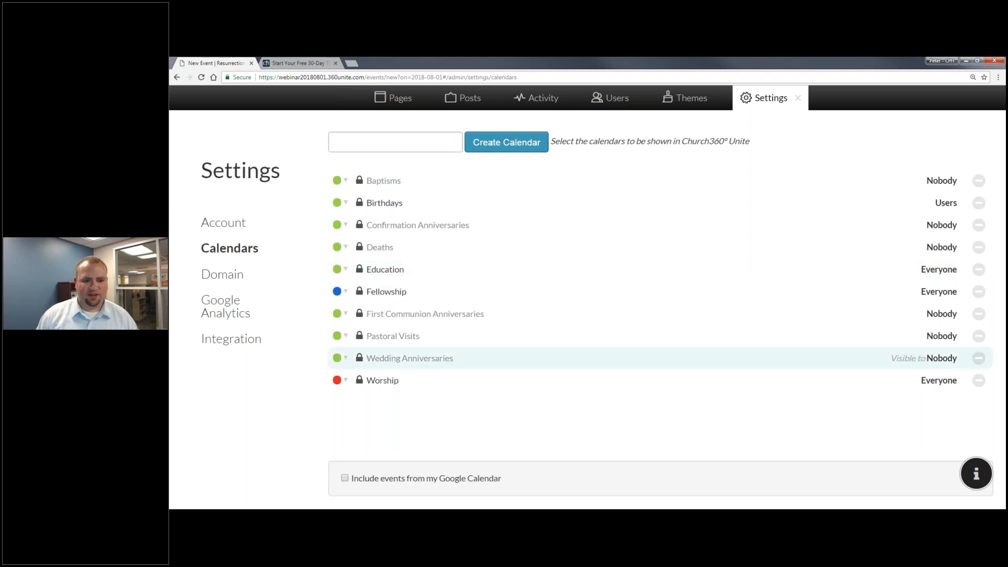
left_click(798, 99)
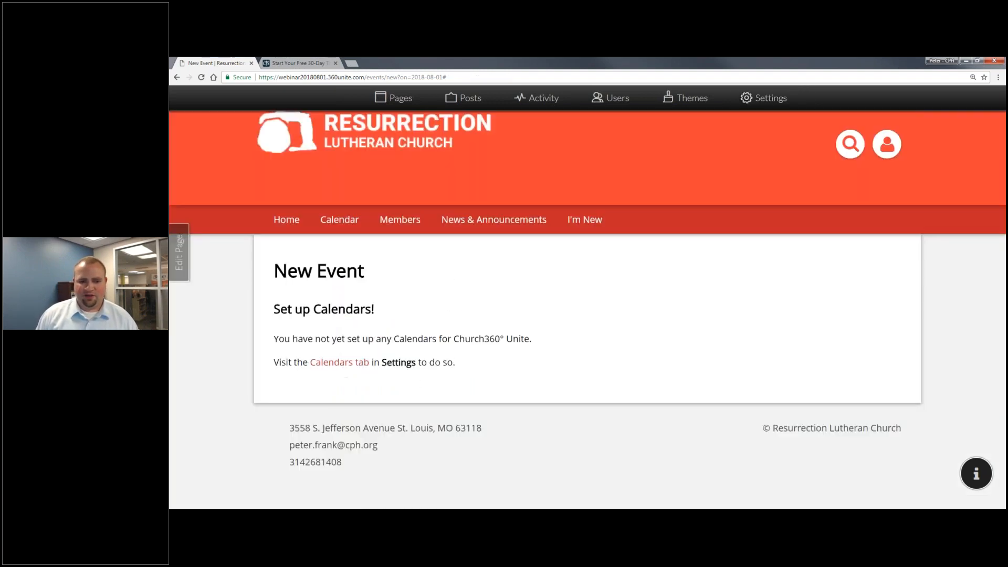
Start a new event titled Worship on the Worship calendar, located in the Sanctuary.
left_click(361, 230)
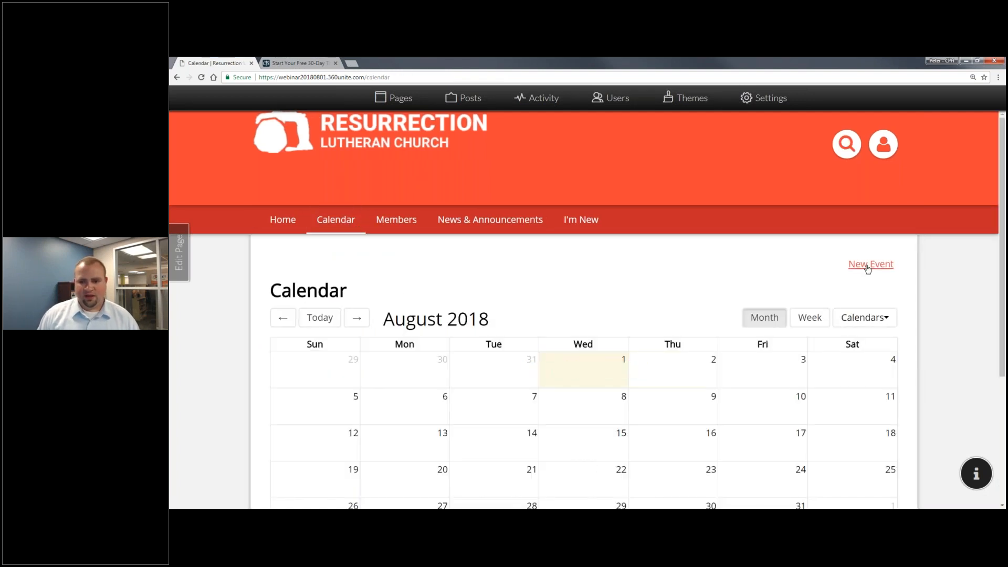
left_click(870, 265)
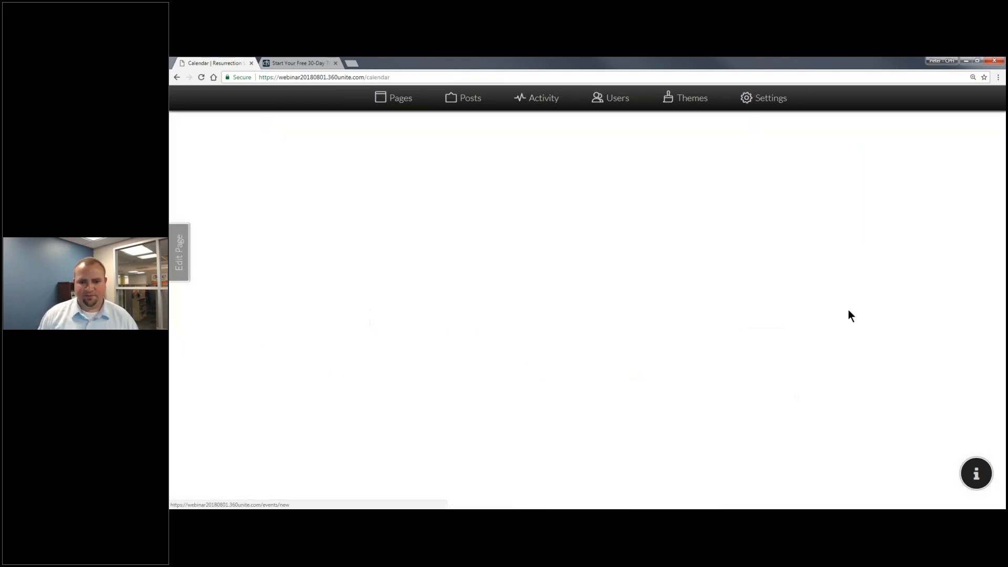
scroll(411, 270, "down", 2)
triple_click(393, 192)
type("Worship")
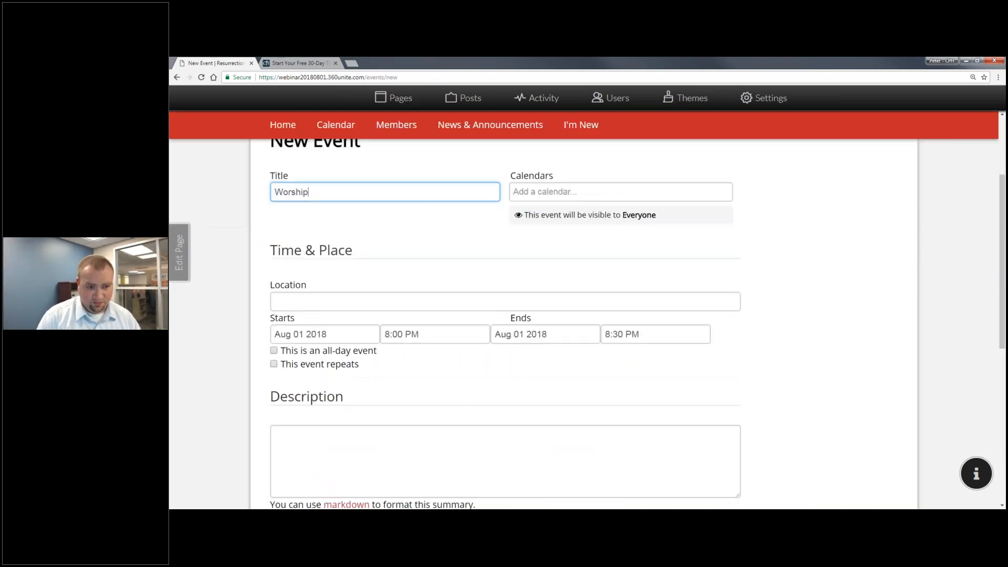
left_click(580, 194)
type("w")
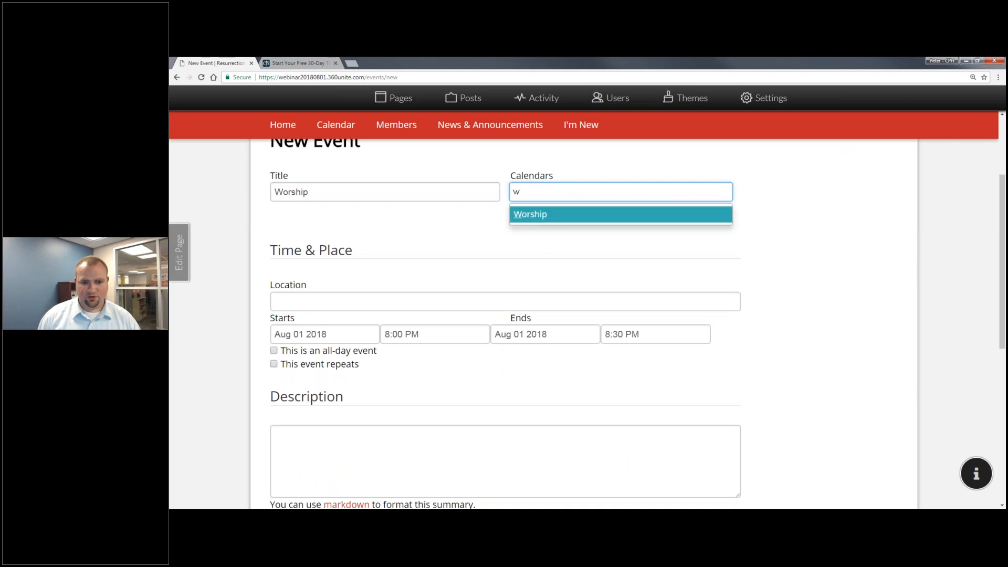
left_click(552, 215)
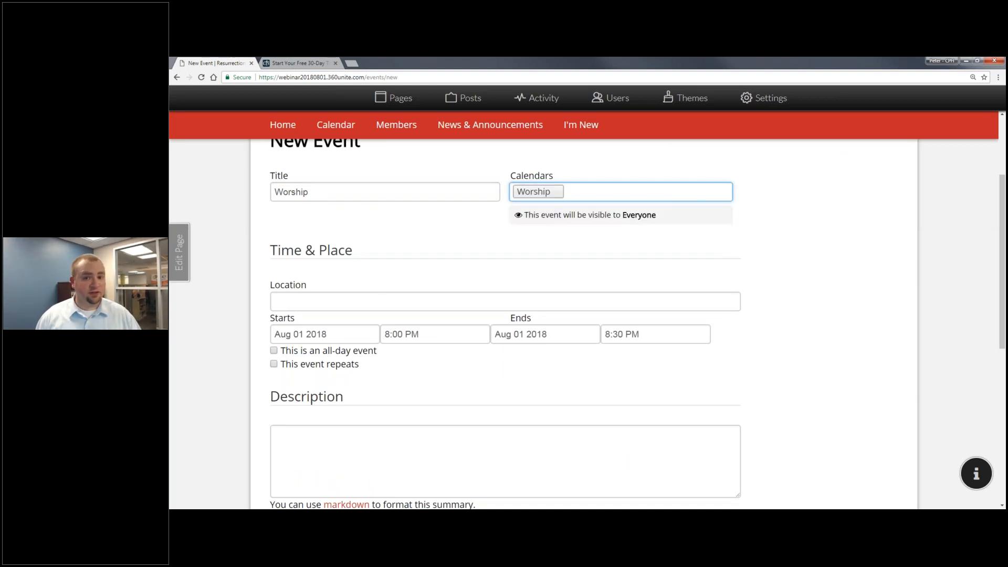
scroll(502, 261, "down", 1)
left_click(502, 260)
type("Sanctuary")
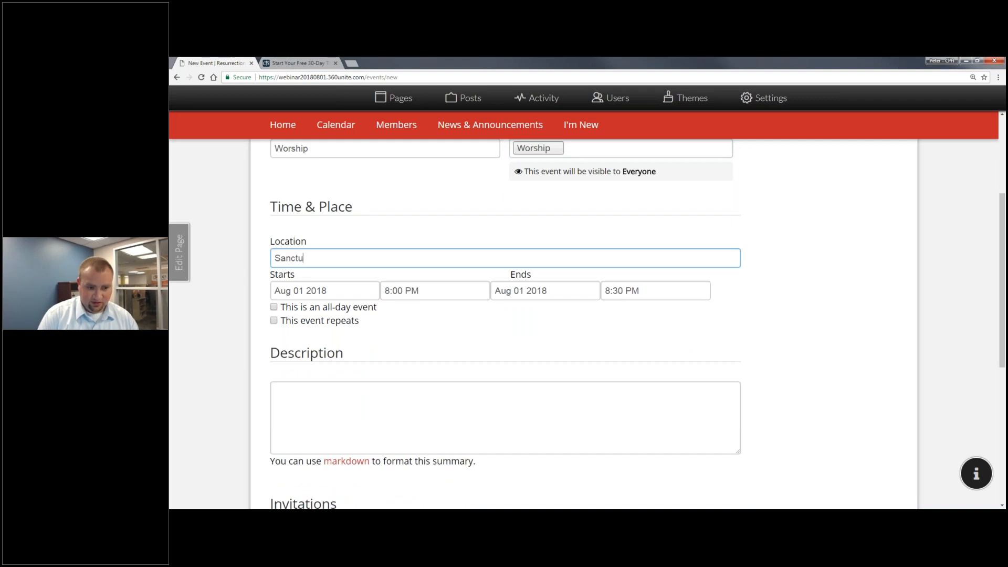
Set the event's start date to Aug 5, 2018.
left_click(361, 287)
key("ctrl+shift+Left")
key("ctrl+shift+Left")
key("ctrl+shift+Left")
key("BackSpace")
type("Au")
key("BackSpace")
key("BackSpace")
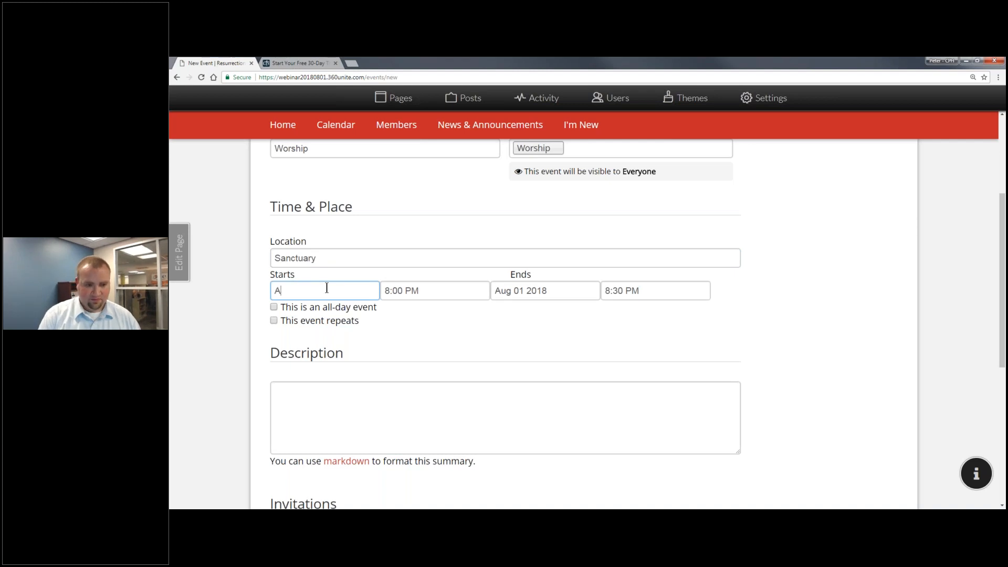
left_click(307, 321)
left_click(311, 291)
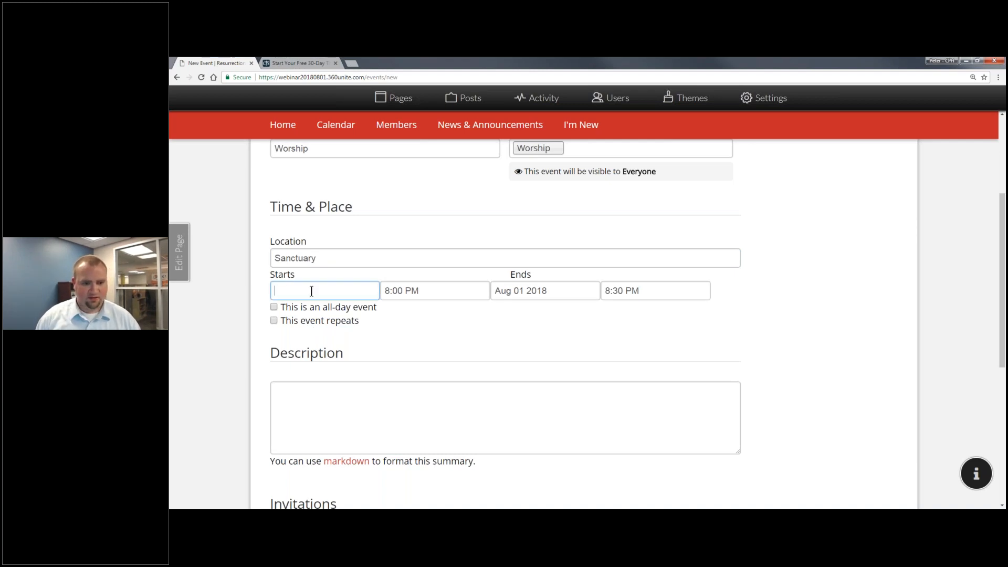
left_click(396, 324)
left_click(412, 291)
left_click(317, 288)
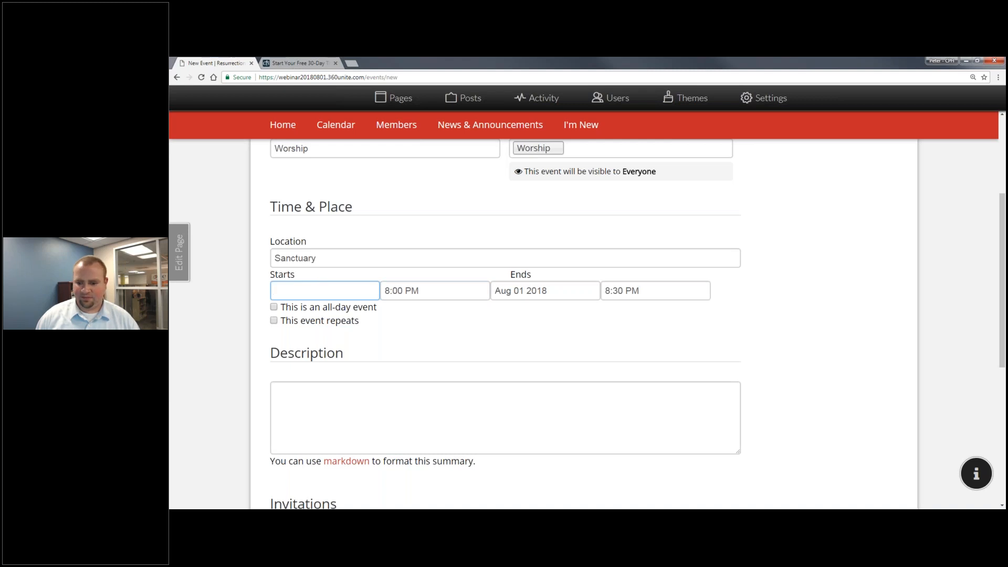
left_click(983, 517)
left_click(314, 288)
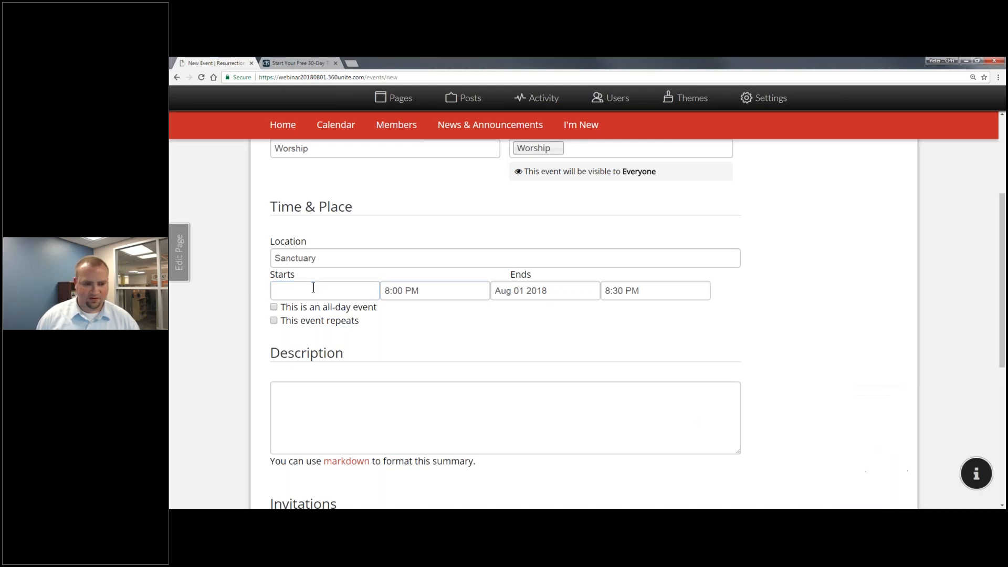
type("Aug")
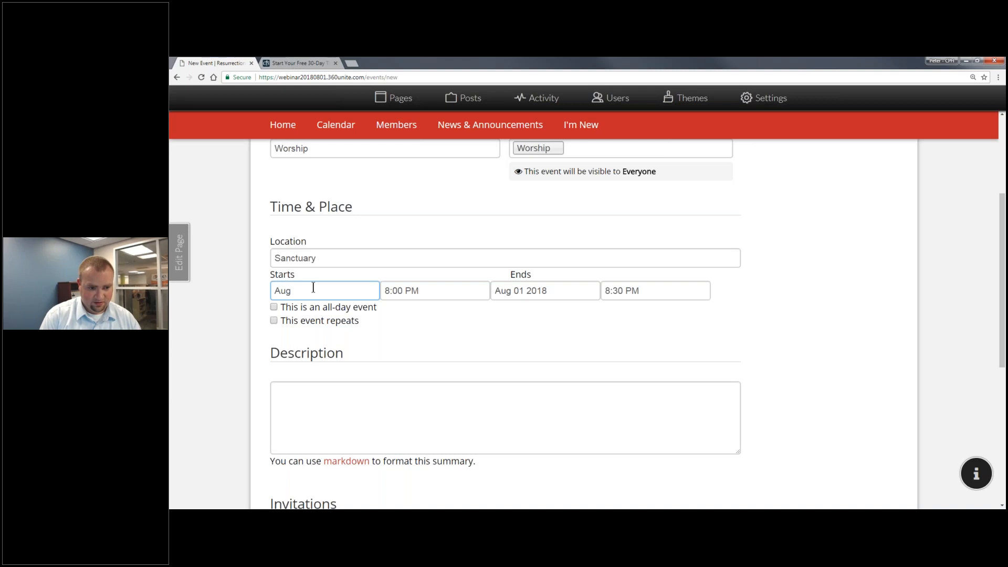
type(" 5, 20")
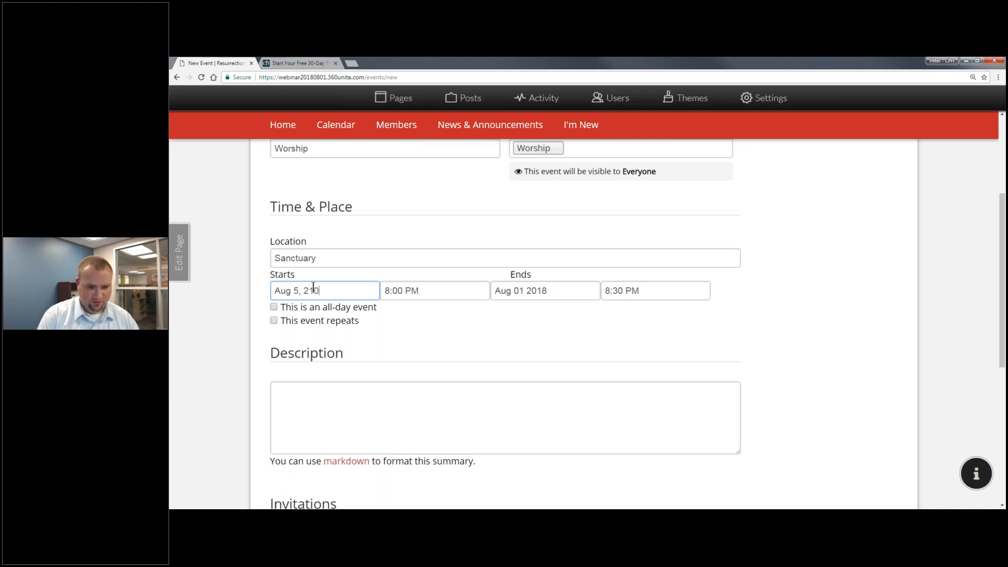
type("18")
key("Tab")
key("Tab")
key("Tab")
Set the end date to Aug 05 and the times to 8:00 AM–9:00 AM.
left_click(540, 289)
key("Left")
key("Left")
key("Left")
key("Left")
key("BackSpace")
type("5")
left_click_drag(404, 290, 411, 290)
type("A")
left_click_drag(612, 290, 604, 291)
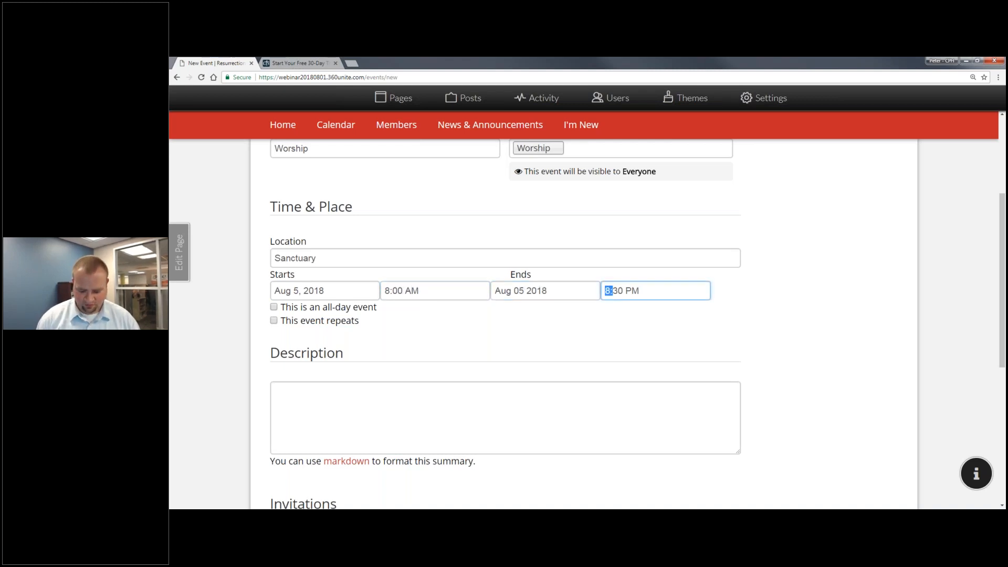
key("shift+Right")
type("9:0")
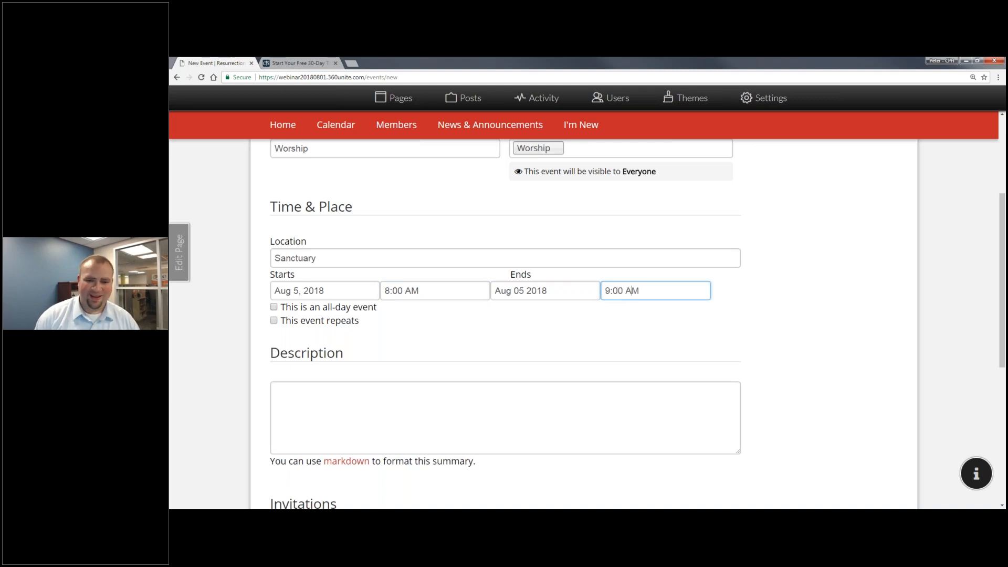
Make the event repeat with only a 1 day before reminder, and create it.
left_click(348, 321)
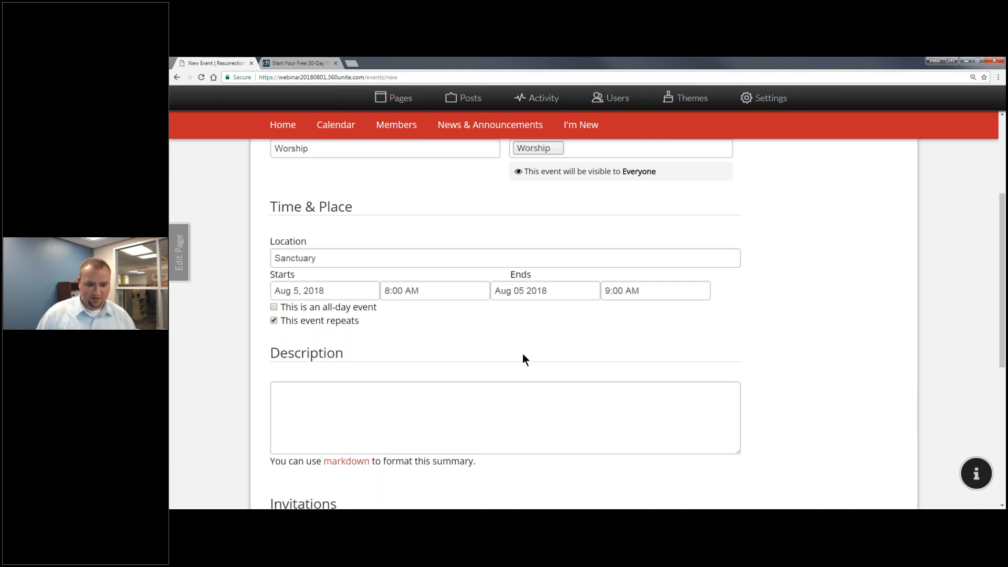
scroll(433, 314, "down", 4)
scroll(403, 304, "up", 5)
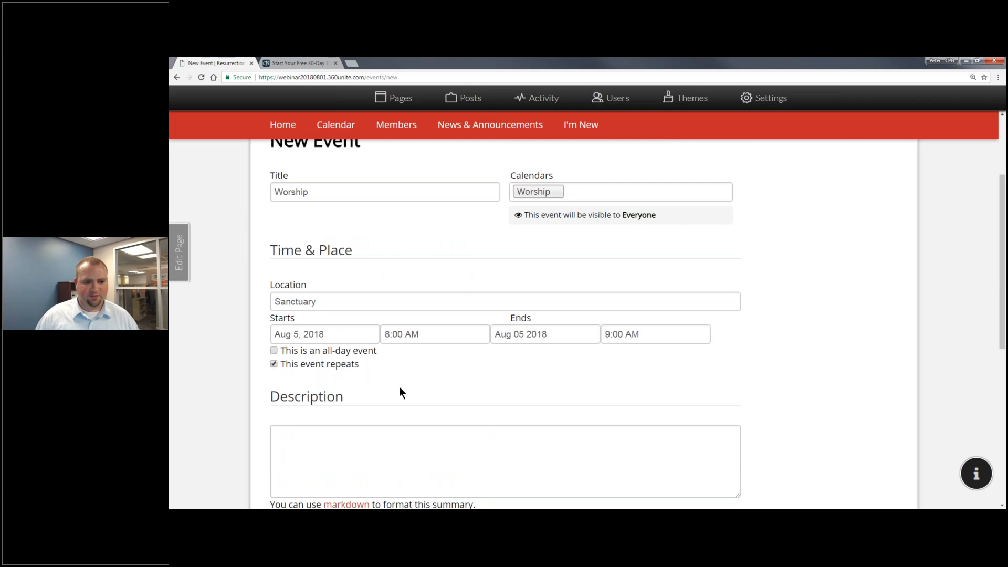
scroll(401, 393, "down", 5)
scroll(314, 266, "up", 4)
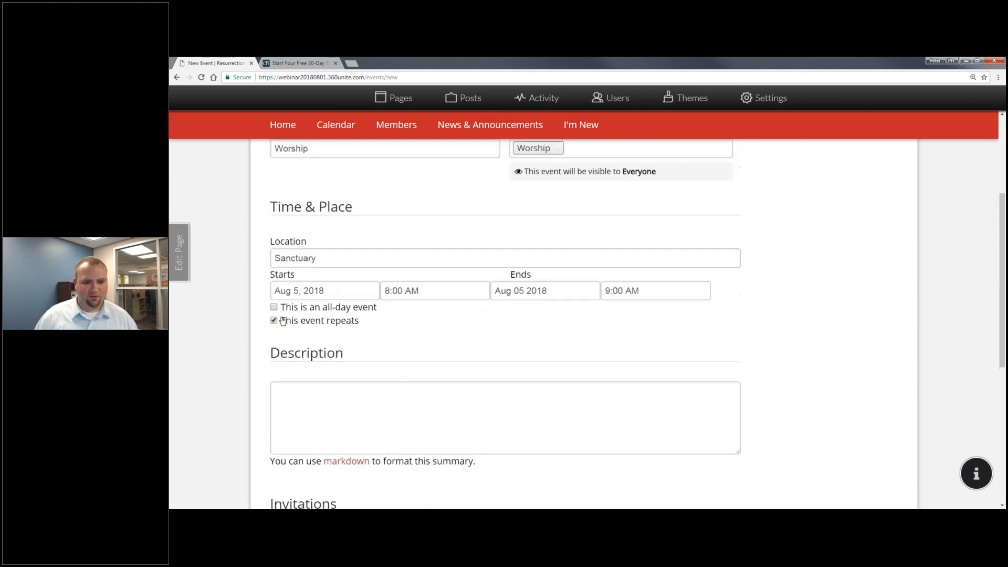
scroll(392, 352, "down", 3)
scroll(390, 353, "down", 2)
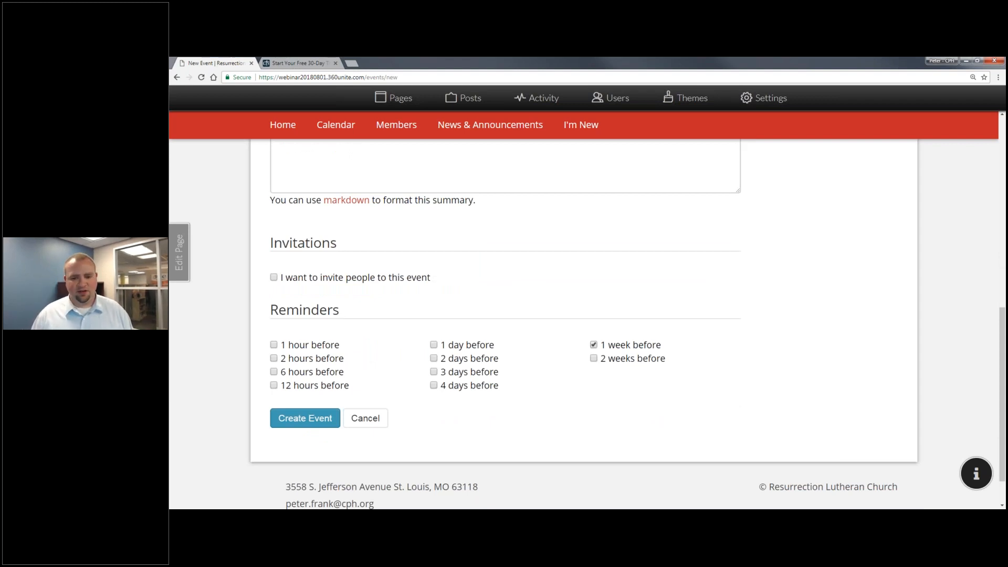
left_click(434, 345)
left_click(594, 344)
left_click(319, 419)
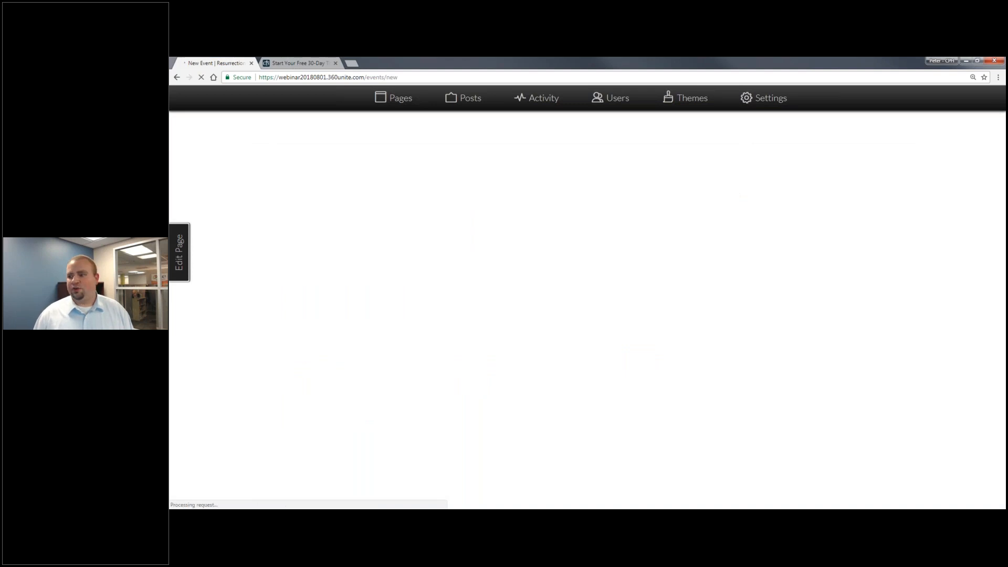
Mark the event as repeating, pick August 5 as start date, and change PM to AM.
scroll(366, 335, "down", 2)
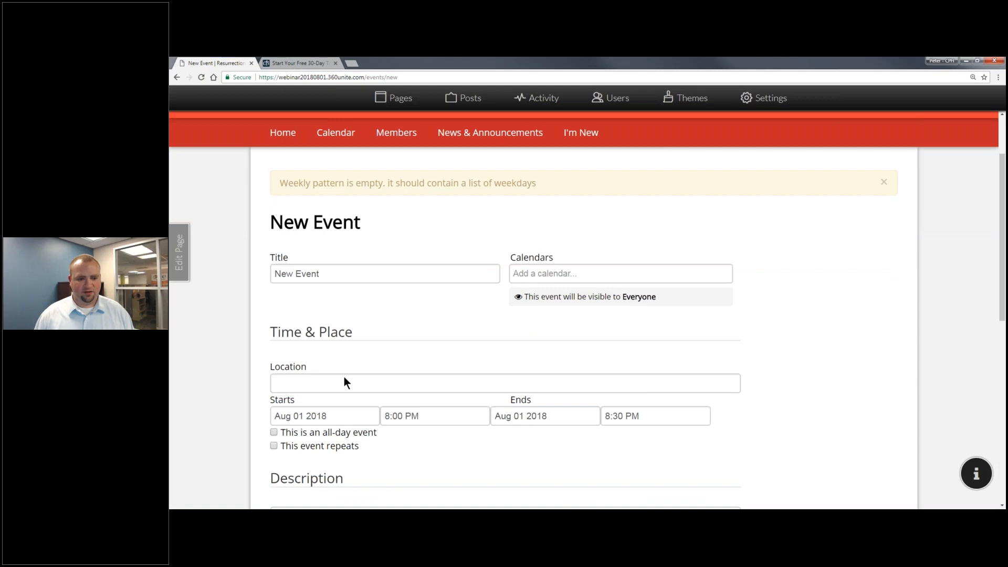
scroll(345, 376, "down", 3)
left_click(274, 315)
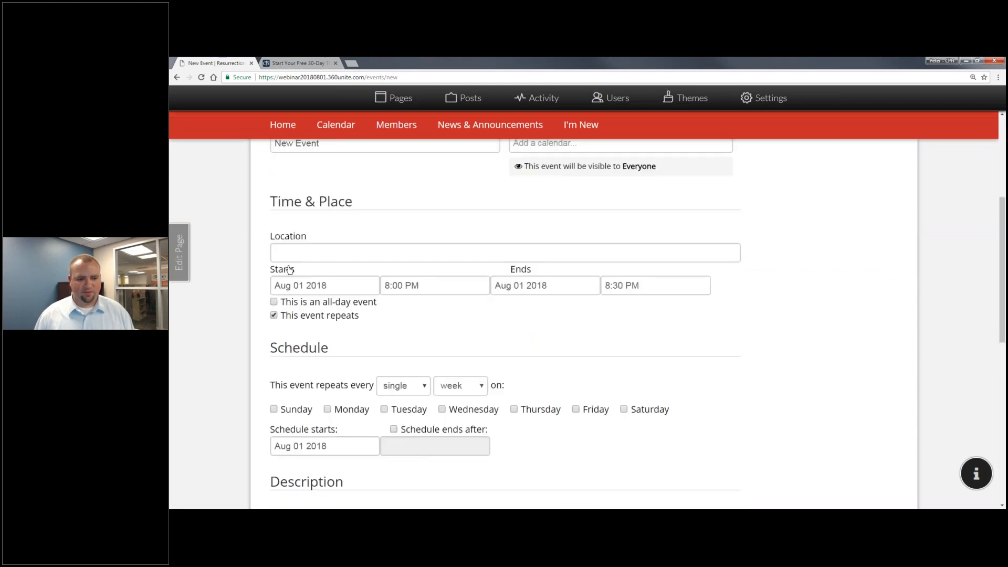
double_click(309, 285)
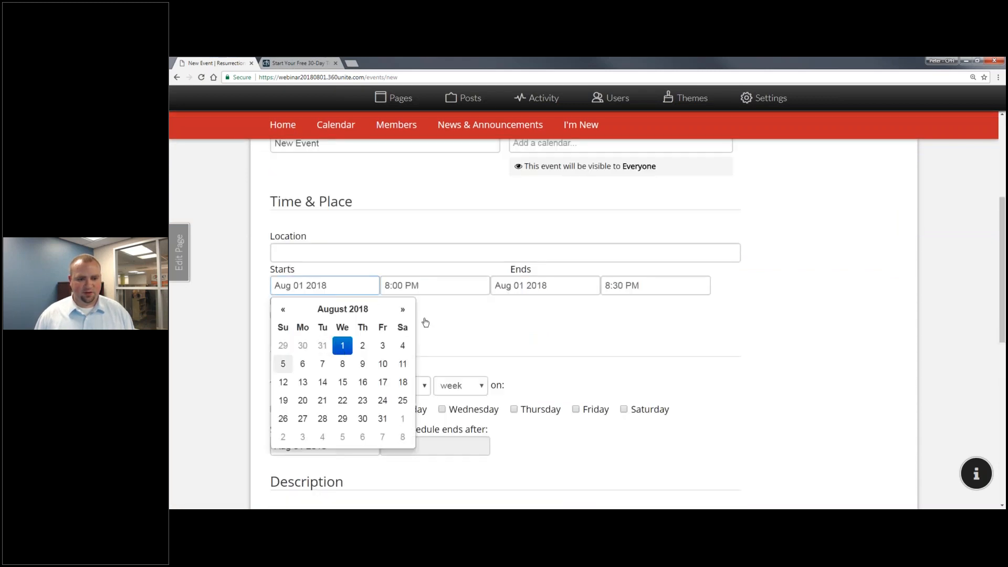
left_click(283, 364)
left_click(512, 285)
double_click(411, 285)
type("a")
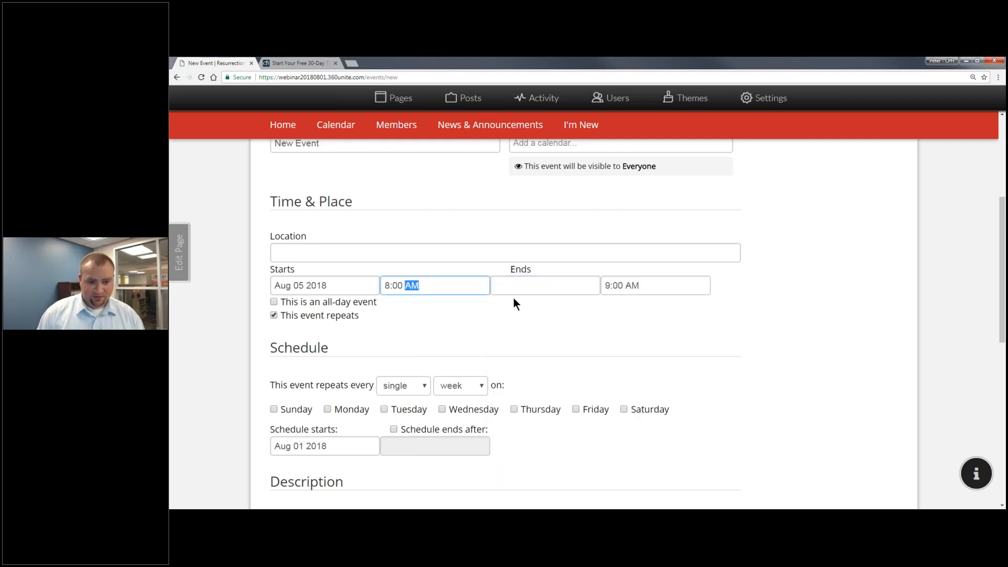
left_click(642, 290)
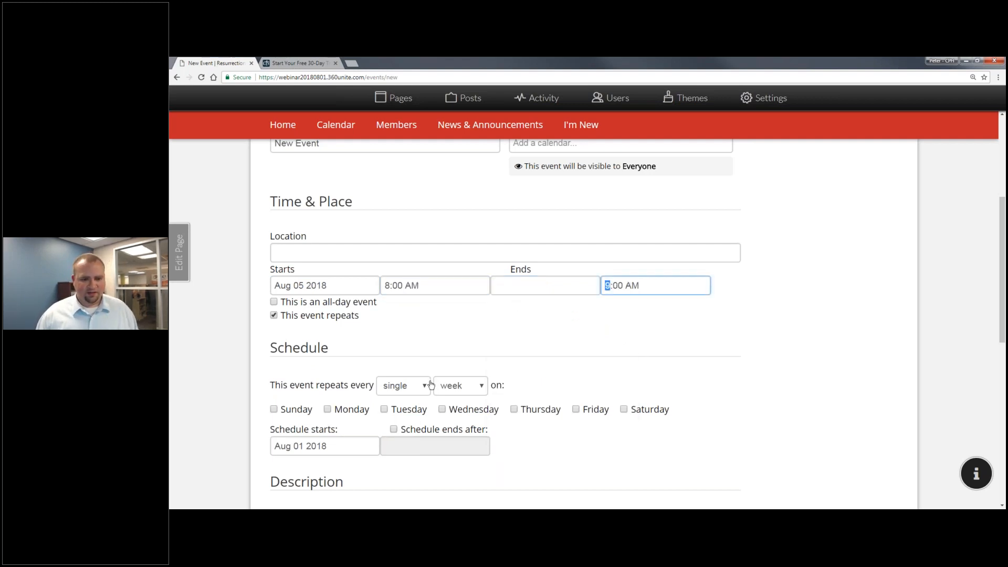
Set the event to repeat every Sunday and resubmit it.
scroll(368, 326, "down", 3)
left_click(273, 285)
left_click(273, 279)
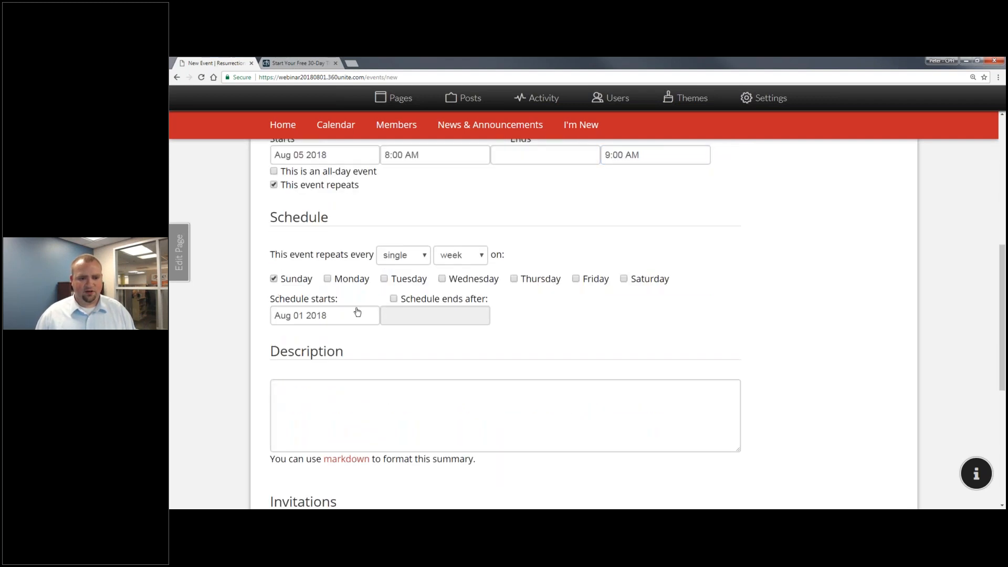
scroll(354, 391, "down", 3)
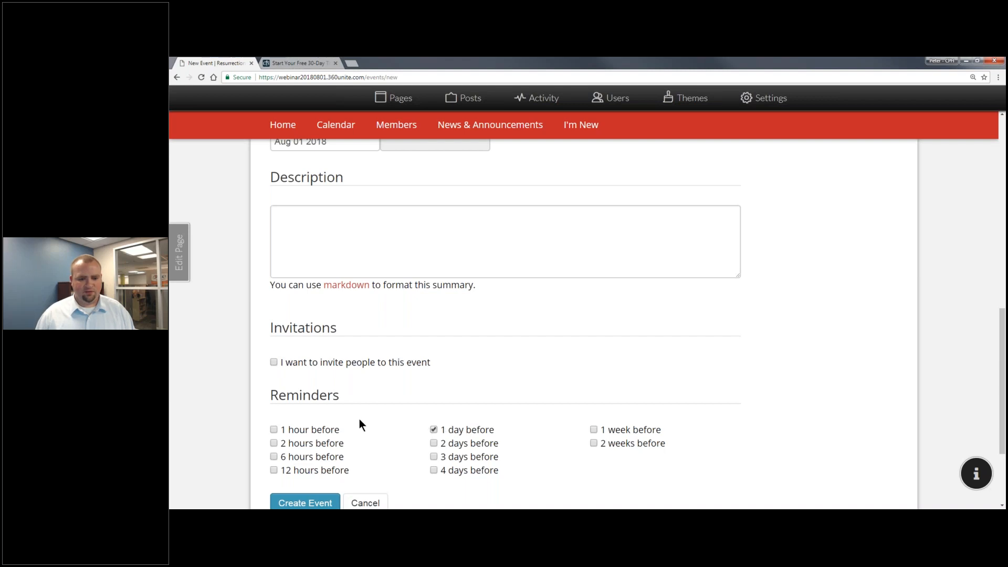
scroll(359, 419, "down", 2)
left_click(305, 372)
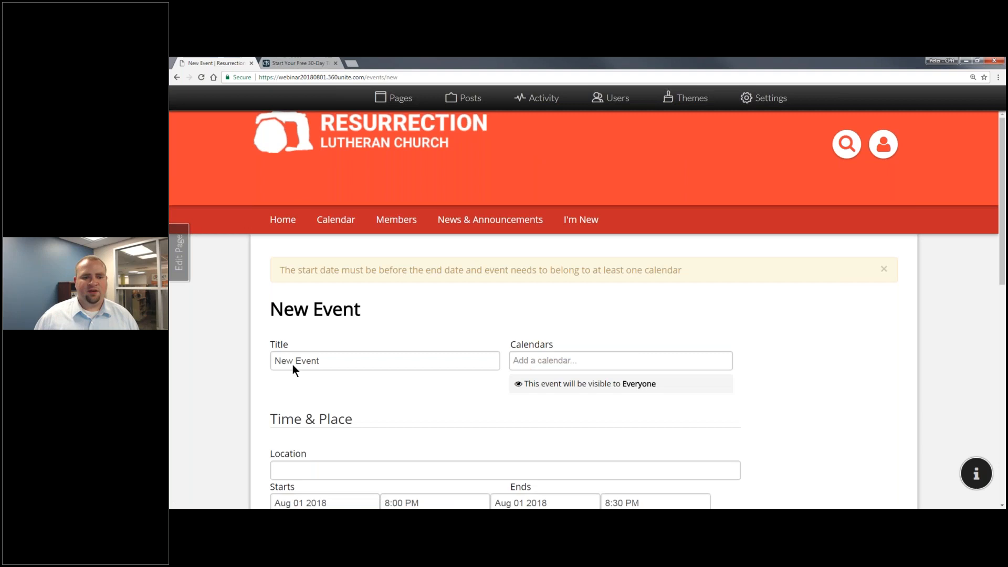
Title the event Worship, assign the Worship calendar, and set location to Sanctuary.
scroll(343, 354, "down", 2)
triple_click(336, 231)
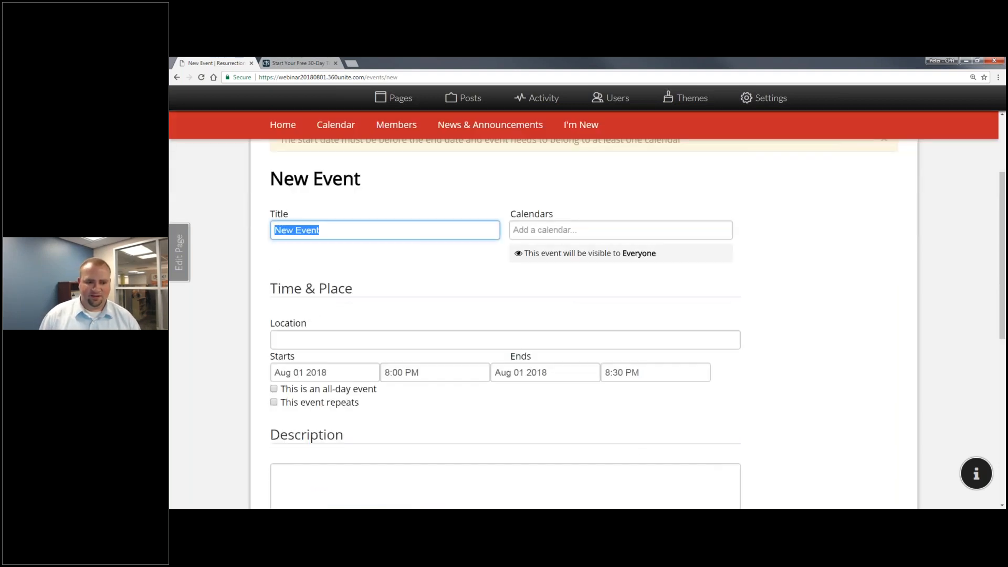
type("Wors")
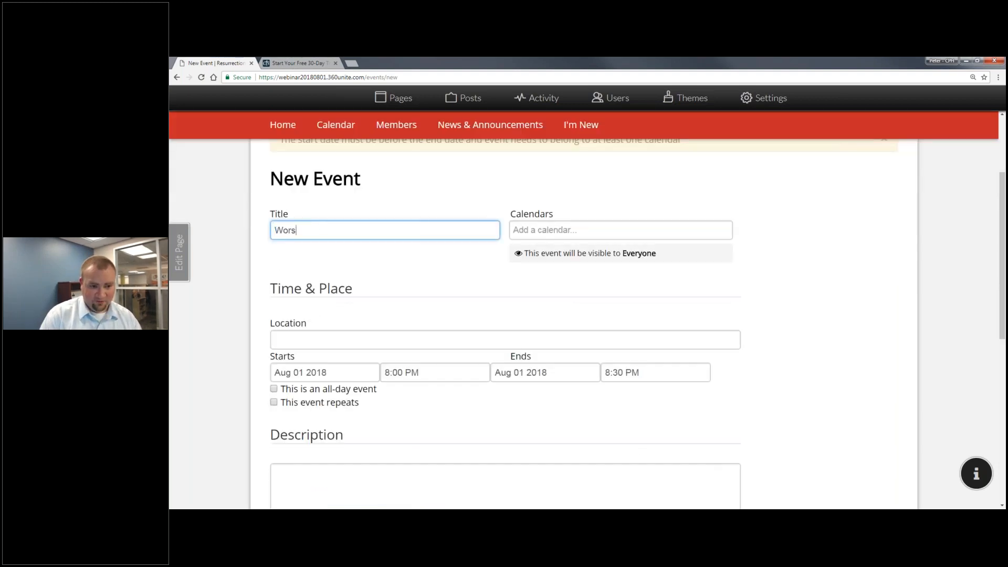
type("huip")
key("Tab")
type("Wo")
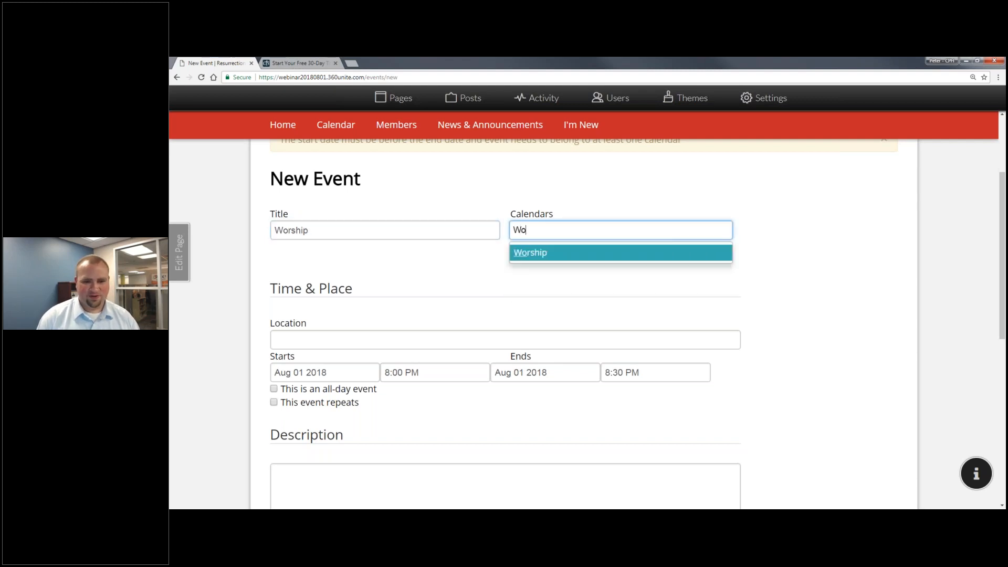
key("Tab")
type("Sac")
key("BackSpace")
type("nctura")
key("BackSpace")
key("BackSpace")
type("ary")
key("Tab")
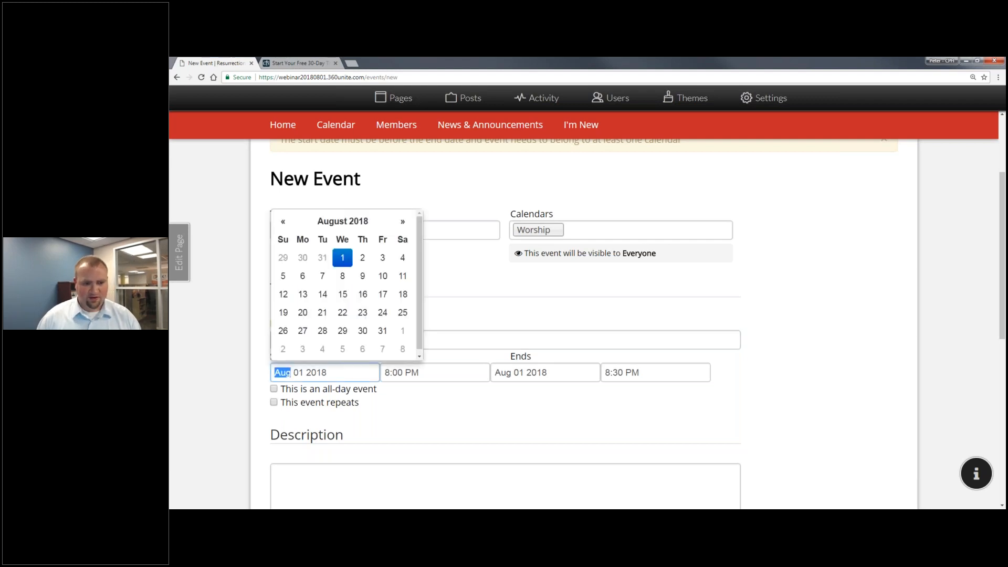
Set Aug 5 with an AM start, repeating, 1 day before reminder, and create the event.
left_click(283, 276)
left_click(411, 372)
type("a")
key("Tab")
key("Tab")
left_click(326, 403)
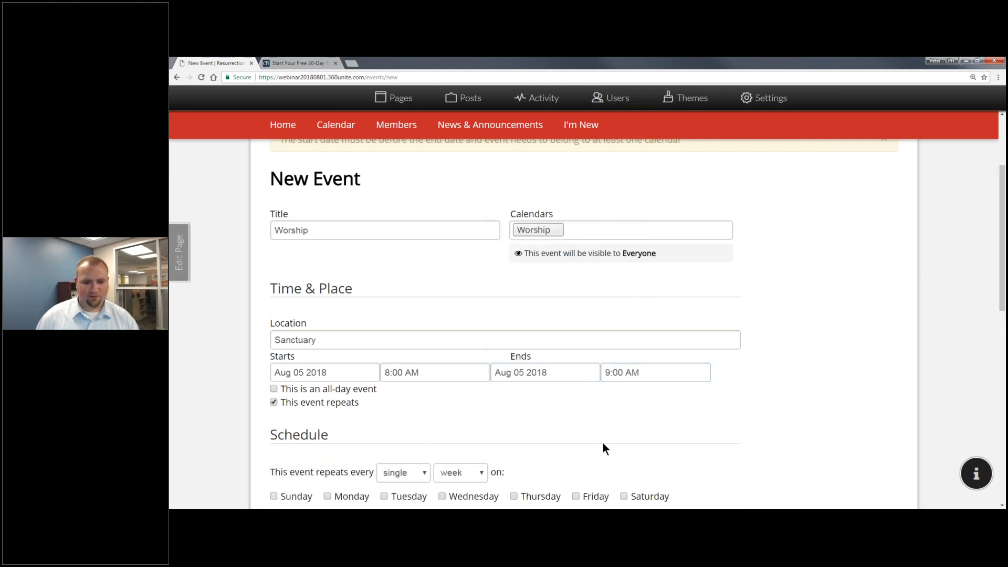
scroll(603, 442, "down", 3)
scroll(370, 383, "down", 5)
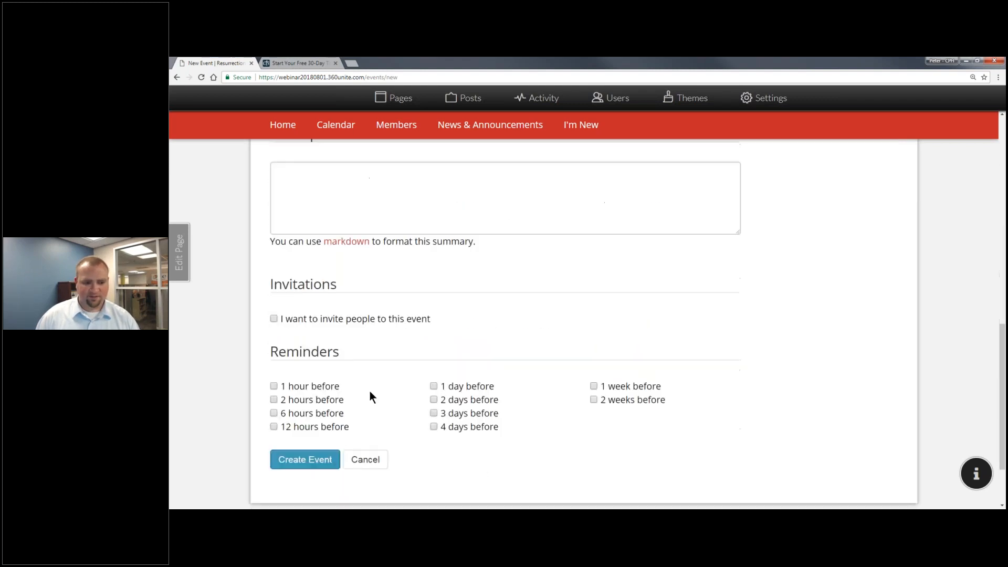
left_click(450, 386)
left_click(302, 453)
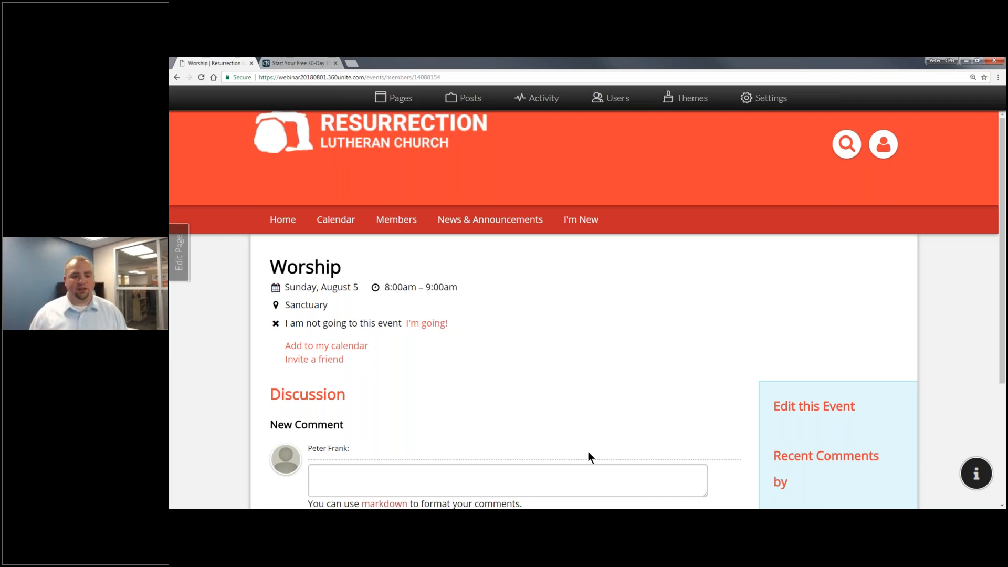
RSVP as going to the Worship event and post the comment 'Looking forward to it!'.
scroll(518, 444, "down", 3)
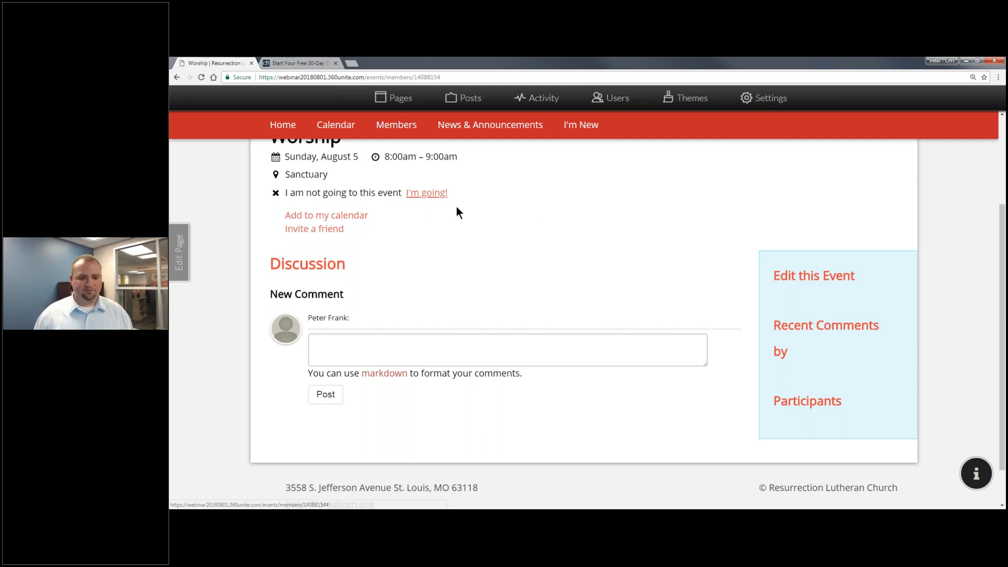
left_click(440, 194)
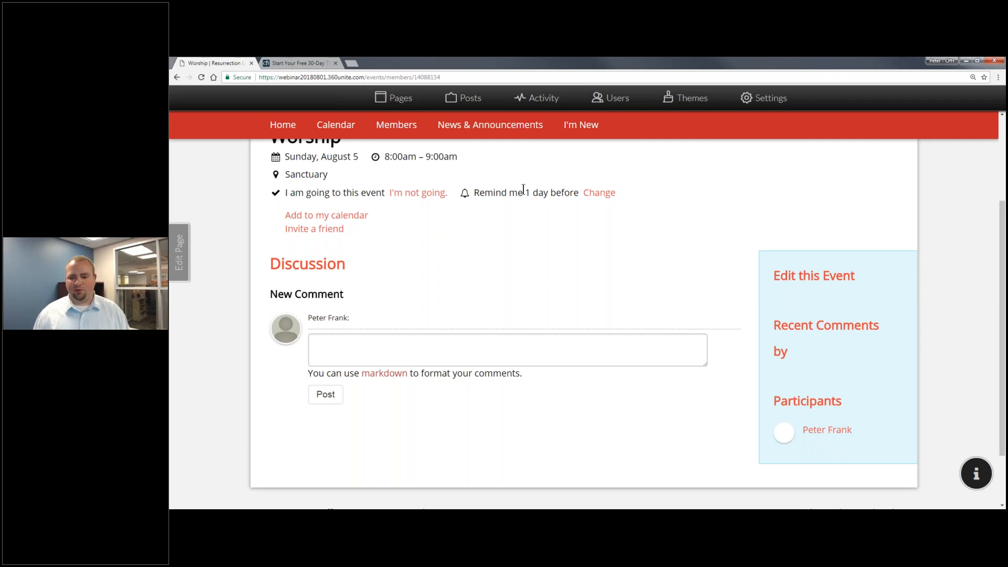
left_click(469, 352)
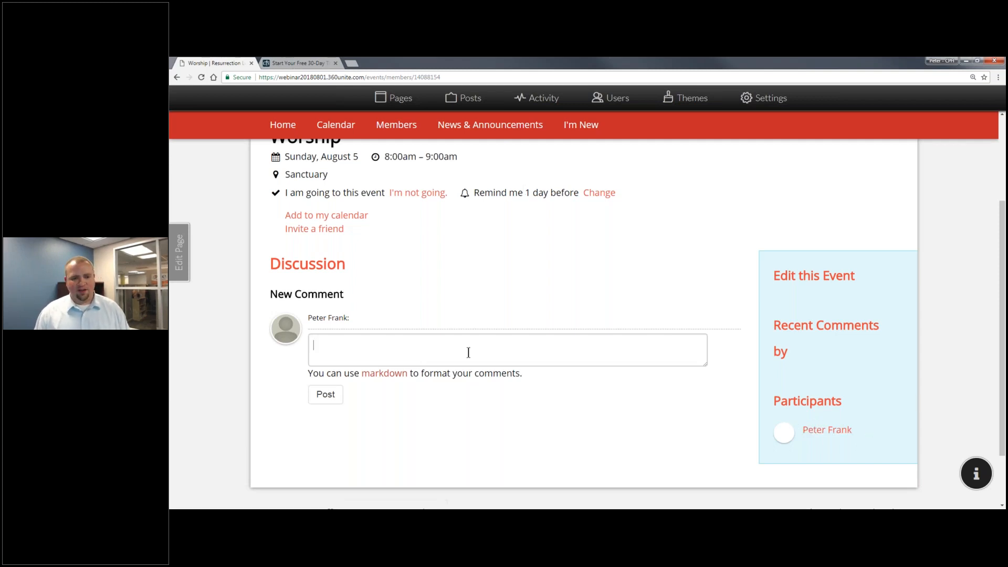
type("L")
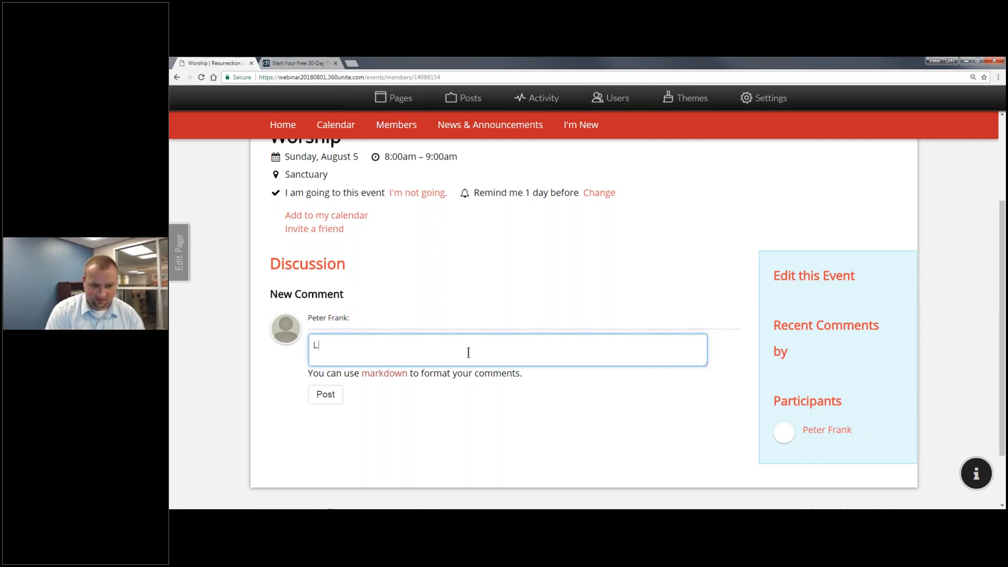
type("ooking forward to it!")
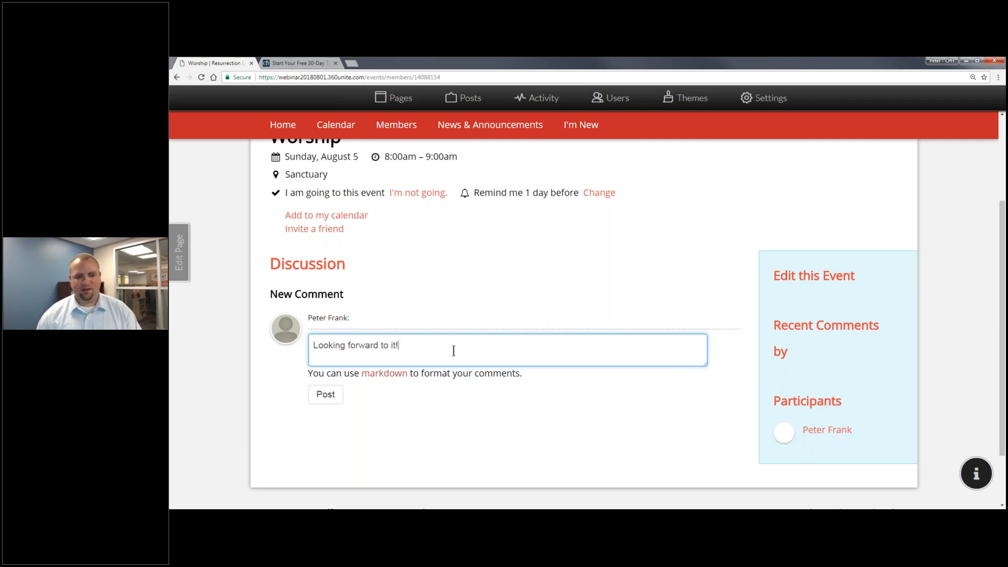
left_click(325, 396)
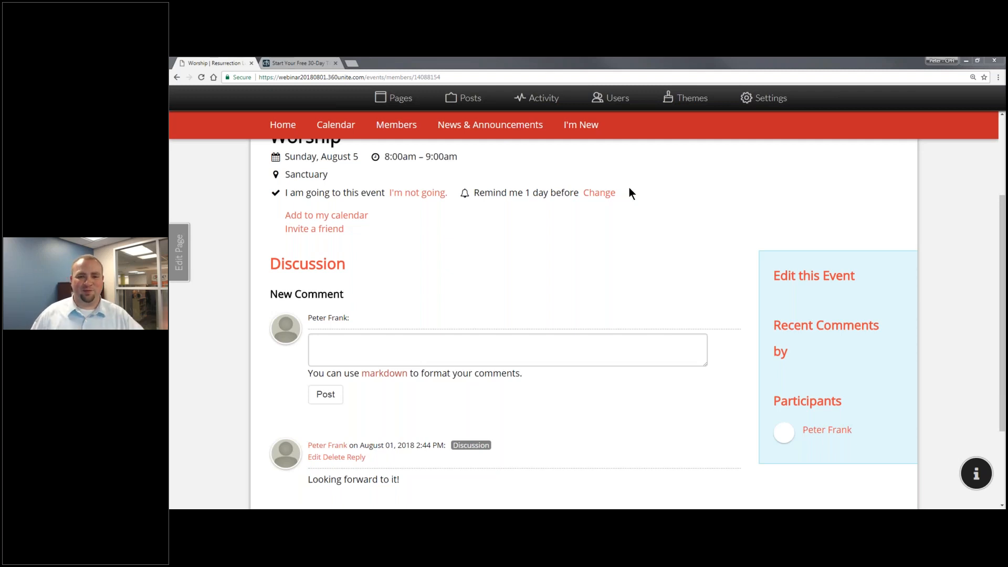
Go to the Users admin, briefly check Activity, then open the empty Add People form.
left_click(611, 98)
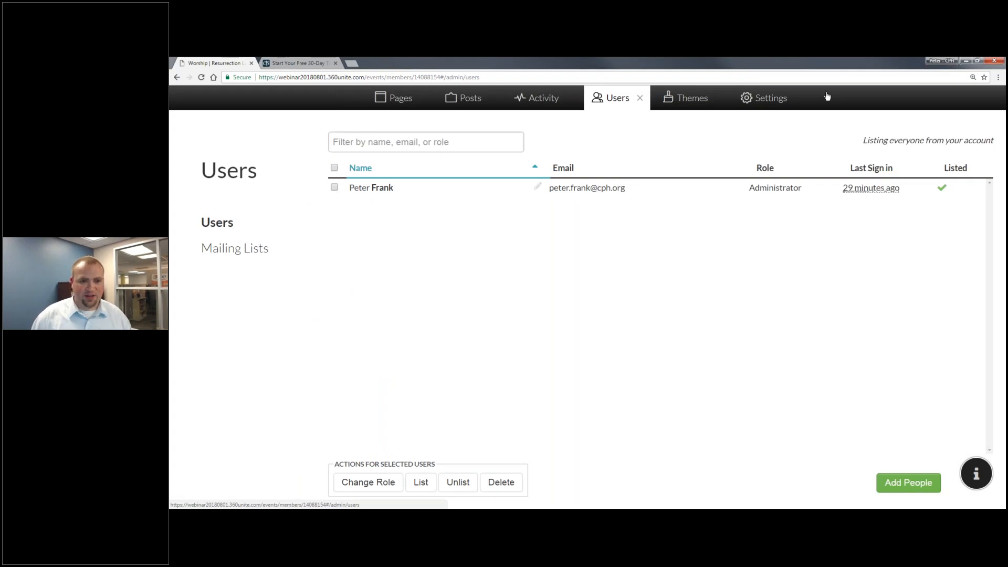
left_click(547, 99)
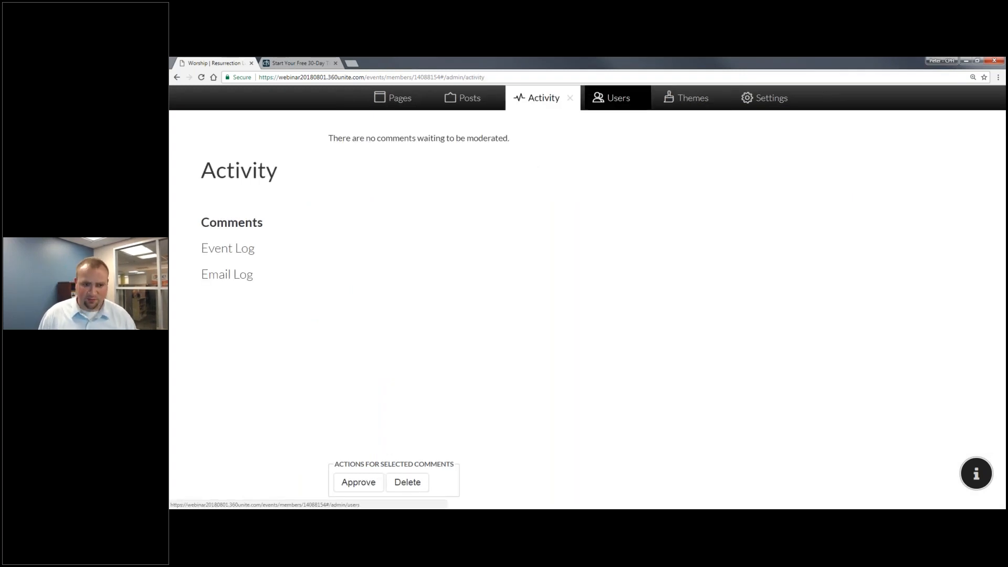
left_click(612, 99)
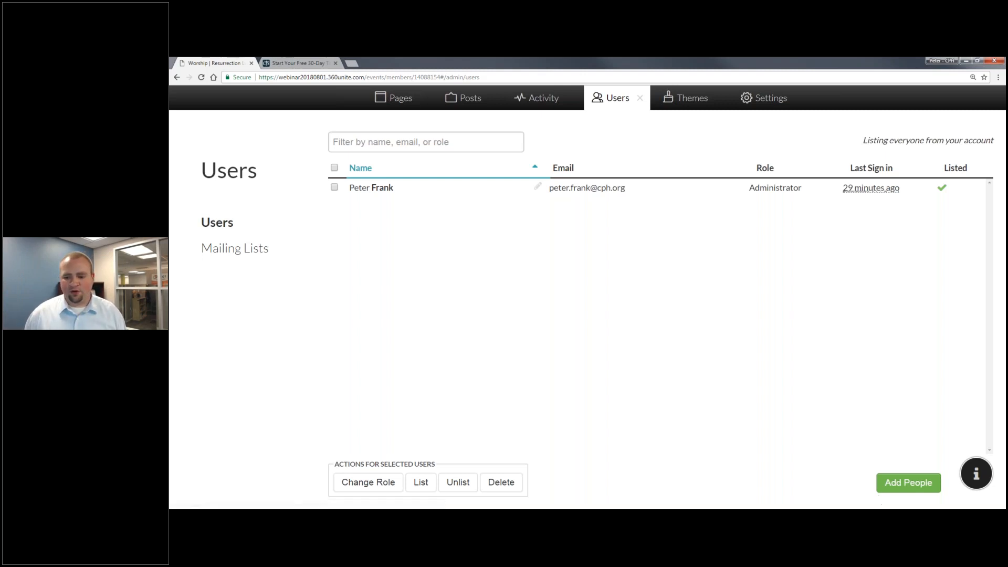
left_click(893, 483)
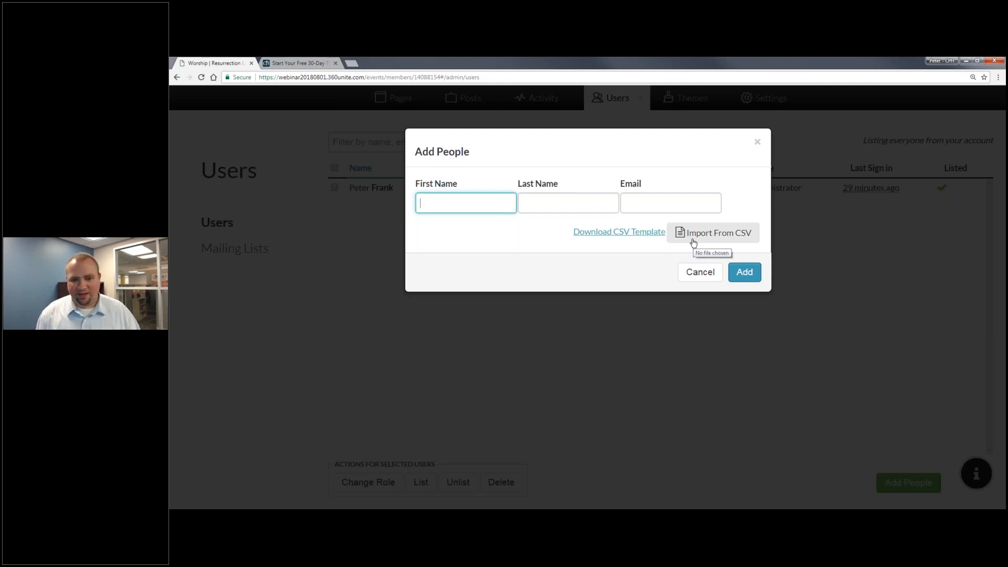
Add a person with first name, last name and e-mail, then open their Change Role dialog.
type("John")
type("Doe")
key("Tab")
type("Jo")
key("BackSpace")
key("BackSpace")
key("BackSpace")
type("john")
key("BackSpace")
key("BackSpace")
key("BackSpace")
key("BackSpace")
key("Tab")
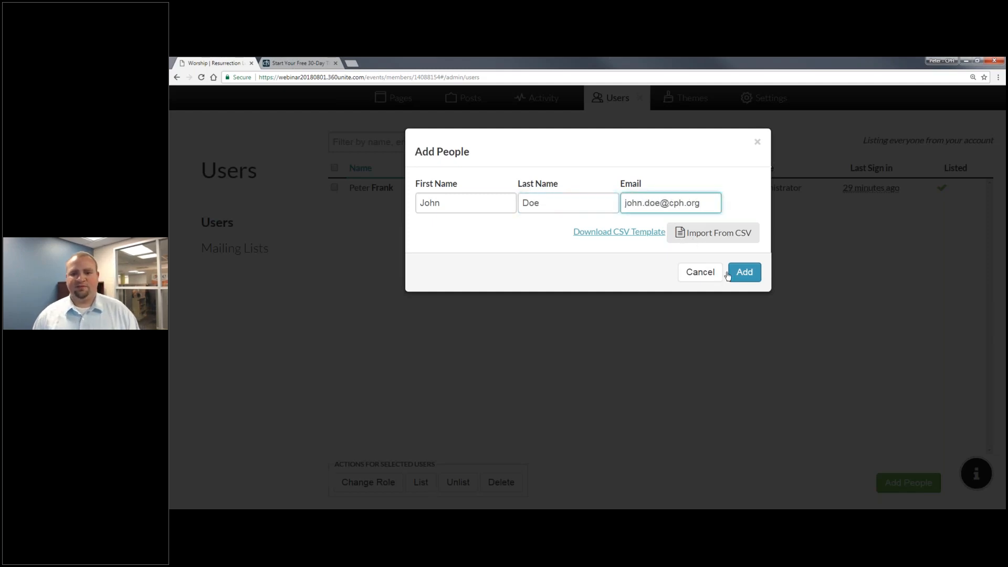
left_click(744, 281)
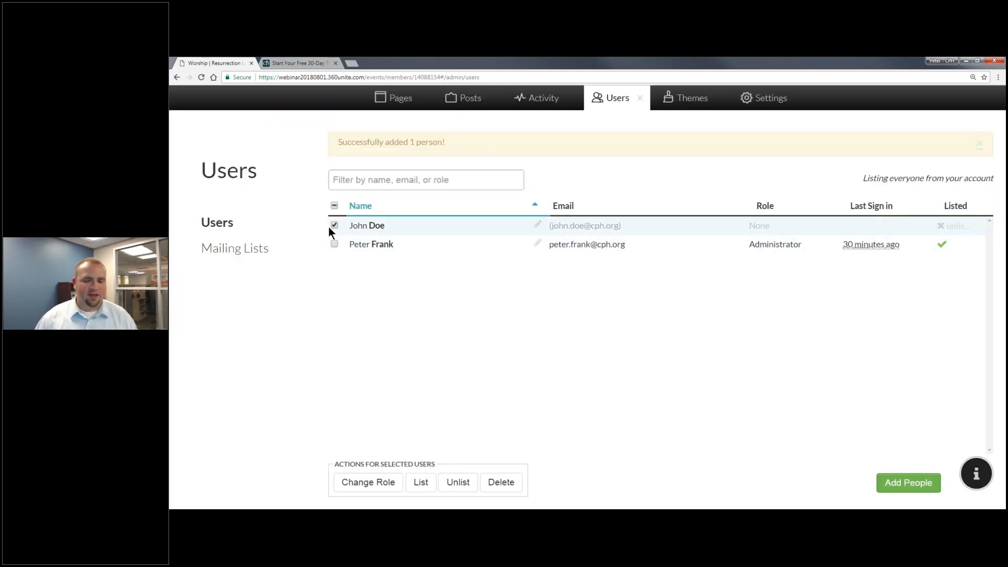
left_click(368, 480)
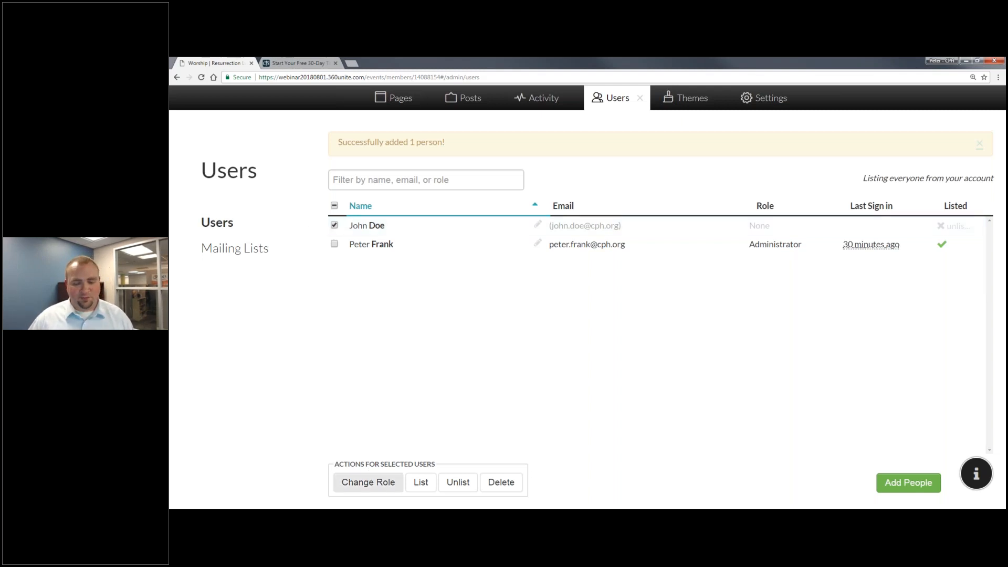
left_click(375, 478)
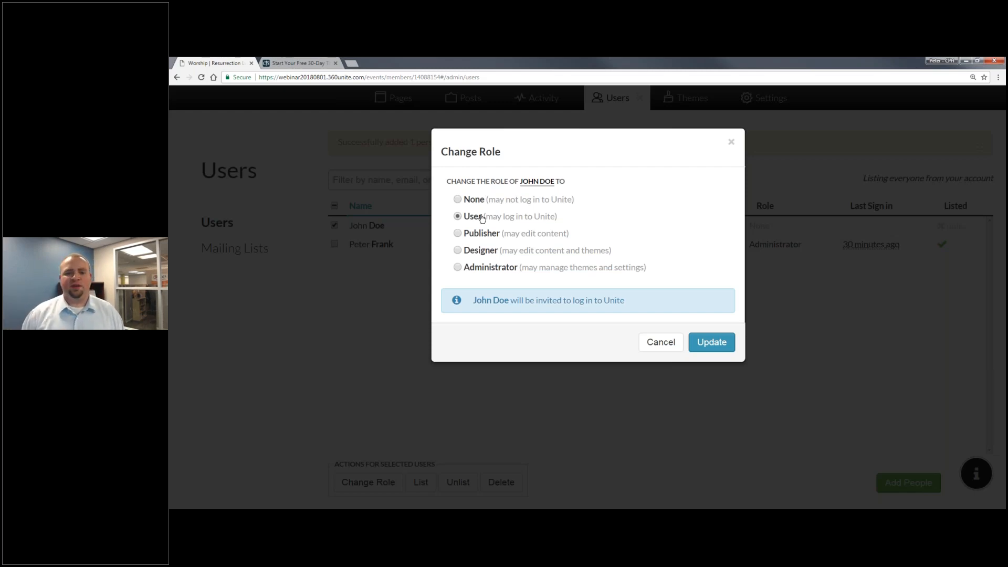
Try the Publisher, Designer and Administrator roles, then assign the User role and update.
left_click(458, 233)
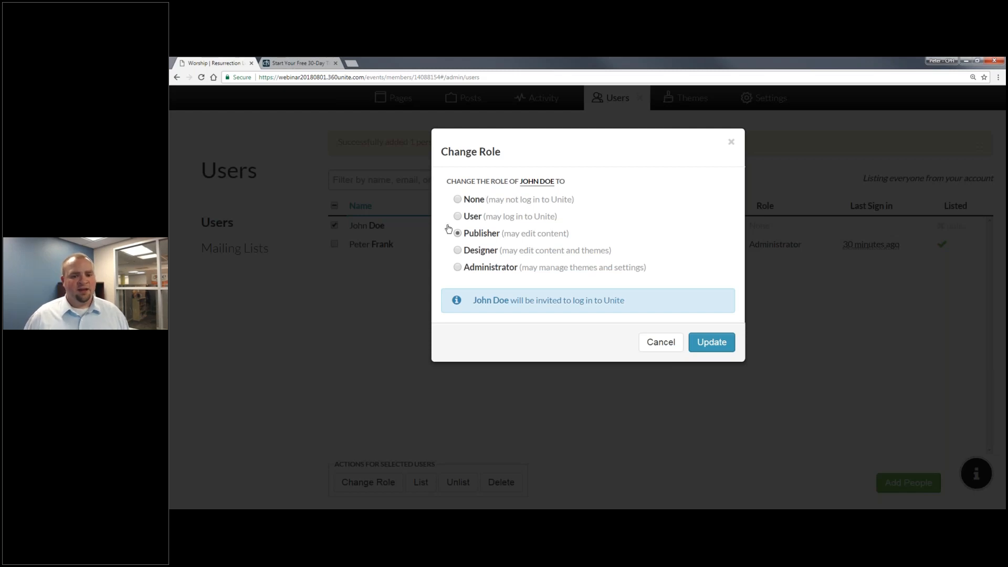
left_click(478, 251)
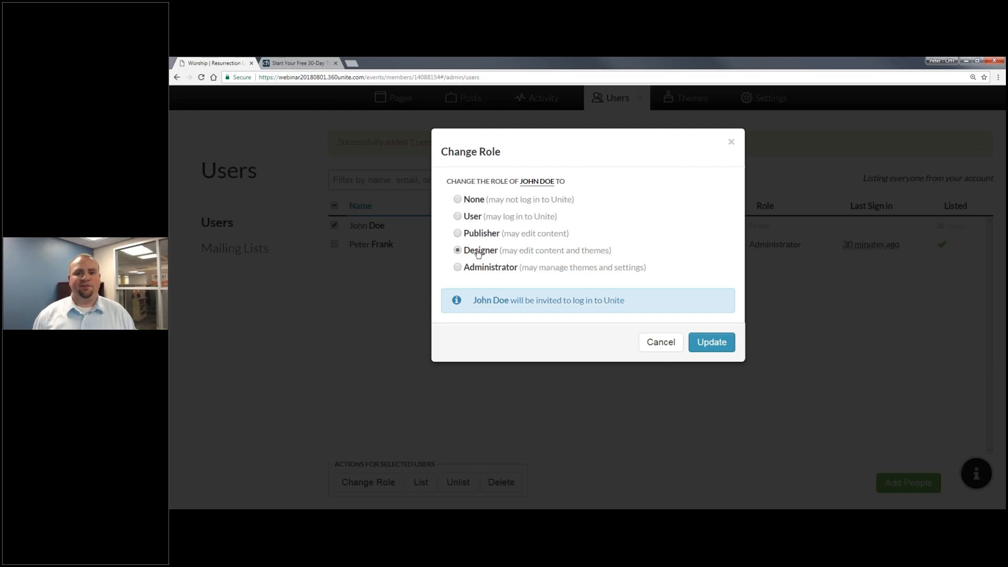
left_click(492, 272)
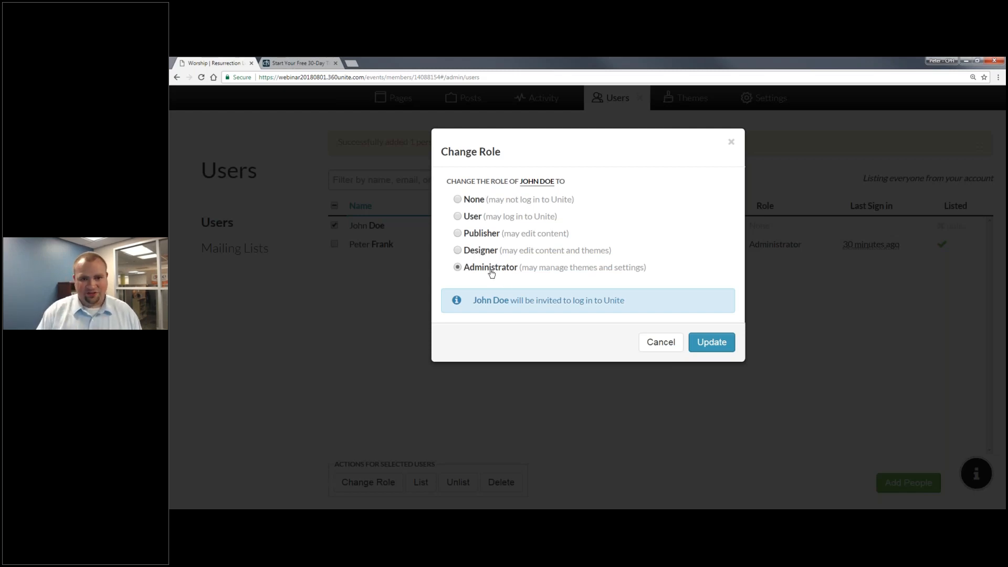
left_click(518, 217)
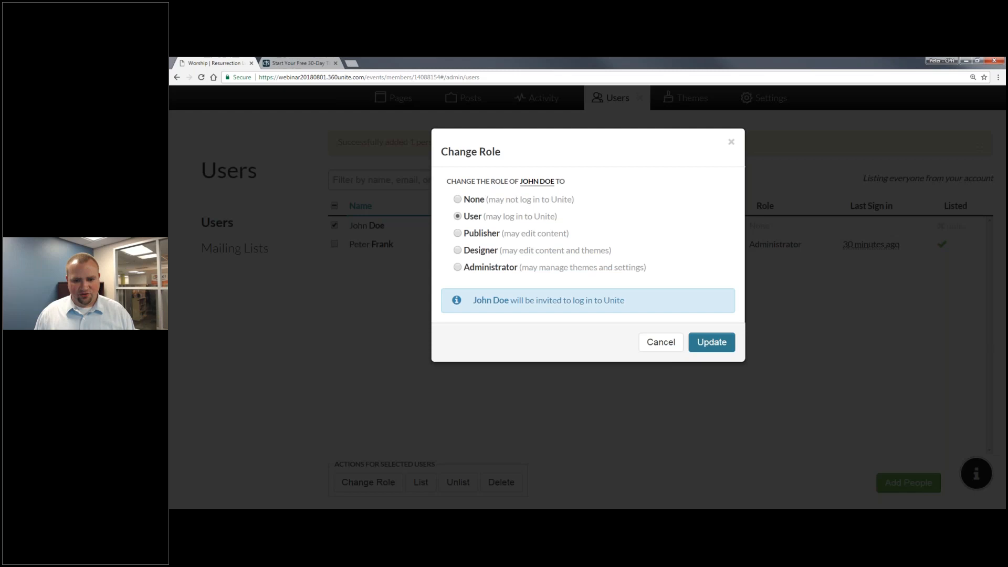
left_click(710, 347)
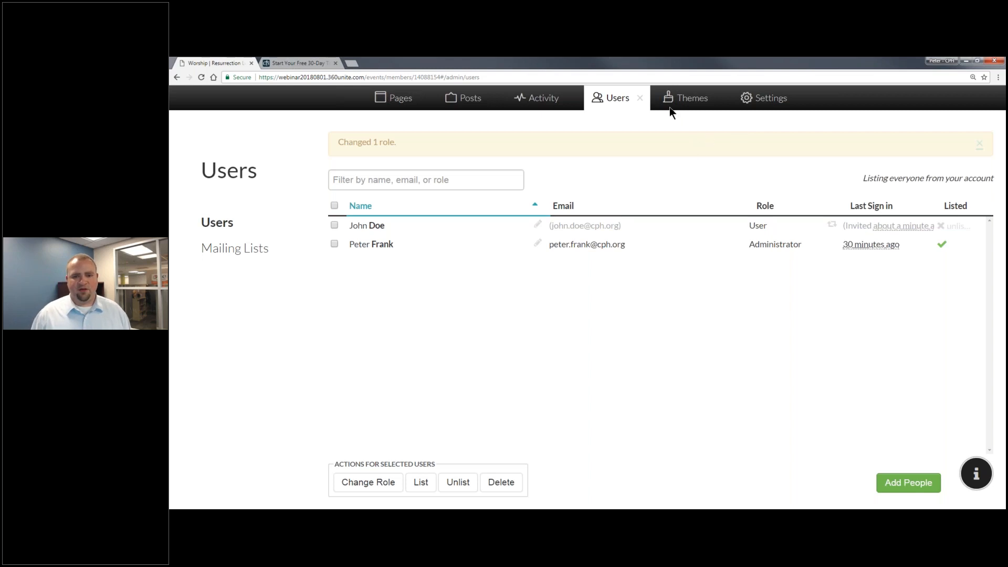
Close user administration and open the site administrator's profile from the Members directory.
left_click(641, 102)
left_click(640, 98)
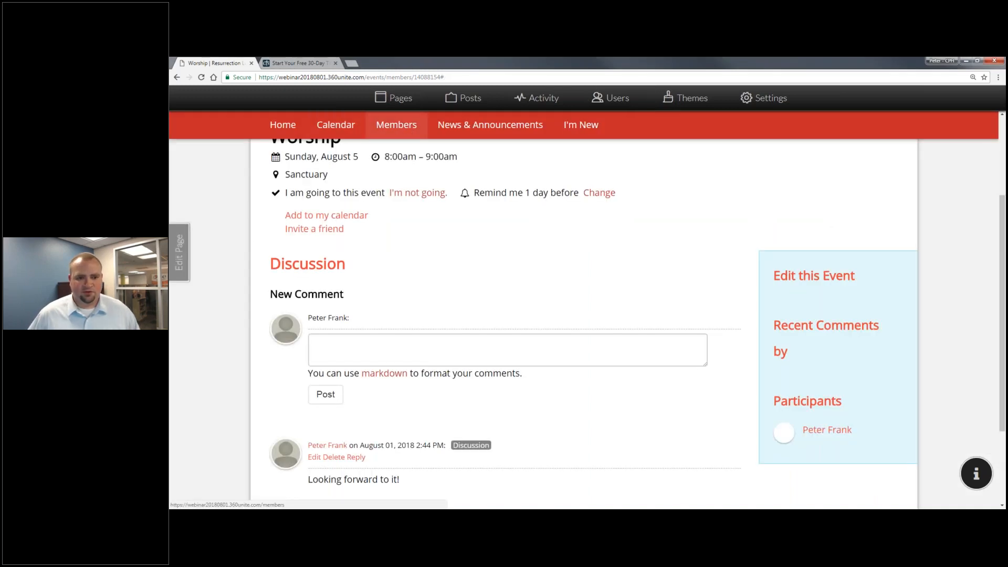
left_click(396, 125)
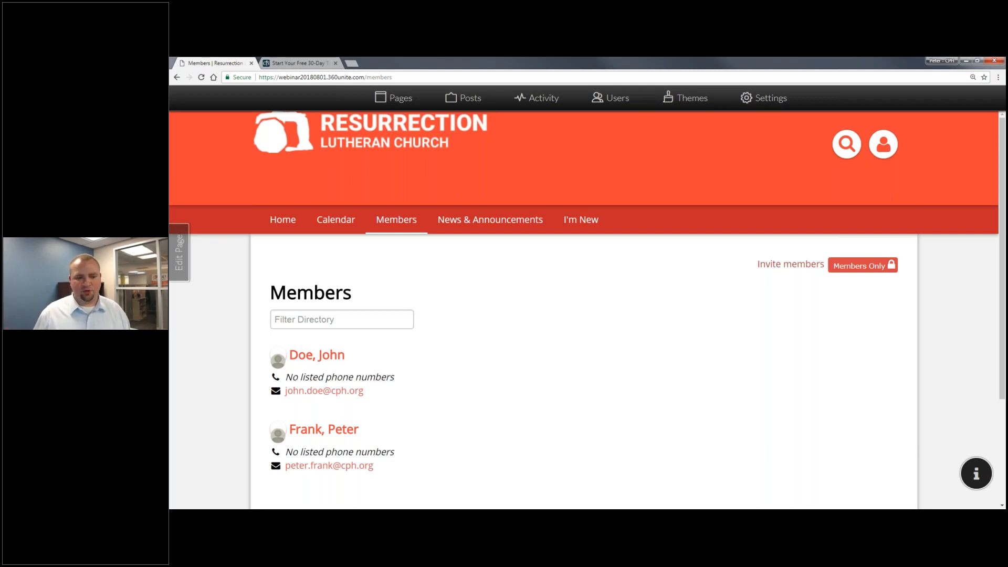
left_click(326, 328)
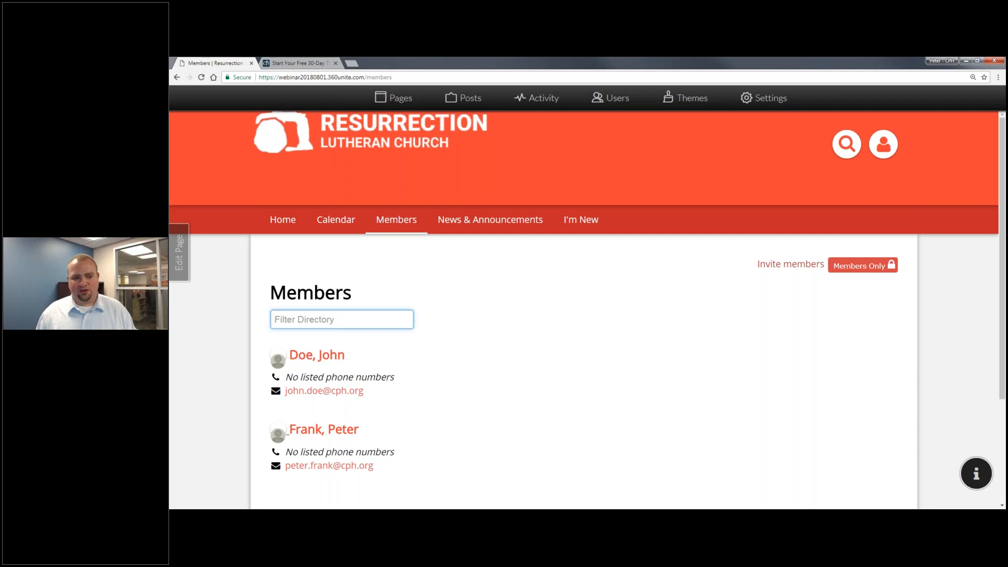
left_click(312, 431)
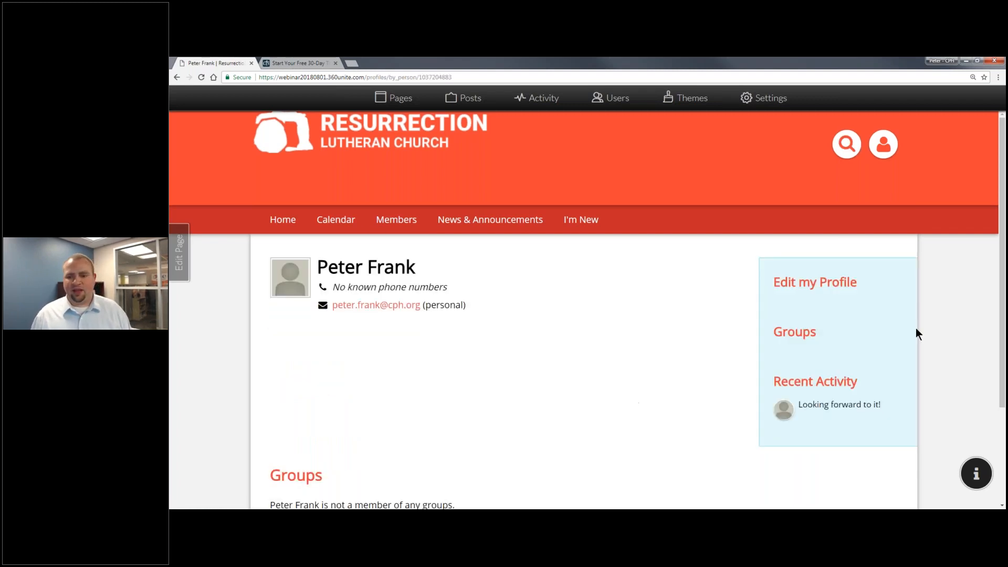
Edit the profile and label the first email address as work.
left_click(856, 284)
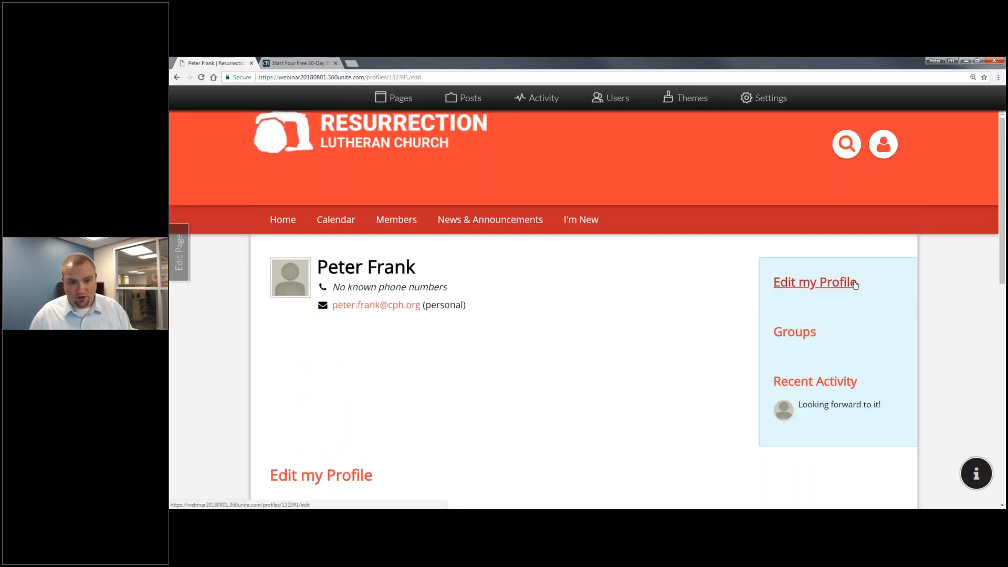
scroll(625, 295, "down", 3)
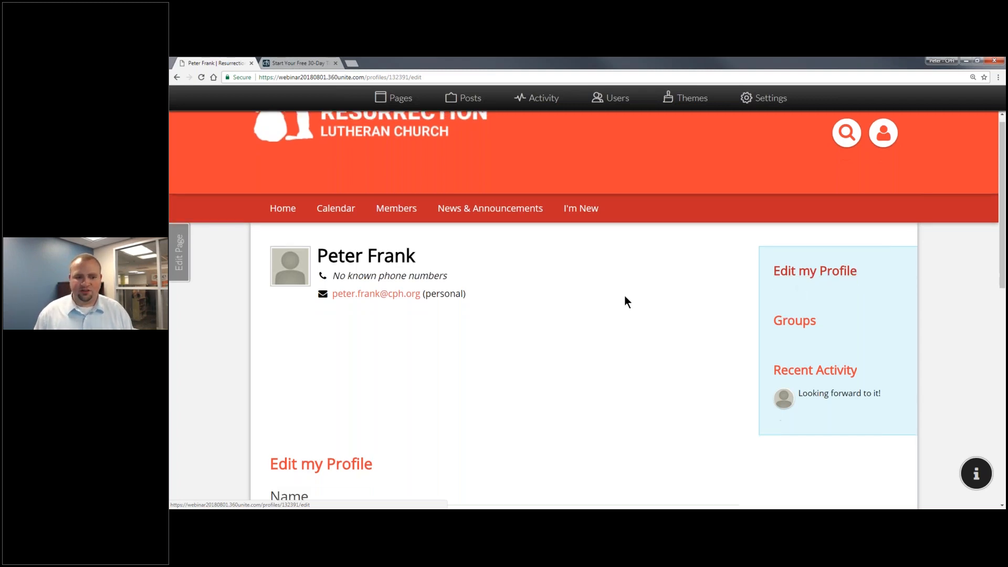
scroll(711, 330, "down", 3)
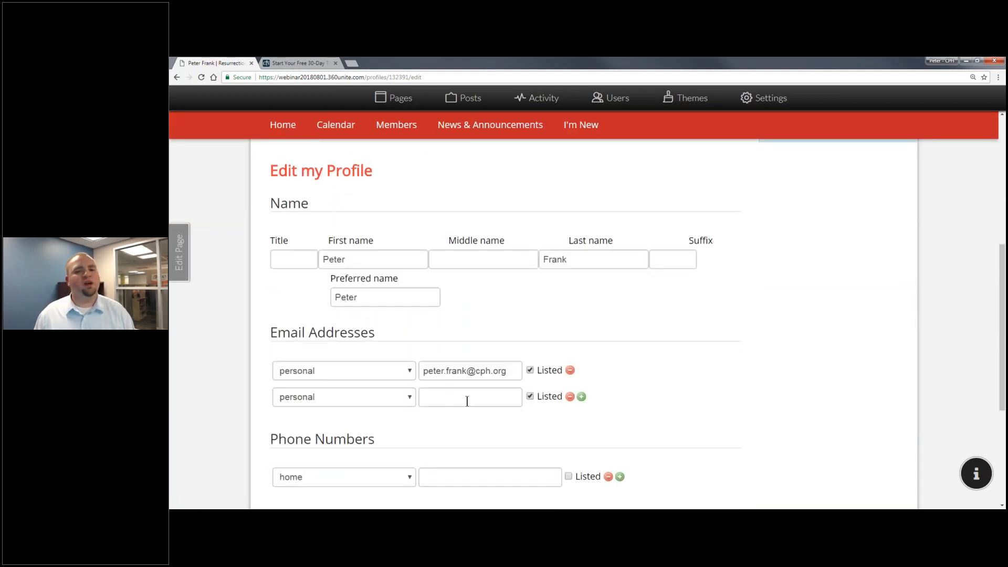
scroll(520, 432, "down", 3)
left_click(368, 196)
left_click(332, 234)
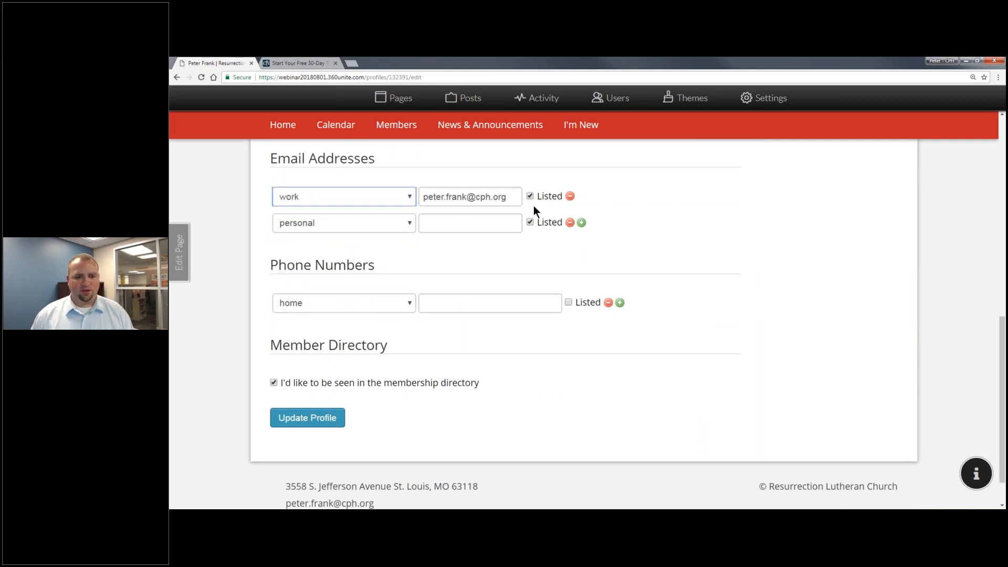
Set the phone type to work, enter the work phone number, and save the profile.
left_click(404, 310)
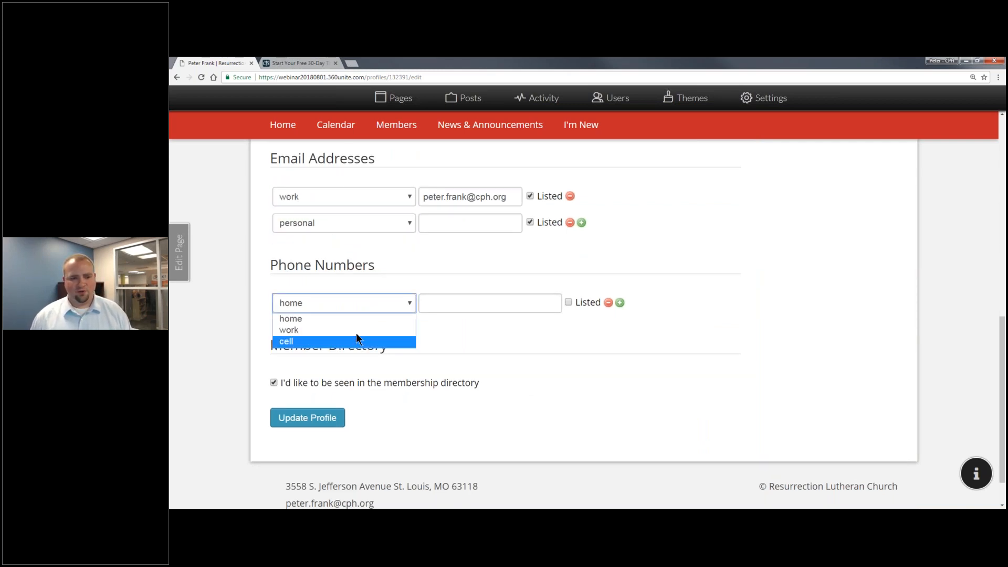
left_click(356, 330)
left_click(438, 298)
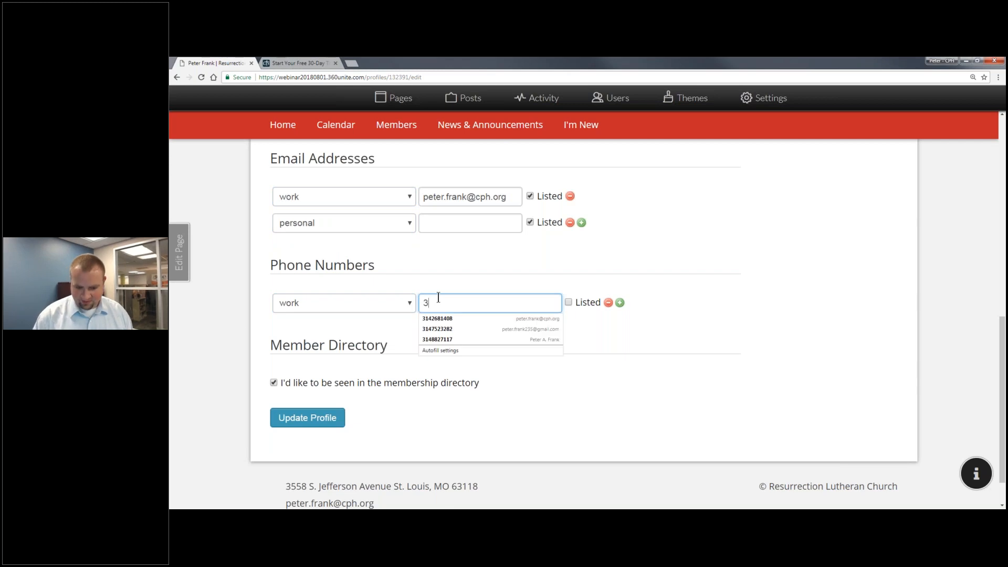
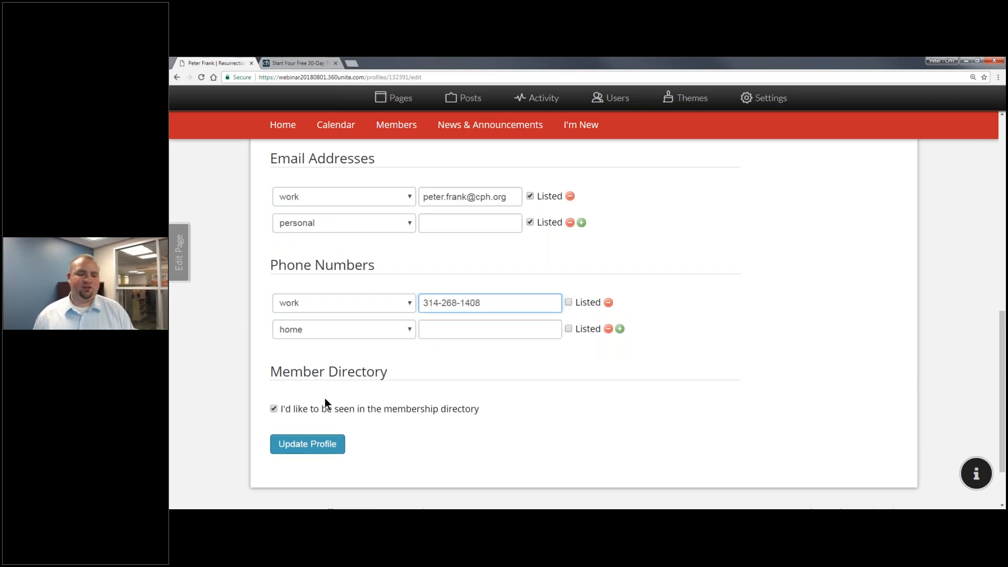
left_click(308, 444)
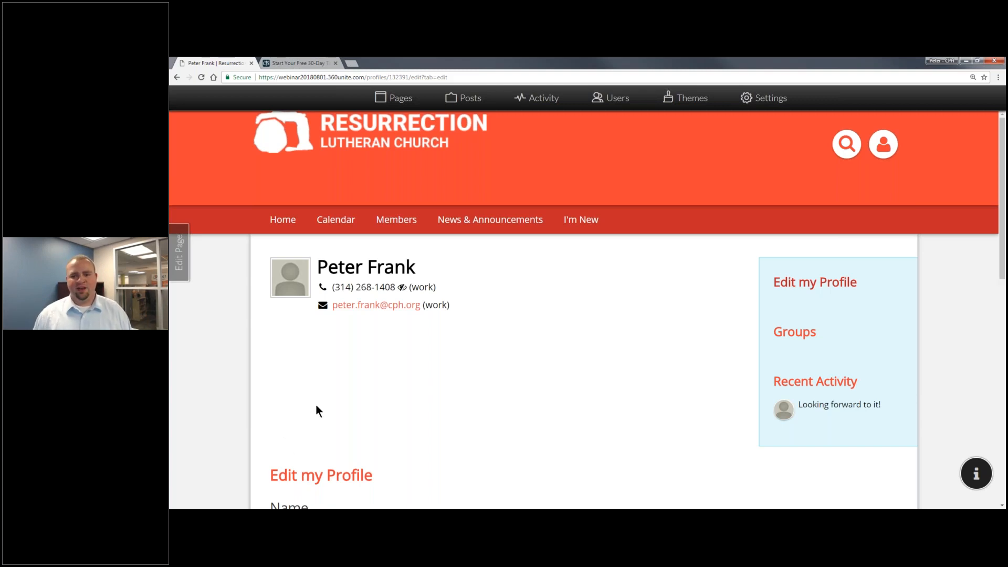
In Pages admin, create a Group-template page named 'Faith Bible Study'.
left_click(389, 101)
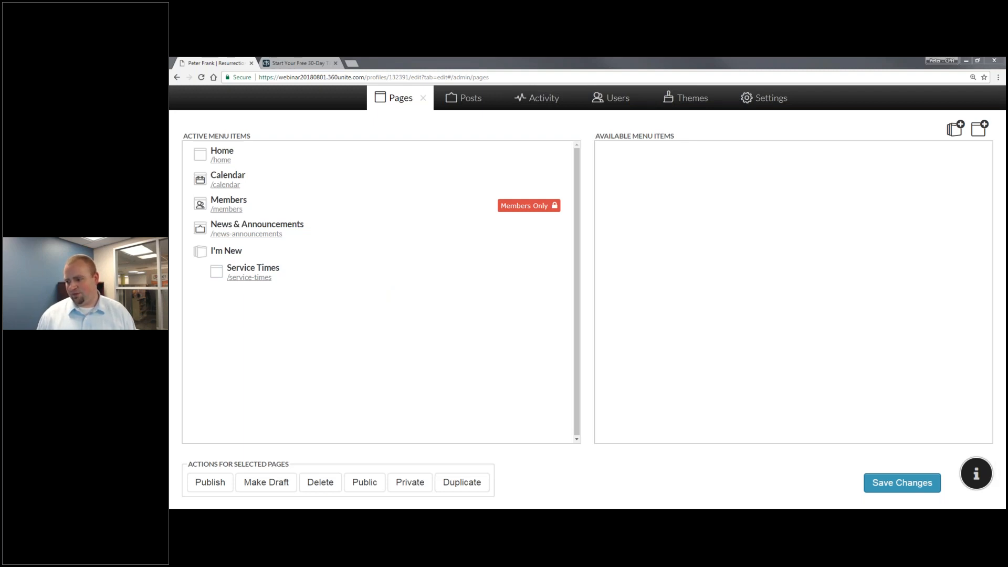
left_click(979, 130)
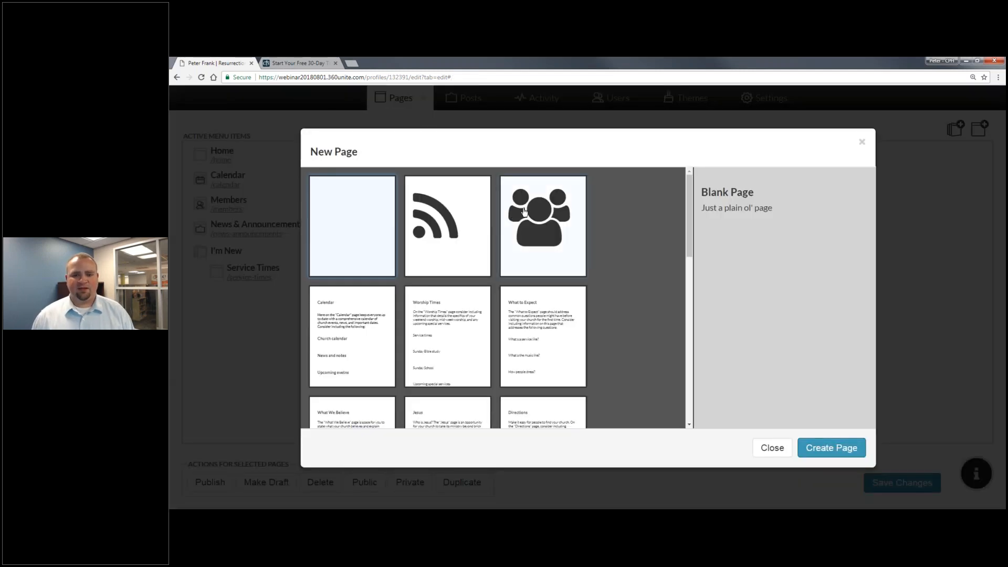
left_click(525, 211)
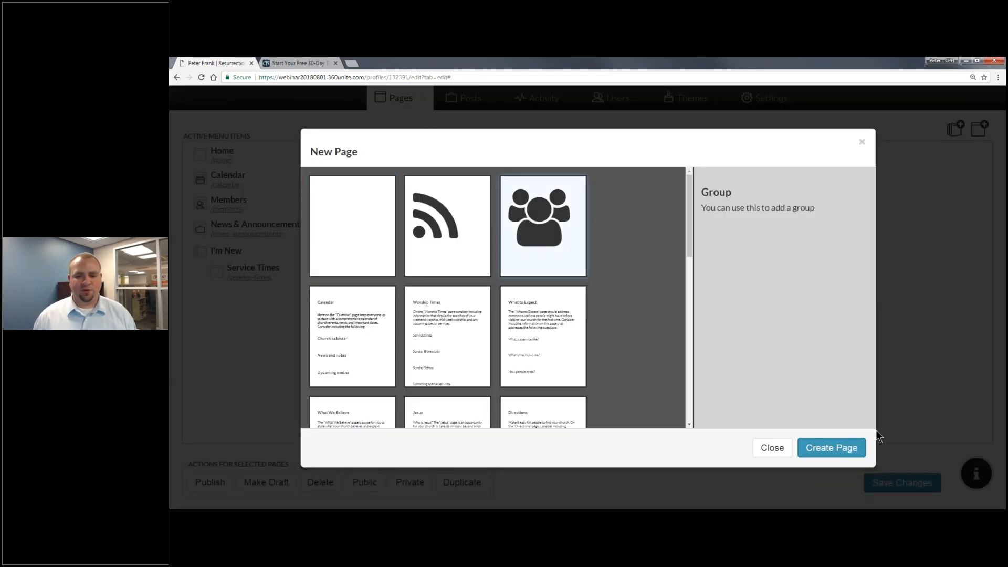
left_click(850, 448)
type("Fa")
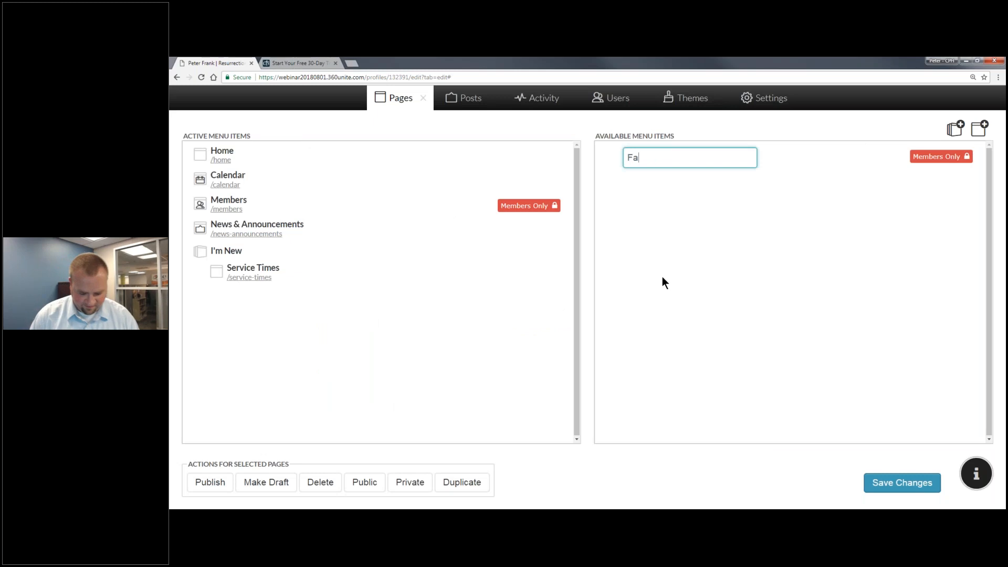
type("ith Bible Study")
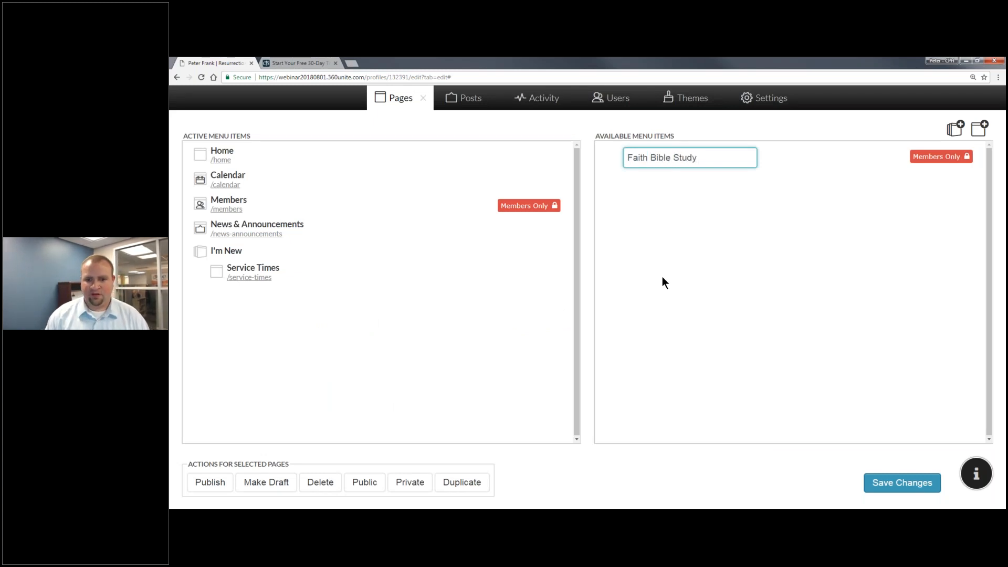
key("Return")
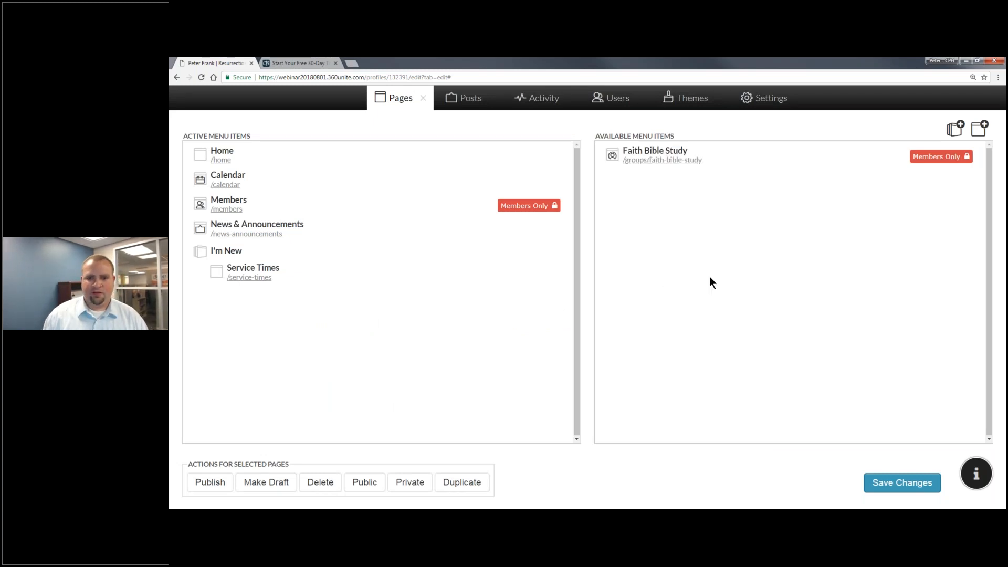
Open the /groups/faith-bible-study page and bring up its Edit this Group form.
left_click(640, 163)
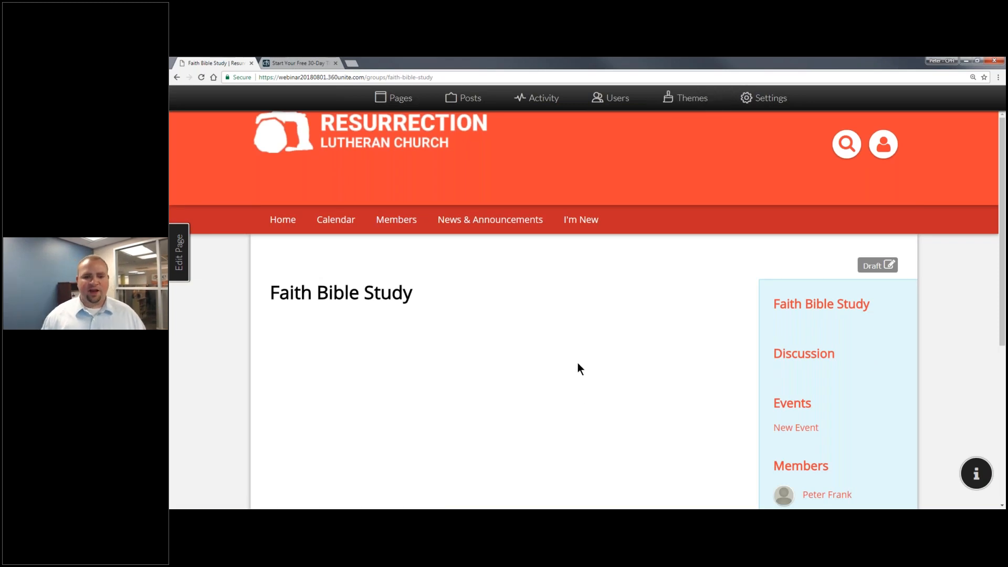
scroll(578, 365, "down", 3)
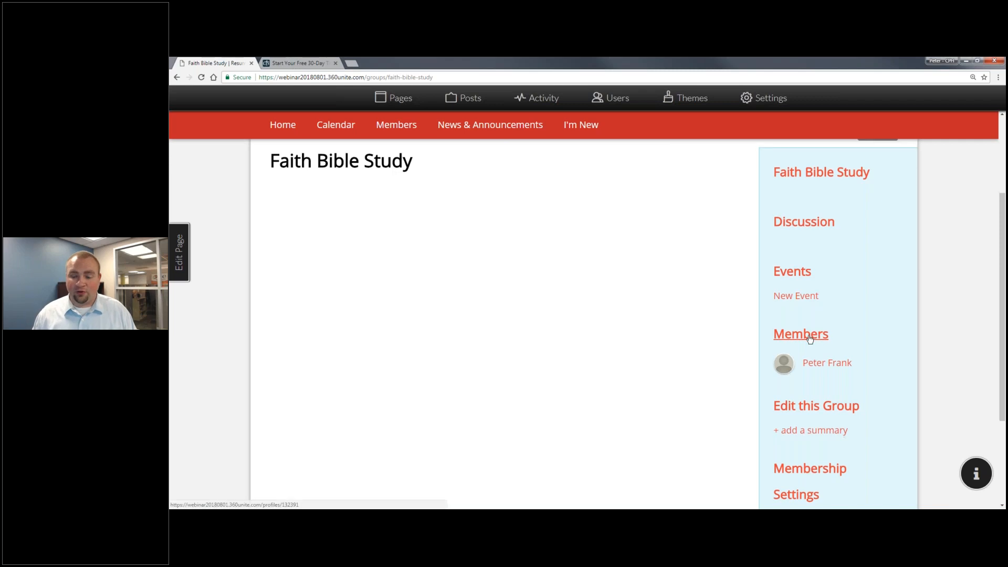
scroll(812, 346, "down", 1)
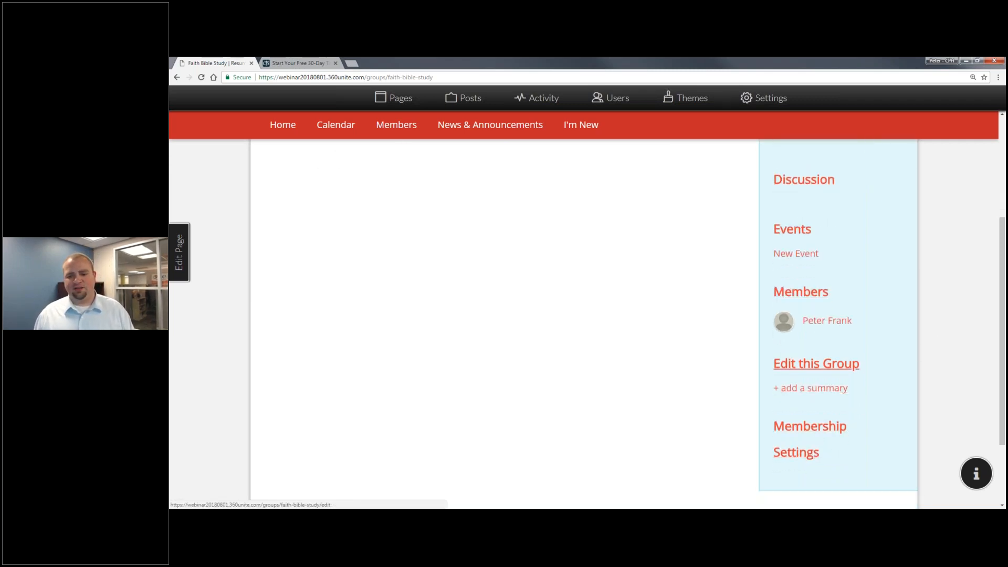
left_click(842, 367)
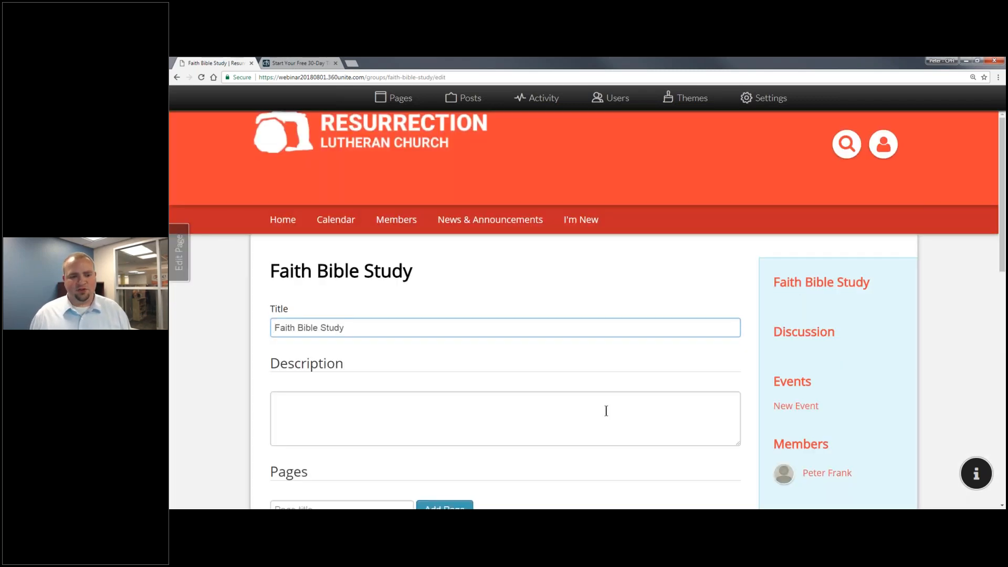
scroll(606, 411, "down", 3)
Add a 'Study Materials' page to the group and include it in the group tabs.
left_click(356, 341)
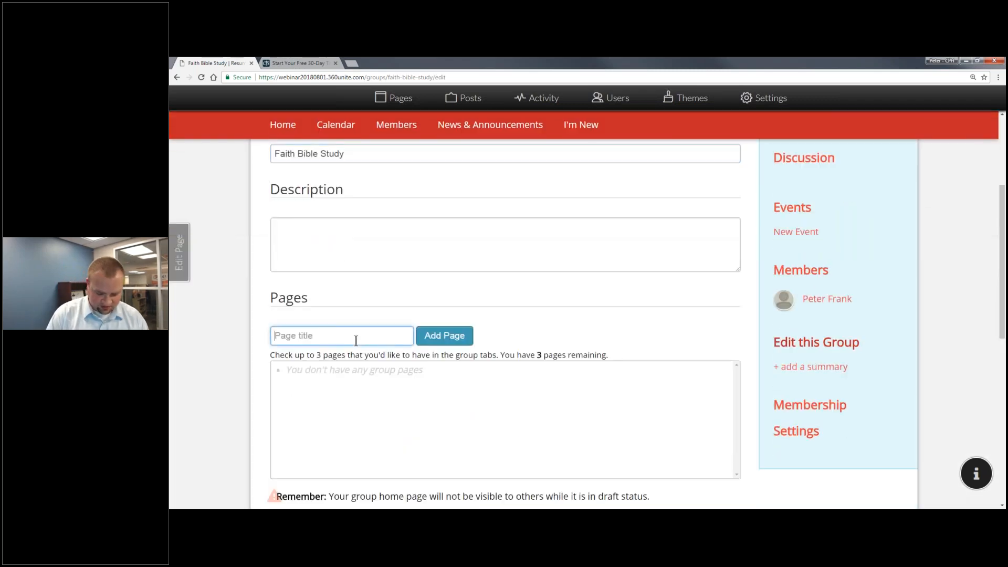
type("Study Matierals")
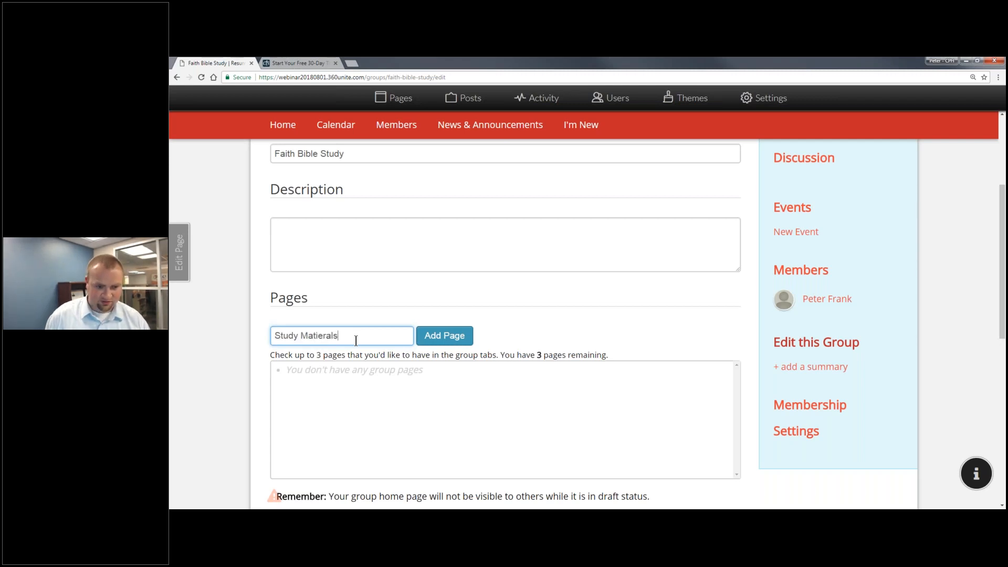
key("BackSpace")
key("BackSpace")
key("BackSpace")
key("BackSpace")
key("BackSpace")
key("BackSpace")
type("erials")
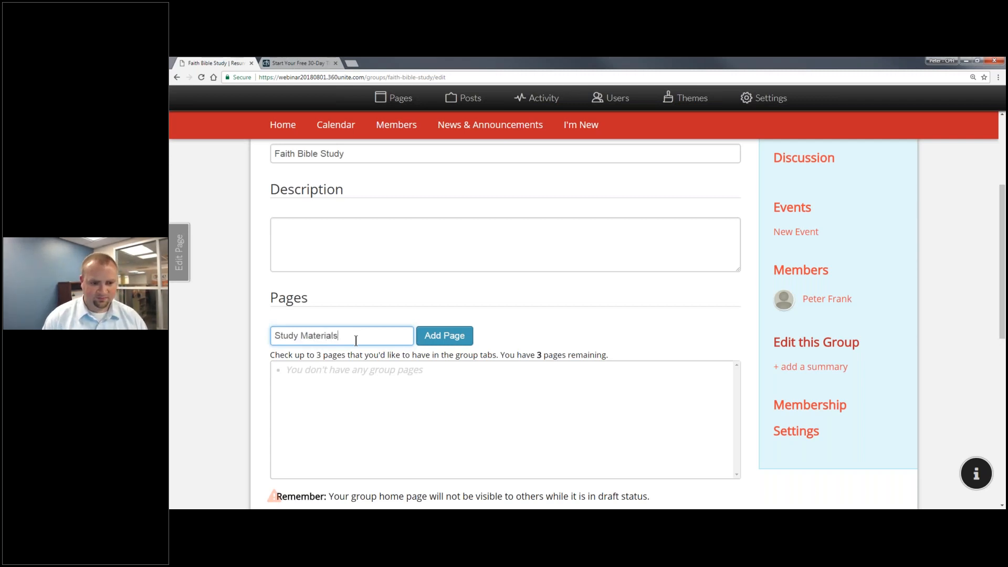
left_click(444, 336)
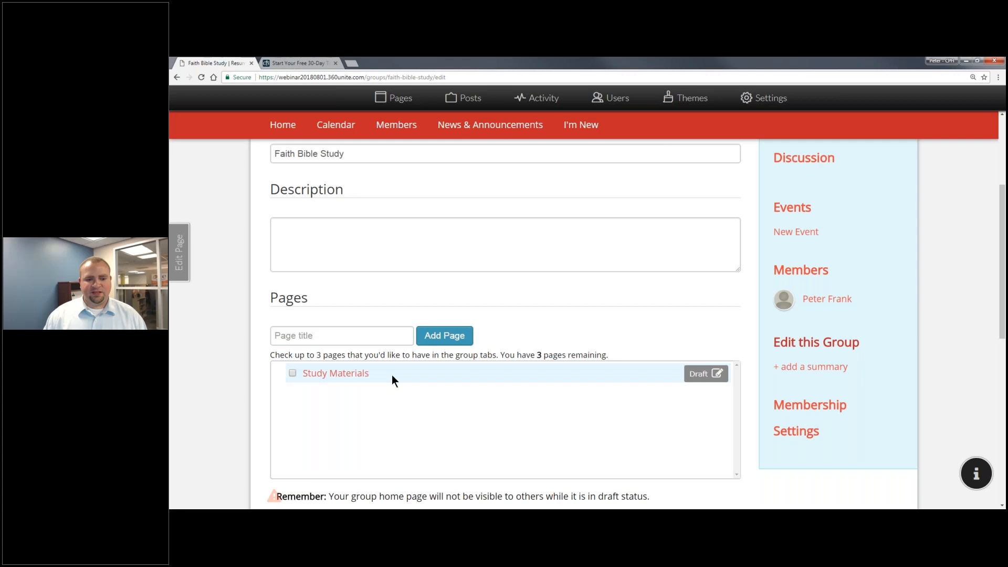
left_click(392, 375)
left_click(445, 373)
left_click(292, 373)
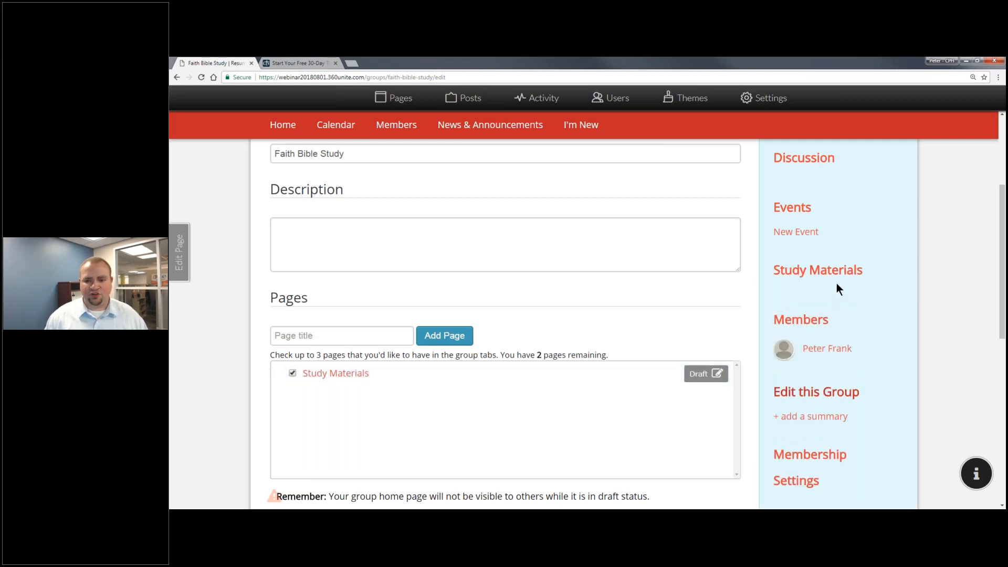
Restrict Discussion to Only Group Members and save with Update Group.
scroll(819, 289, "down", 7)
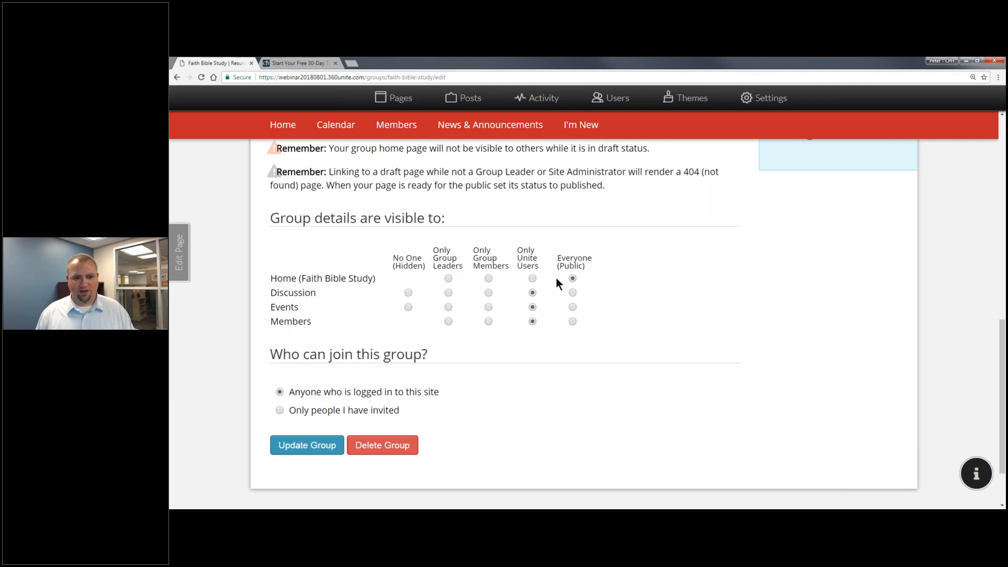
left_click(488, 293)
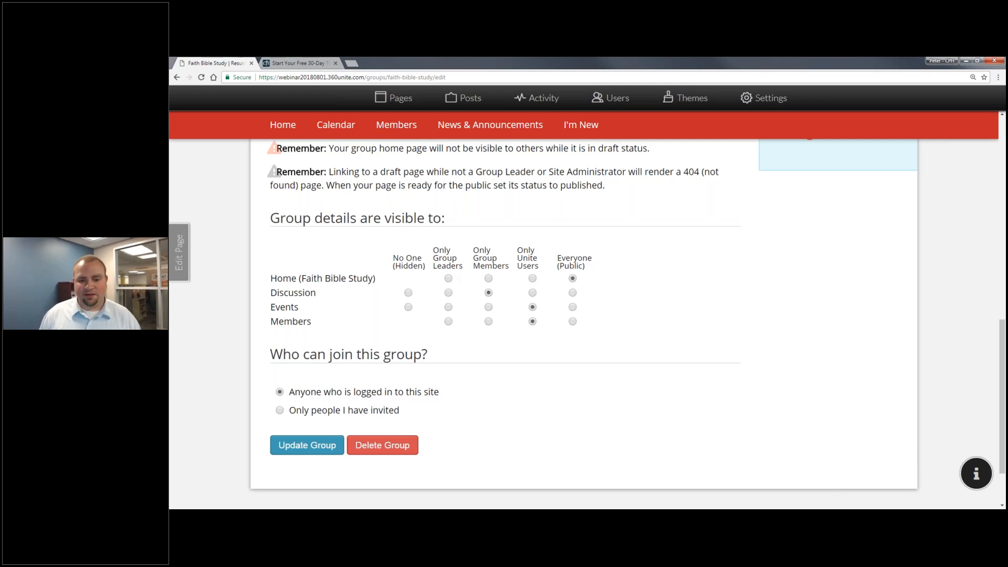
scroll(530, 354, "up", 1)
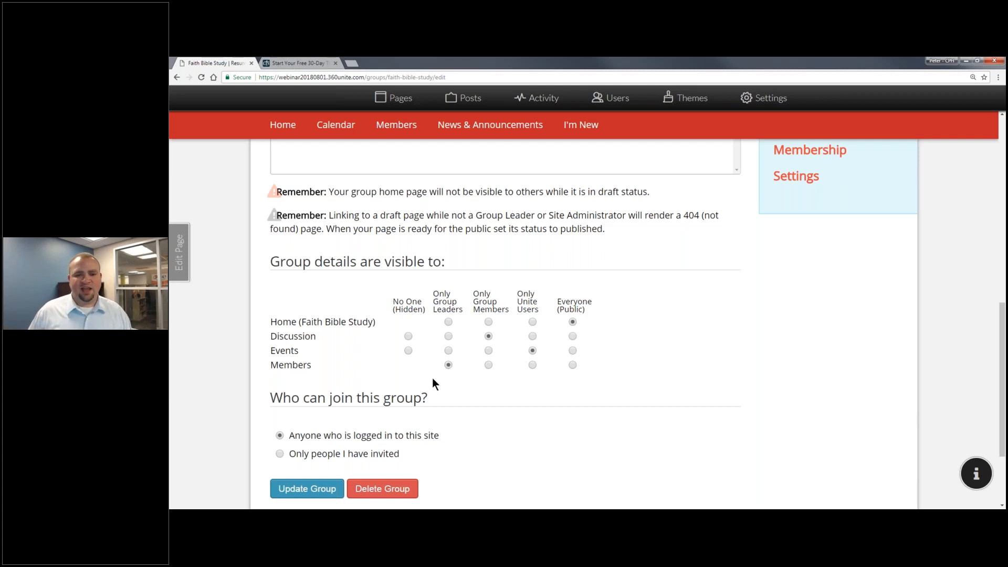
scroll(433, 378, "down", 2)
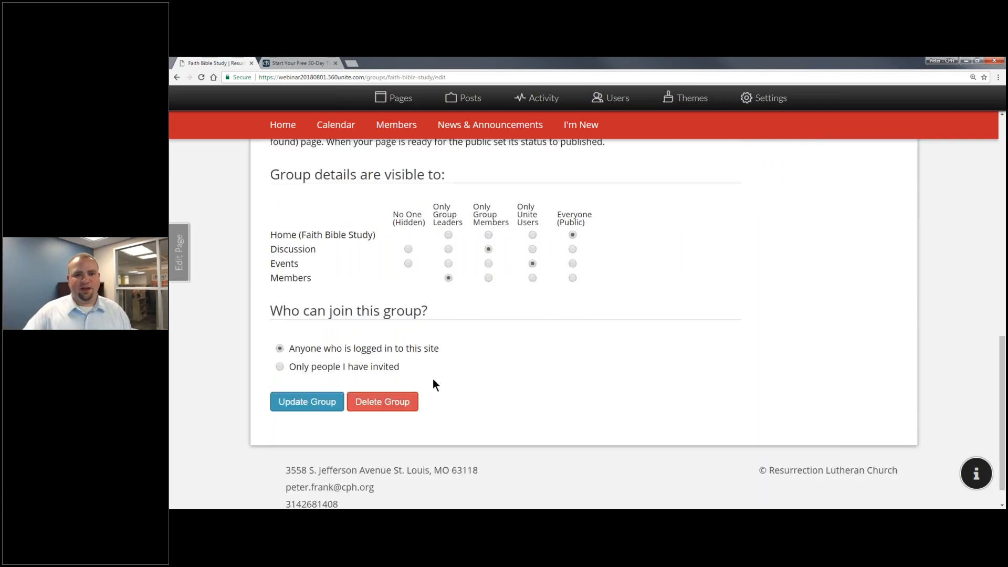
left_click(318, 403)
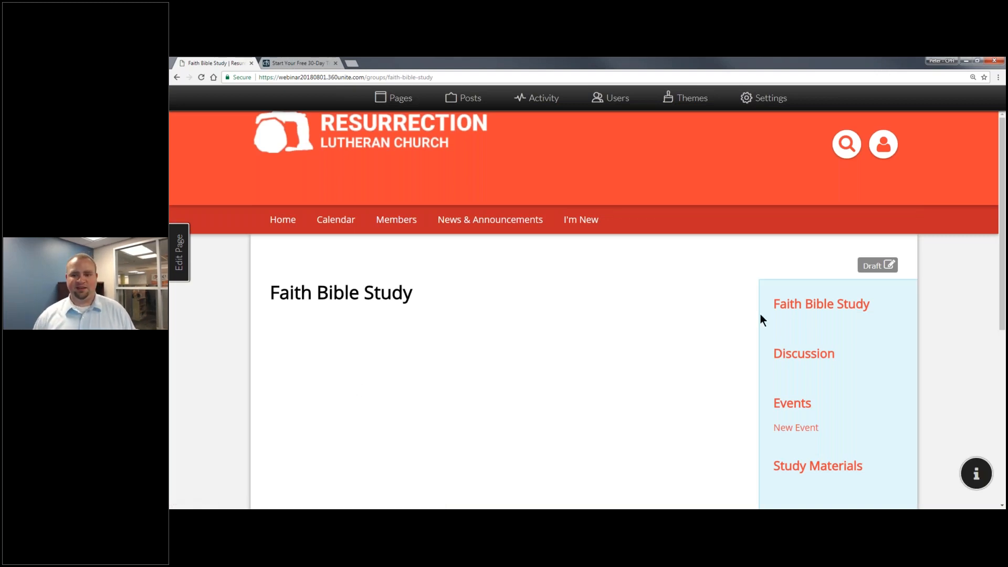
Scroll the Faith Bible Study sidebar to check the new Study Materials link.
scroll(760, 314, "down", 6)
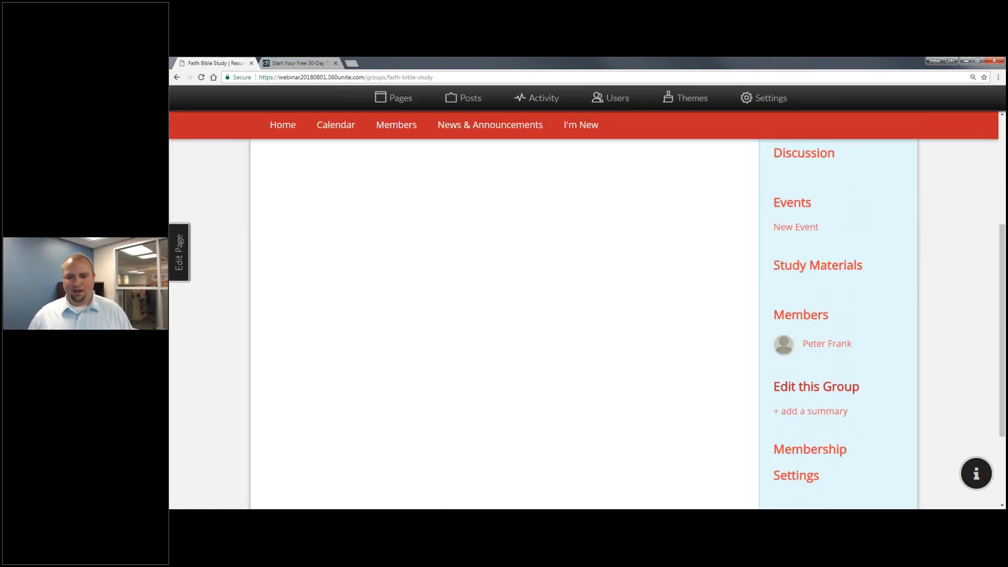
scroll(799, 389, "up", 3)
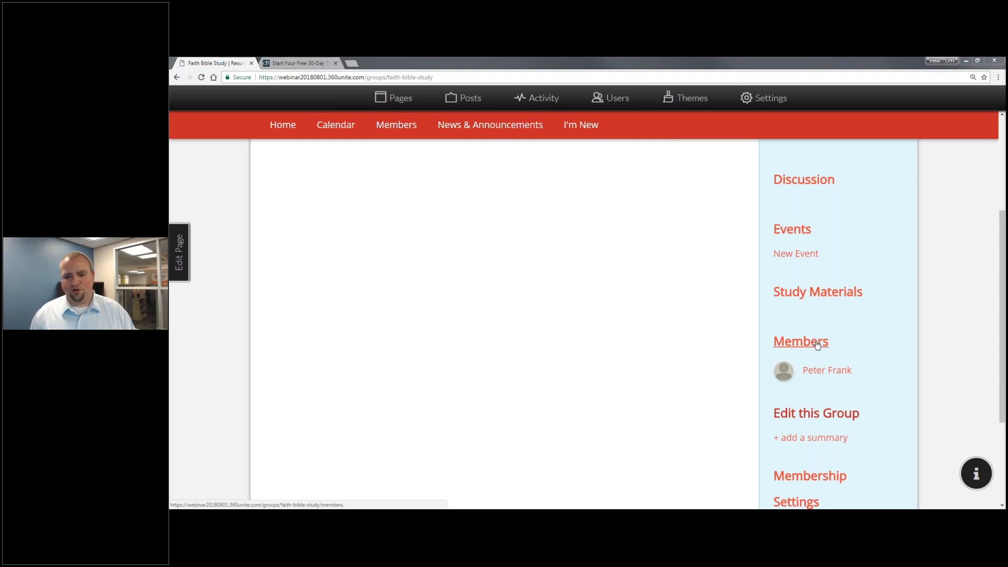
Open the Faith Bible Study member list to email the group.
left_click(800, 341)
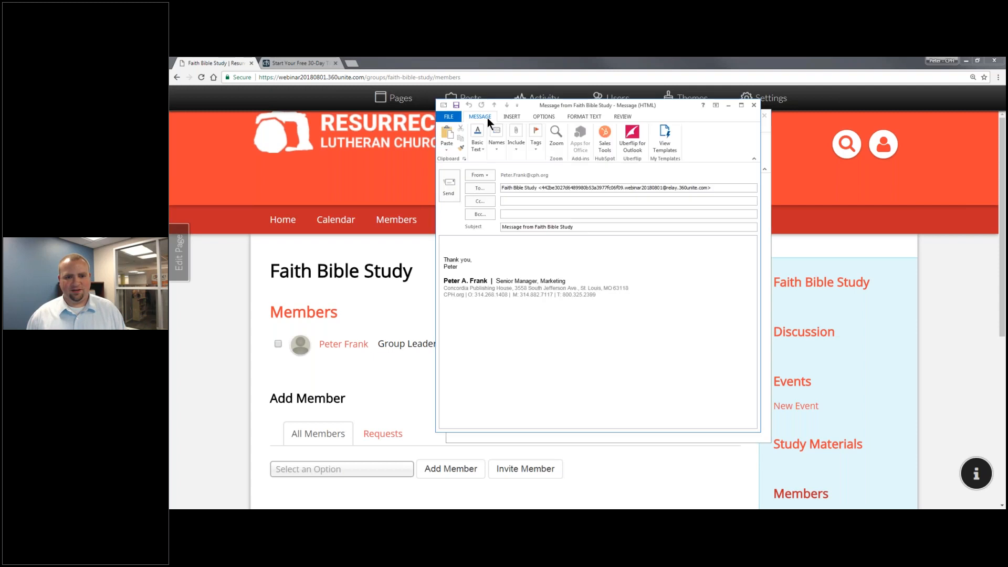
Review the draft's recipient and subject, then close it in Outlook without saving.
left_click(620, 259)
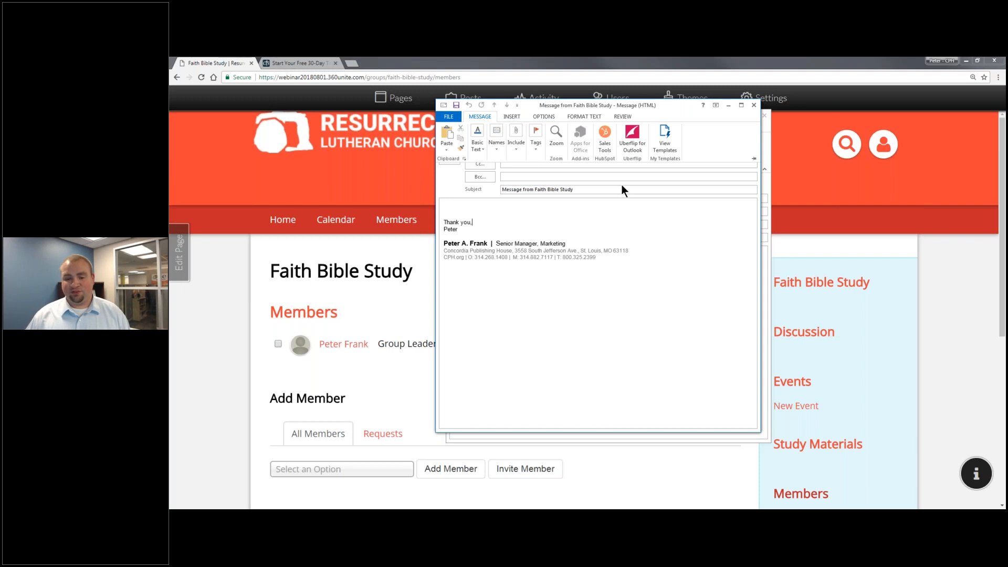
left_click(698, 239)
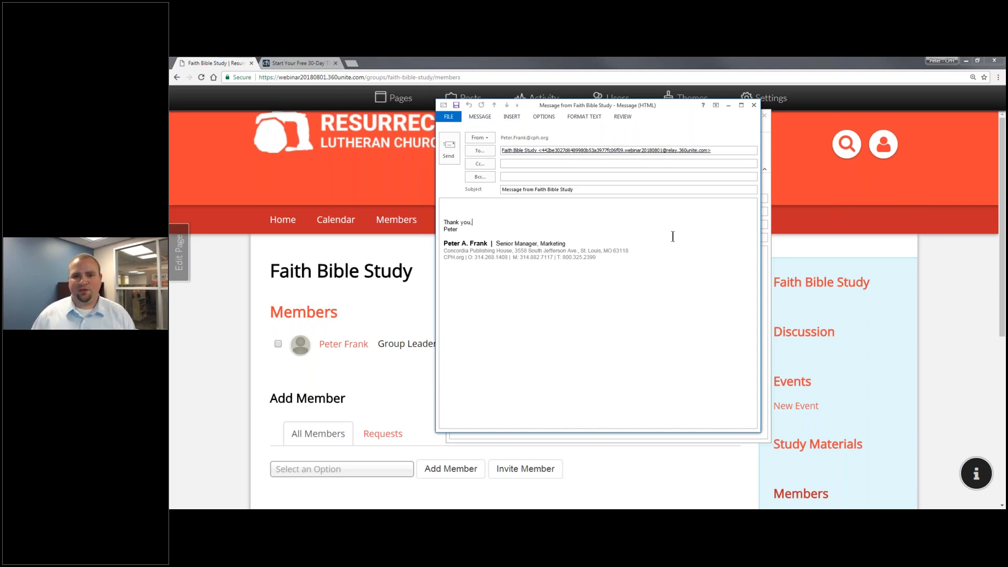
left_click(754, 105)
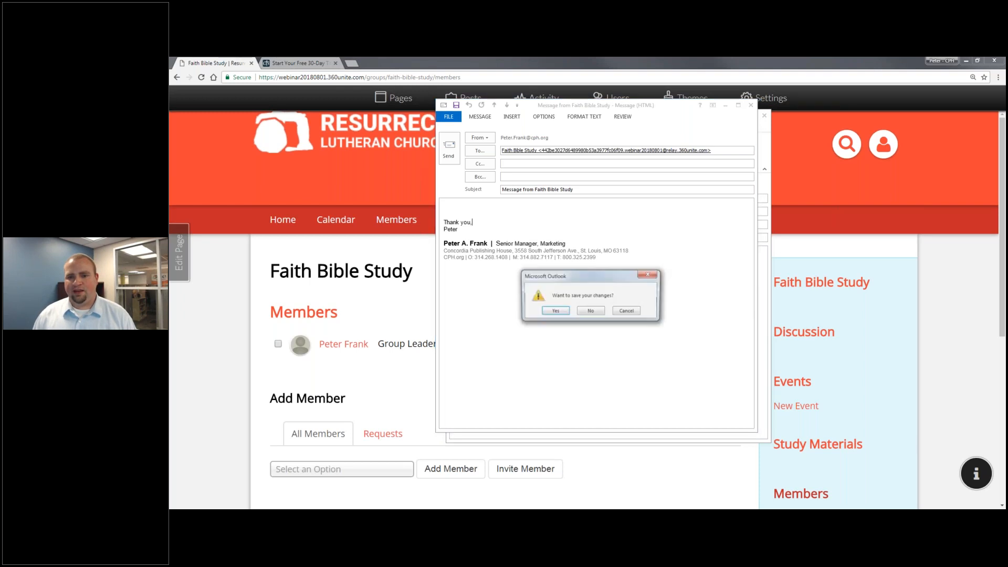
left_click(589, 312)
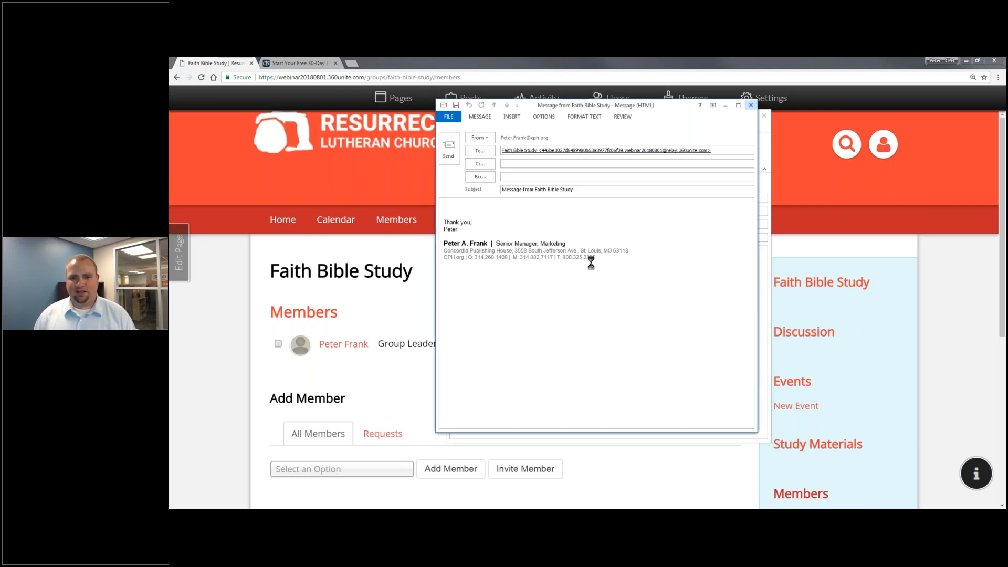
left_click(610, 105)
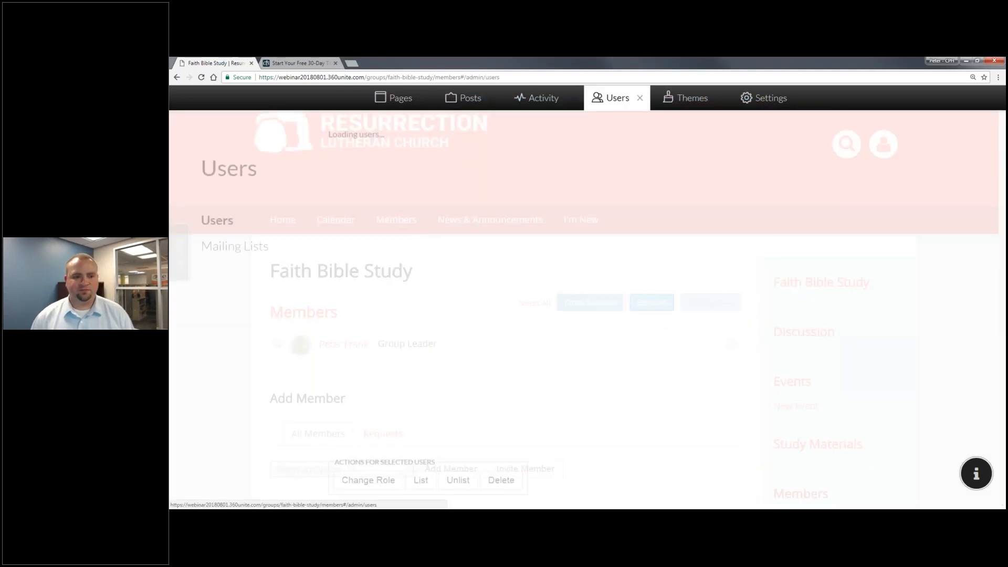
Create a new mailing list titled 'Bible Study' under Users > Mailing Lists.
left_click(255, 253)
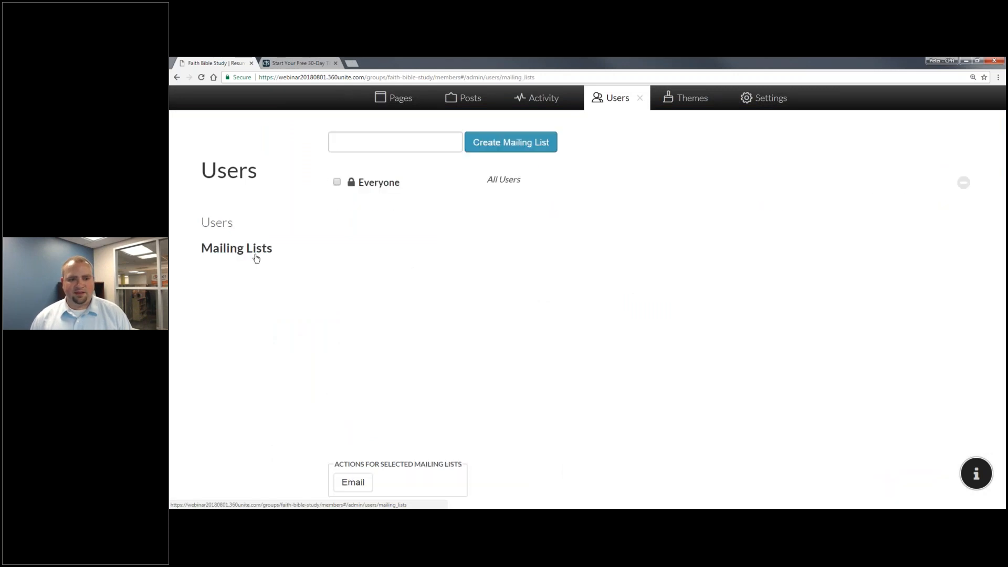
left_click(510, 145)
left_click(430, 178)
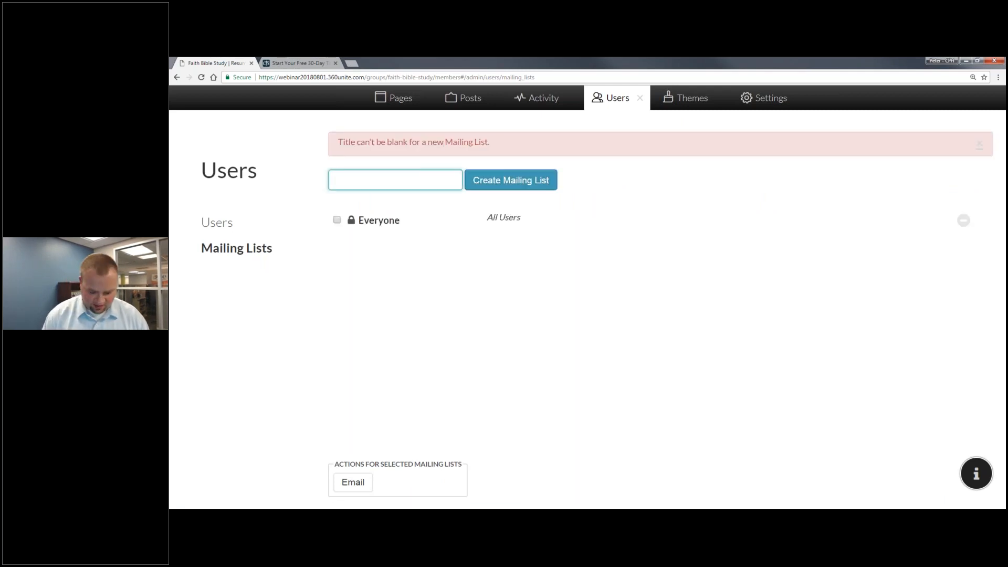
type("Bible Study")
key("BackSpace")
key("BackSpace")
type("udy")
key("Return")
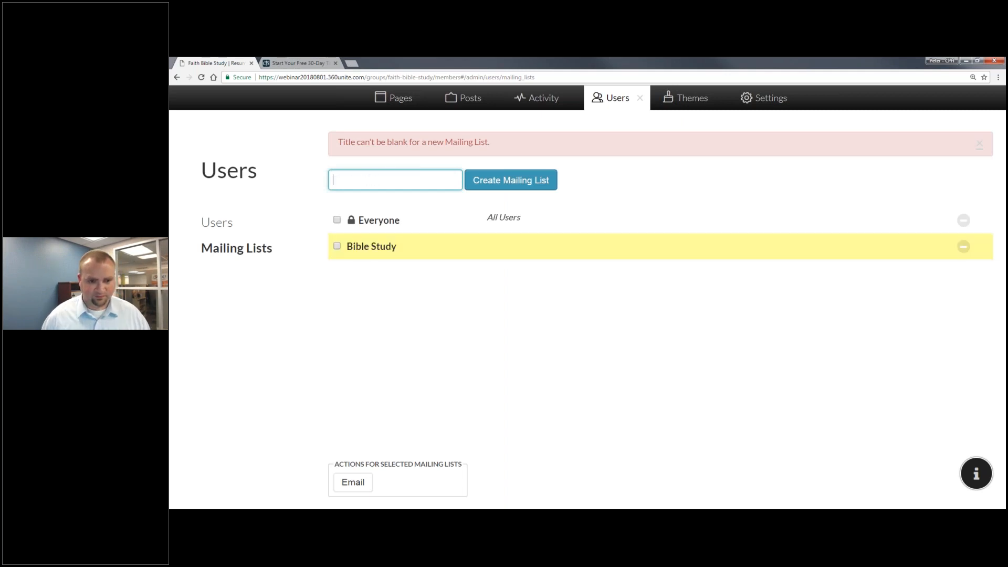
Add the group leader as the Bible Study list's recipient and save.
left_click(389, 247)
left_click(573, 247)
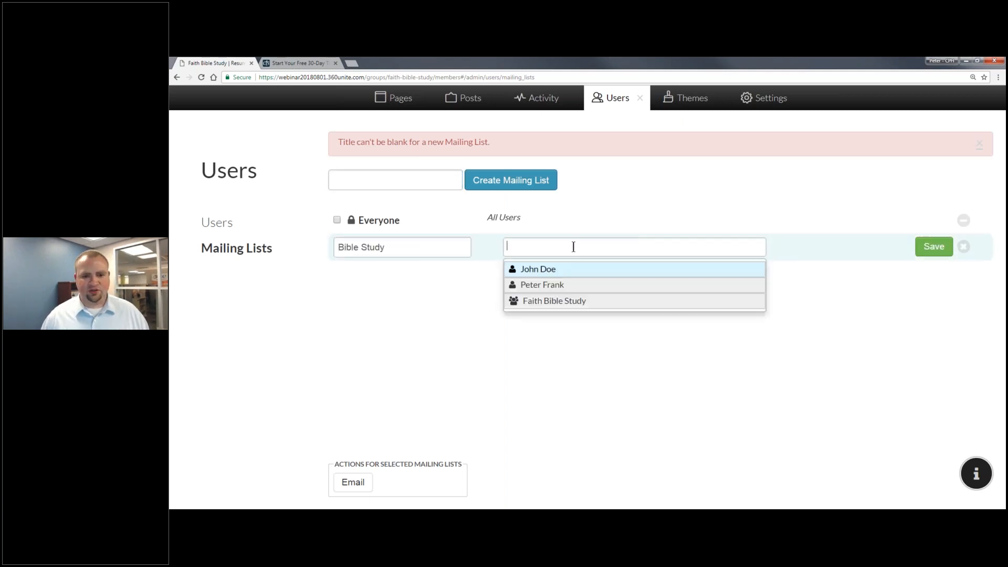
left_click(578, 285)
left_click(934, 246)
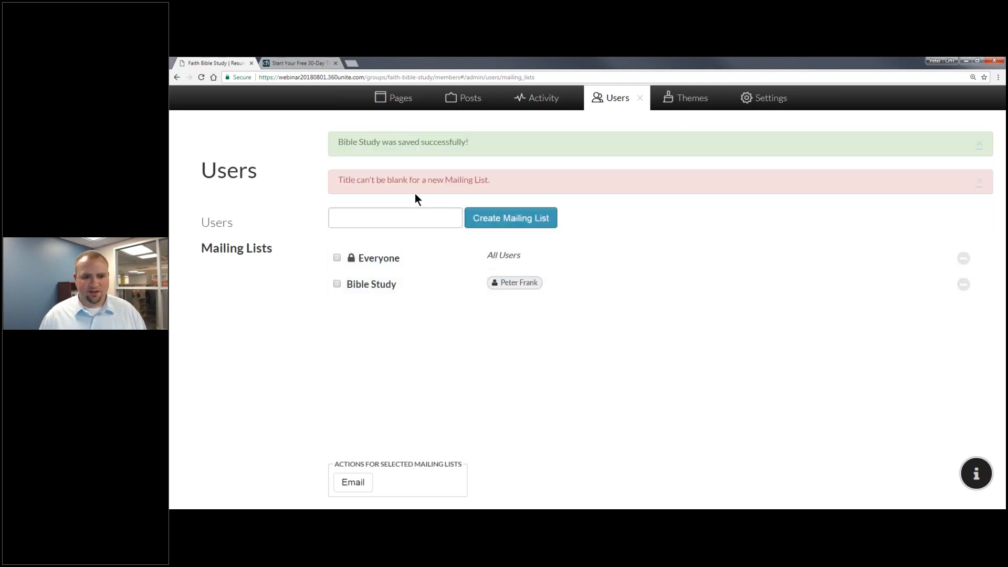
Add a new mailing list named 'All Lists'.
left_click(407, 216)
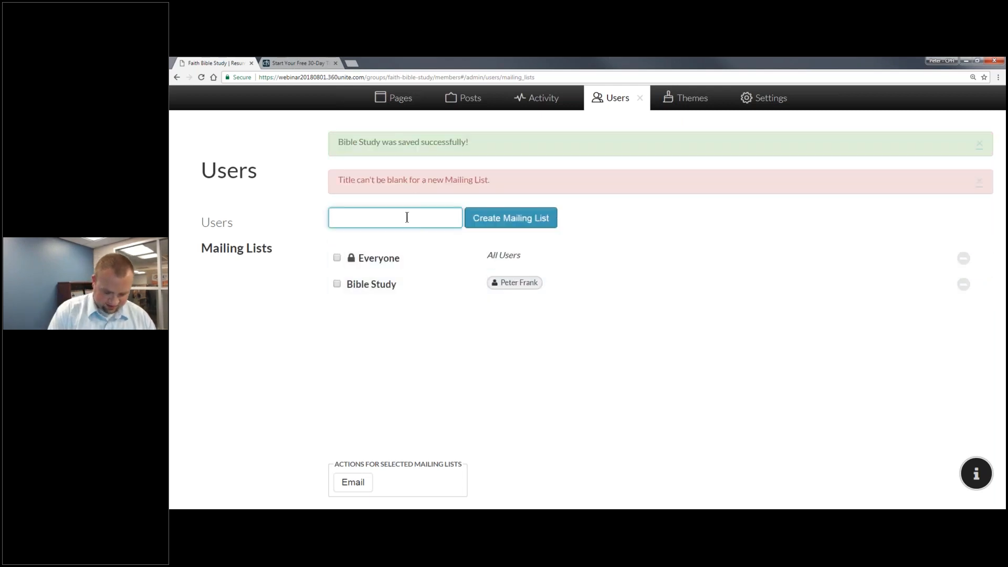
type("All Ma")
key("BackSpace")
key("BackSpace")
type("Lists")
key("Return")
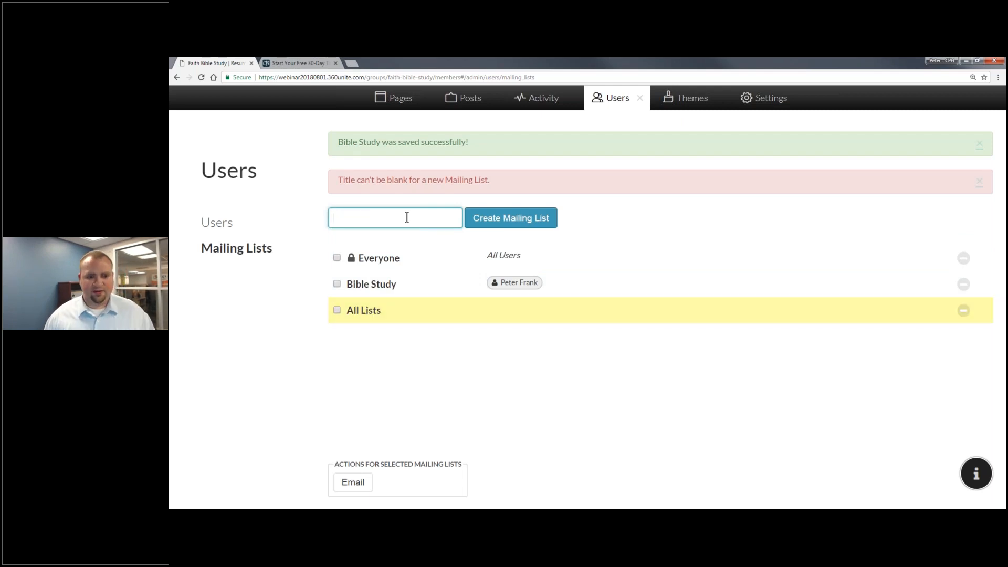
Add the Bible Study list as the All Lists recipient and save it.
left_click(483, 320)
left_click(514, 311)
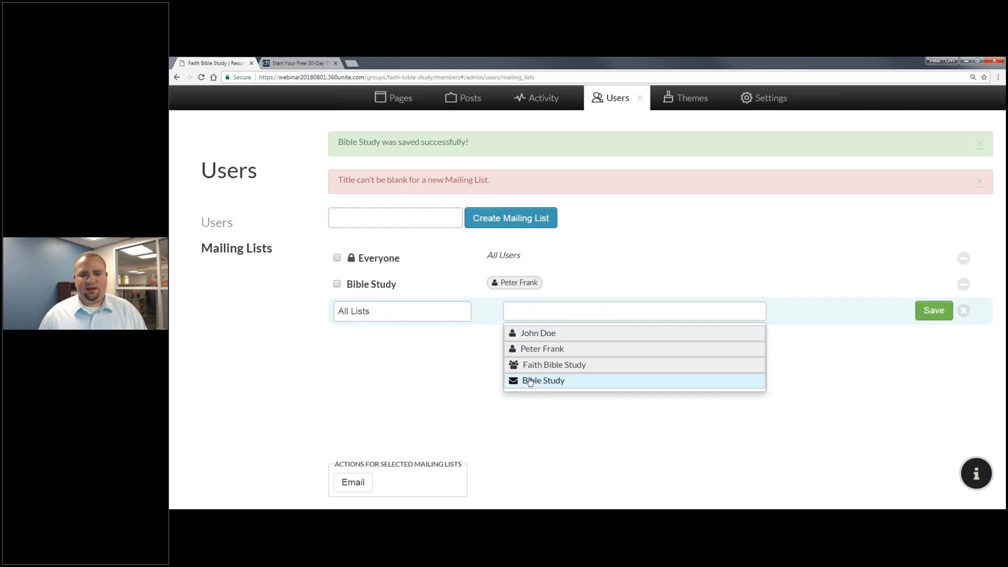
left_click(534, 385)
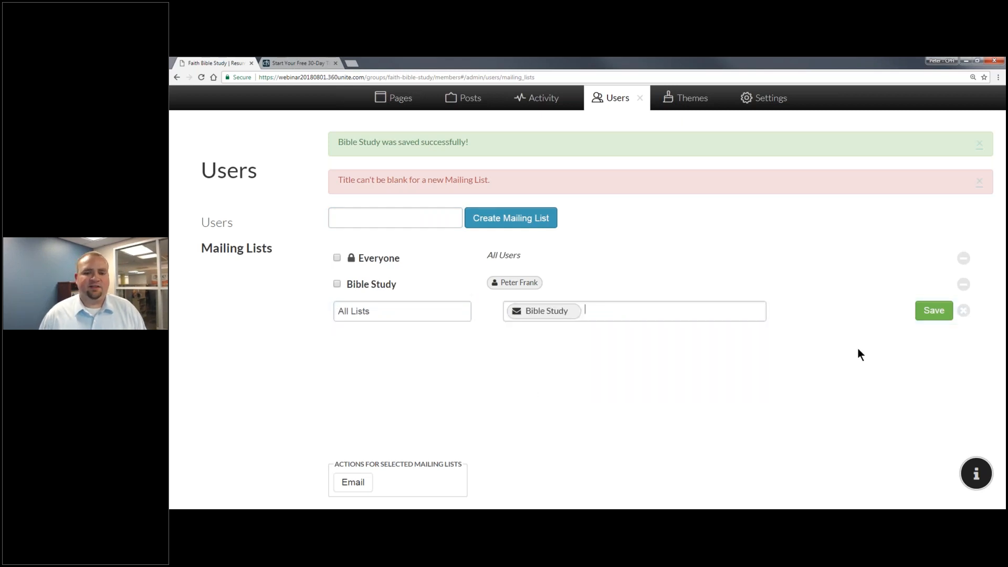
left_click(934, 311)
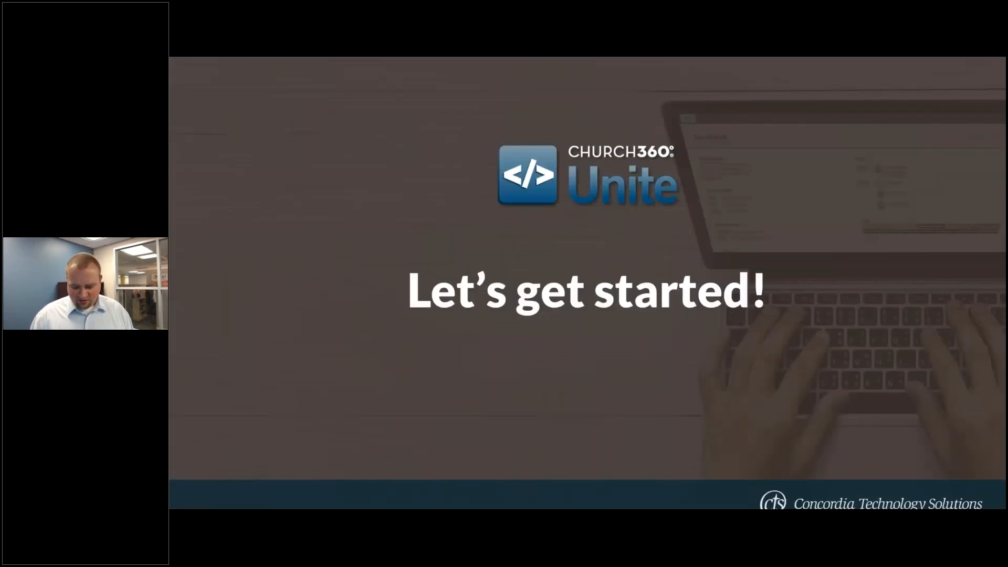
Advance past the free trial slide to the Save $100 slide, then return to the browser.
key("Right")
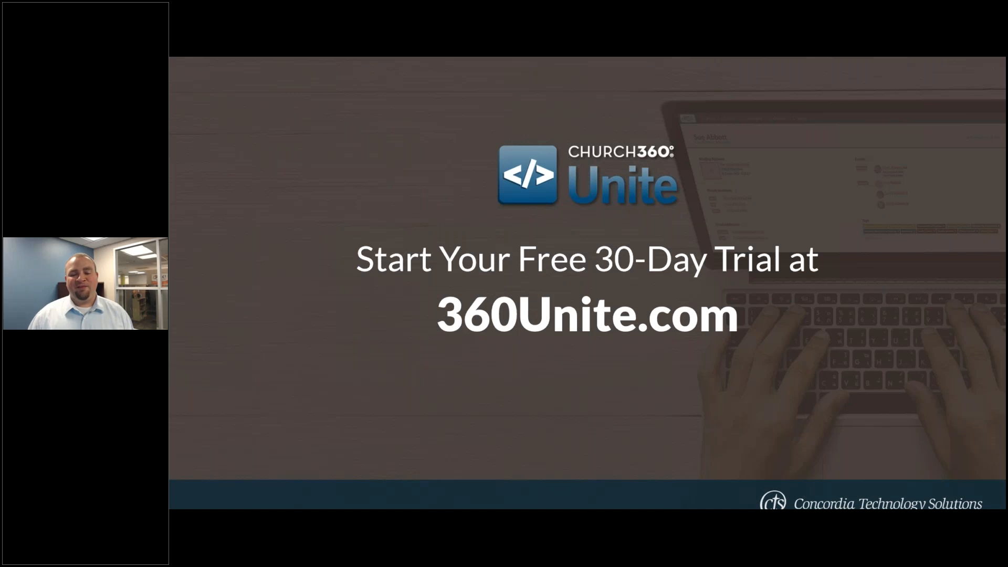
key("Right")
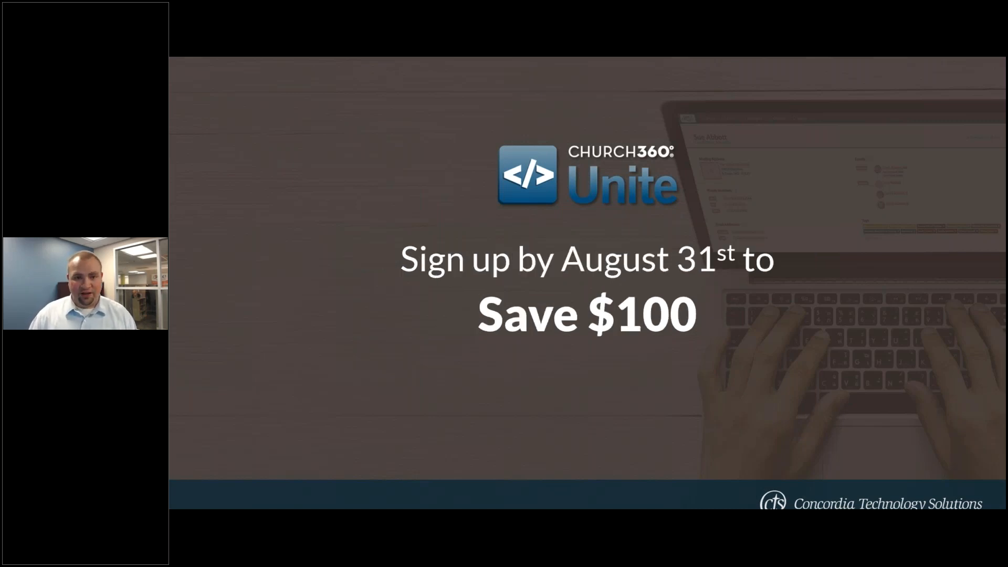
key("alt+Tab")
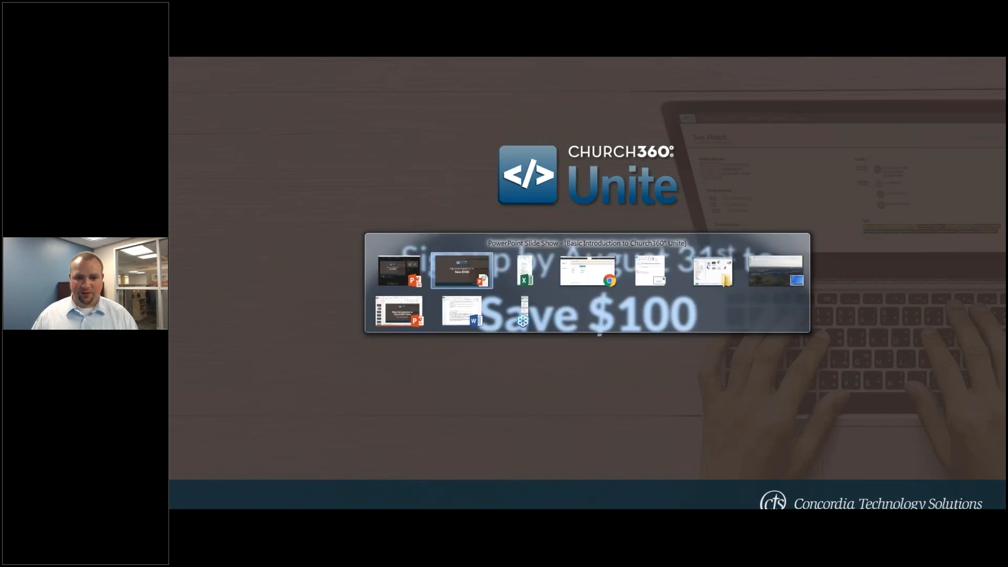
key("alt+Tab")
key("alt+Tab")
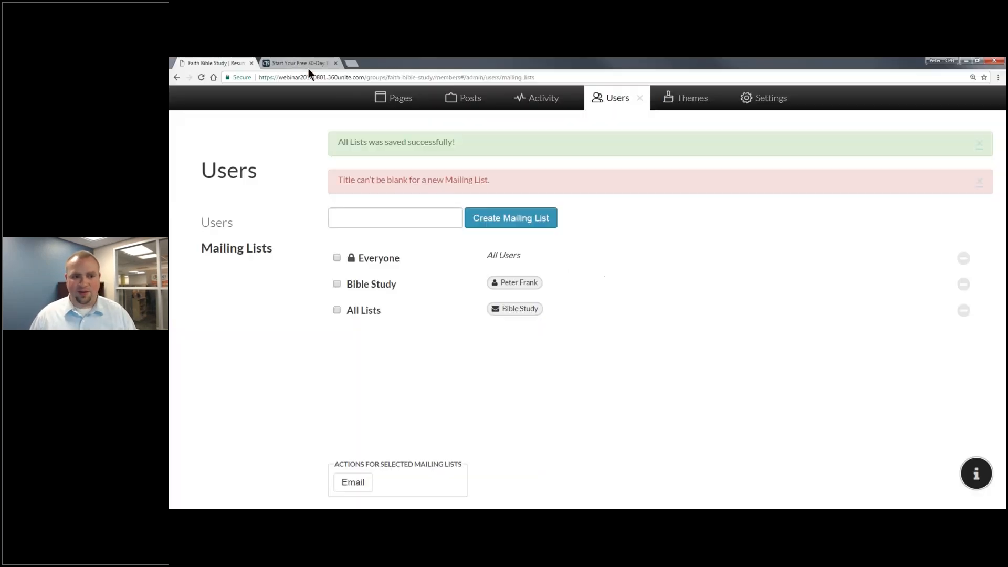
Open the Unite pricing page and review the Free Trial, $30, $55 and $115 plans.
left_click(308, 68)
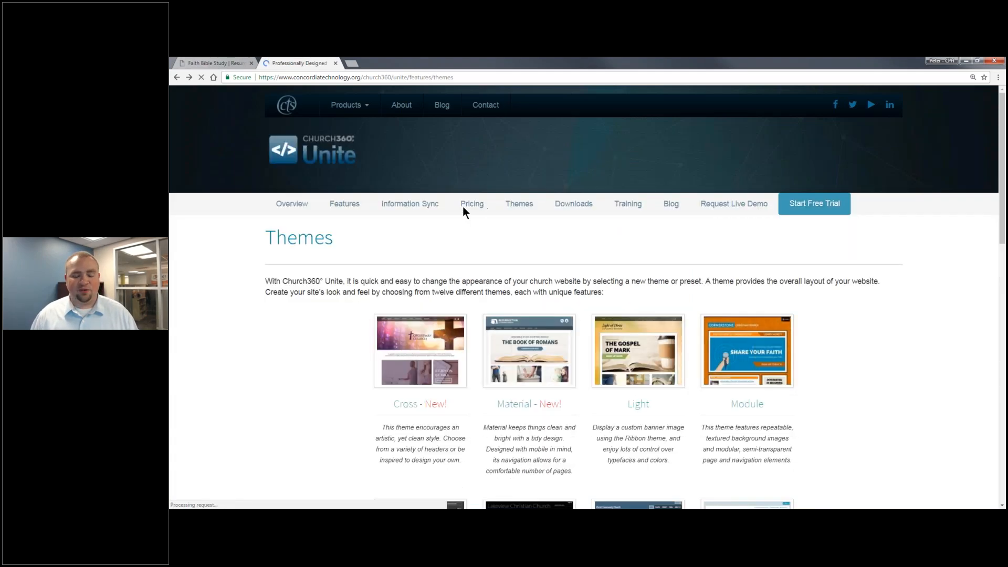
left_click(476, 204)
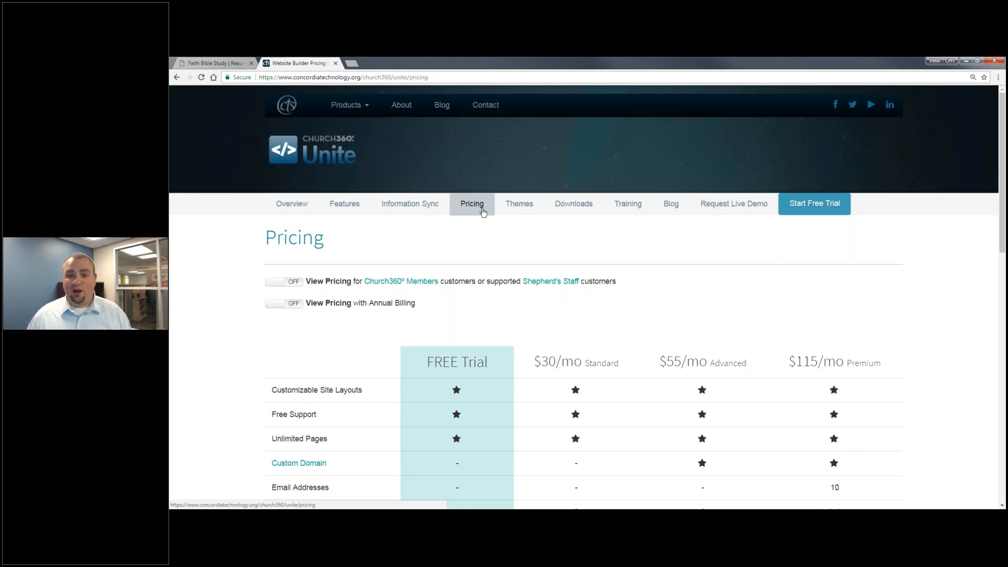
scroll(482, 213, "down", 2)
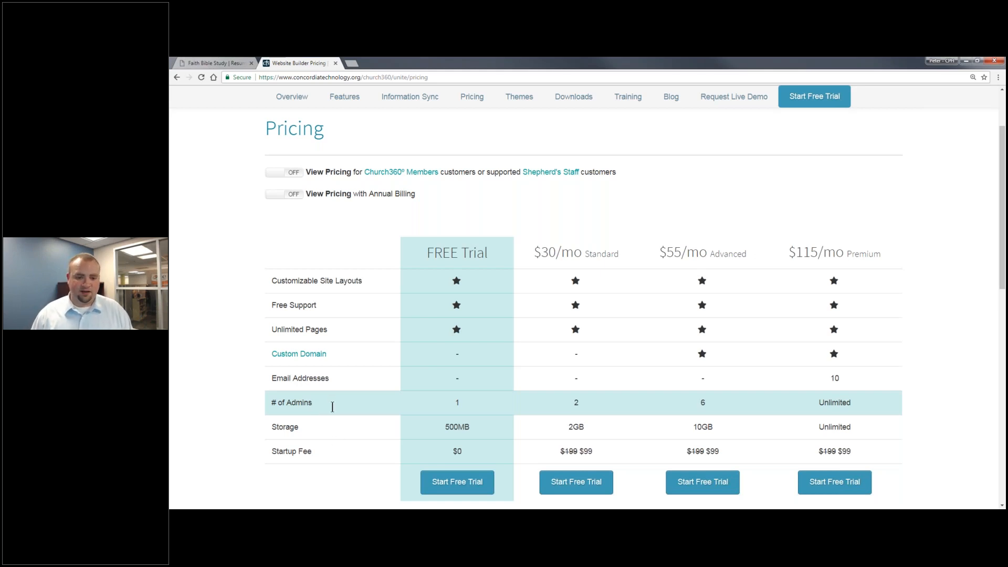
scroll(280, 455, "down", 2)
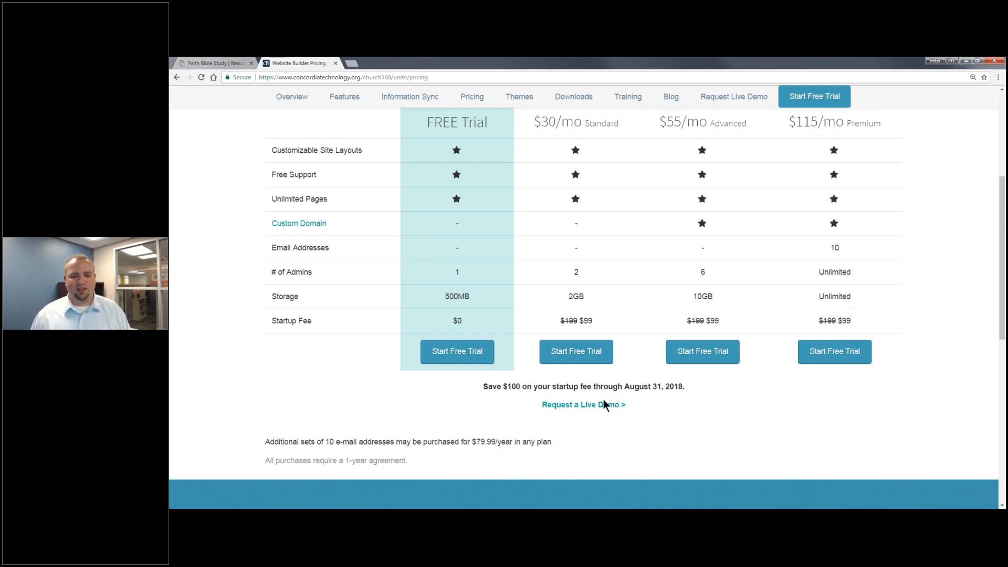
scroll(288, 357, "up", 1)
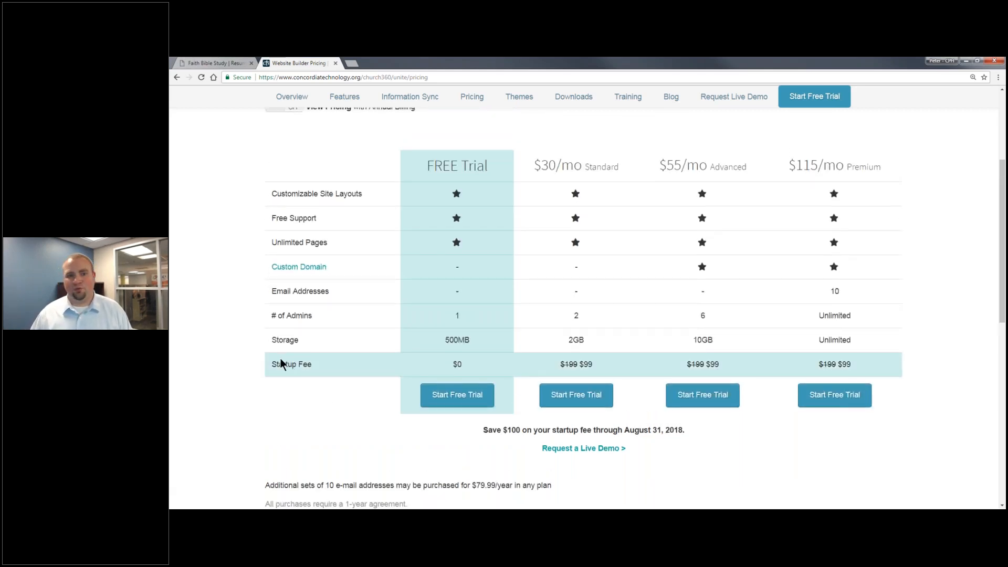